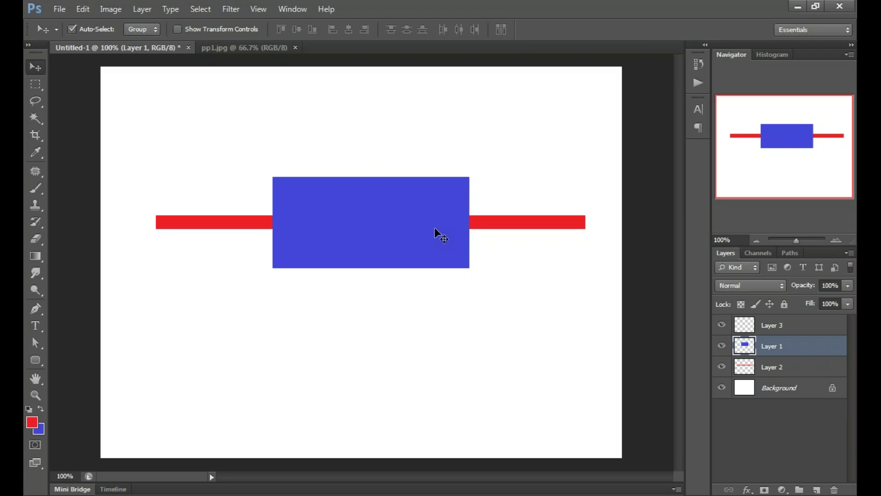
# Step: Shift the blue rectangle and red bar up-left, then start moving Layer 1 below Layer 2
pyautogui.moveTo(434, 228); pyautogui.dragTo(423, 221)
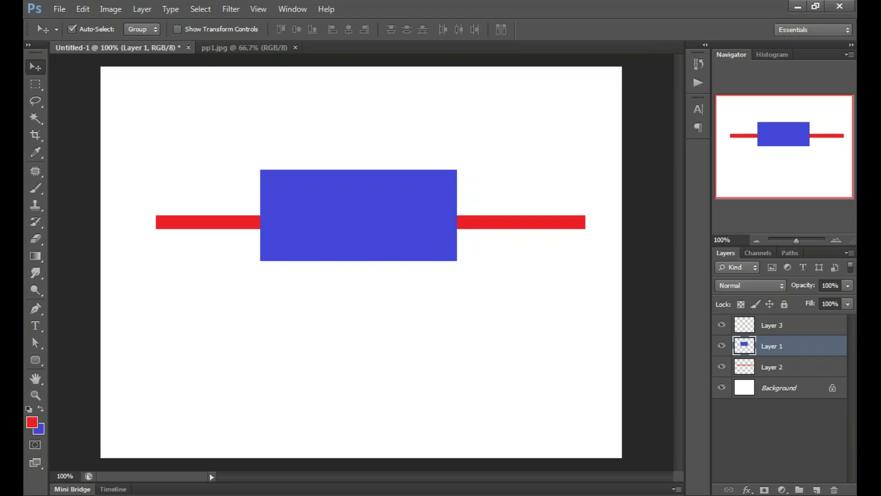
pyautogui.moveTo(510, 222); pyautogui.dragTo(497, 216)
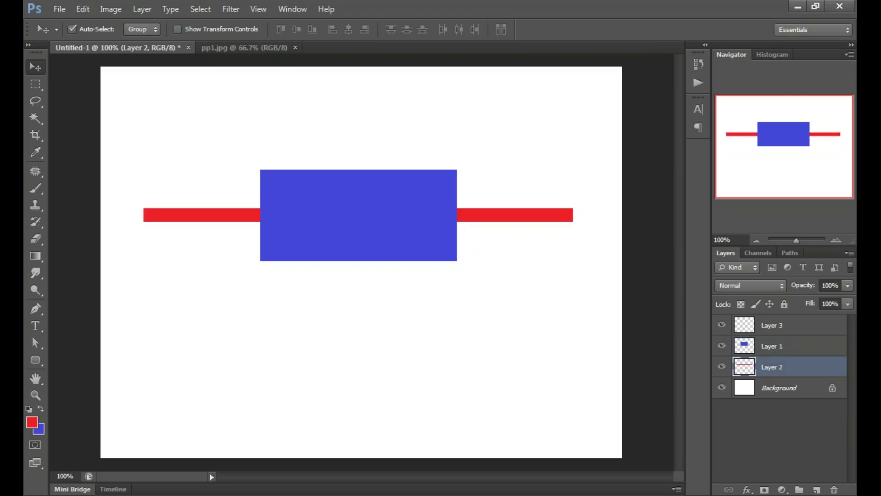
pyautogui.click(748, 351)
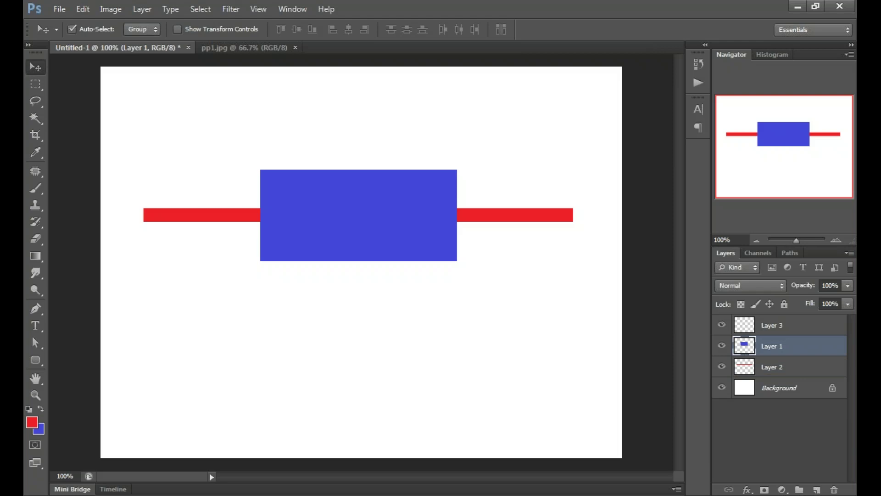
pyautogui.moveTo(744, 347); pyautogui.dragTo(745, 362)
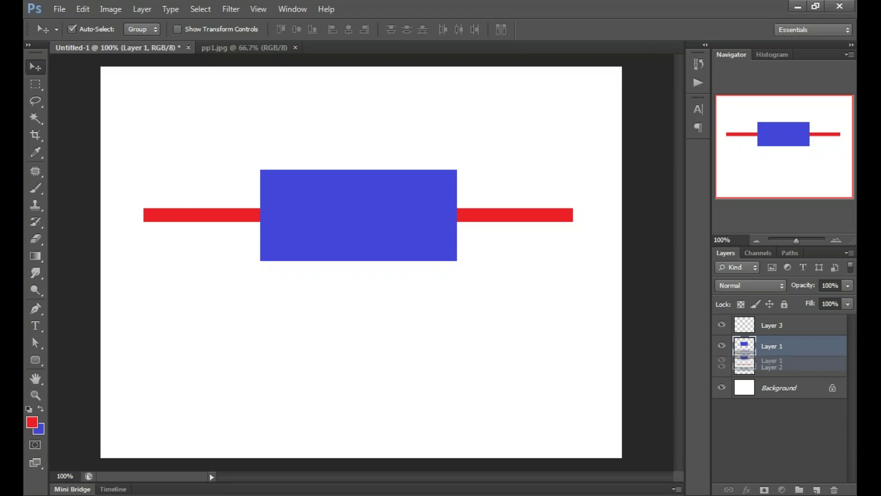
# Step: Drop Layer 1 beneath Layer 2 so the red bar crosses the blue rectangle, then select Layer 3
pyautogui.moveTo(745, 363); pyautogui.dragTo(745, 367)
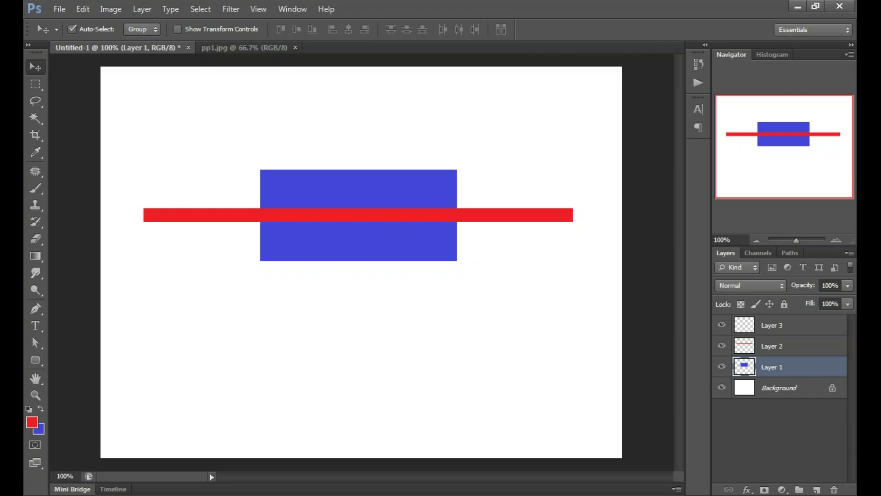
pyautogui.click(799, 346)
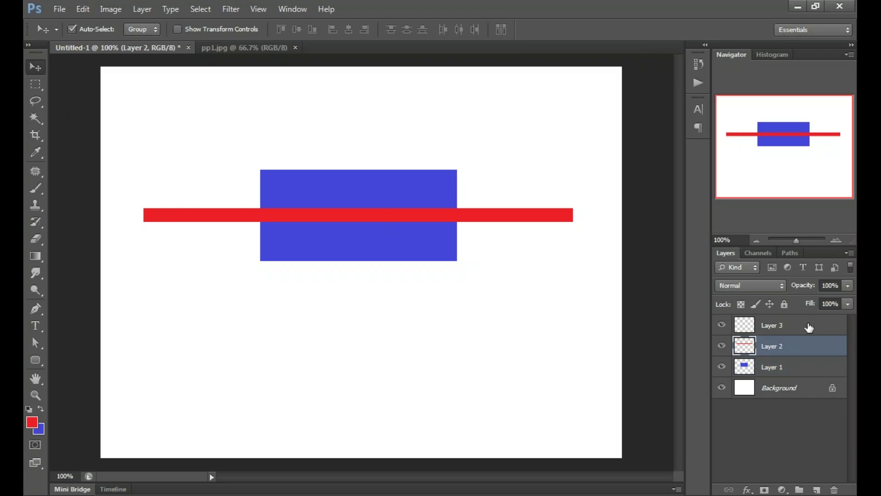
pyautogui.click(809, 327)
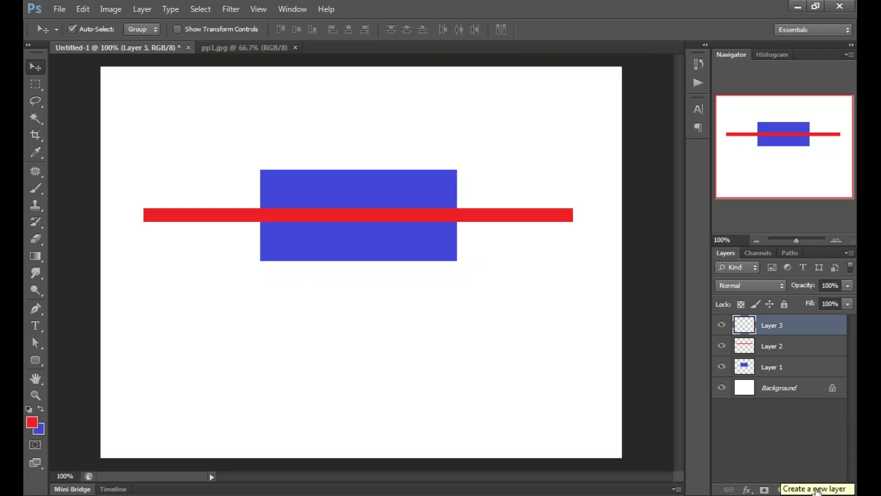
# Step: Add two new empty layers, Layer 4 and Layer 5, above Layer 3
pyautogui.click(817, 490)
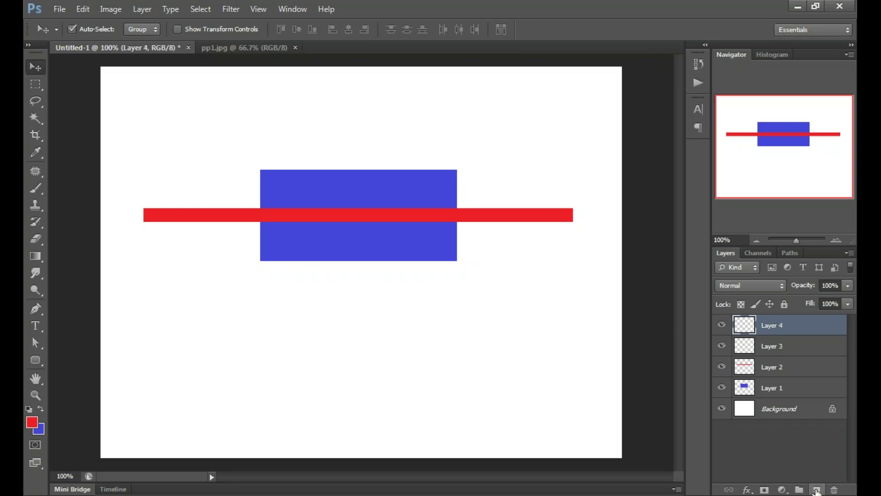
pyautogui.click(816, 490)
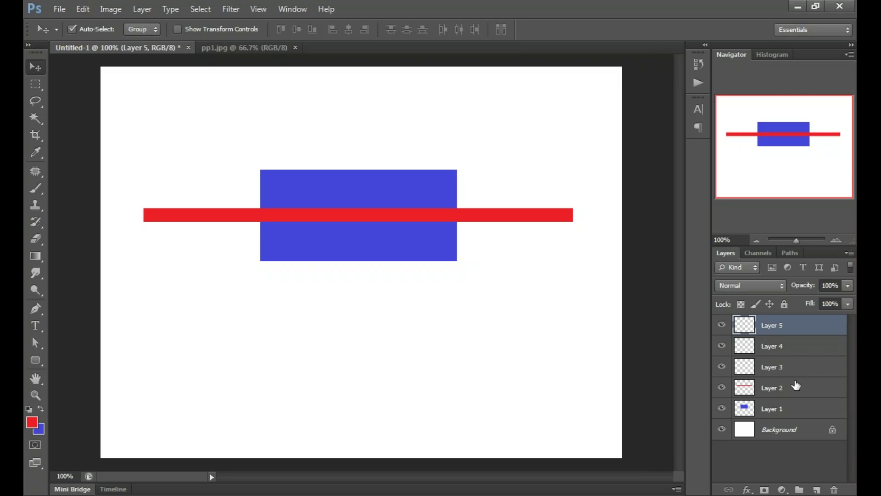
pyautogui.click(780, 454)
pyautogui.click(35, 84)
pyautogui.click(96, 78)
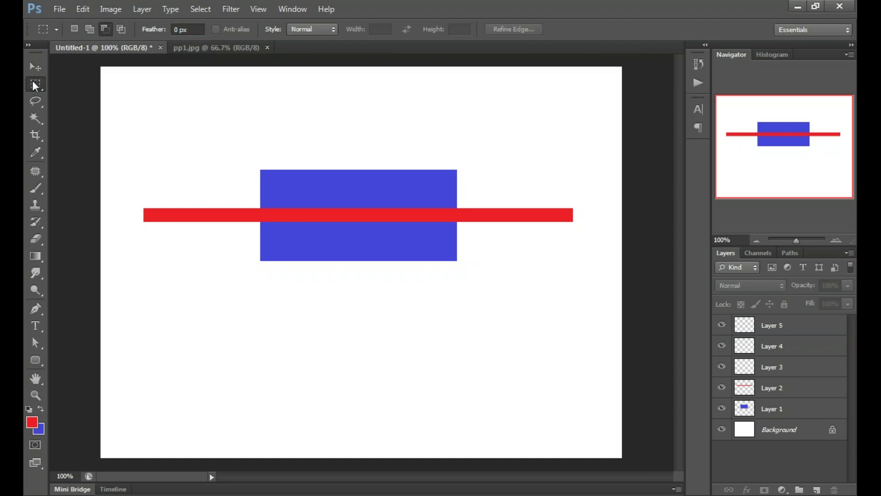
# Step: Draw a circular selection below the blue rectangle with the Elliptical Marquee tool
pyautogui.click(32, 81)
pyautogui.click(36, 85)
pyautogui.hotkey('shift', 'm')
pyautogui.moveTo(257, 282); pyautogui.dragTo(422, 422)
pyautogui.press('alt')
# Step: Set the foreground colour to yellow-green in the Color Picker
pyautogui.click(32, 422)
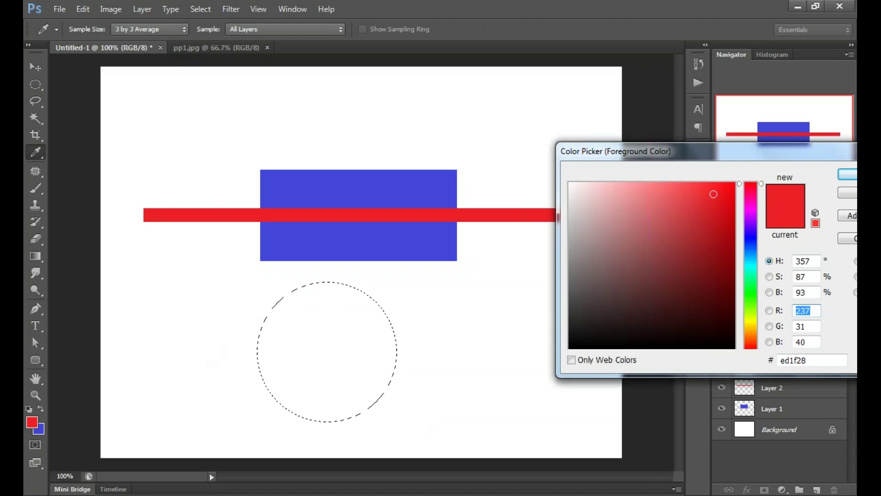
pyautogui.click(753, 314)
pyautogui.click(754, 315)
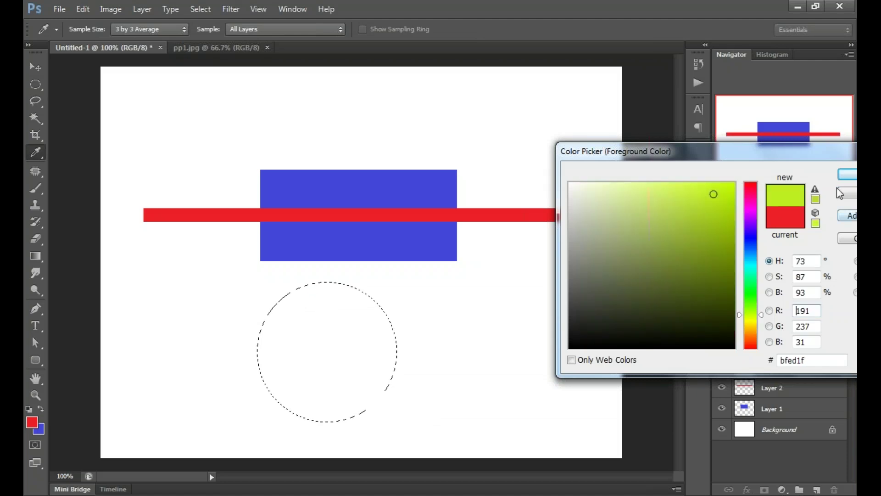
pyautogui.click(847, 175)
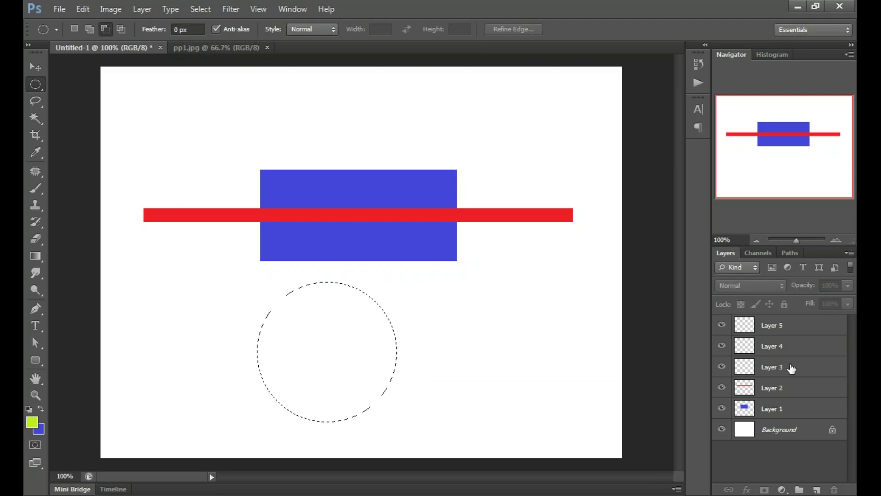
# Step: Fill the circular selection with yellow-green on Layer 5, then deselect it
pyautogui.click(795, 348)
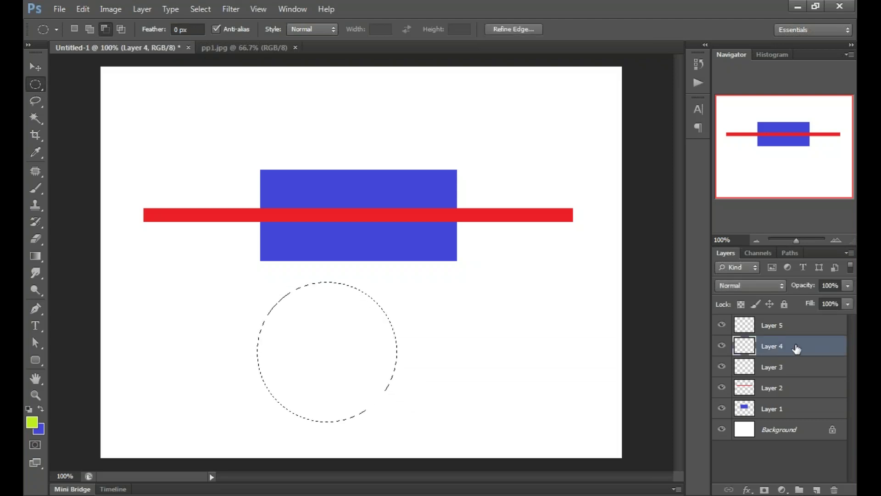
pyautogui.click(794, 327)
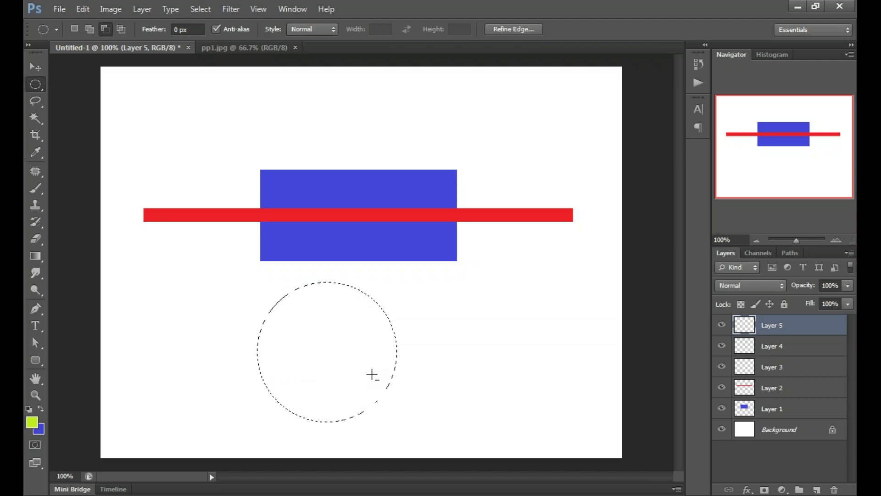
pyautogui.press('alt')
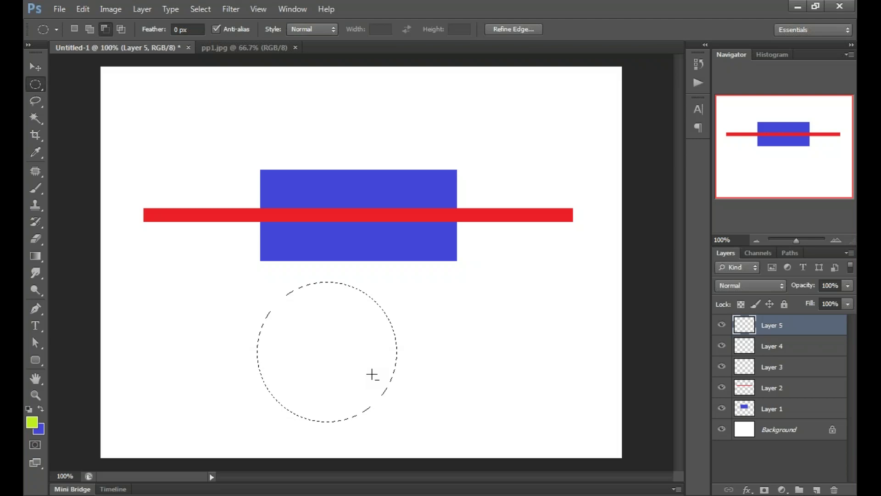
pyautogui.hotkey('alt', 'BackSpace')
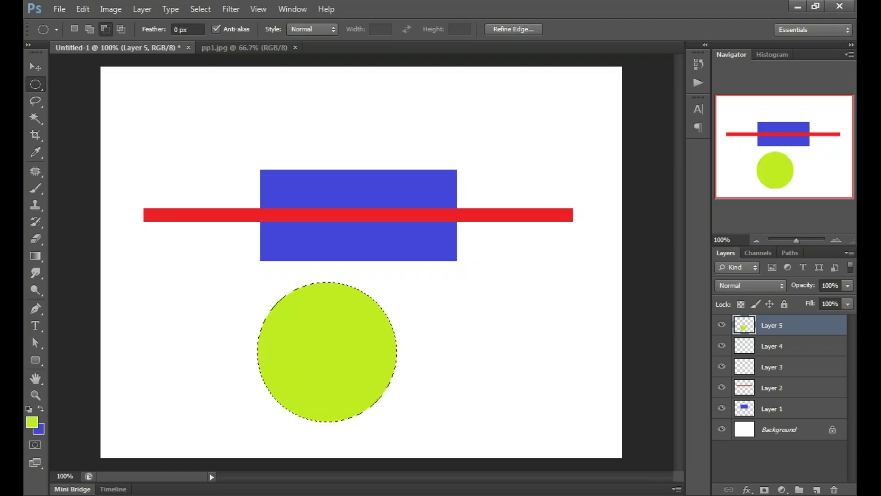
pyautogui.rightClick(449, 67)
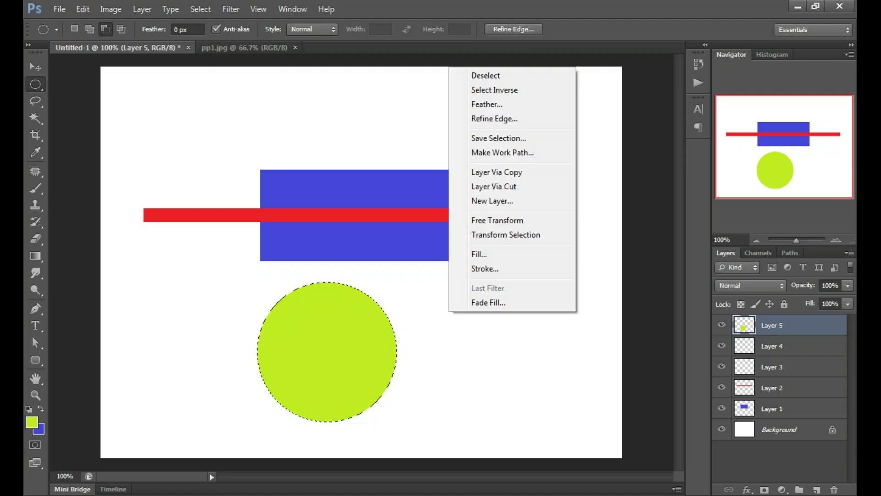
pyautogui.click(498, 78)
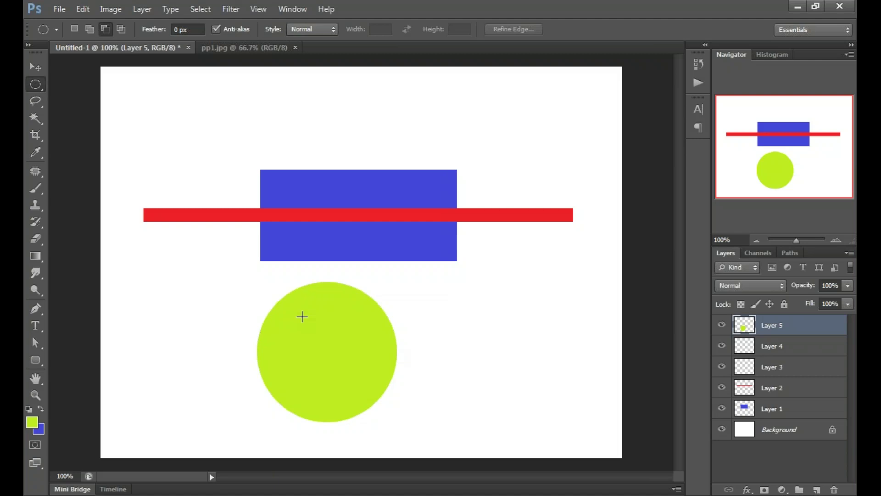
# Step: Move the green circle up to centre it over the blue rectangle, then select Layer 2
pyautogui.click(35, 67)
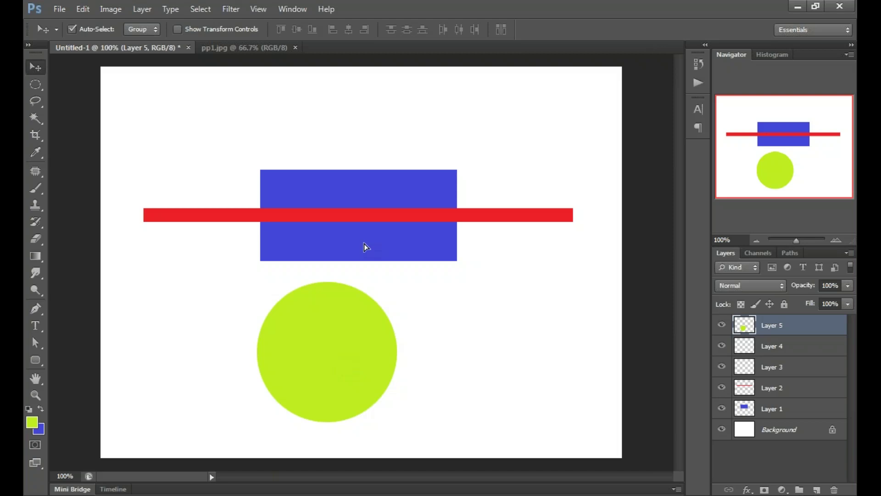
pyautogui.moveTo(365, 244); pyautogui.dragTo(367, 207)
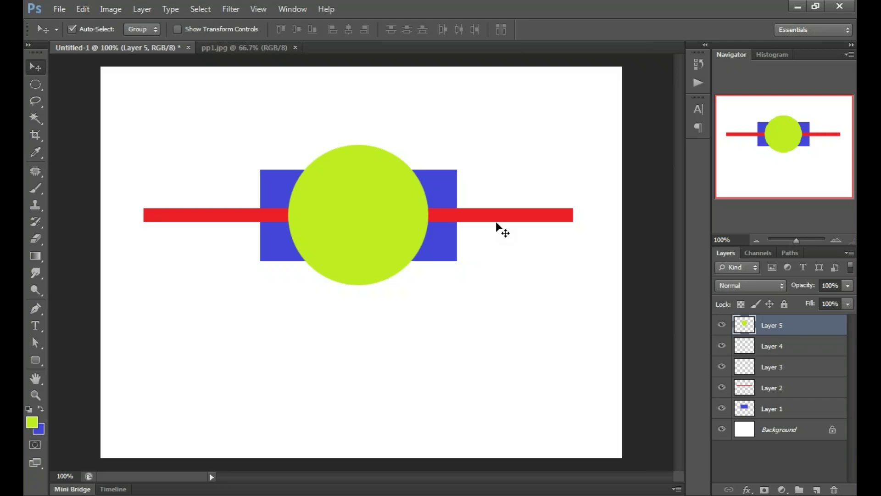
pyautogui.click(740, 390)
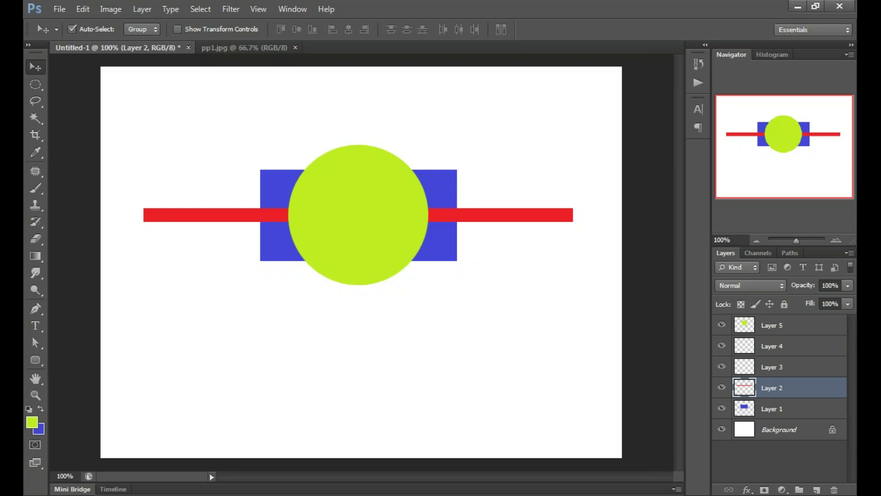
# Step: Raise the red bar's layer above the circle and move the blue rectangle up behind the circle
pyautogui.moveTo(776, 388); pyautogui.dragTo(773, 336)
pyautogui.moveTo(744, 336); pyautogui.dragTo(753, 320)
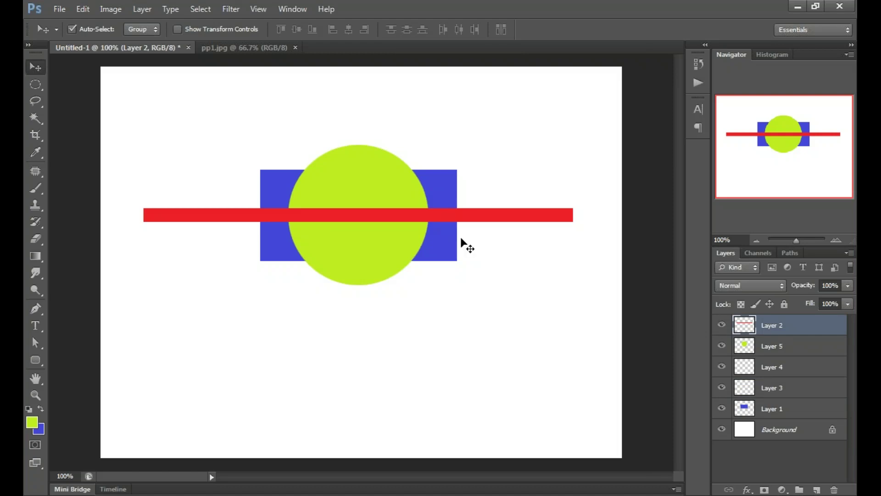
pyautogui.click(453, 255)
pyautogui.moveTo(449, 288); pyautogui.dragTo(435, 314)
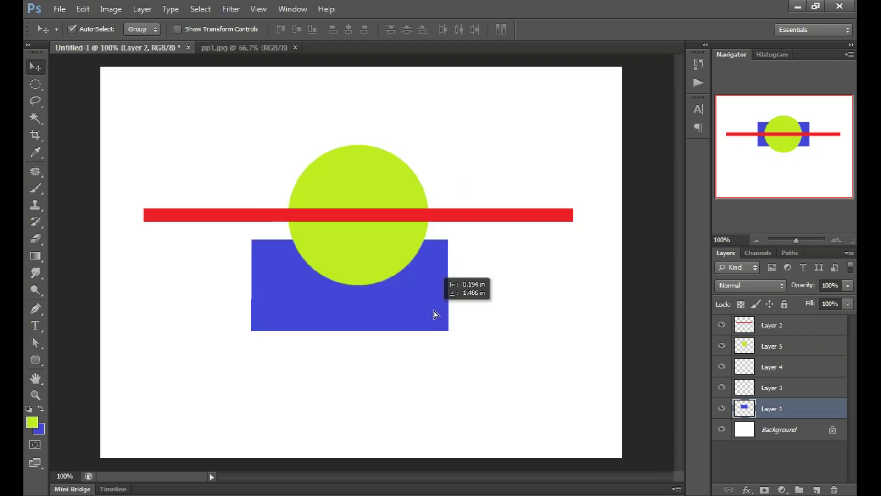
pyautogui.moveTo(434, 311); pyautogui.dragTo(448, 271)
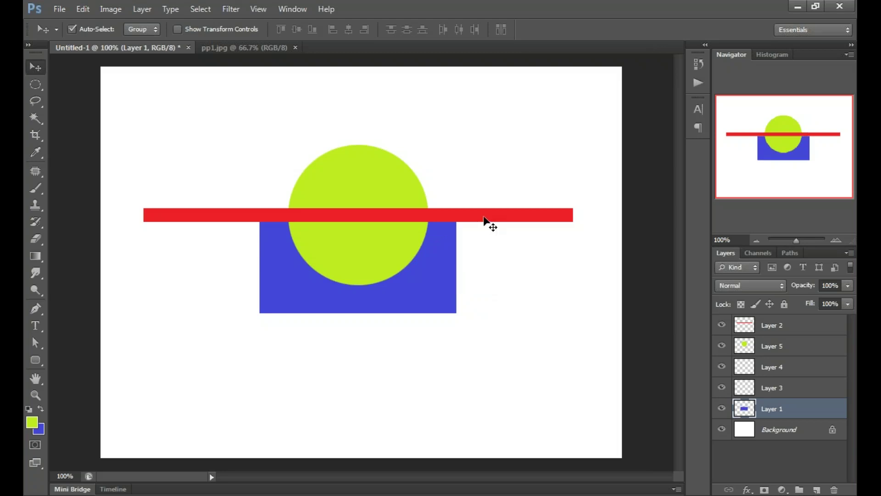
pyautogui.click(484, 217)
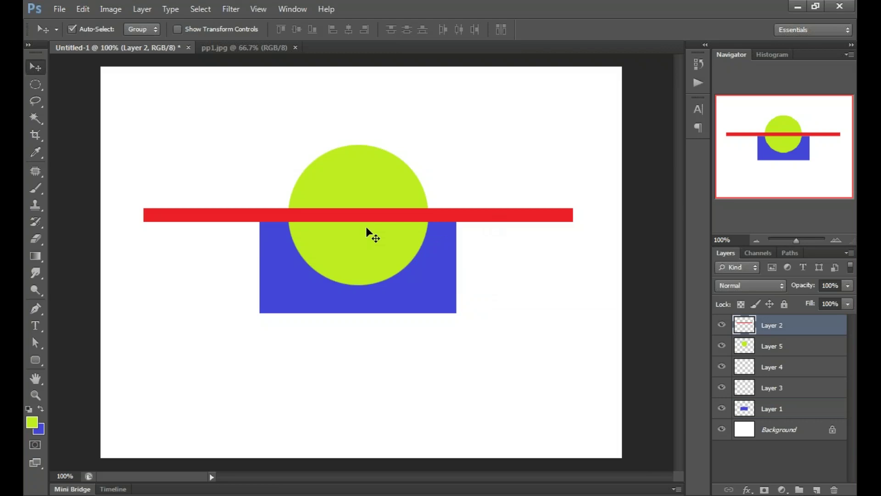
pyautogui.moveTo(425, 260); pyautogui.dragTo(437, 207)
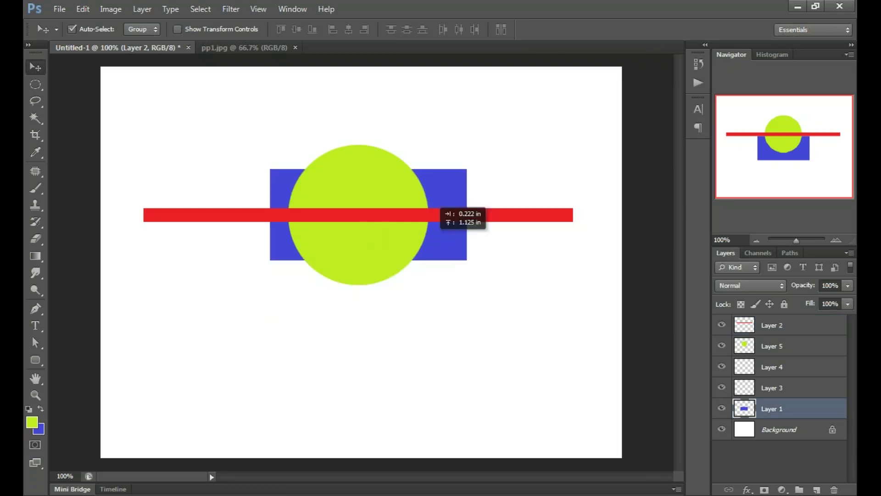
pyautogui.moveTo(454, 248)
pyautogui.mouseDown()
pyautogui.moveTo(443, 249)
pyautogui.moveTo(449, 242)
pyautogui.mouseUp()
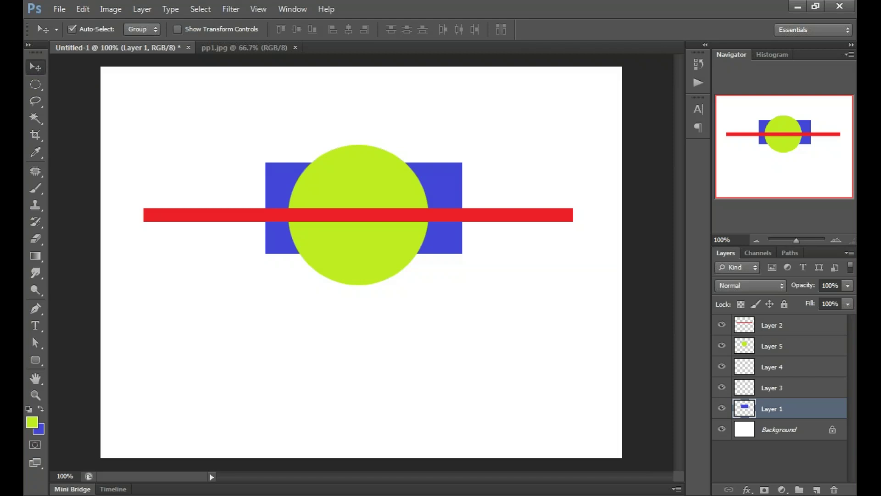
# Step: Shift the circle and rectangle slightly left, nudge the red bar up, and clear the selection
pyautogui.click(298, 185)
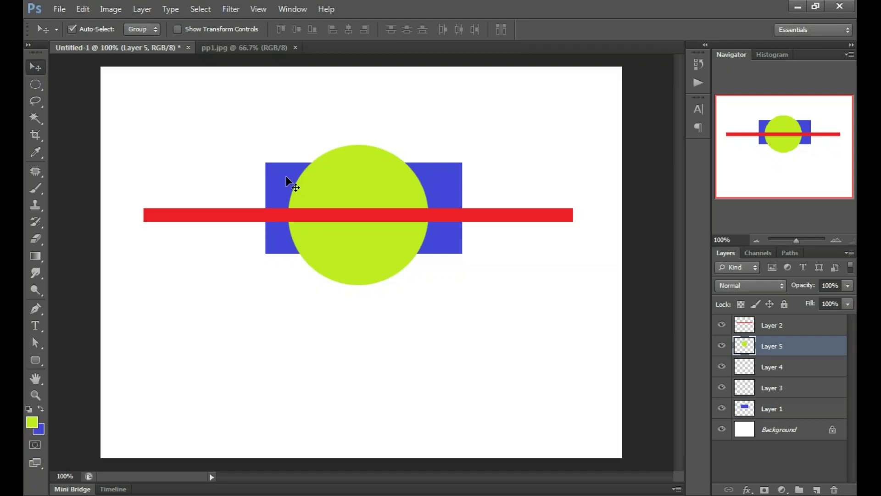
pyautogui.moveTo(286, 177); pyautogui.dragTo(281, 170)
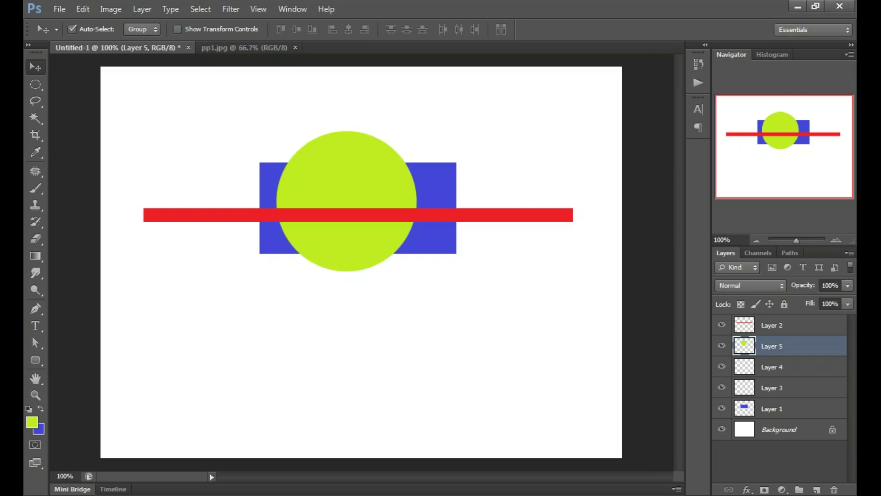
pyautogui.hotkey('ctrl', 'z')
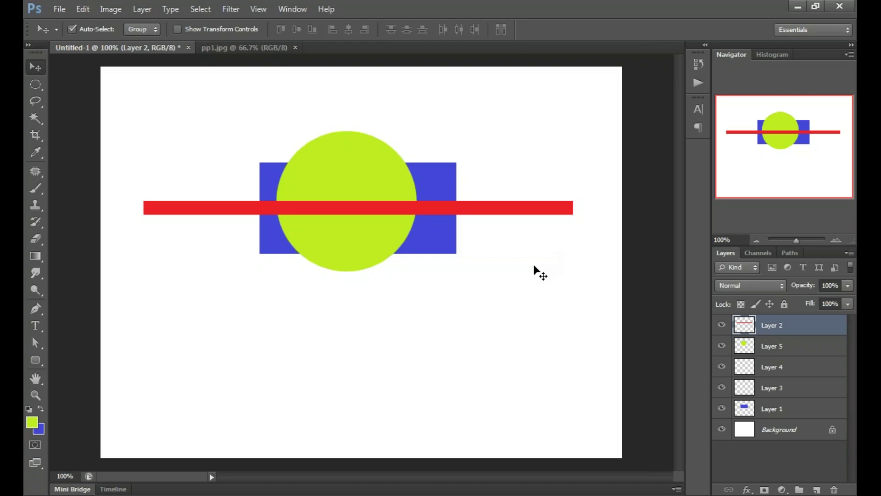
pyautogui.click(535, 266)
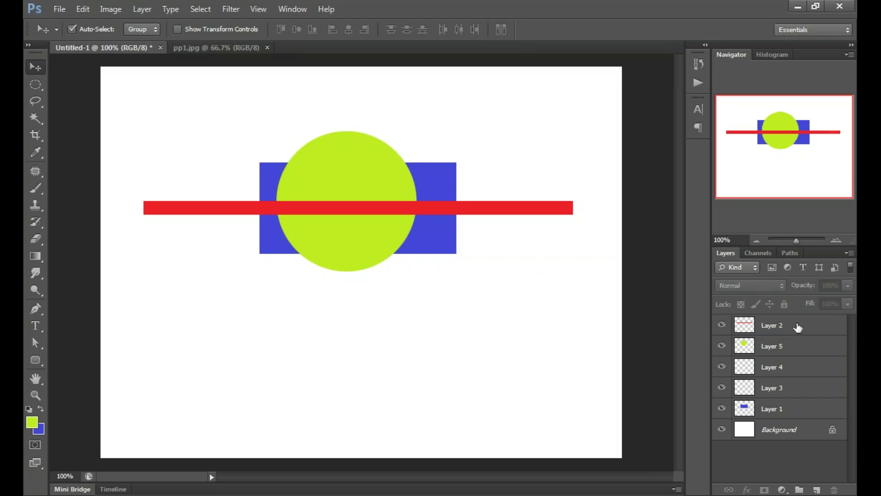
# Step: Merge empty Layer 4 into Layer 3 and delete it, leaving Layer 2, Layer 5, Layer 1, Background
pyautogui.click(796, 388)
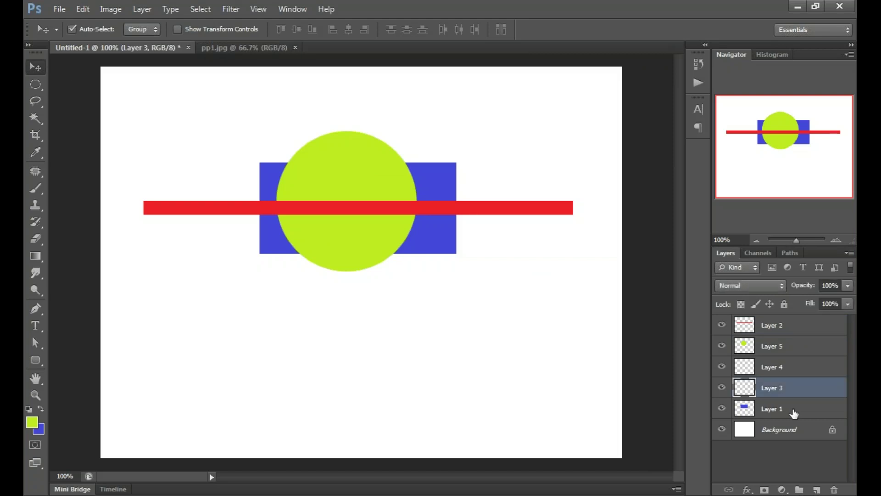
pyautogui.click(792, 365)
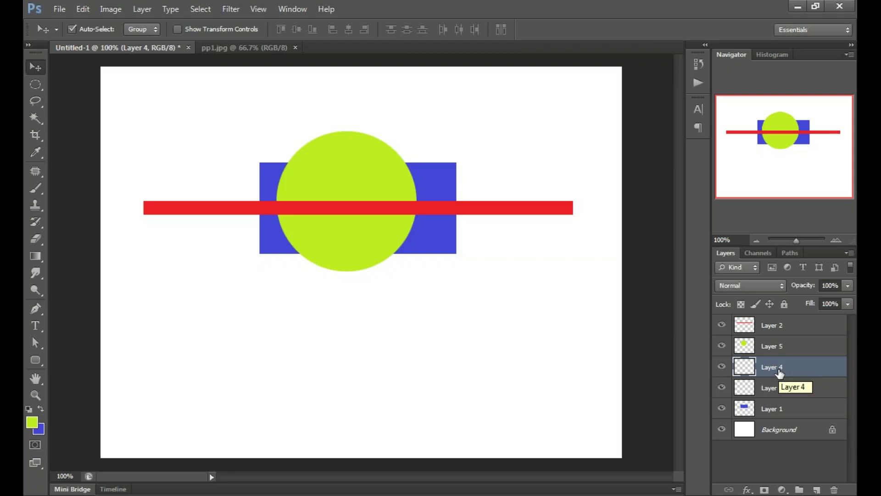
pyautogui.hotkey('ctrl', 'e')
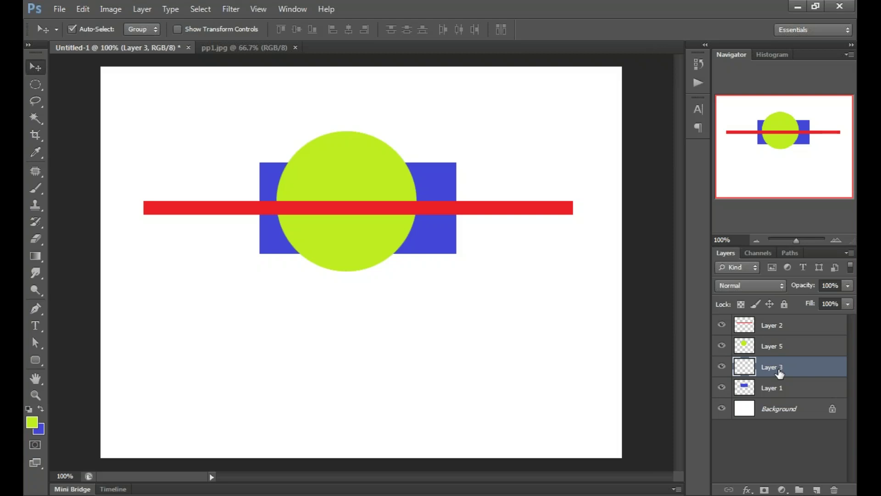
pyautogui.hotkey('ctrl', 'e')
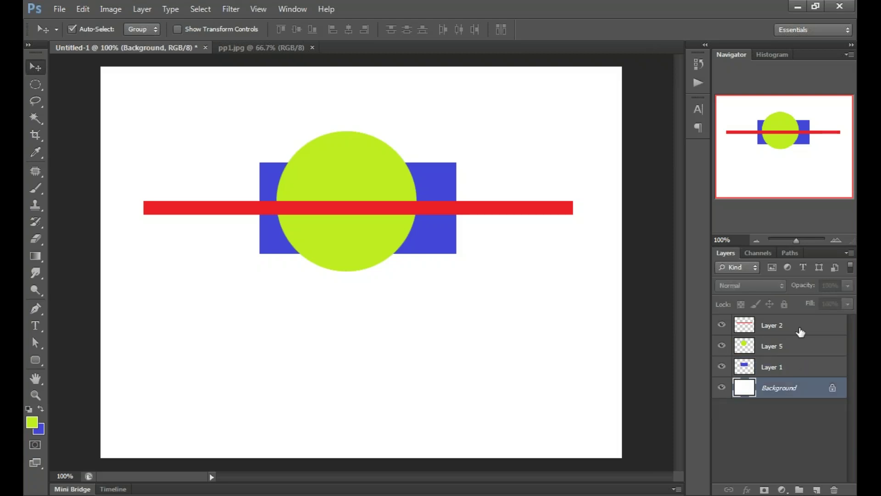
pyautogui.click(801, 330)
# Step: Reorder layers so the green circle is on top, with Layer 2 above Layer 1
pyautogui.click(797, 368)
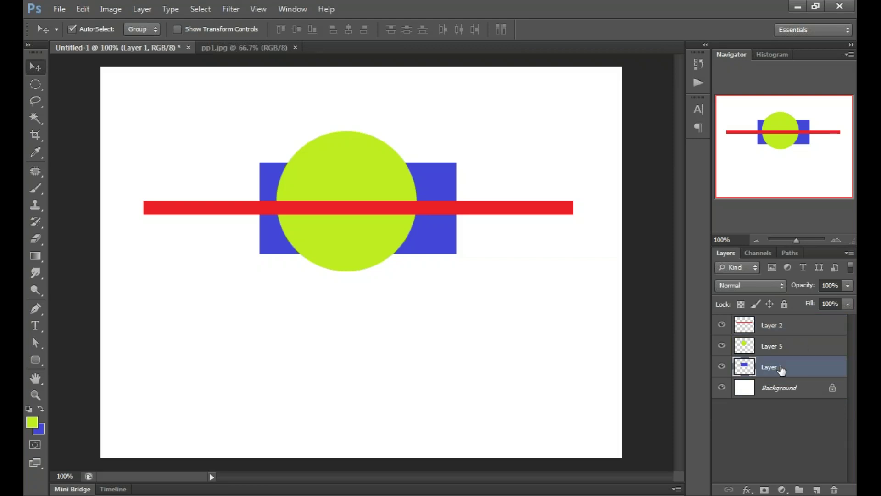
pyautogui.moveTo(782, 370); pyautogui.dragTo(782, 317)
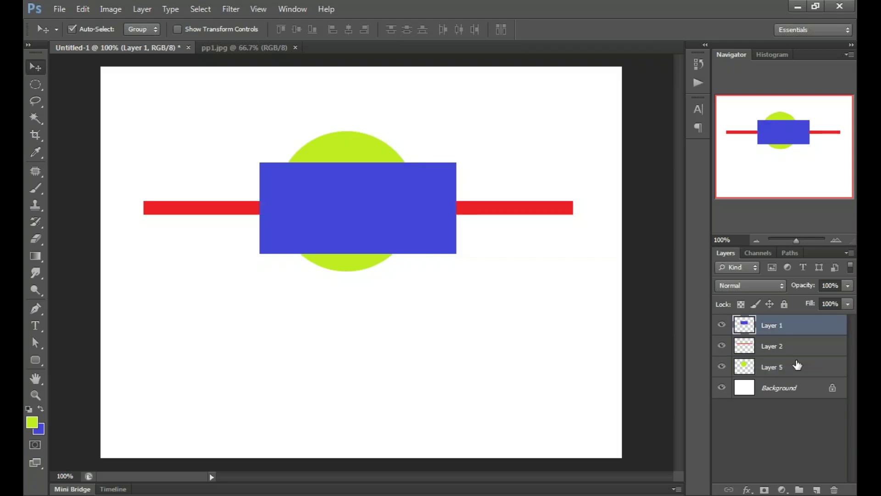
pyautogui.moveTo(797, 365); pyautogui.dragTo(798, 324)
pyautogui.moveTo(781, 367); pyautogui.dragTo(780, 348)
# Step: Reposition the green circle over the red bar's middle and zoom out to 66.67%
pyautogui.moveTo(364, 195); pyautogui.dragTo(383, 202)
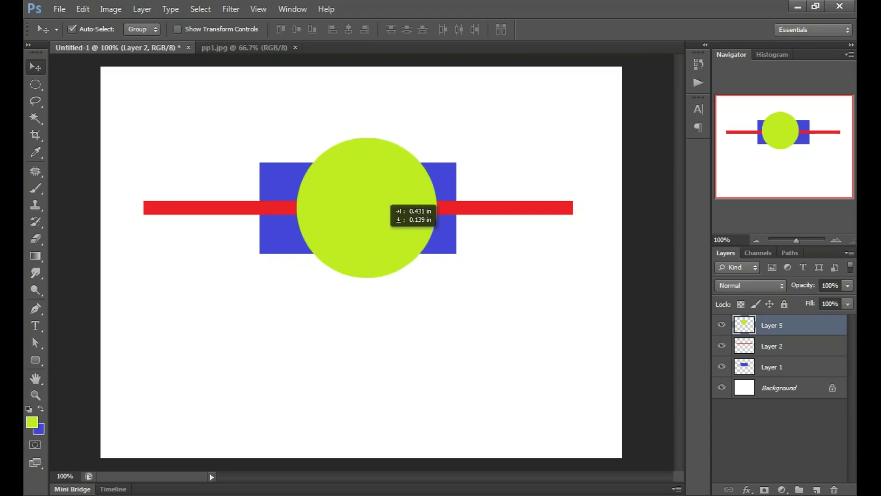
pyautogui.moveTo(387, 205); pyautogui.dragTo(376, 205)
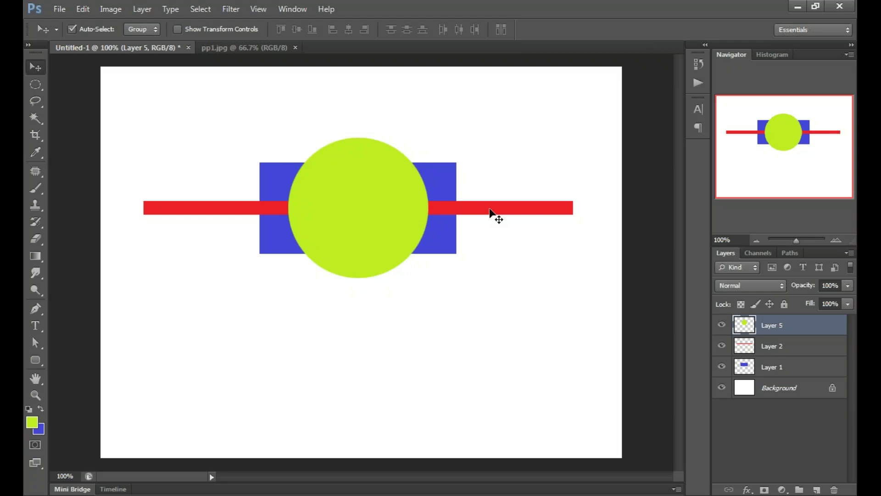
pyautogui.click(489, 210)
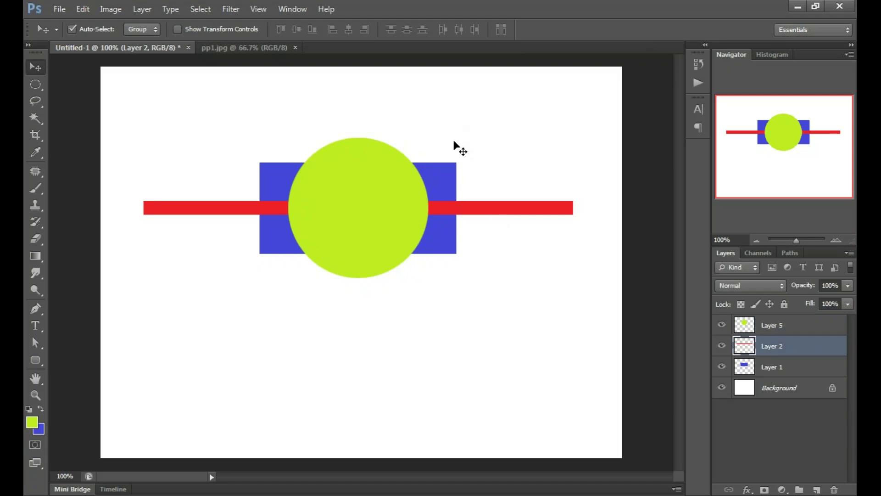
pyautogui.click(605, 293)
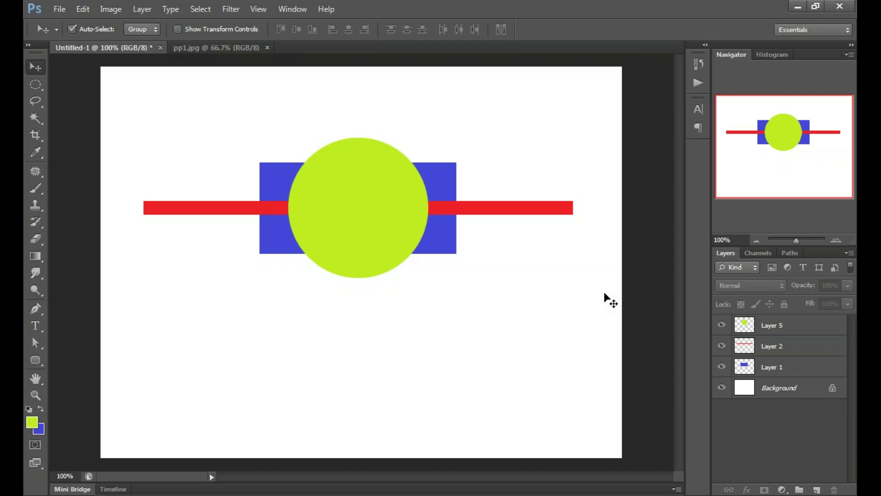
pyautogui.hotkey('ctrl', '-')
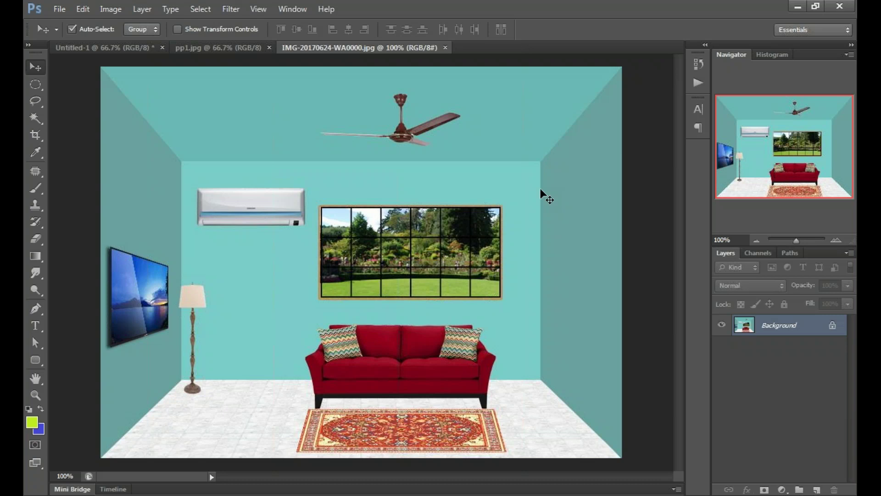
pyautogui.click(60, 8)
pyautogui.click(89, 36)
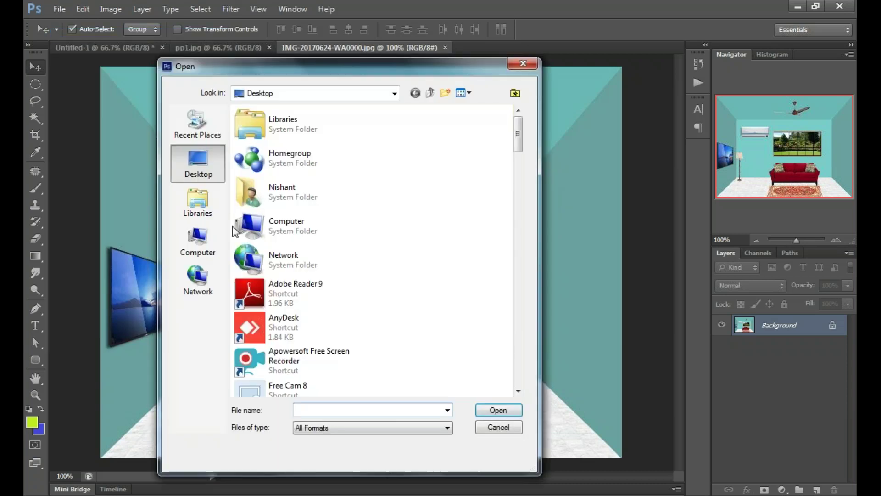
pyautogui.click(514, 67)
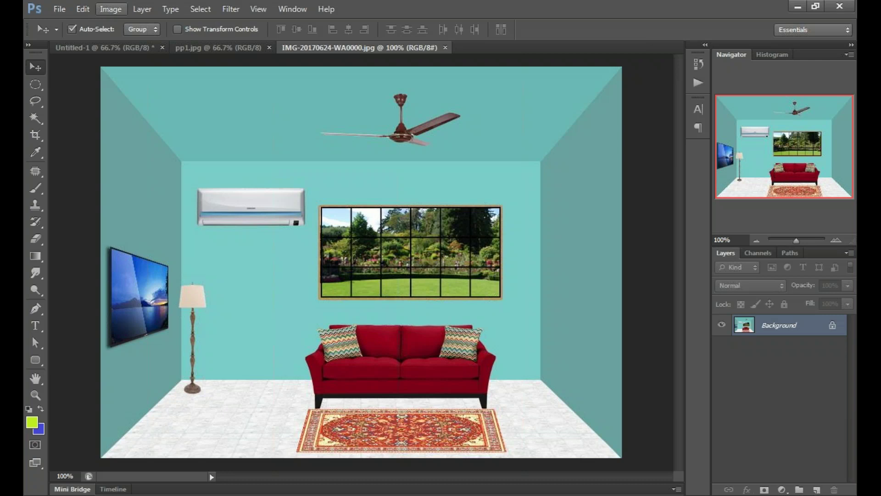
pyautogui.click(110, 9)
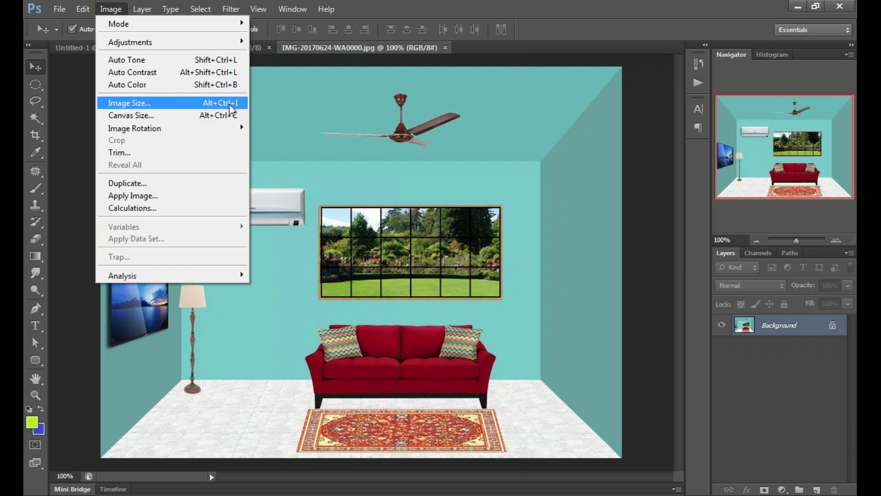
pyautogui.click(230, 104)
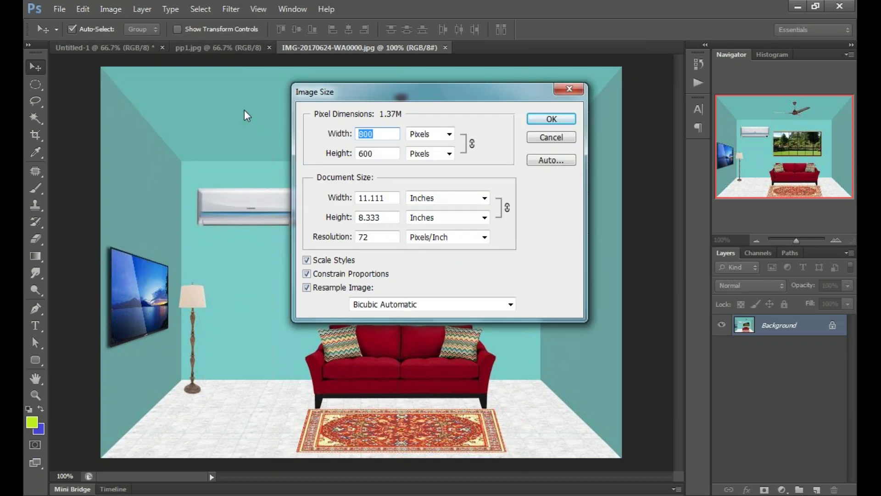
pyautogui.moveTo(404, 92); pyautogui.dragTo(539, 88)
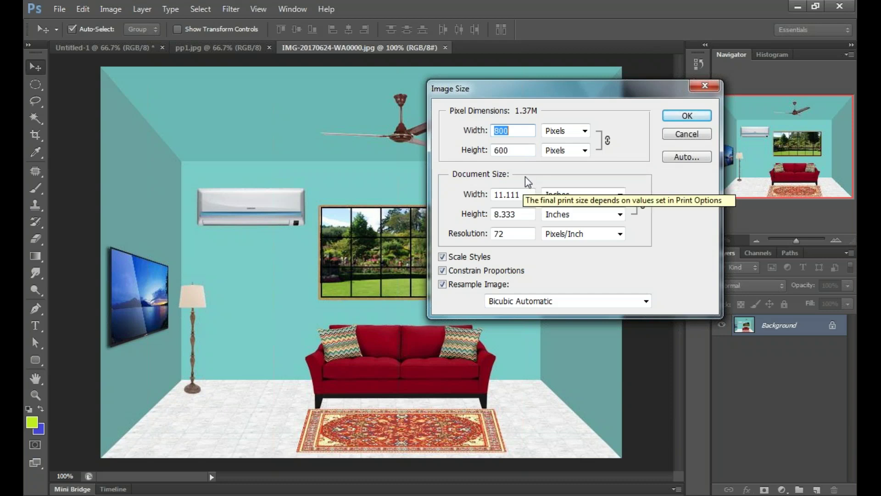
pyautogui.click(677, 134)
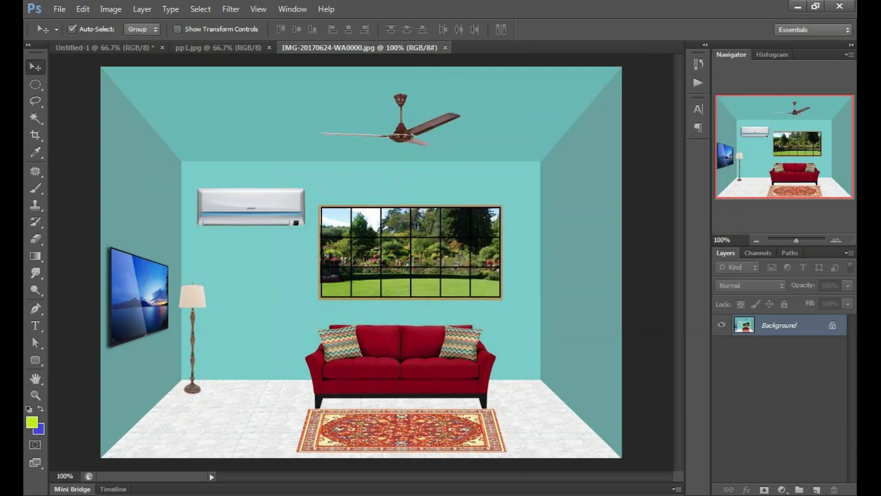
# Step: Close the room photo document, browse the desktop files in the Open dialog, then dismiss it
pyautogui.click(445, 47)
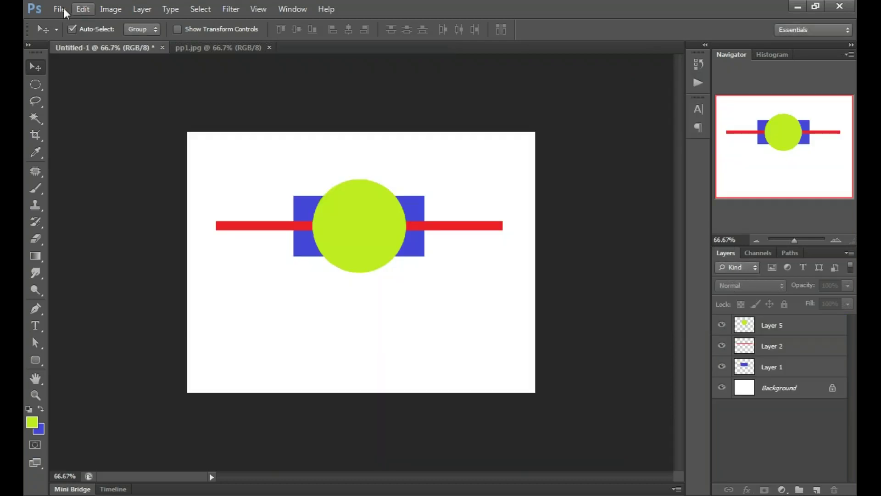
pyautogui.click(60, 10)
pyautogui.click(73, 36)
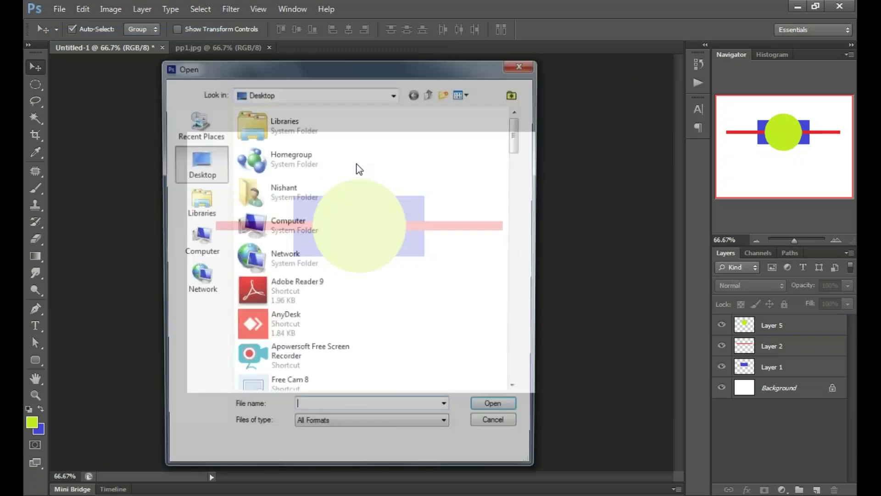
pyautogui.click(303, 357)
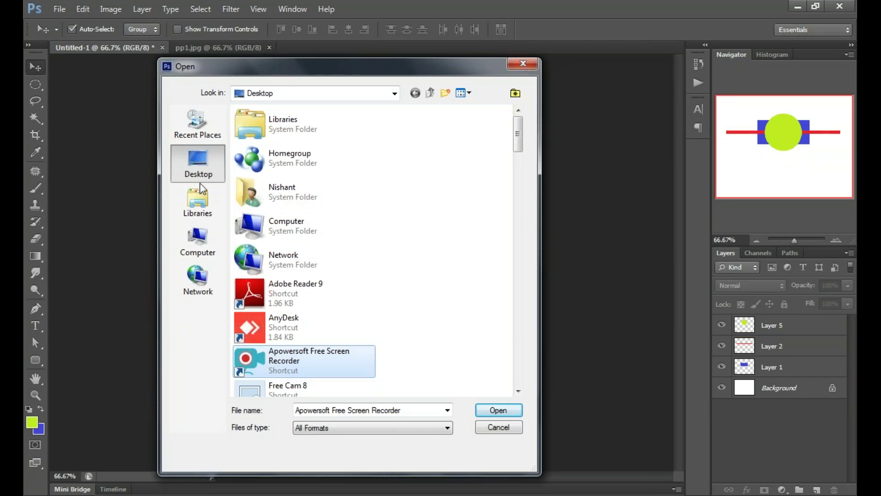
pyautogui.click(523, 63)
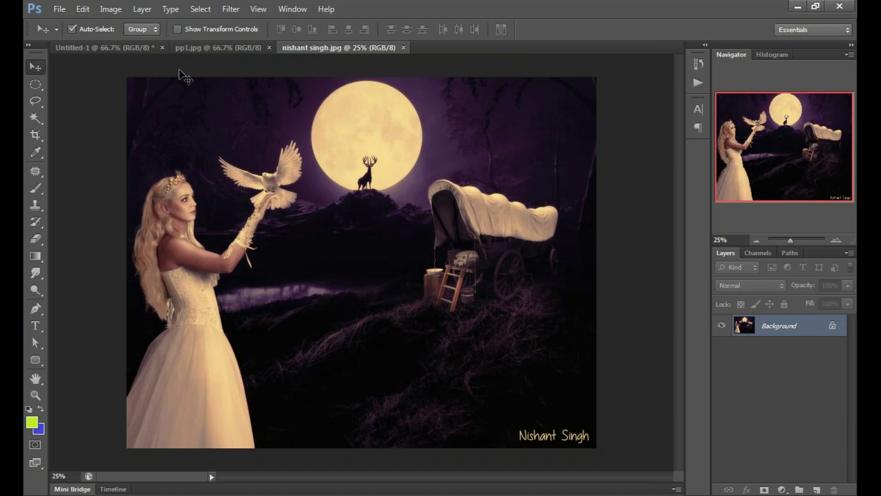
pyautogui.click(111, 9)
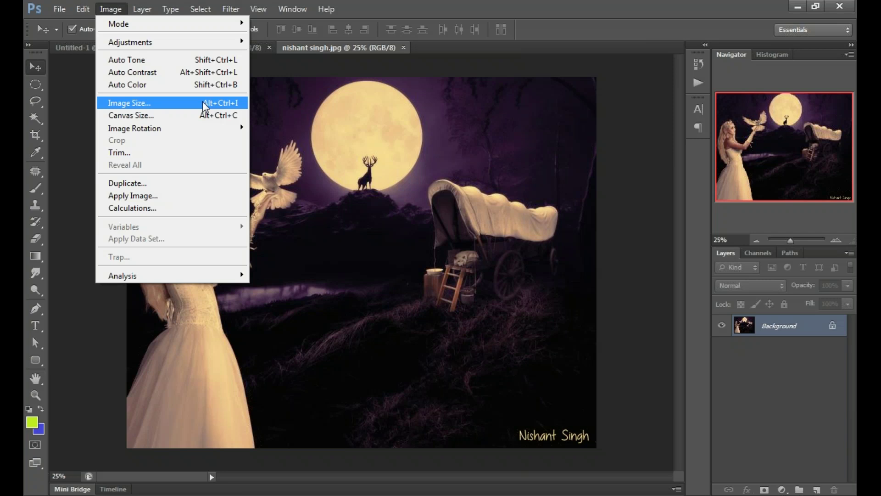
pyautogui.click(204, 105)
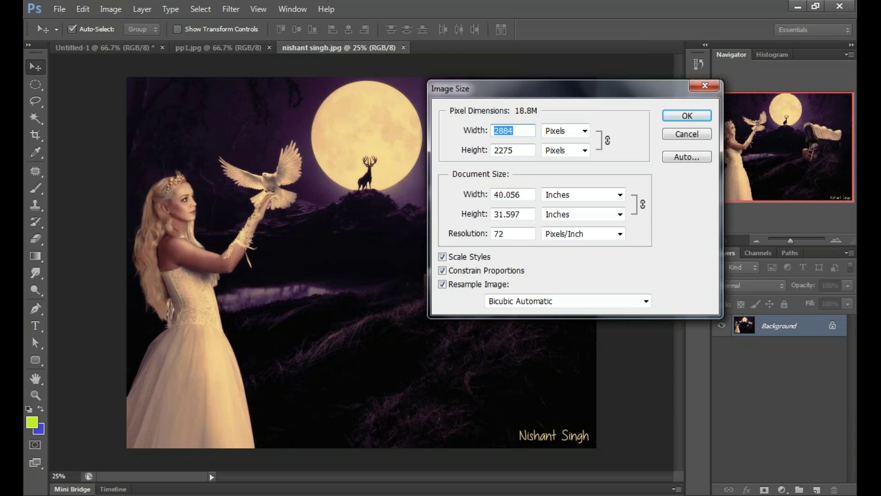
pyautogui.click(513, 131)
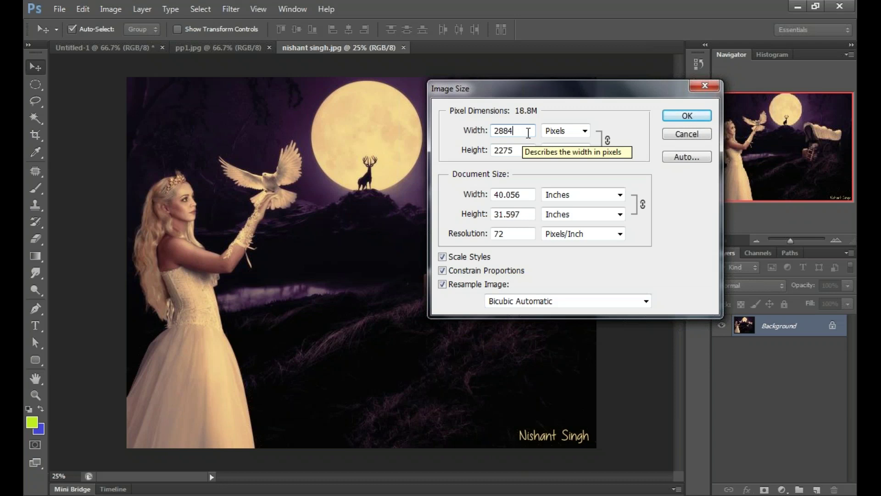
pyautogui.click(585, 131)
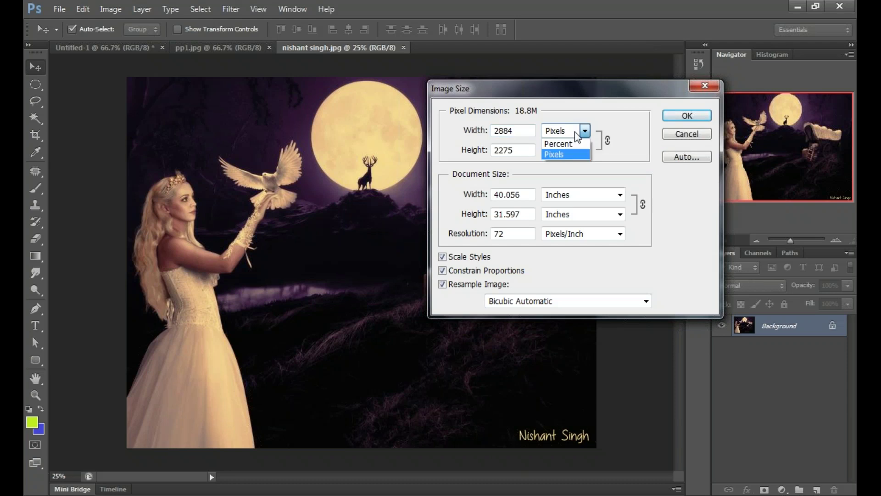
pyautogui.click(576, 155)
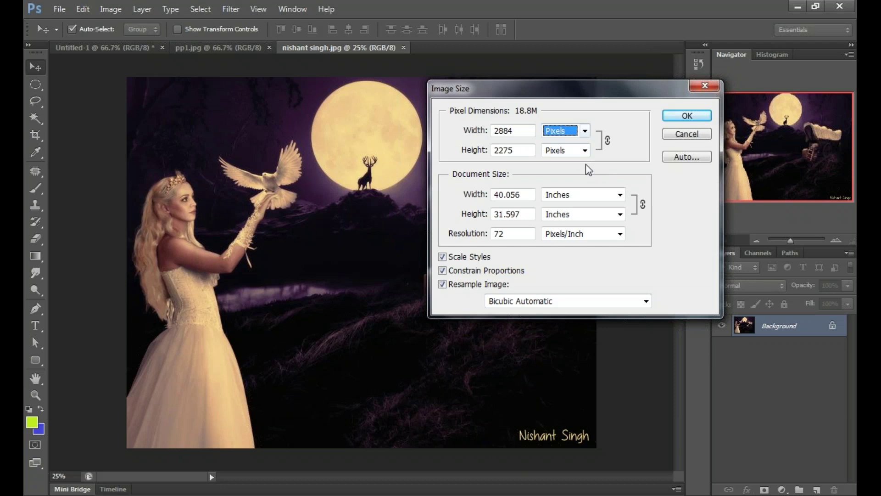
pyautogui.hotkey('shift', 'Tab')
pyautogui.press('Right')
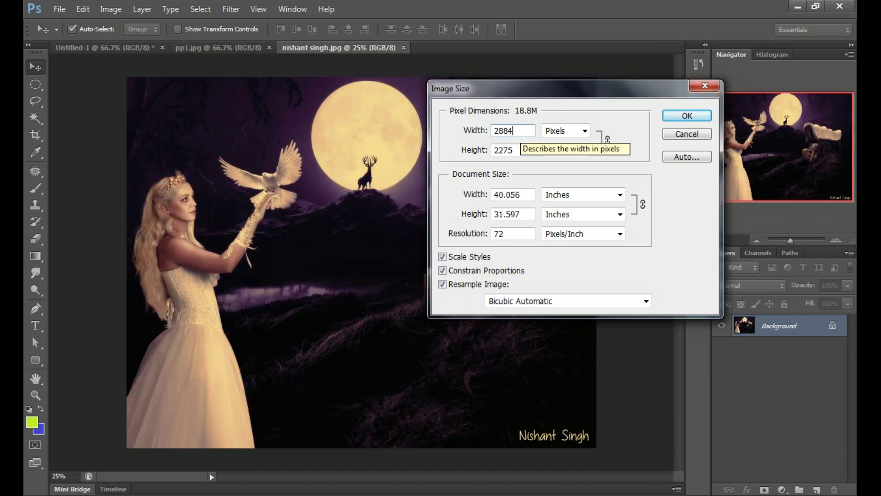
pyautogui.doubleClick(524, 130)
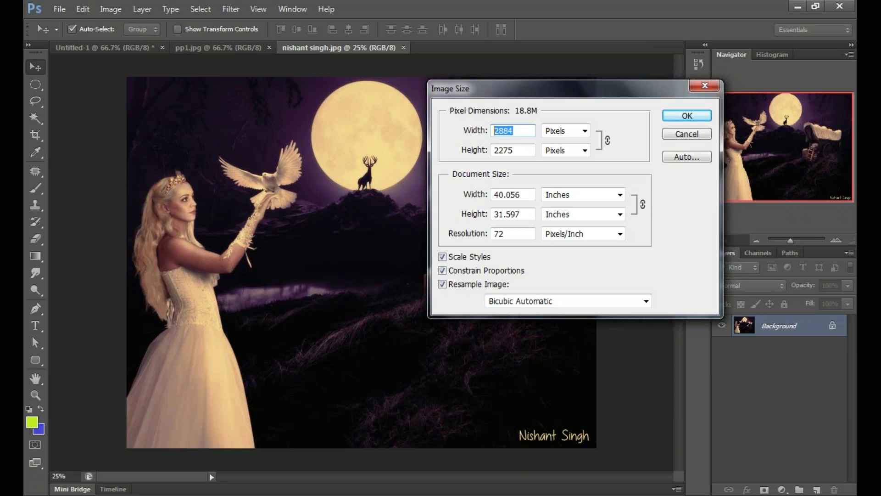
pyautogui.write('1000')
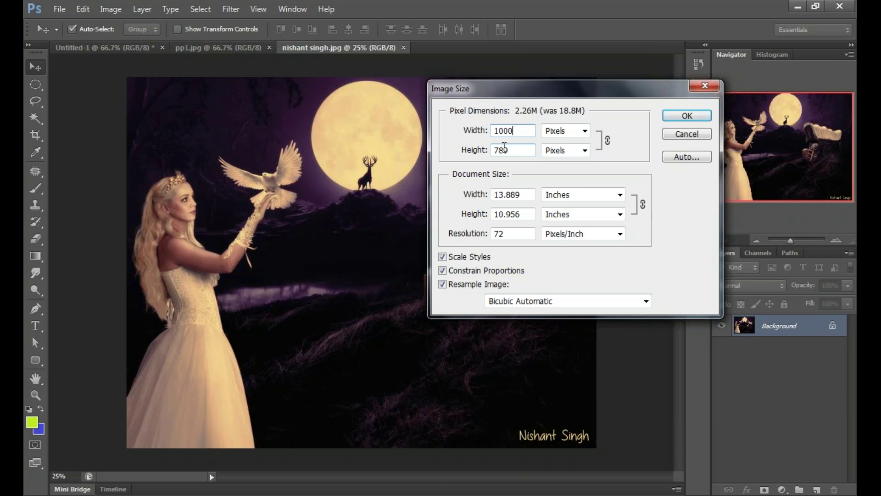
pyautogui.press('Tab')
pyautogui.write('1200')
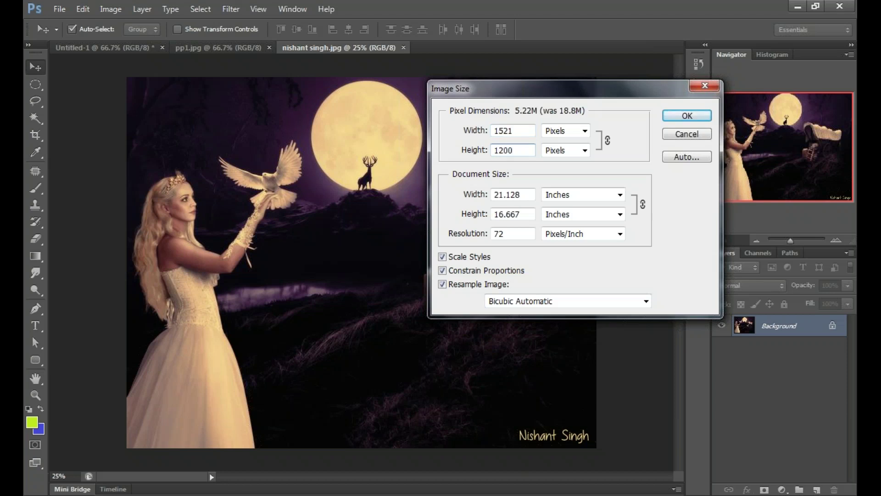
pyautogui.click(466, 130)
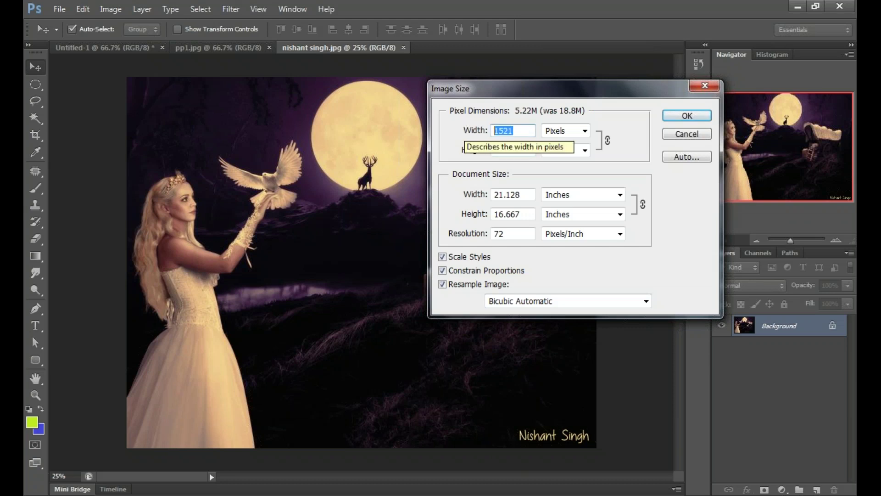
pyautogui.write('11')
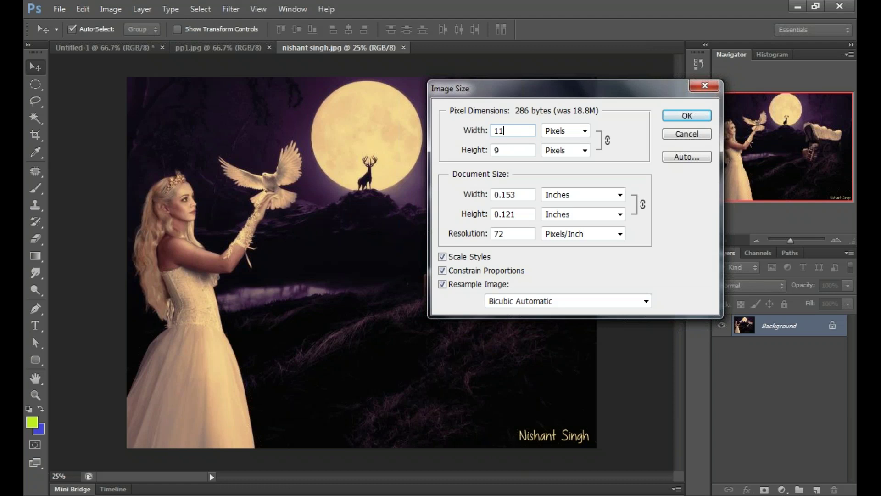
pyautogui.write('00')
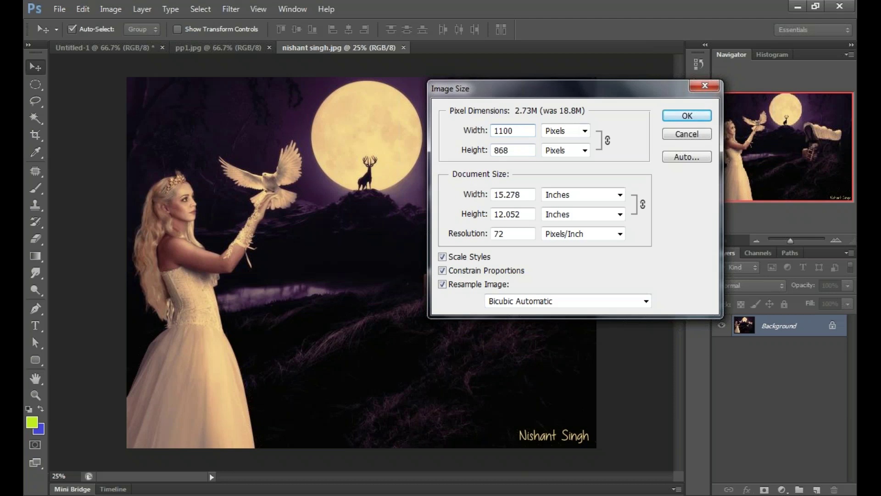
pyautogui.press('Return')
# Step: Reopen Image Size and enter a pixel width of 1200, giving 1200 × 947 pixels
pyautogui.click(110, 9)
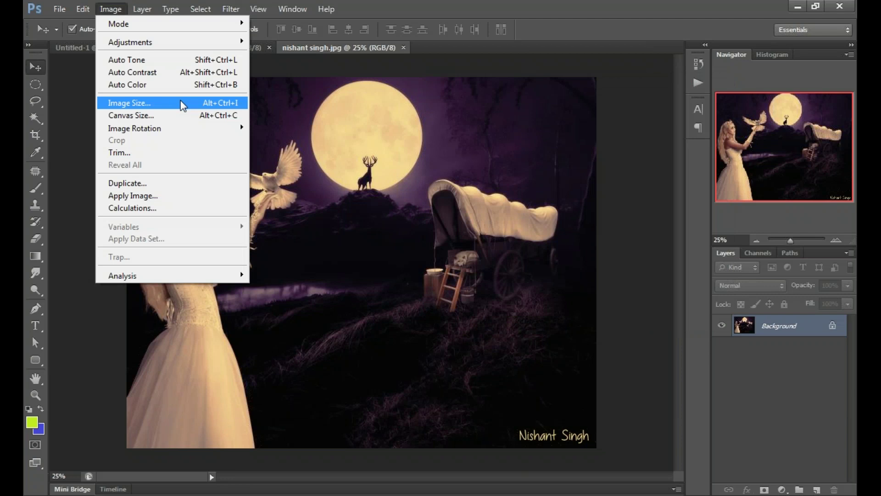
pyautogui.click(182, 106)
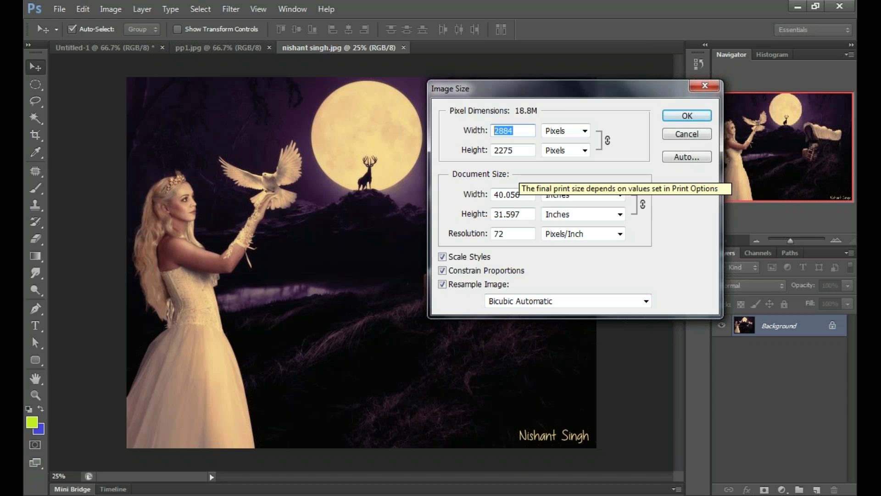
pyautogui.write('1200')
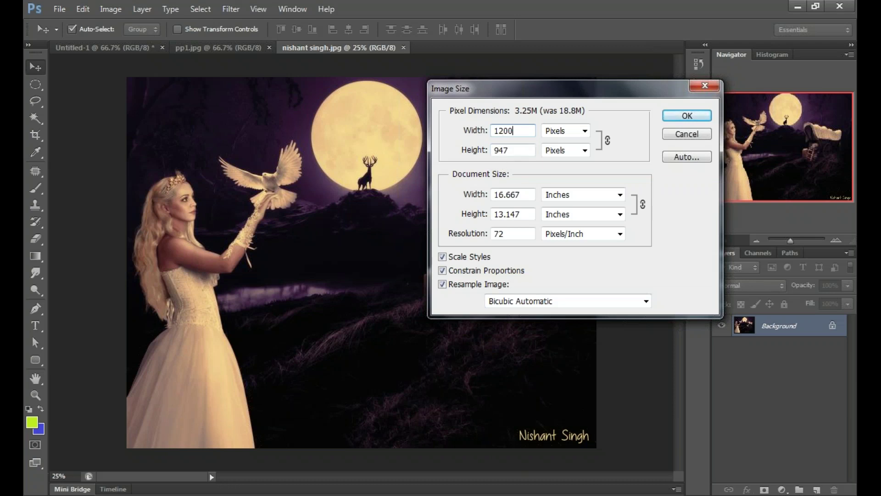
# Step: Apply the resize to 1200 × 947 pixels, leaving the zoom value unchanged
pyautogui.click(675, 120)
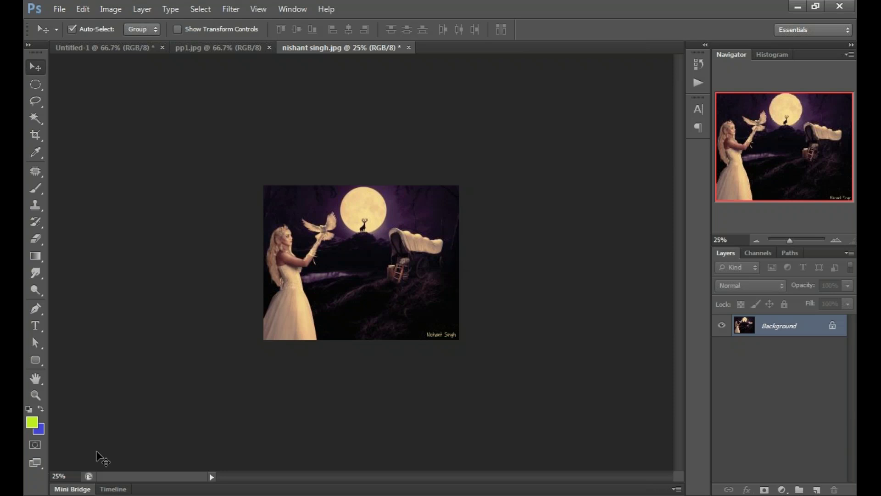
pyautogui.click(59, 476)
pyautogui.press('Return')
# Step: Zoom in through 33.33% and 66.67% to 100%, then back out to 50%
pyautogui.hotkey('ctrl', '+')
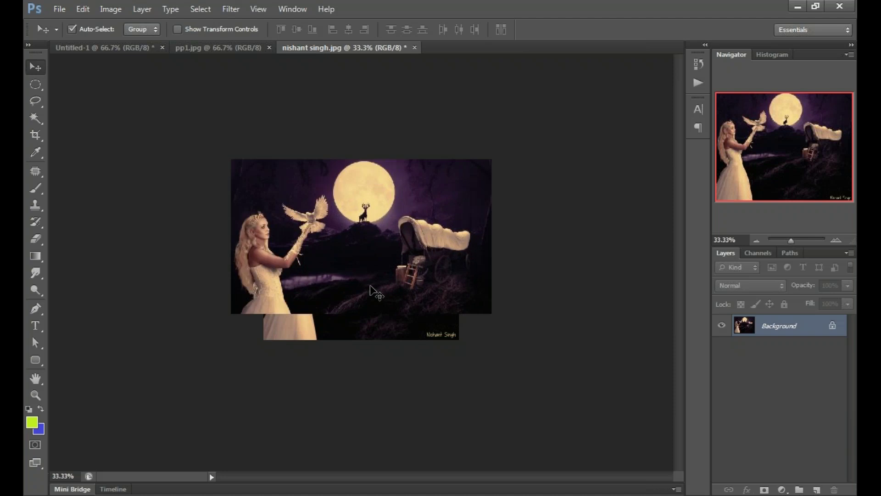
pyautogui.hotkey('ctrl', '+')
pyautogui.hotkey('ctrl', '+')
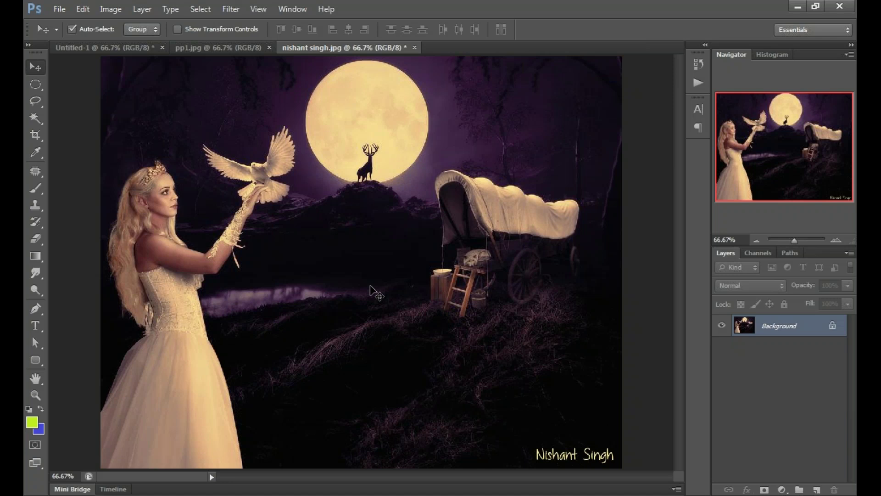
pyautogui.hotkey('ctrl', '+')
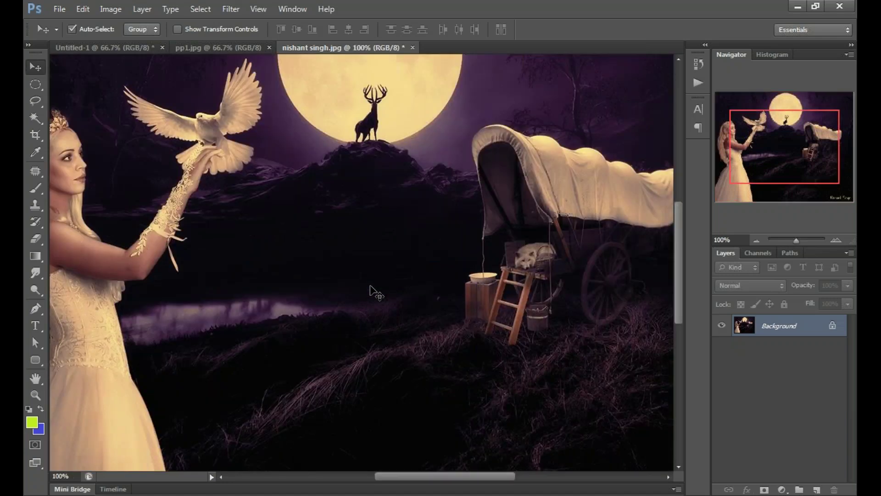
pyautogui.hotkey('ctrl', '-')
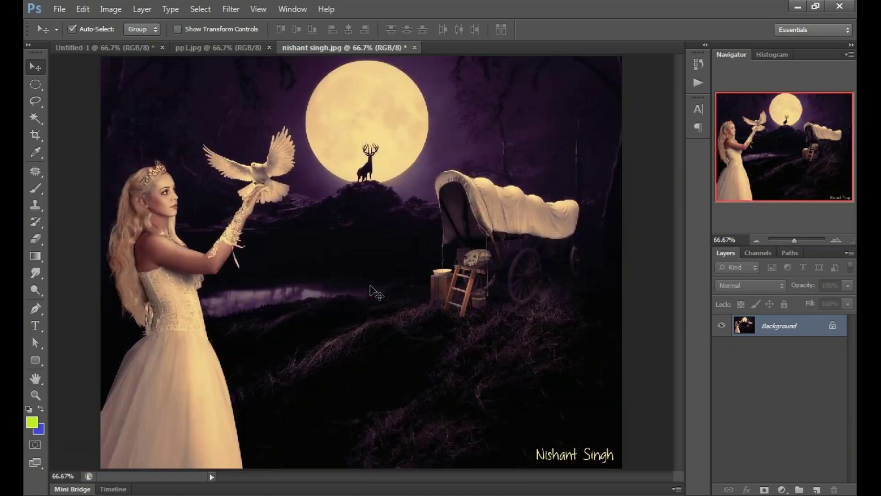
pyautogui.hotkey('ctrl', '-')
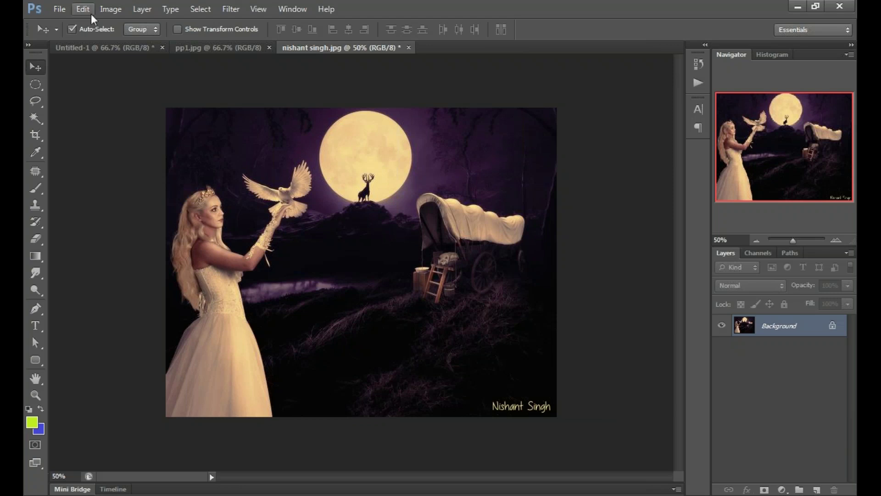
# Step: Reopen Image Size and replace the 1200 width with 600 pixels, giving 600 × 474
pyautogui.click(106, 10)
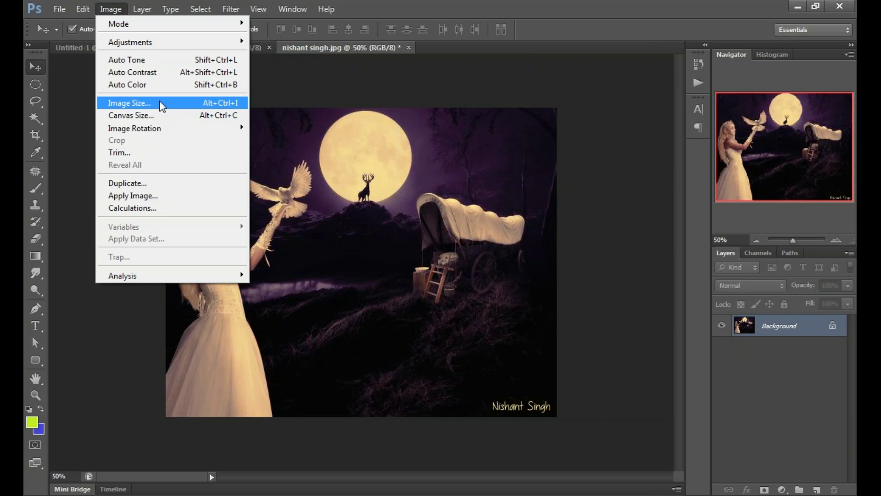
pyautogui.click(161, 104)
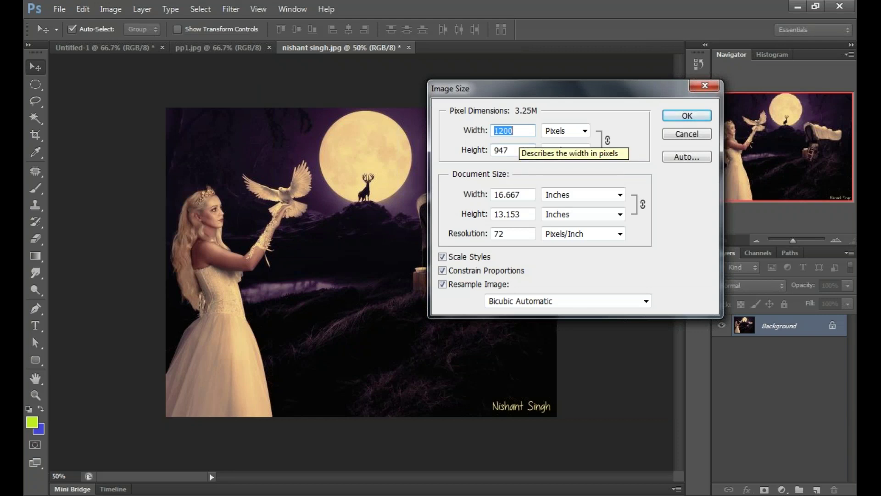
pyautogui.click(526, 130)
pyautogui.moveTo(527, 131); pyautogui.dragTo(457, 130)
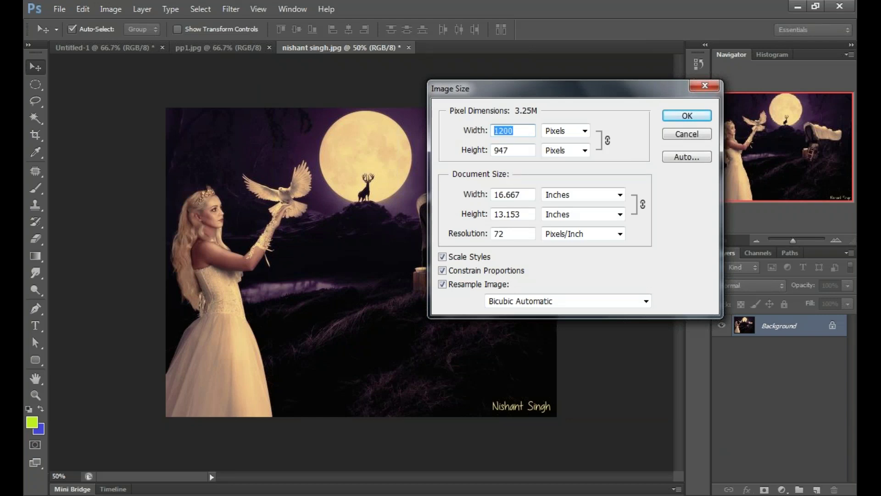
pyautogui.write('600')
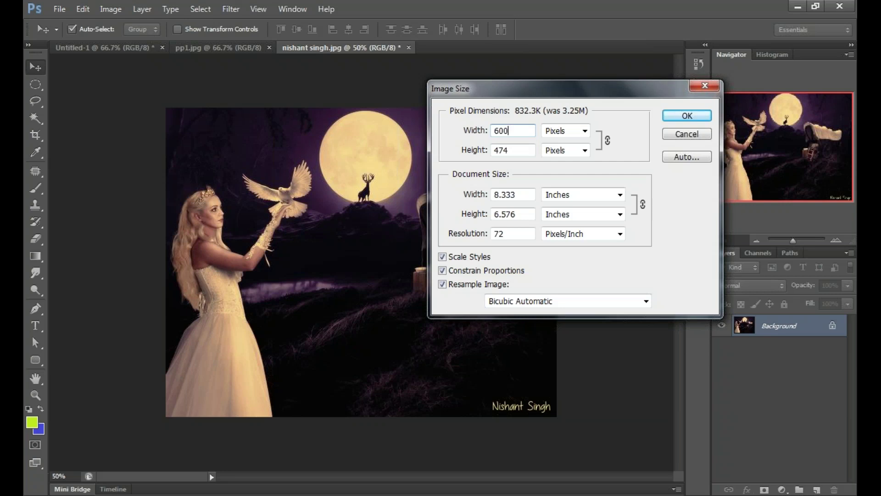
# Step: Apply the 600 × 474 pixel resize and view the result at 66.7% and 100%
pyautogui.click(679, 115)
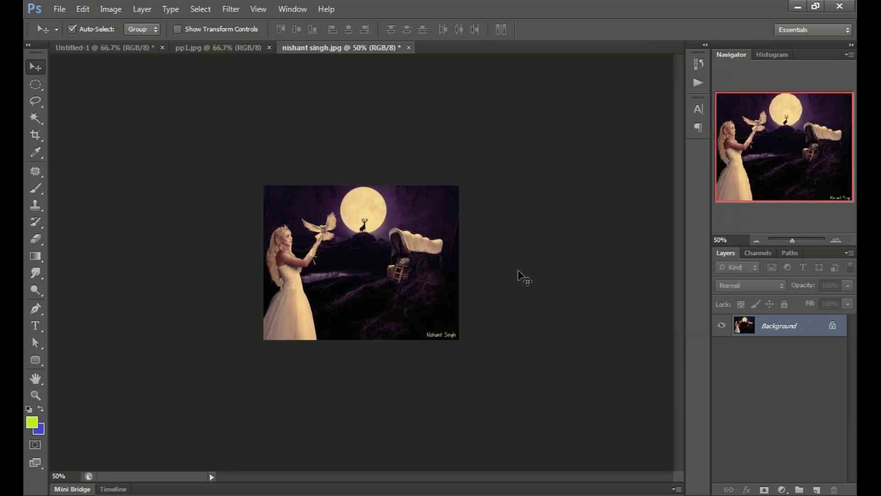
pyautogui.hotkey('ctrl', '+')
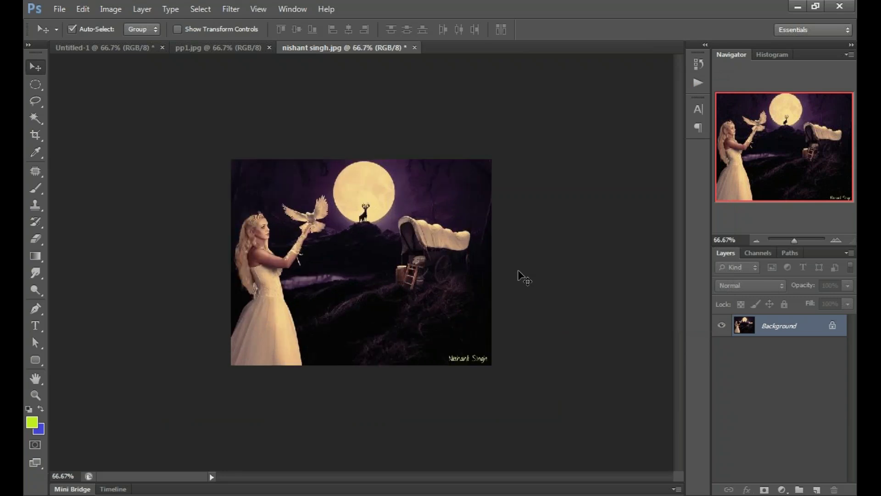
pyautogui.hotkey('ctrl', '+')
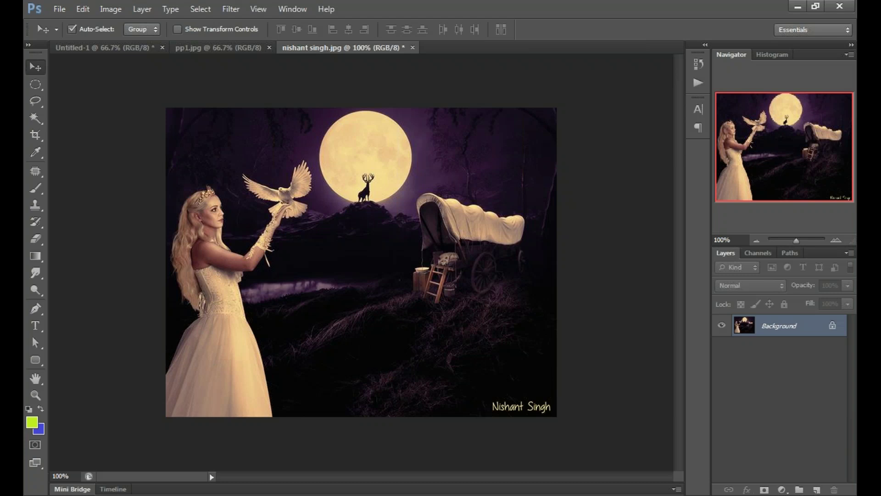
pyautogui.click(44, 476)
pyautogui.click(52, 475)
pyautogui.click(195, 395)
# Step: Compare the photo at 33.33%, 50%, 66.67%, 100%, 200%, fit-to-window, then back at 100%
pyautogui.hotkey('ctrl', '-')
pyautogui.hotkey('ctrl', '-')
pyautogui.hotkey('ctrl', '-')
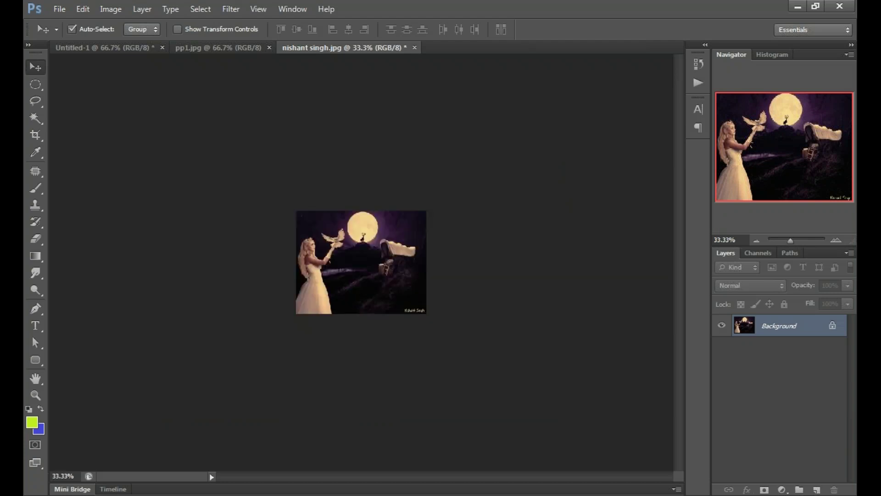
pyautogui.hotkey('ctrl', '+')
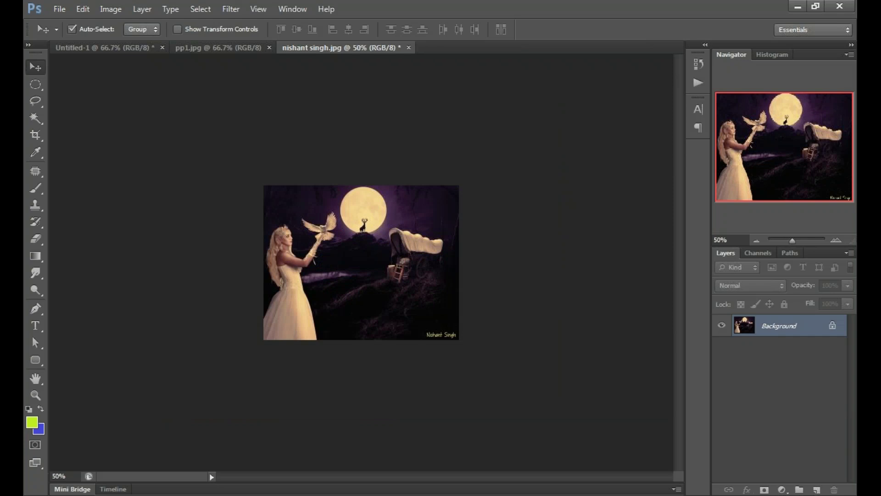
pyautogui.hotkey('ctrl', '+')
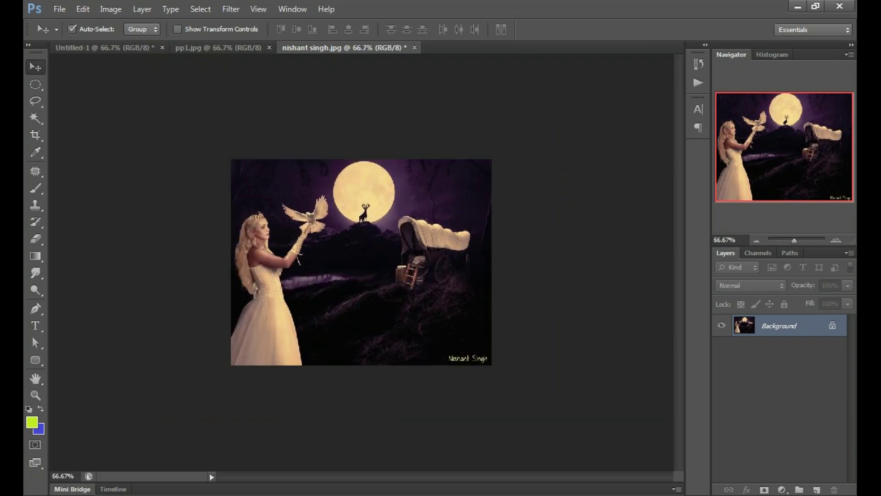
pyautogui.hotkey('ctrl', '+')
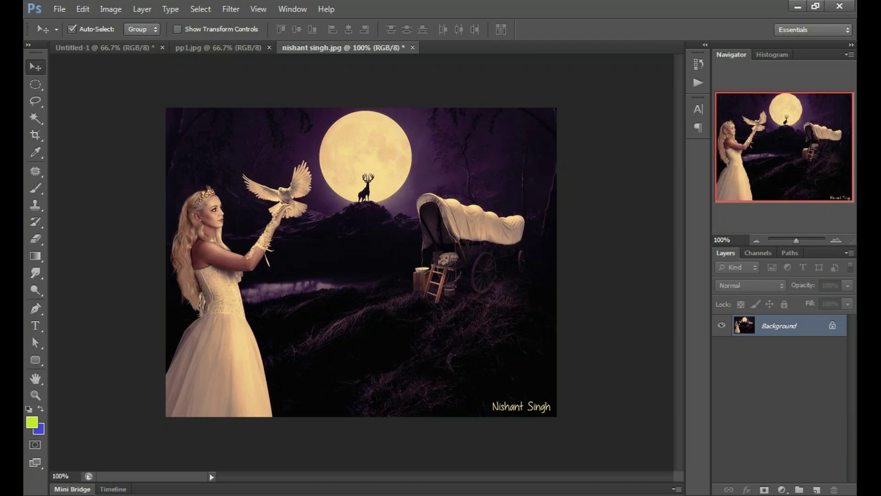
pyautogui.hotkey('ctrl', '+')
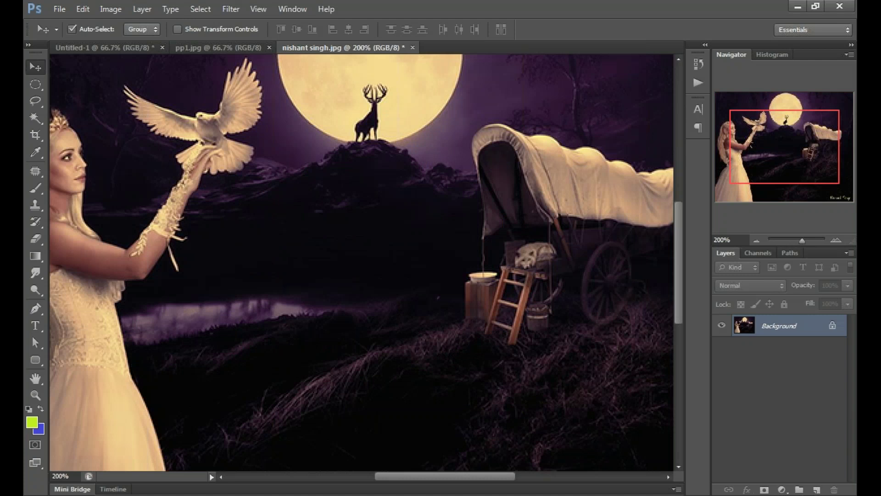
pyautogui.hotkey('ctrl', '0')
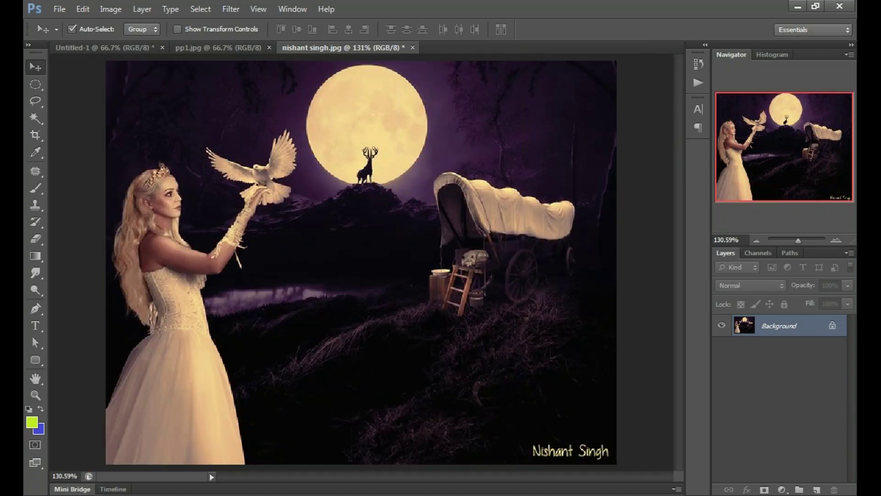
pyautogui.hotkey('ctrl', '1')
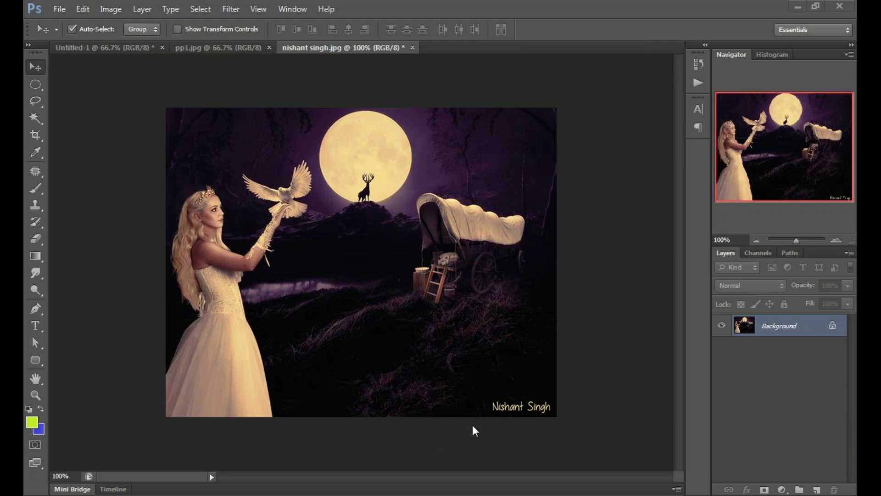
pyautogui.hotkey('alt', 'Tab')
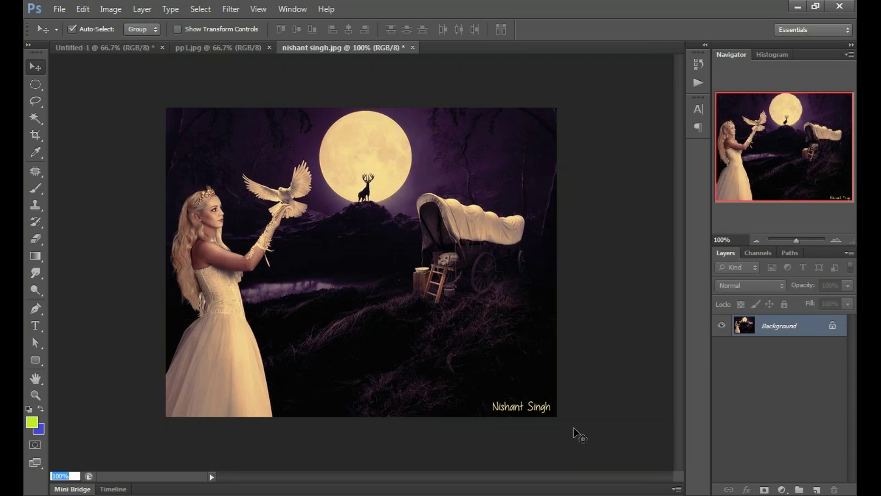
pyautogui.click(252, 435)
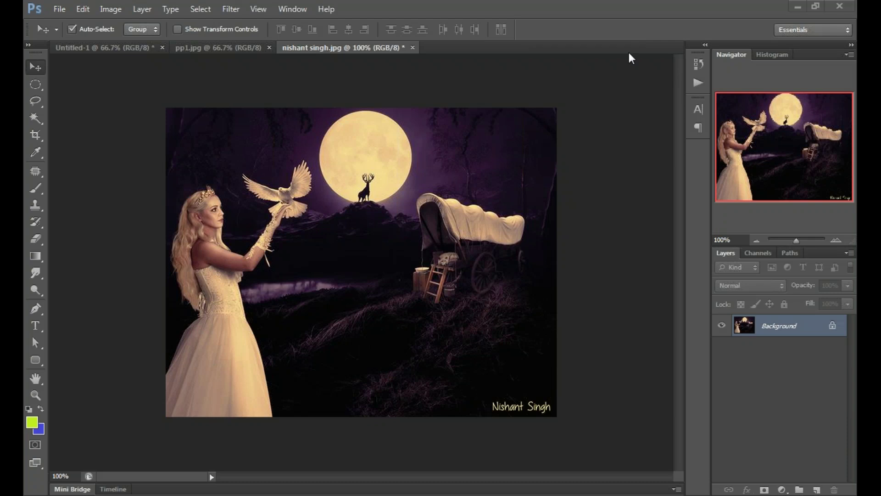
pyautogui.hotkey('ctrl', '-')
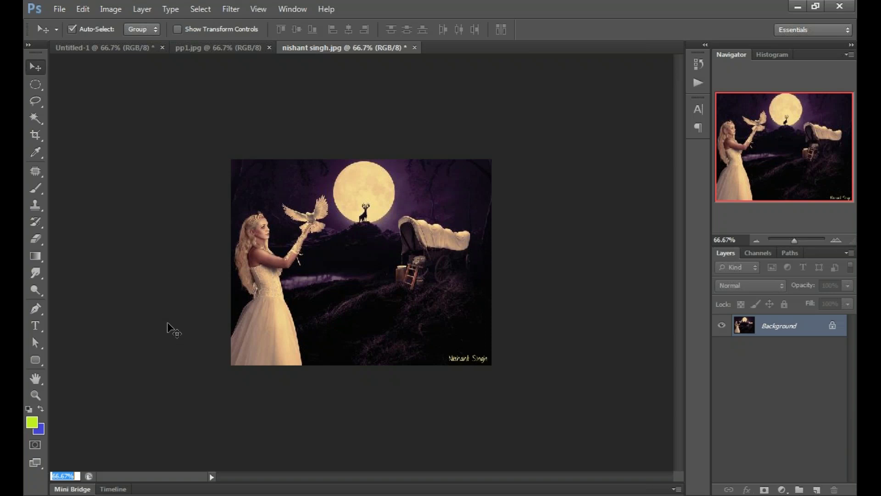
pyautogui.hotkey('ctrl', '1')
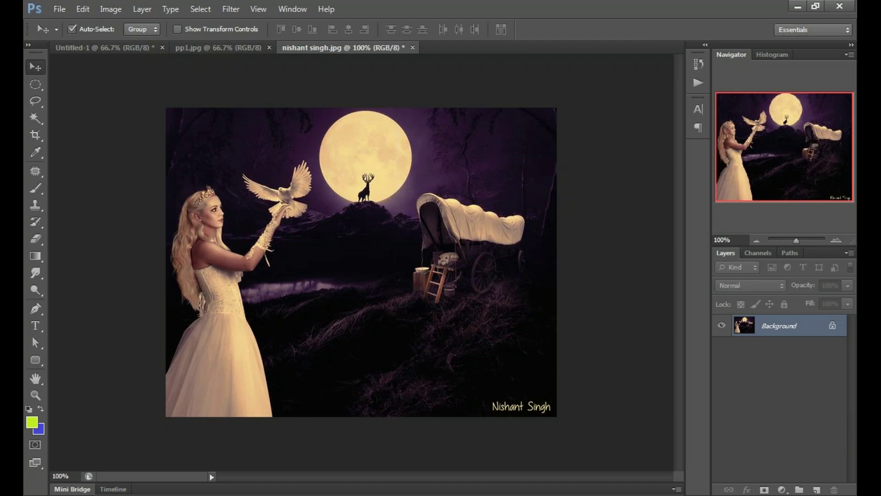
pyautogui.click(60, 476)
# Step: Show the 600 × 474 fantasy photo at 100% using the status-bar zoom field
pyautogui.hotkey('alt', 'i')
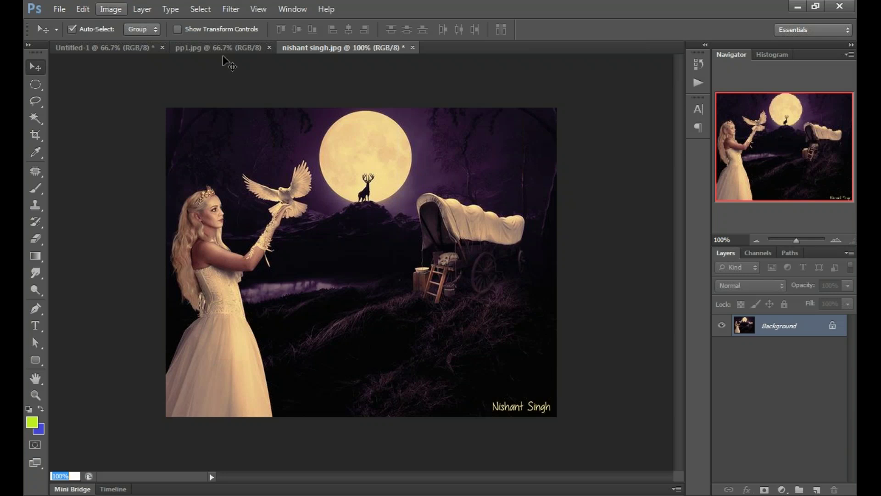
pyautogui.press('Escape')
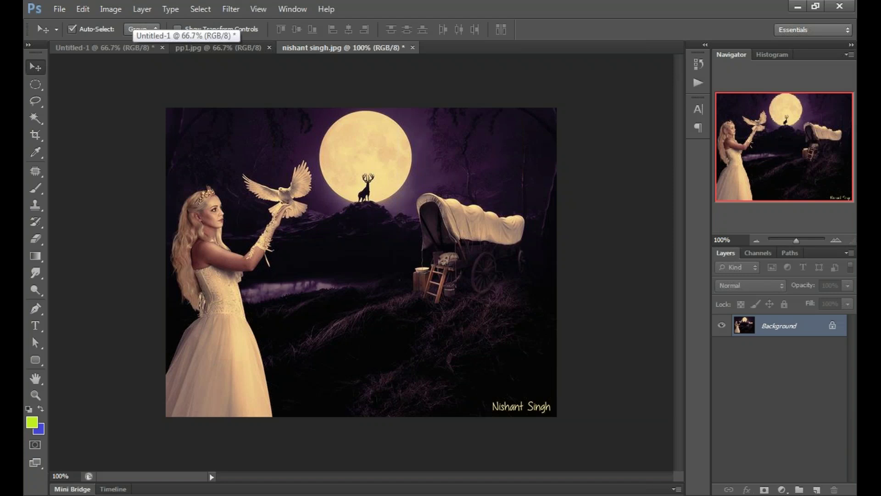
pyautogui.click(60, 475)
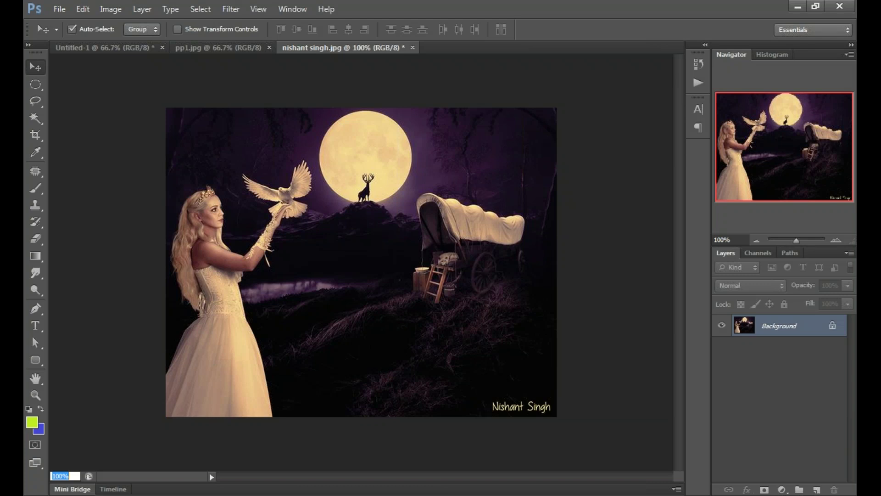
pyautogui.hotkey('ctrl', 'shift', 'Tab')
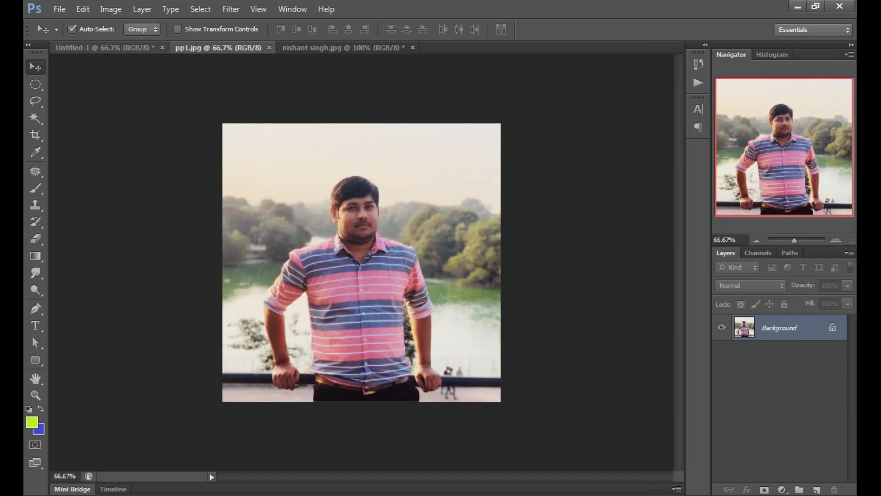
pyautogui.hotkey('ctrl', 'Tab')
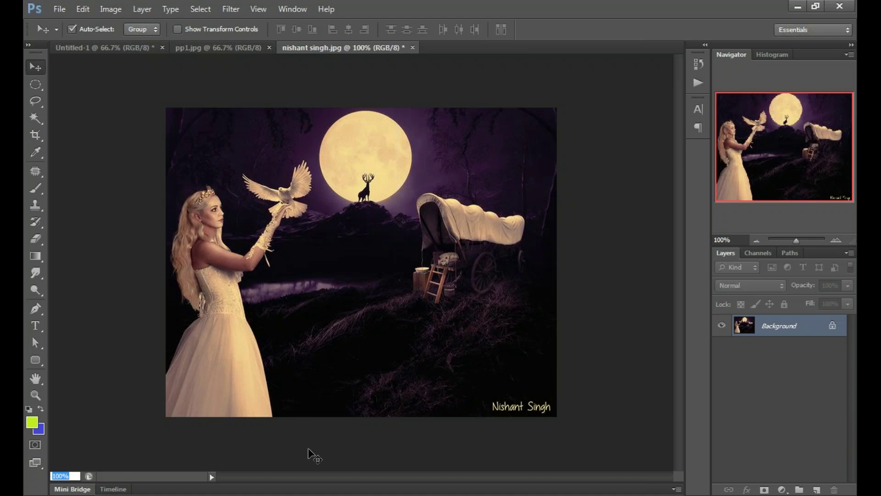
pyautogui.press('Return')
pyautogui.click(60, 475)
pyautogui.press('Return')
# Step: Open Image Size to review the 600 × 474 pixel, 72 pixels/inch settings
pyautogui.click(111, 8)
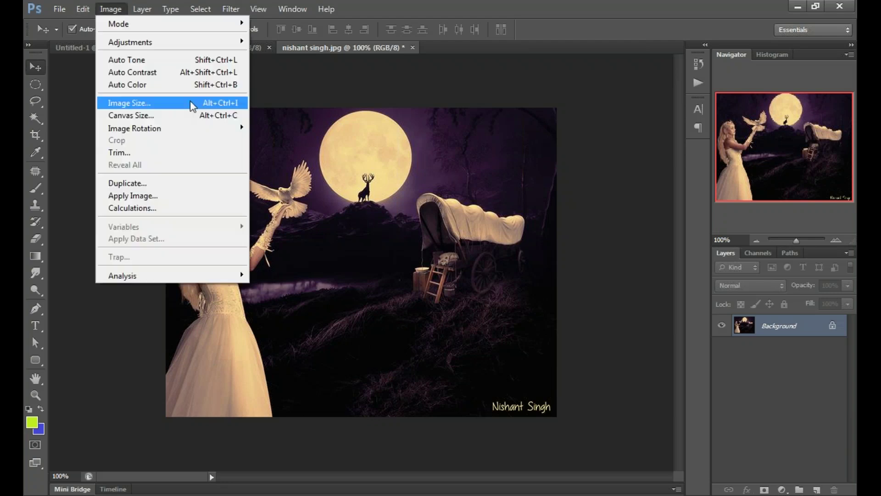
pyautogui.click(192, 105)
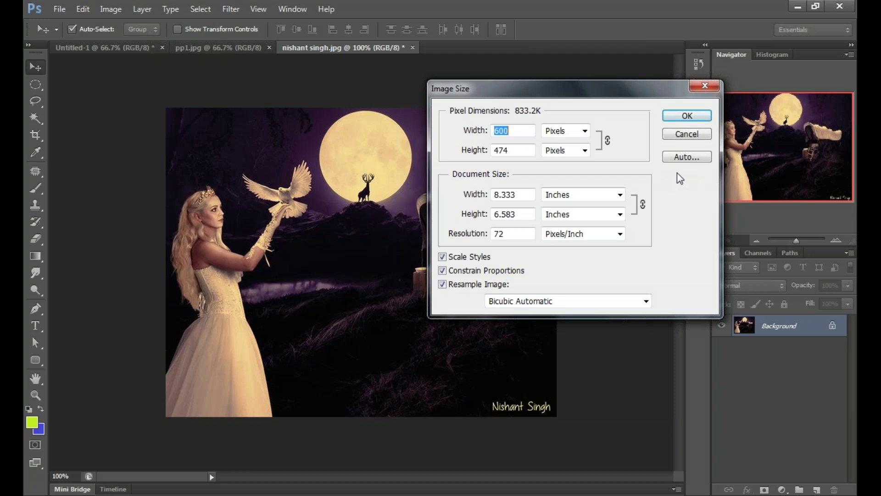
# Step: Cancel Image Size without resizing, keeping the photo at 600 × 474 pixels
pyautogui.click(686, 134)
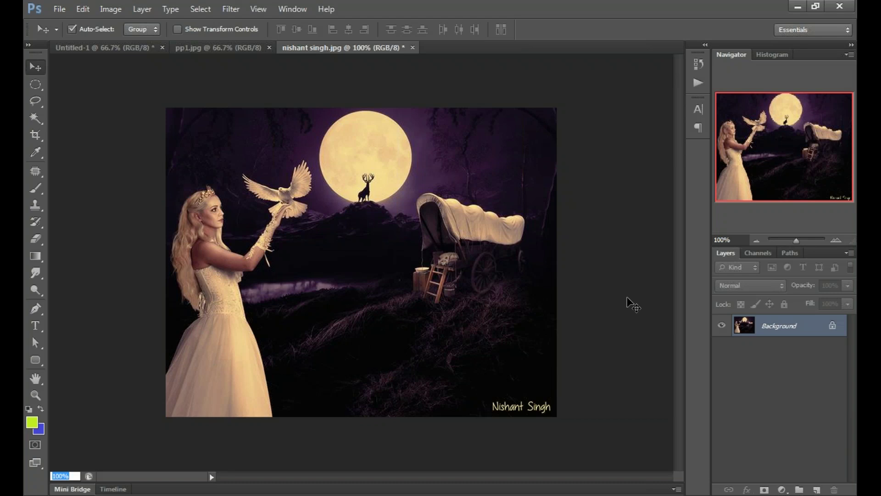
pyautogui.click(589, 311)
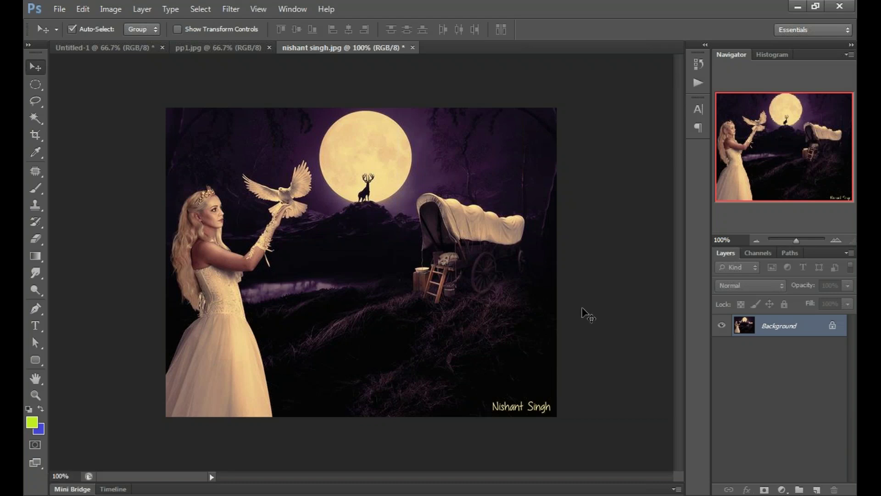
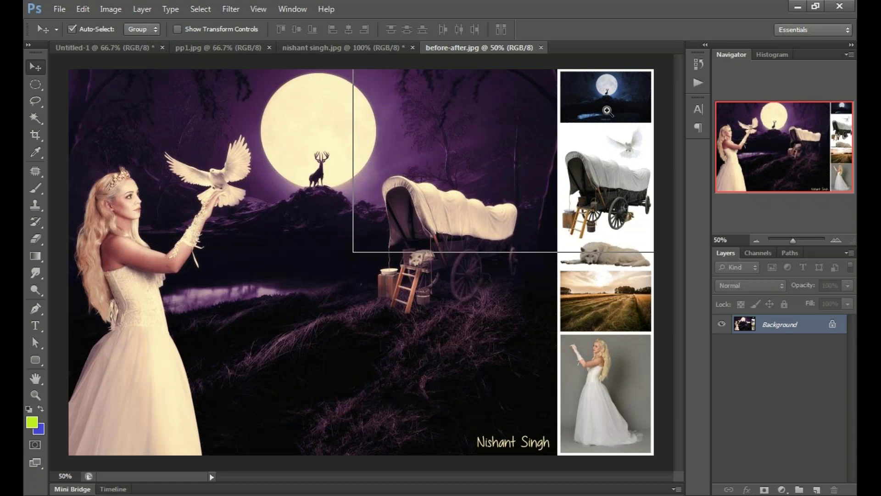
# Step: Zoom and pan the composite to compare the moon, wagon and wheat field with their references
pyautogui.click(607, 111)
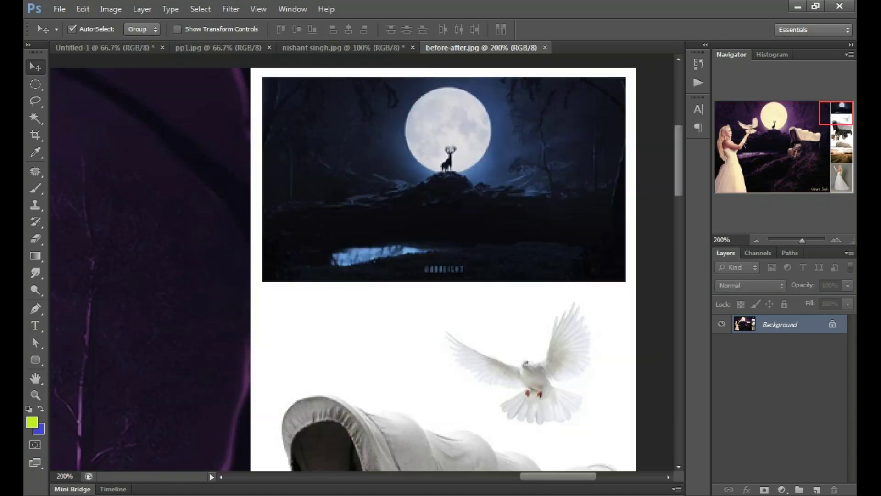
pyautogui.hotkey('ctrl', '-')
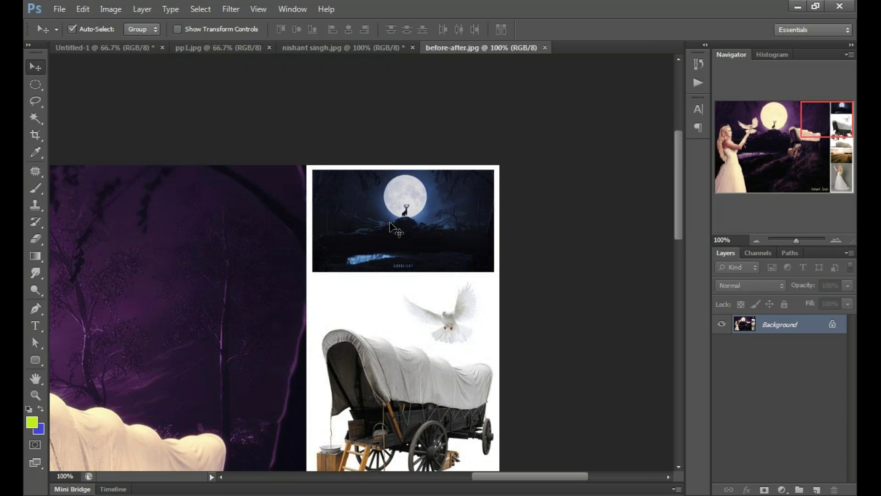
pyautogui.scroll(-3, 438, 287)
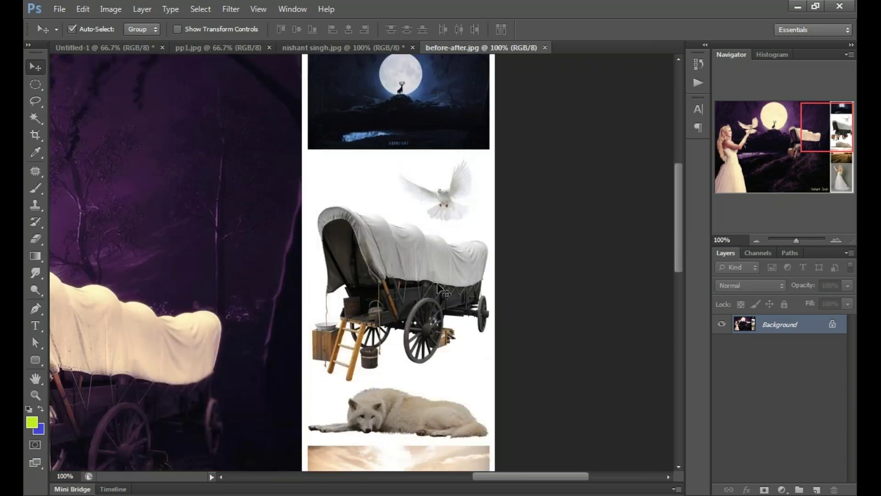
pyautogui.moveTo(439, 286); pyautogui.dragTo(590, 195)
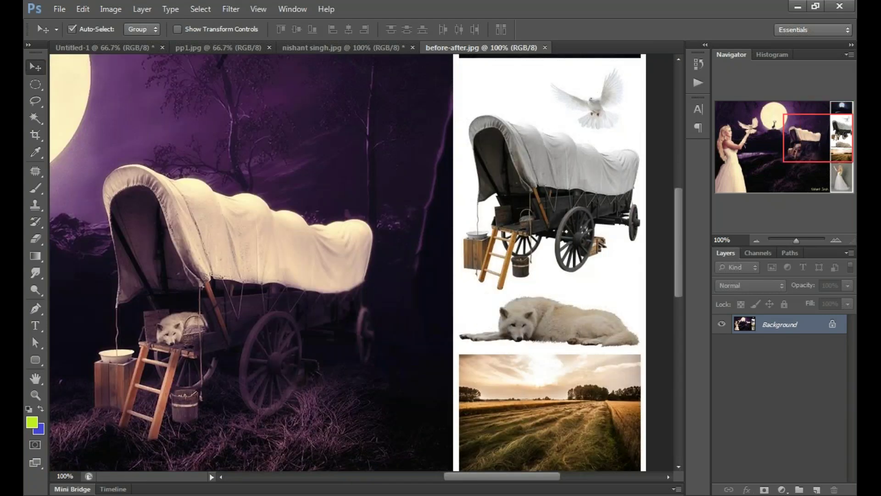
pyautogui.moveTo(207, 338); pyautogui.dragTo(191, 313)
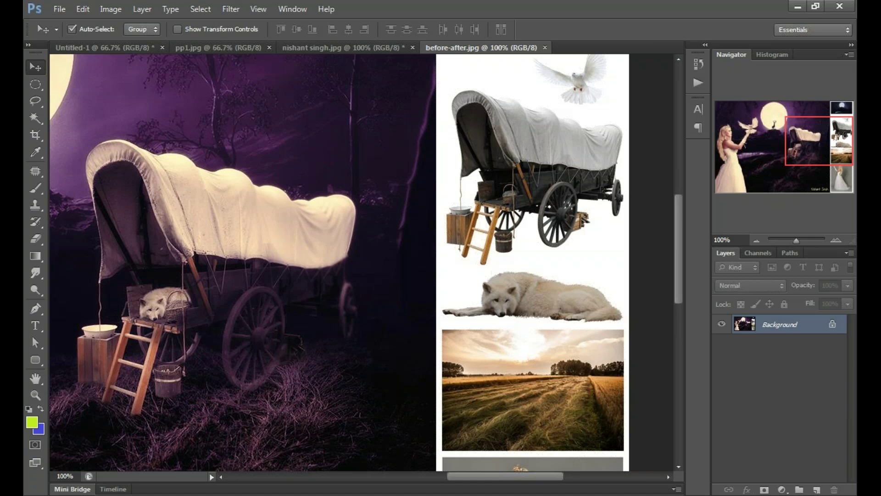
pyautogui.moveTo(594, 410); pyautogui.dragTo(610, 285)
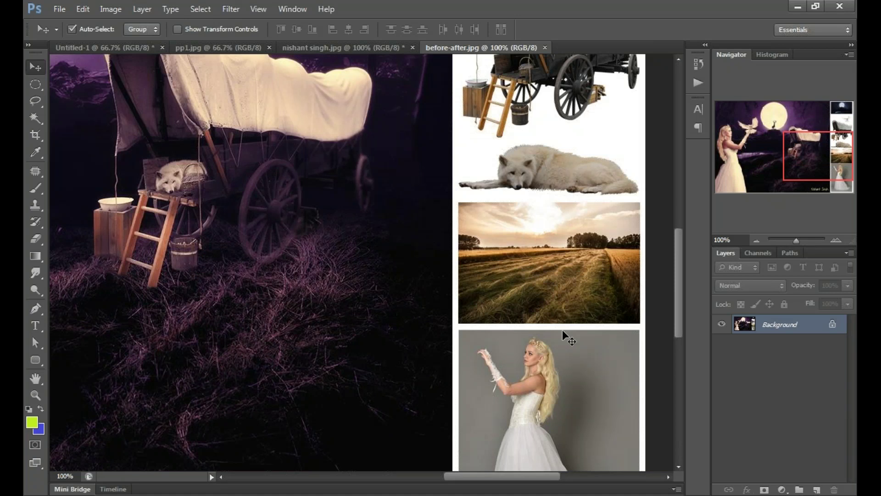
# Step: Check the bride reference, fit the composite on screen and close before-after.jpg
pyautogui.moveTo(534, 441); pyautogui.dragTo(537, 311)
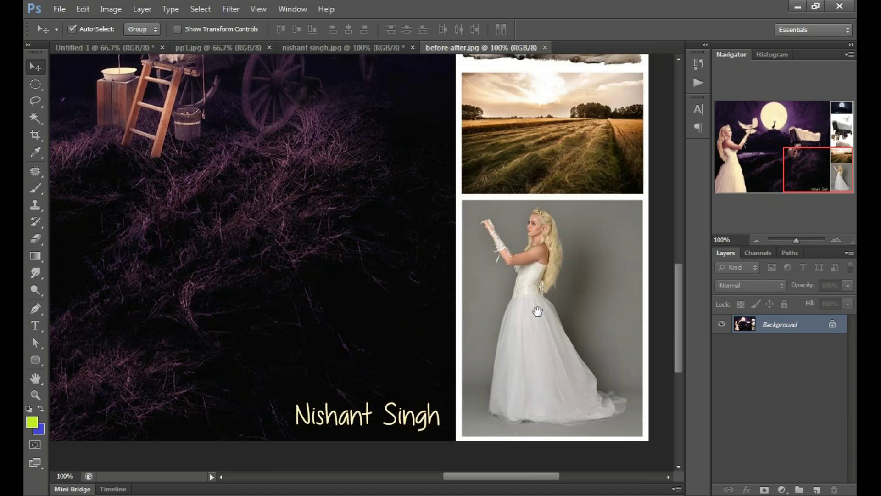
pyautogui.hotkey('ctrl', '0')
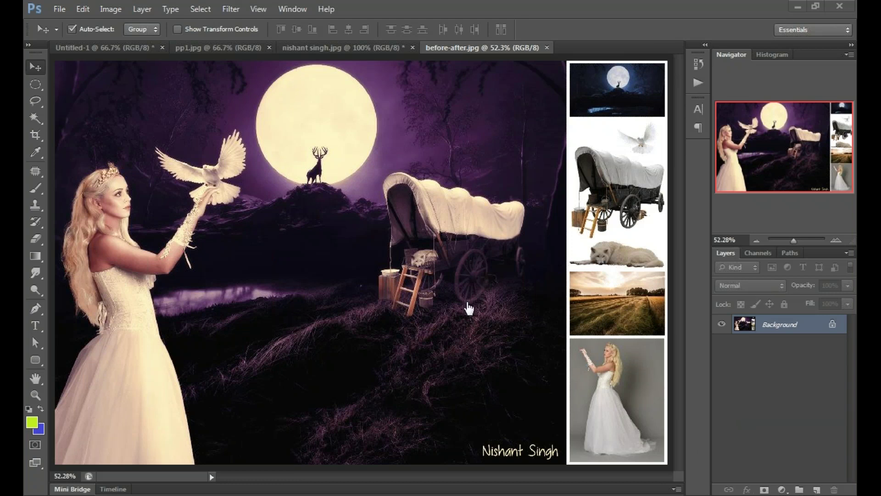
pyautogui.click(547, 47)
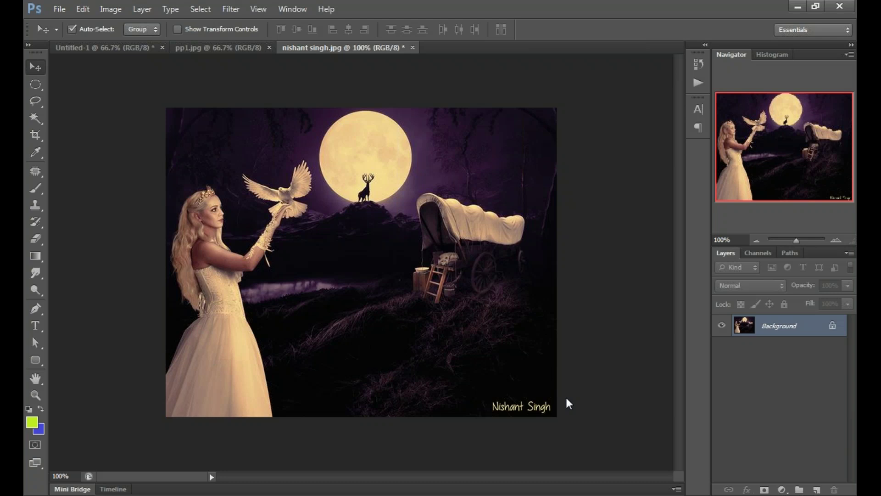
pyautogui.hotkey('ctrl', '-')
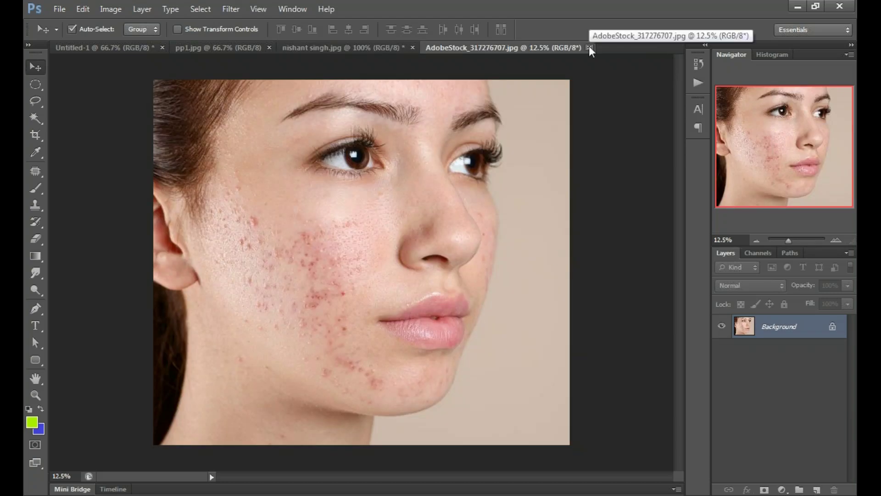
pyautogui.click(589, 48)
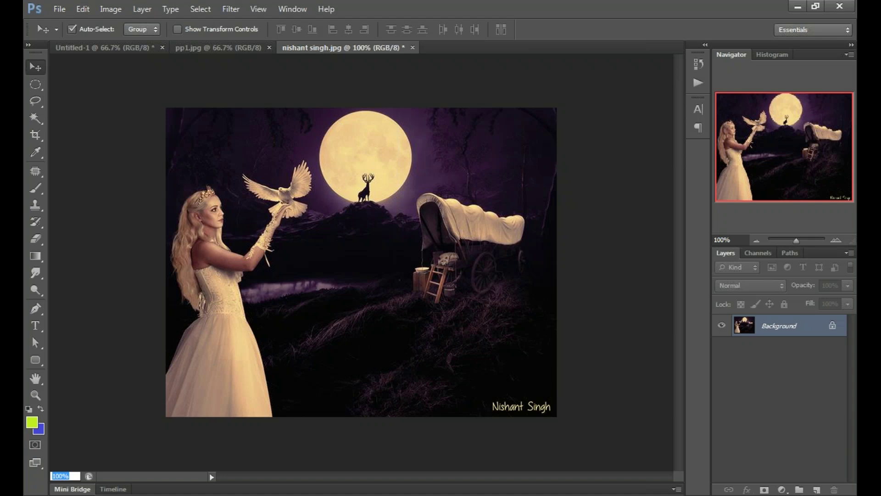
# Step: Bring _MG_1172.CR2 through Camera Raw into Photoshop as a new document
pyautogui.click(361, 115)
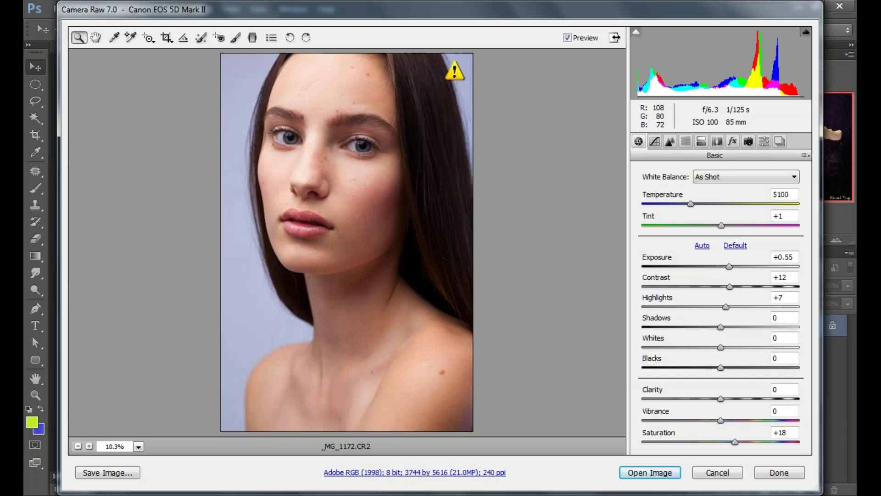
pyautogui.click(636, 475)
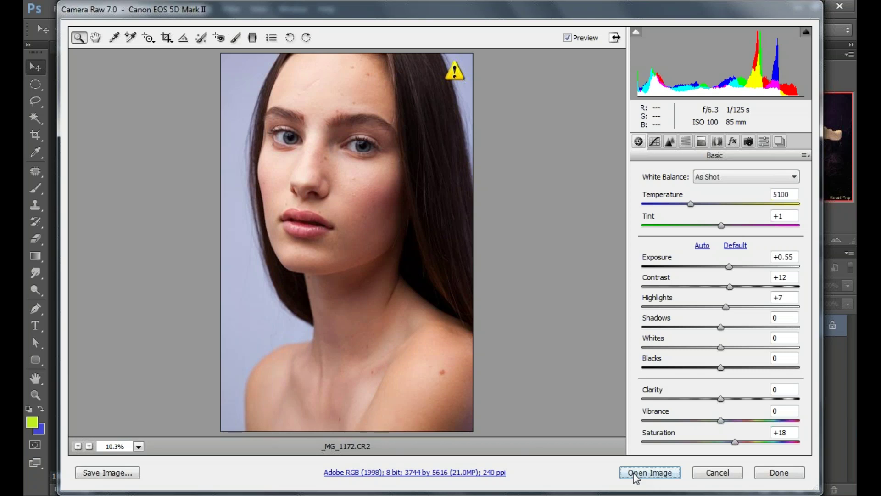
pyautogui.click(636, 475)
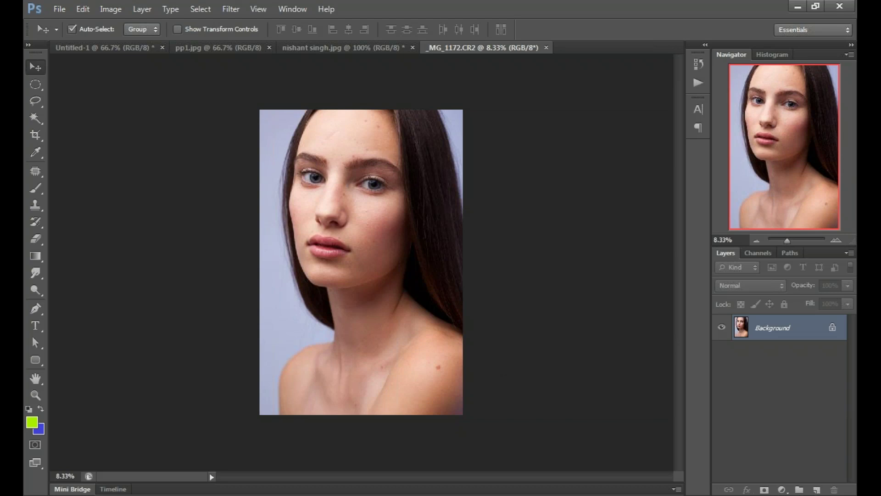
pyautogui.keyDown('ctrl'); pyautogui.click(359, 154); pyautogui.keyUp('ctrl')
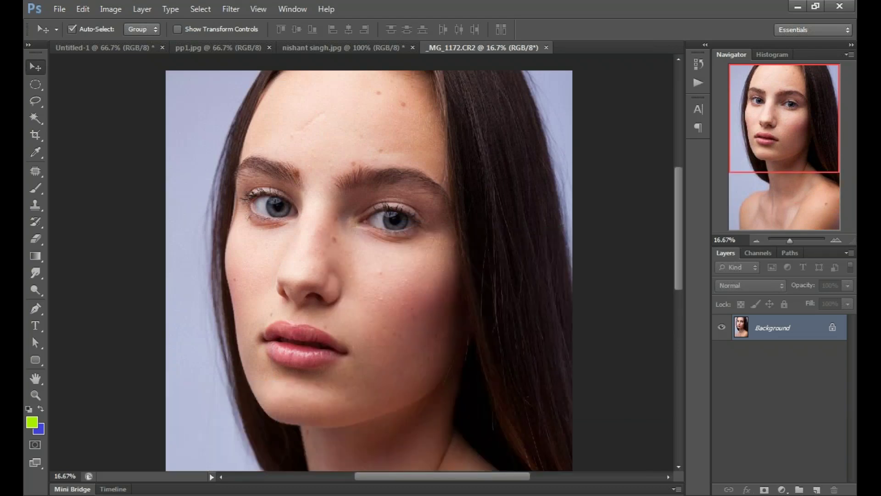
pyautogui.hotkey('ctrl', '1')
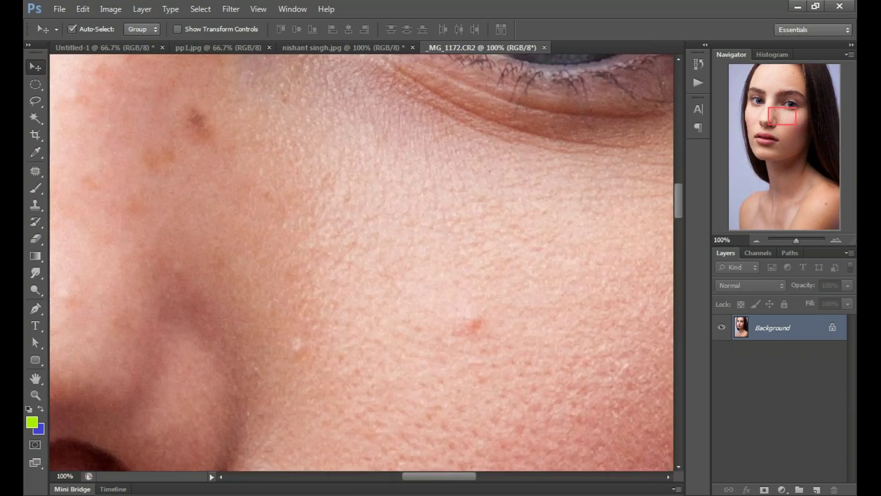
pyautogui.hotkey('ctrl', '-')
pyautogui.hotkey('ctrl', '-')
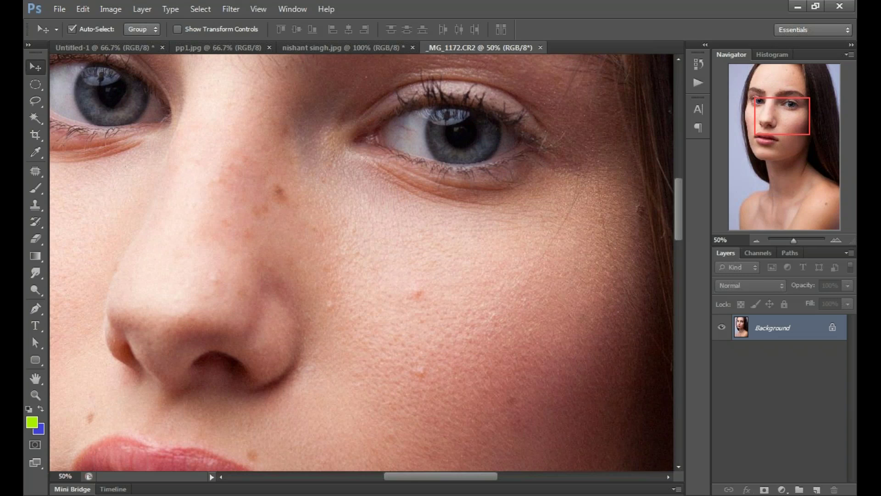
pyautogui.hotkey('ctrl', '-')
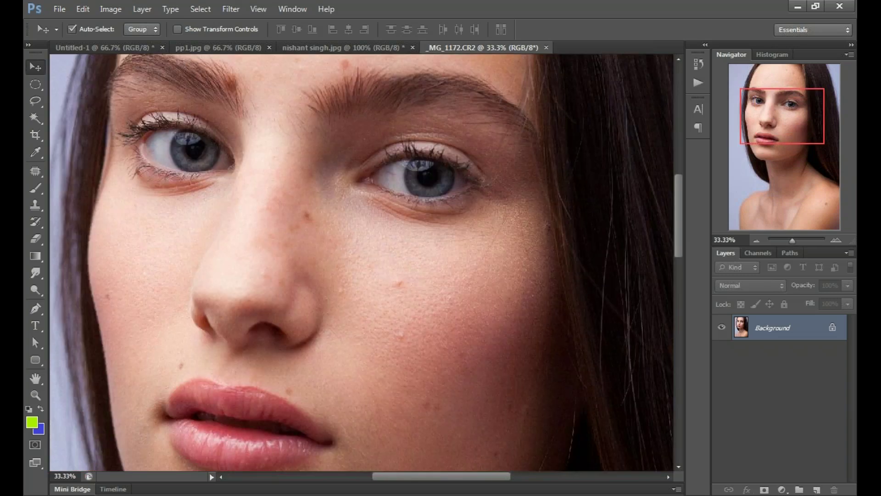
pyautogui.scroll(5, 362, 261)
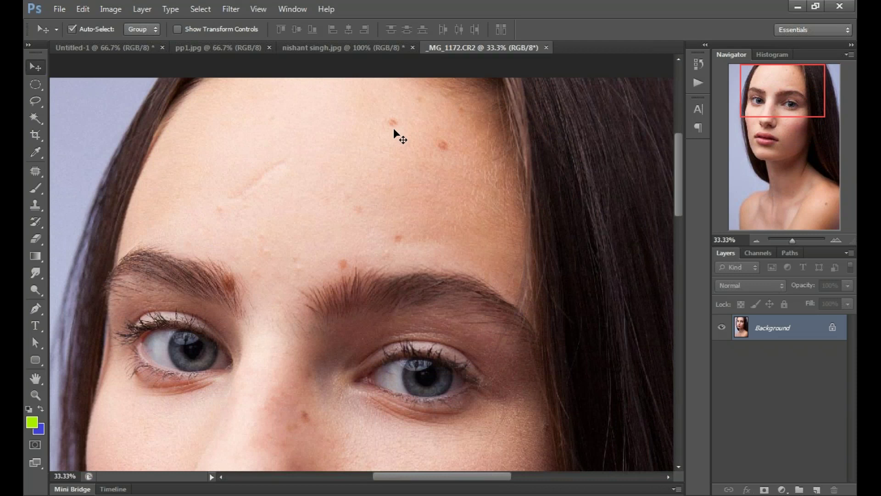
pyautogui.scroll(-1, 418, 259)
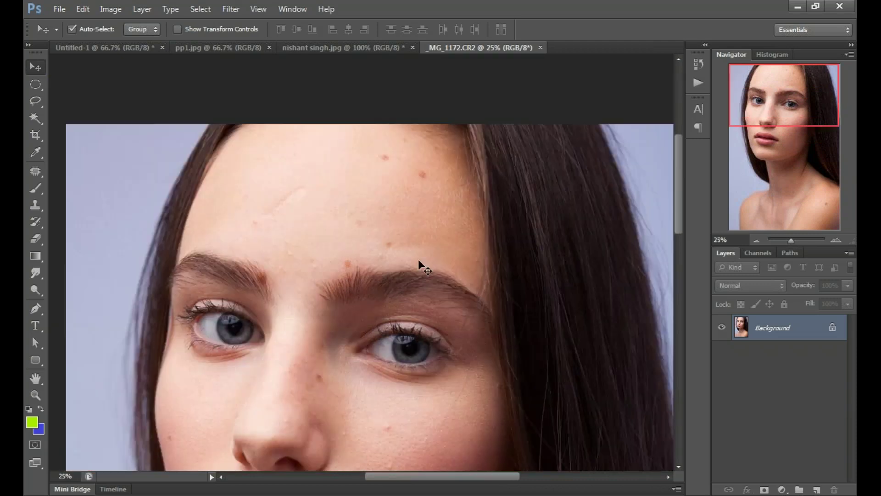
pyautogui.scroll(-2, 423, 230)
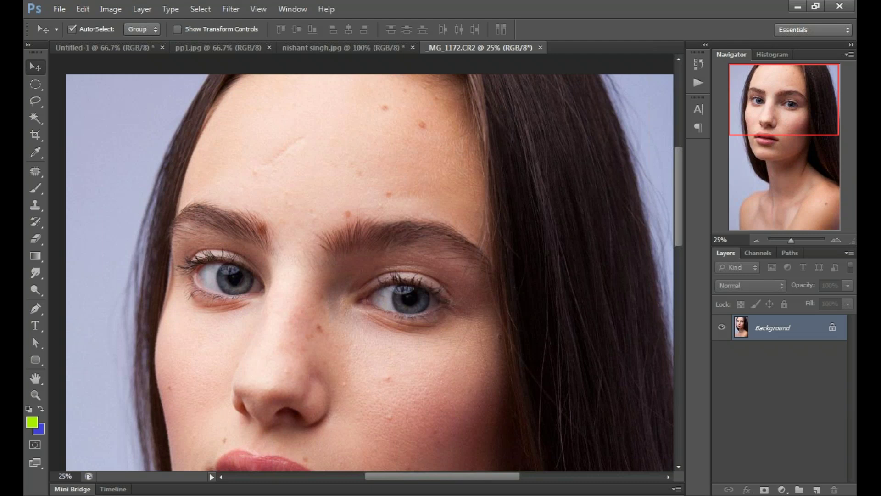
# Step: Duplicate the portrait's Background into Layer 1 as a retouching copy, with the Patch Tool selected
pyautogui.hotkey('ctrl', 'j')
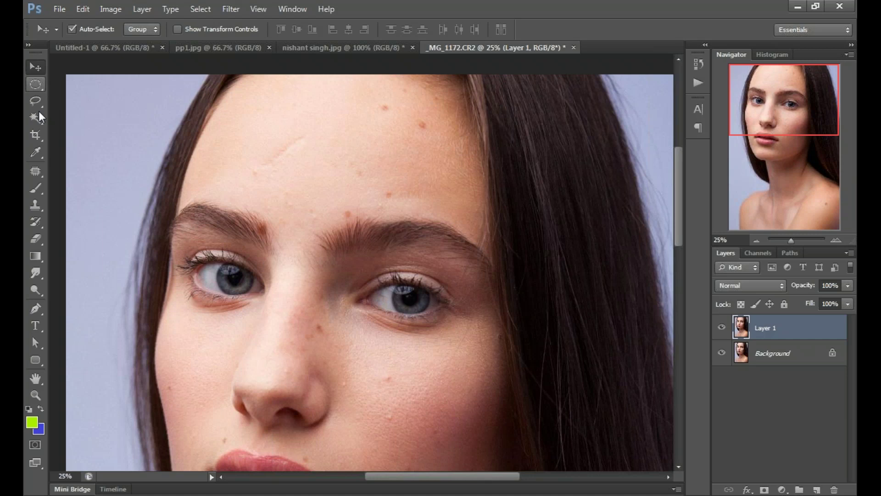
pyautogui.click(35, 171)
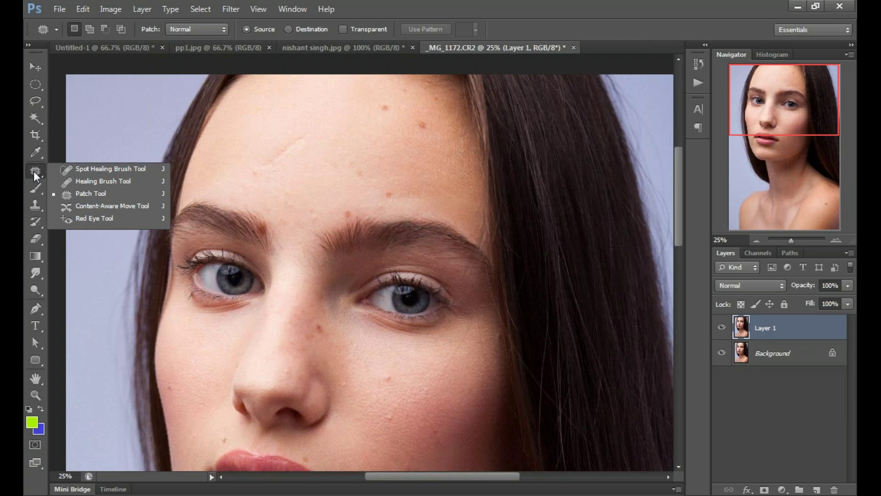
# Step: Spot-heal the reddish forehead blemish and set the Spot Healing Brush size to 68 px
pyautogui.click(123, 170)
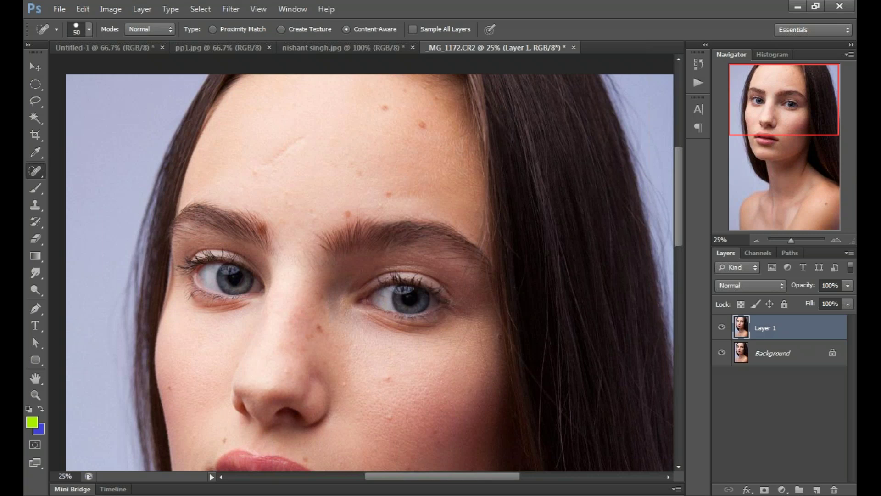
pyautogui.click(422, 125)
pyautogui.click(89, 30)
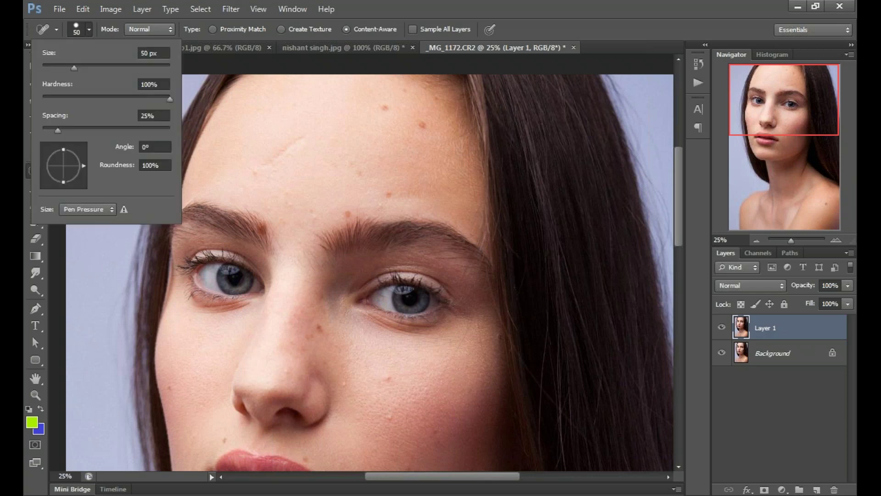
pyautogui.write('68')
pyautogui.press('Return')
pyautogui.press('Return')
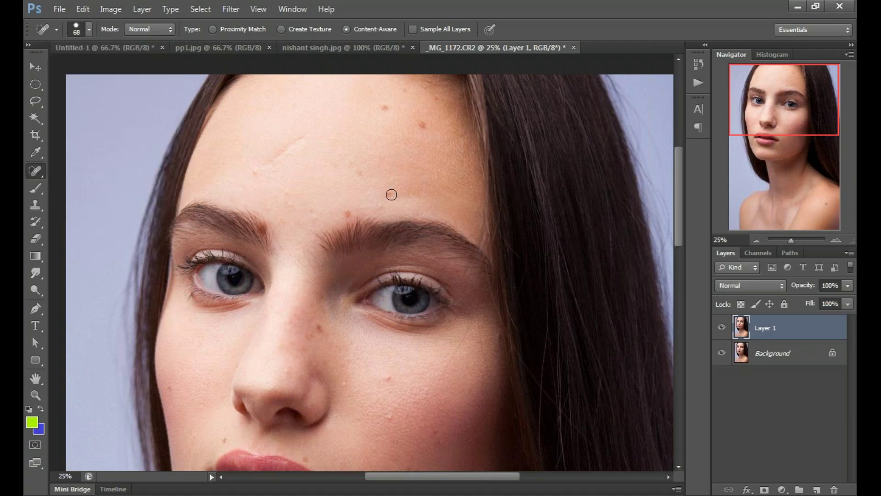
# Step: Spot-heal six small blemishes across the middle and upper forehead at 68 px
pyautogui.click(389, 194)
pyautogui.click(398, 196)
pyautogui.click(385, 107)
pyautogui.click(359, 173)
pyautogui.click(422, 125)
pyautogui.click(405, 90)
# Step: Heal the dark spot on the nose, the mole, the spot above the lip and the cheek spot
pyautogui.scroll(-3, 365, 261)
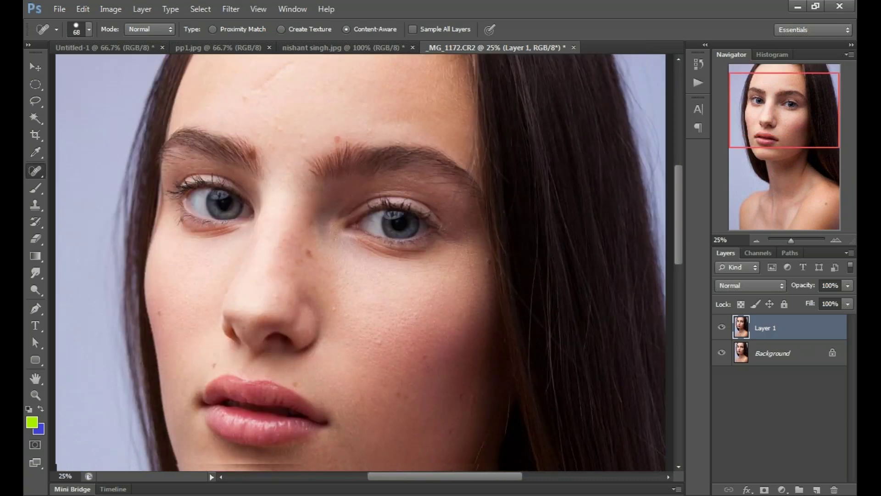
pyautogui.scroll(-3, 395, 302)
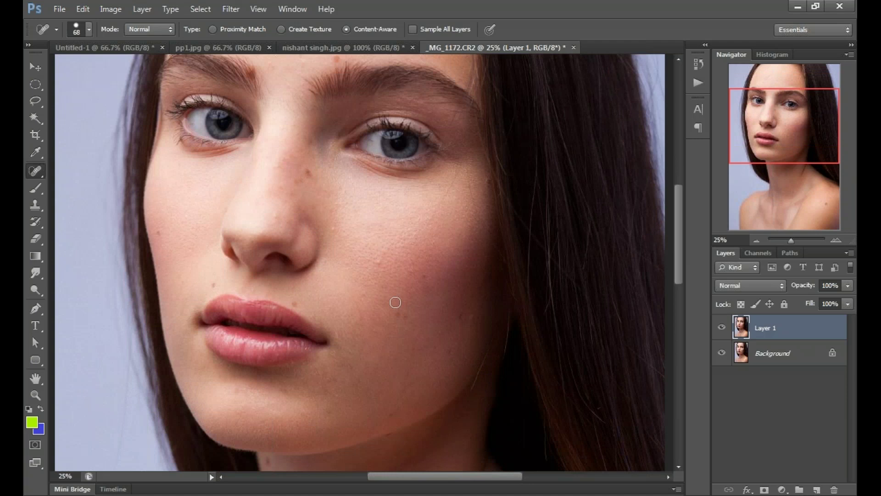
pyautogui.scroll(1, 395, 302)
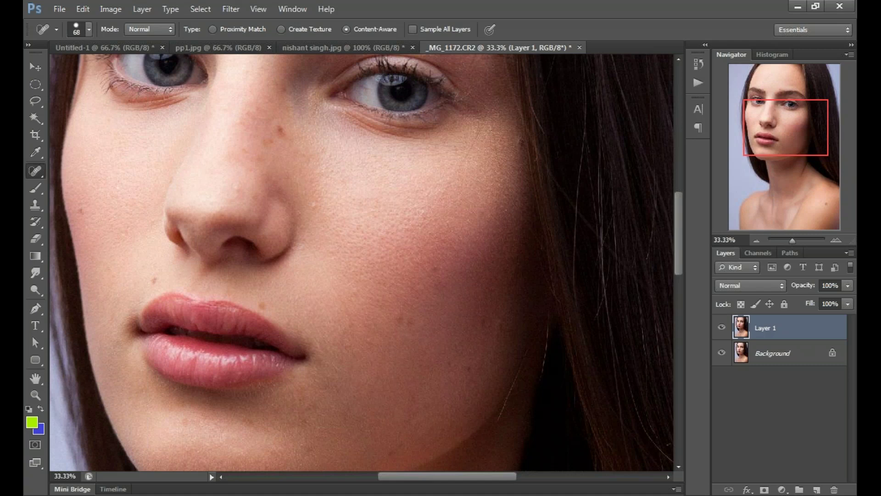
pyautogui.moveTo(321, 229); pyautogui.dragTo(368, 248)
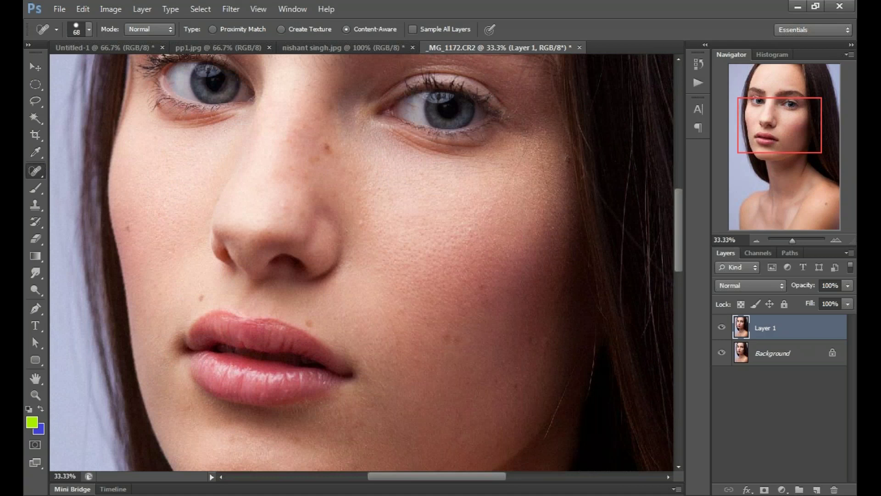
pyautogui.moveTo(321, 229); pyautogui.dragTo(332, 235)
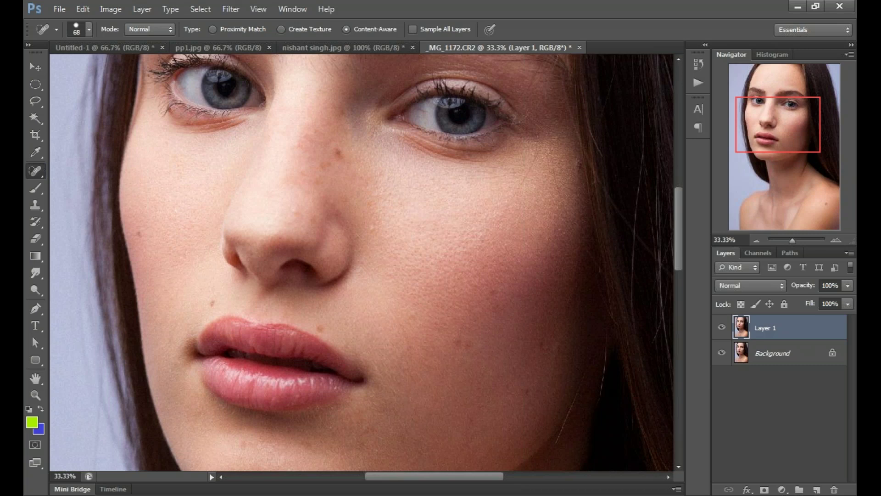
pyautogui.click(337, 155)
pyautogui.click(321, 329)
pyautogui.click(212, 304)
pyautogui.click(139, 235)
pyautogui.scroll(-3, 361, 266)
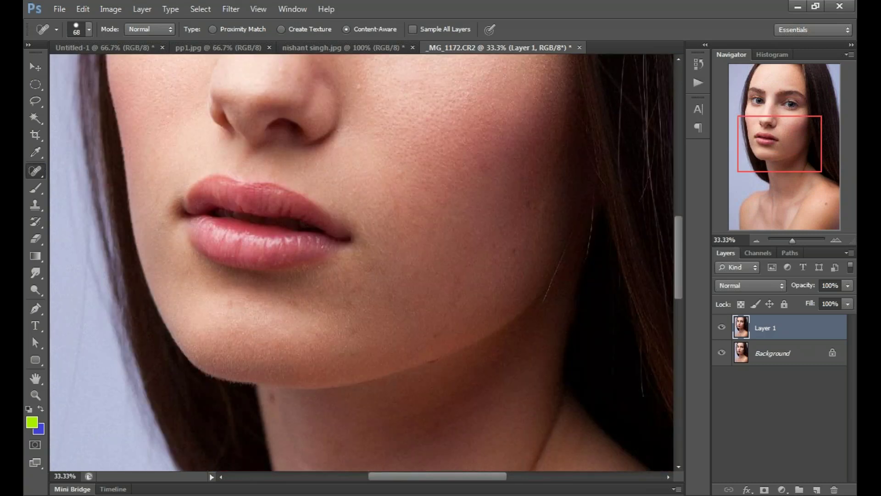
# Step: Heal the spot above the eyebrows, then zoom to 50% and paint away the diagonal forehead scar
pyautogui.scroll(8, 346, 251)
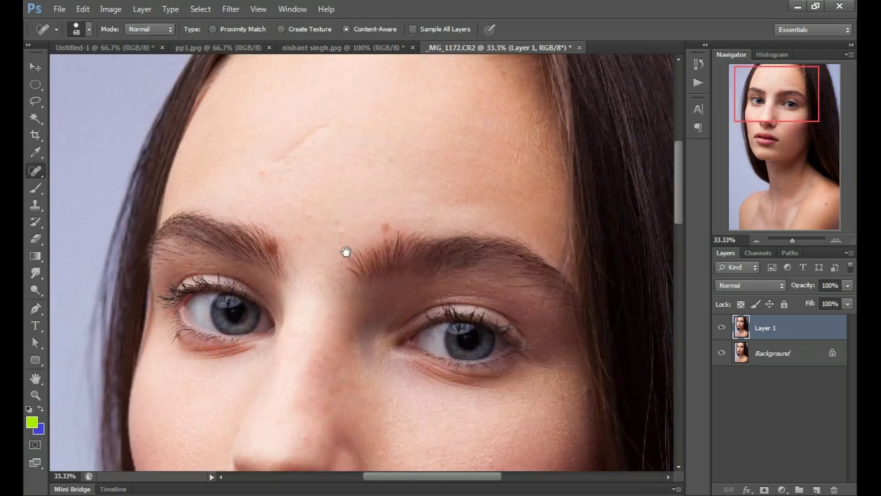
pyautogui.moveTo(346, 252); pyautogui.dragTo(361, 321)
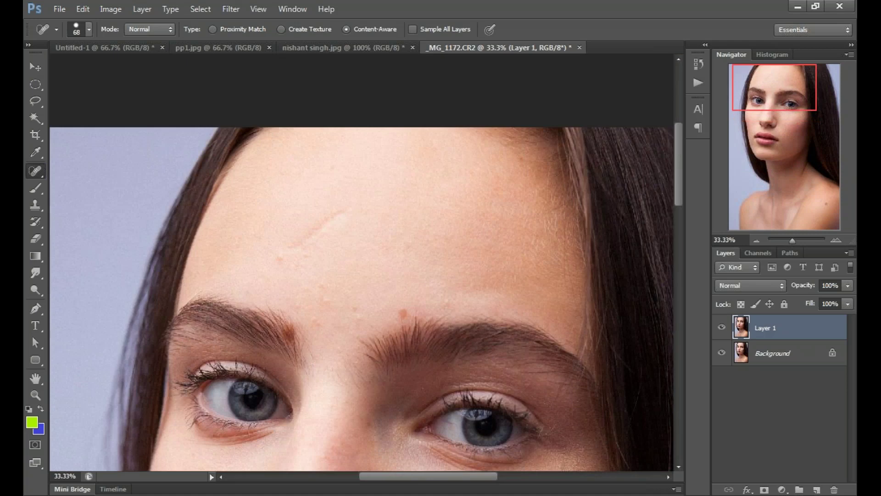
pyautogui.click(354, 310)
pyautogui.hscroll(-3, 283, 257)
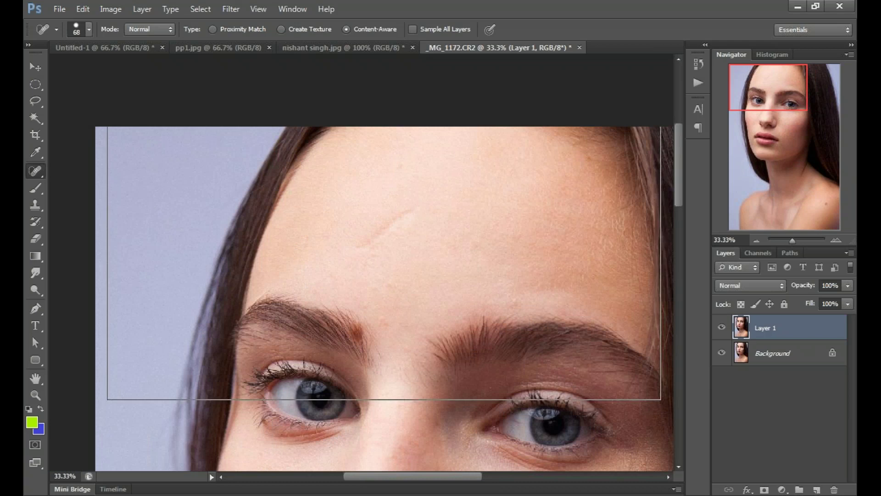
pyautogui.hotkey('ctrl', '+')
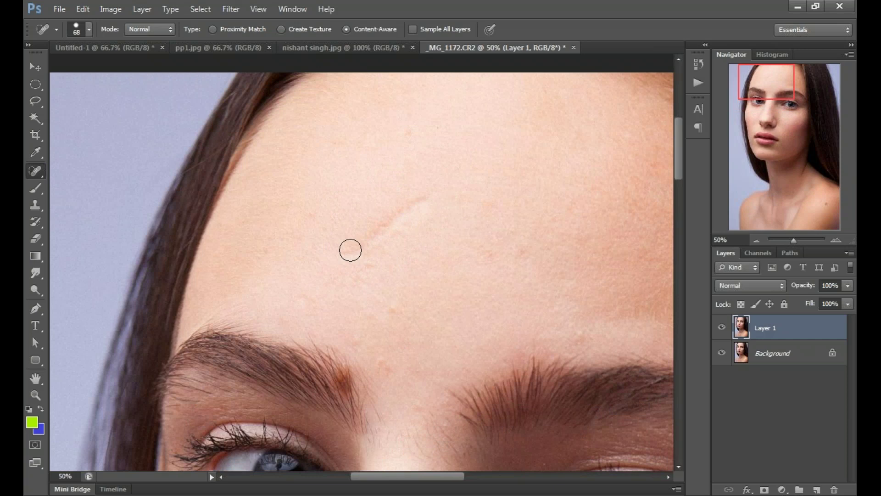
pyautogui.click(350, 251)
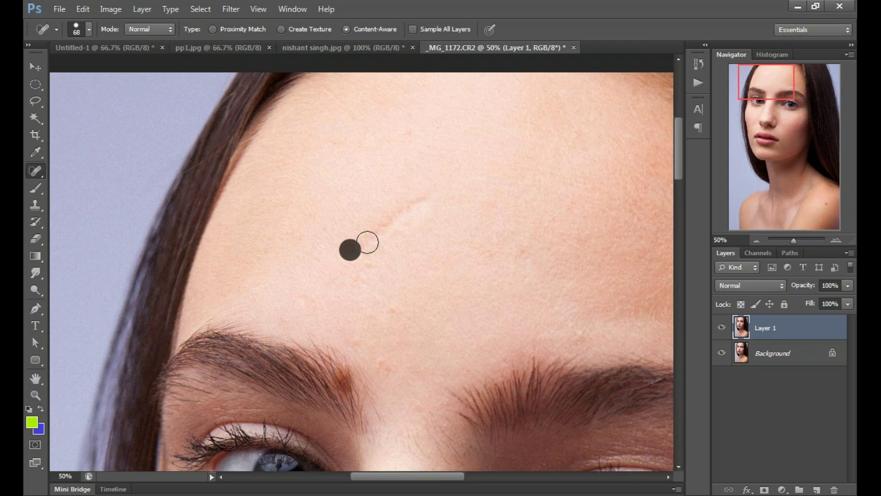
pyautogui.moveTo(367, 242); pyautogui.dragTo(390, 221)
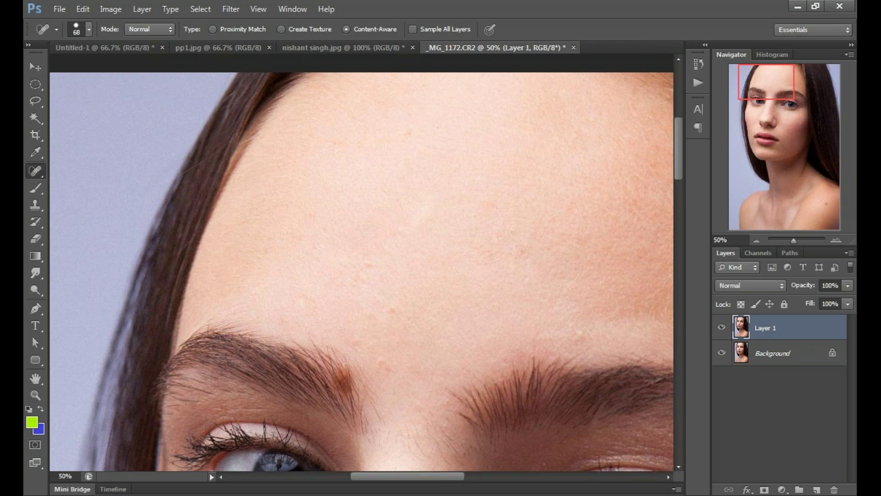
# Step: Move the view past the lips down to the neck and heal the reddish collarbone blemish
pyautogui.scroll(3, 366, 275)
pyautogui.hscroll(3, 366, 276)
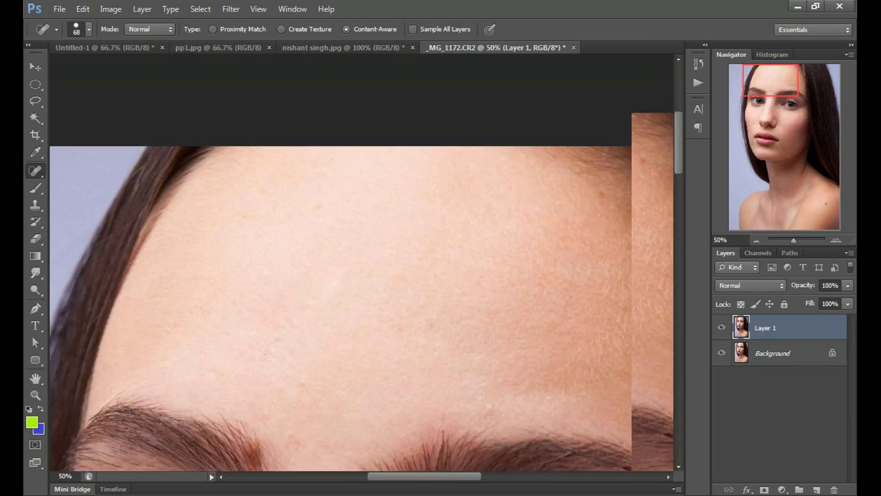
pyautogui.moveTo(482, 368); pyautogui.dragTo(529, 146)
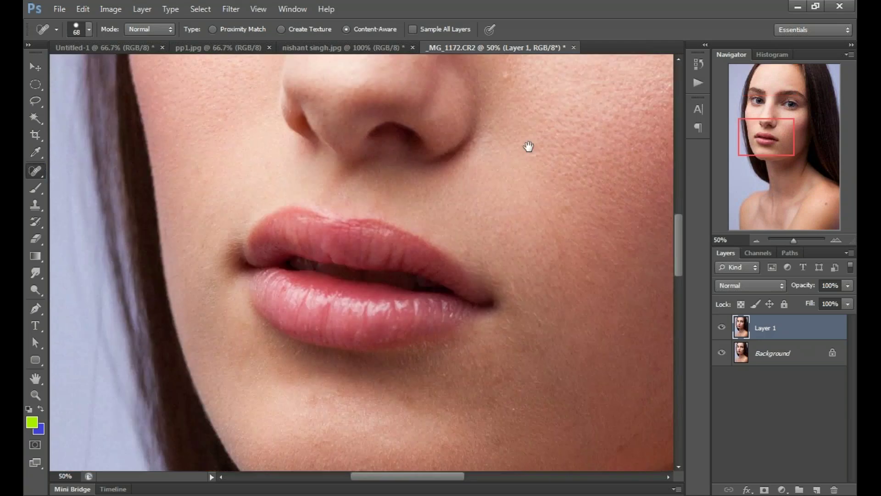
pyautogui.moveTo(529, 146); pyautogui.dragTo(289, 227)
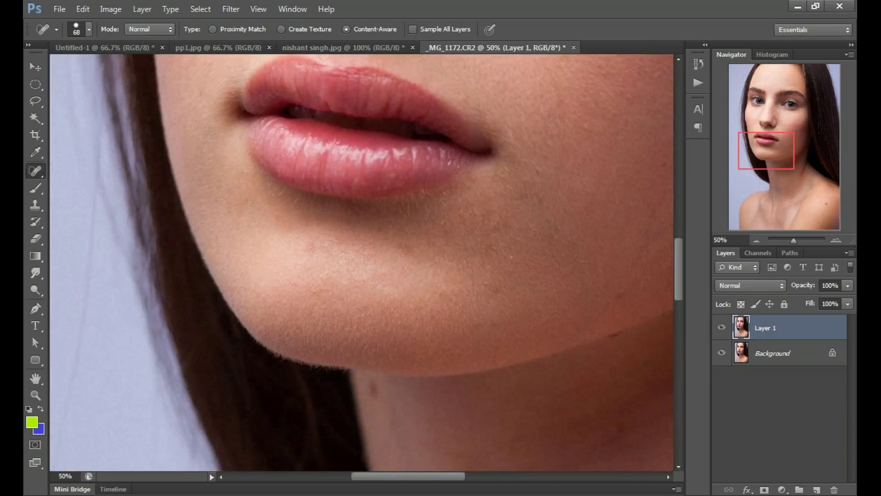
pyautogui.moveTo(528, 330); pyautogui.dragTo(387, 169)
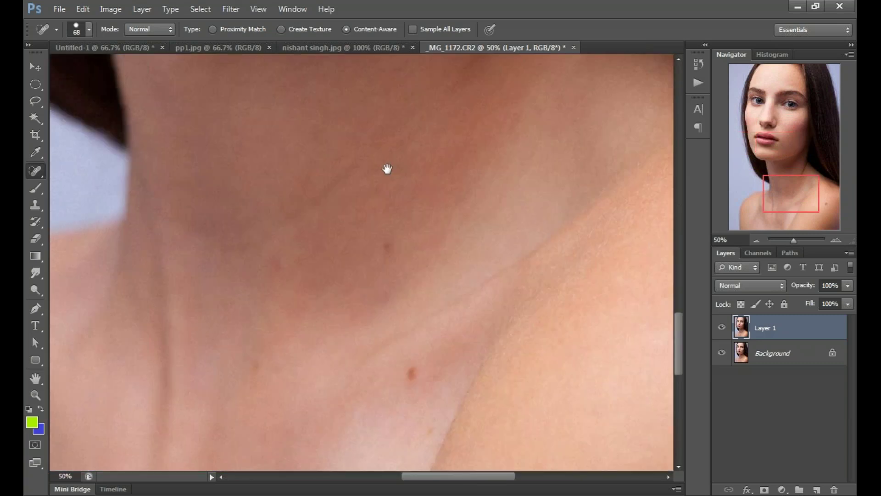
pyautogui.moveTo(412, 373); pyautogui.dragTo(406, 222)
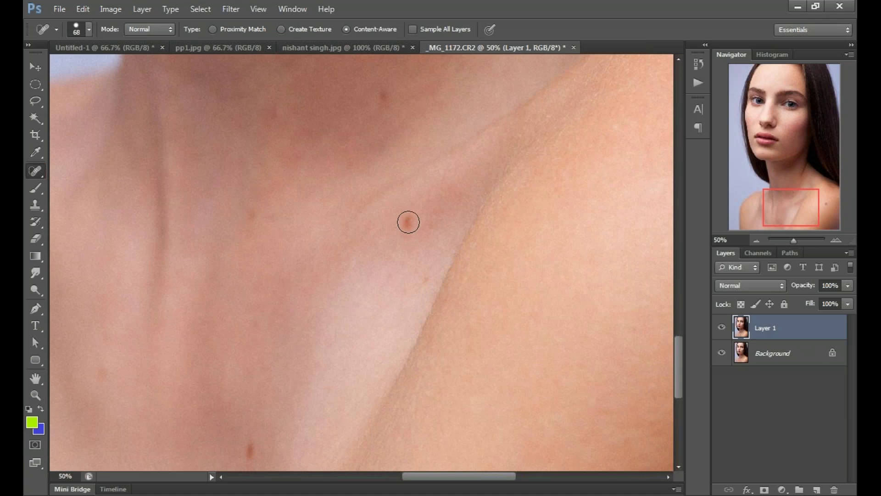
pyautogui.click(408, 222)
pyautogui.moveTo(465, 272); pyautogui.dragTo(327, 185)
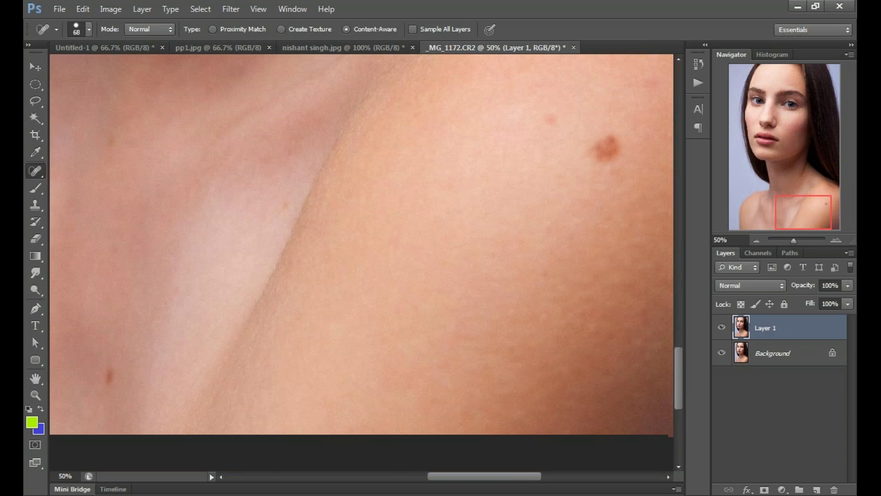
# Step: Enlarge the Spot Healing Brush to 111 px and heal the brown mole on the shoulder
pyautogui.moveTo(494, 177); pyautogui.dragTo(320, 301)
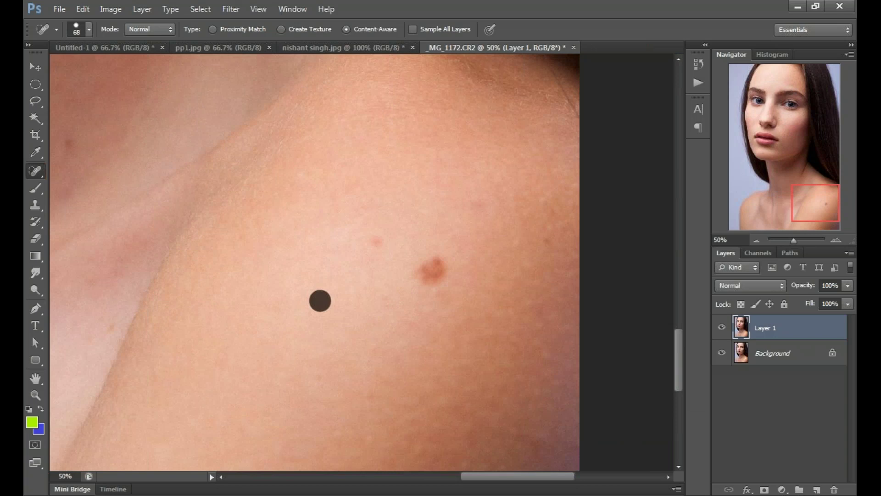
pyautogui.click(88, 29)
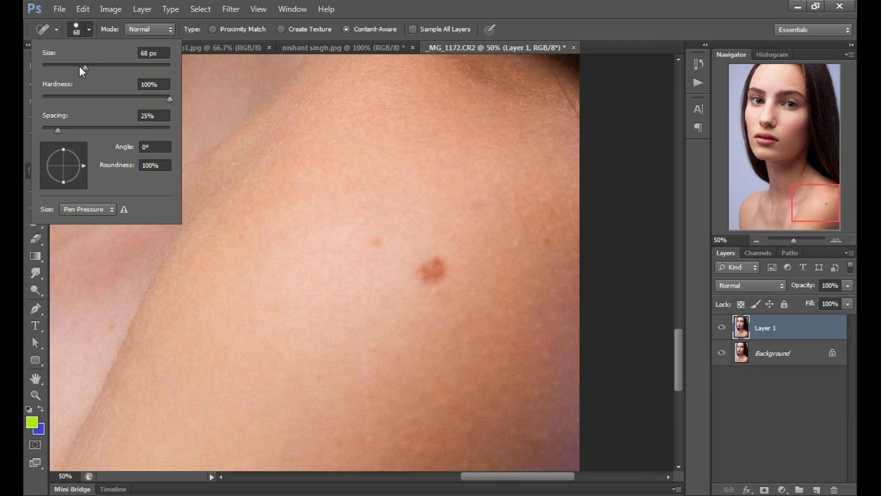
pyautogui.moveTo(81, 67); pyautogui.dragTo(99, 68)
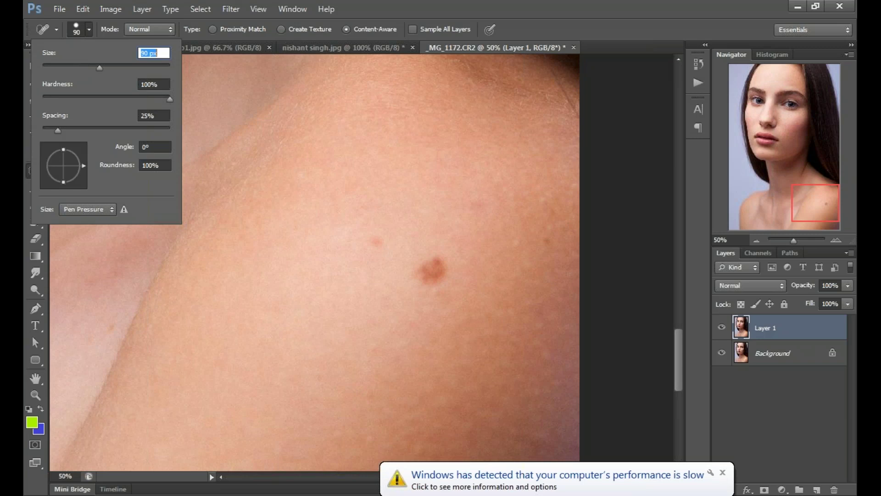
pyautogui.moveTo(99, 68); pyautogui.dragTo(110, 68)
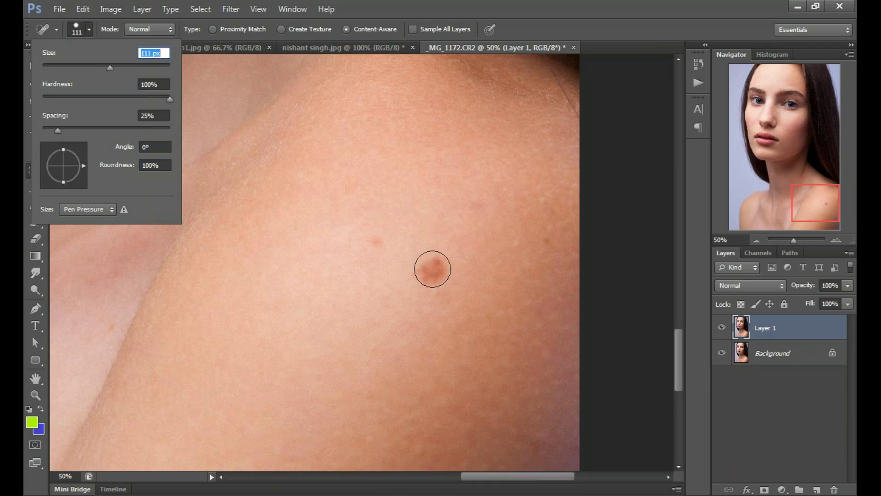
pyautogui.click(547, 21)
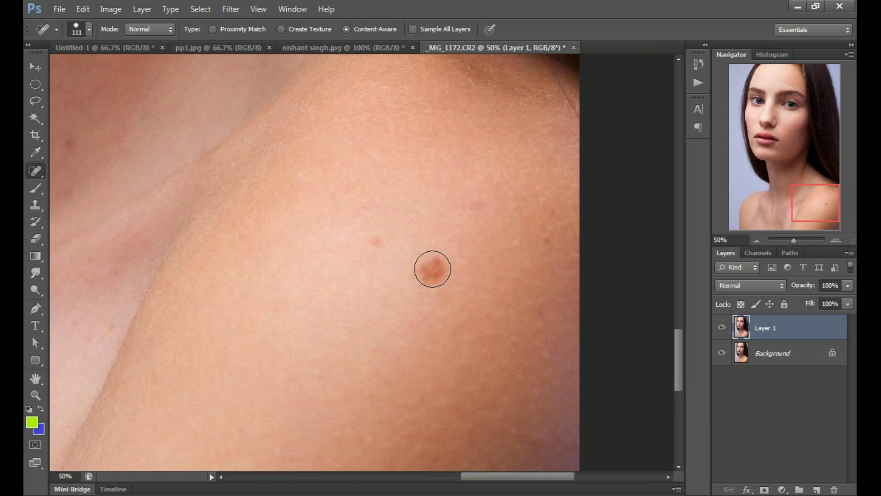
pyautogui.click(433, 269)
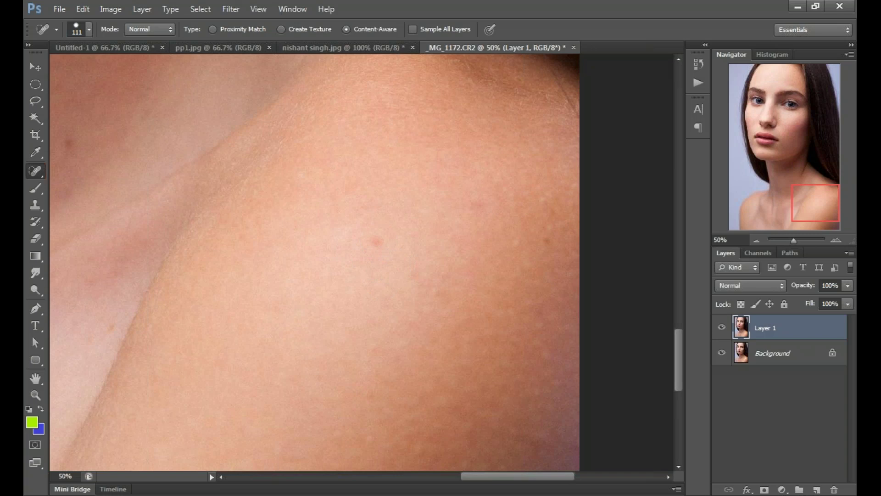
# Step: Fit the portrait on screen, then zoom to 16.67% to review the retouched face and hair
pyautogui.hotkey('ctrl', '0')
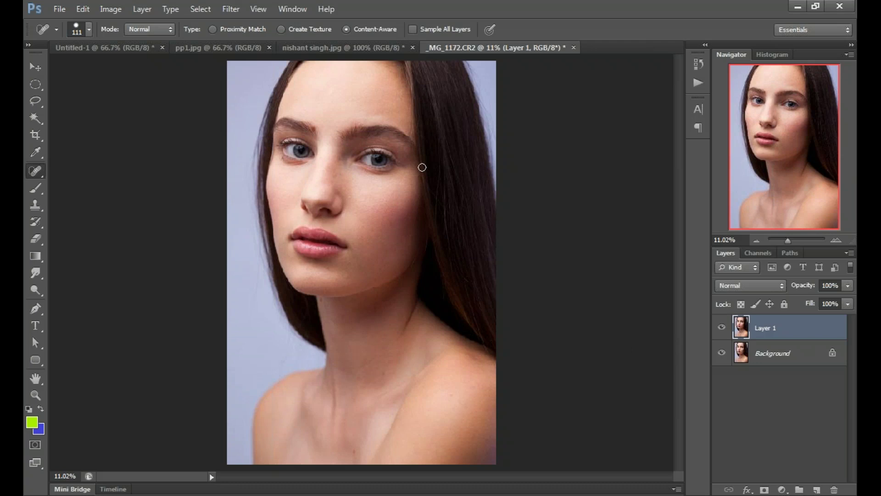
pyautogui.scroll(1, 423, 167)
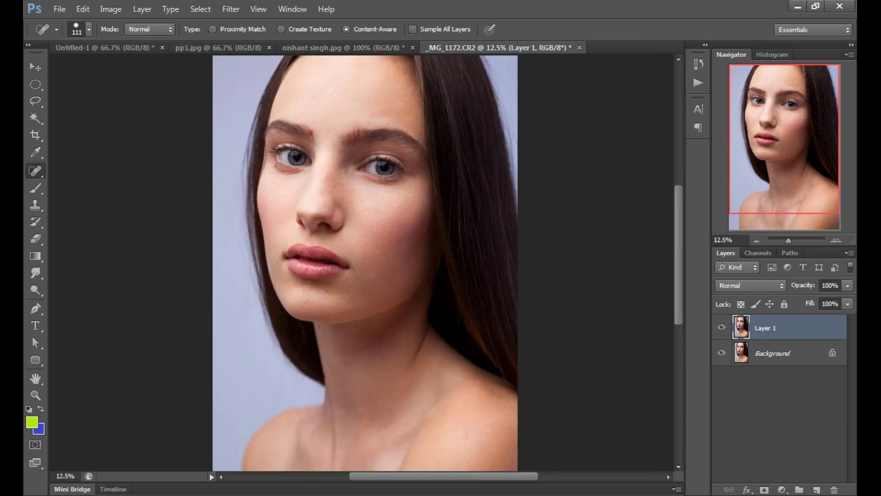
pyautogui.scroll(1, 343, 127)
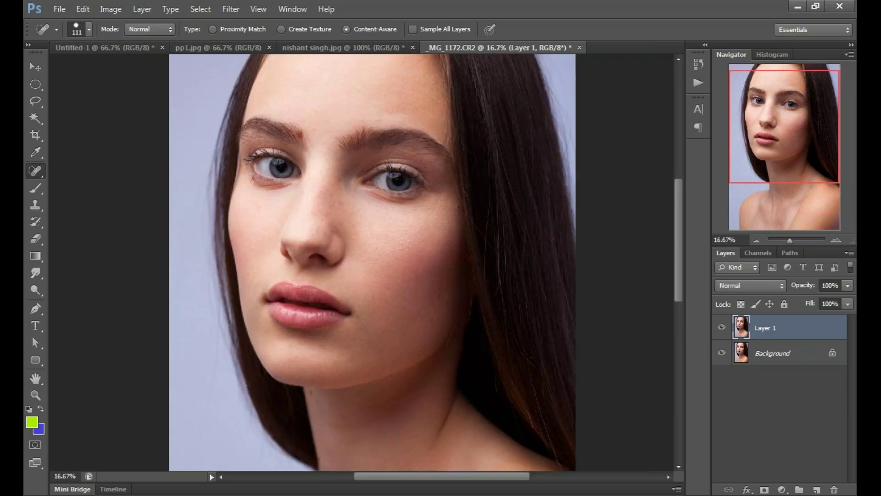
pyautogui.scroll(1, 367, 262)
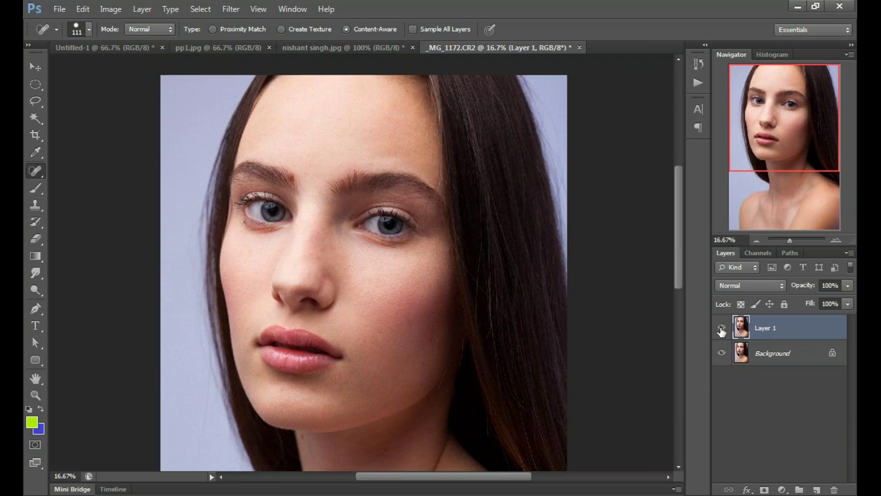
pyautogui.click(721, 328)
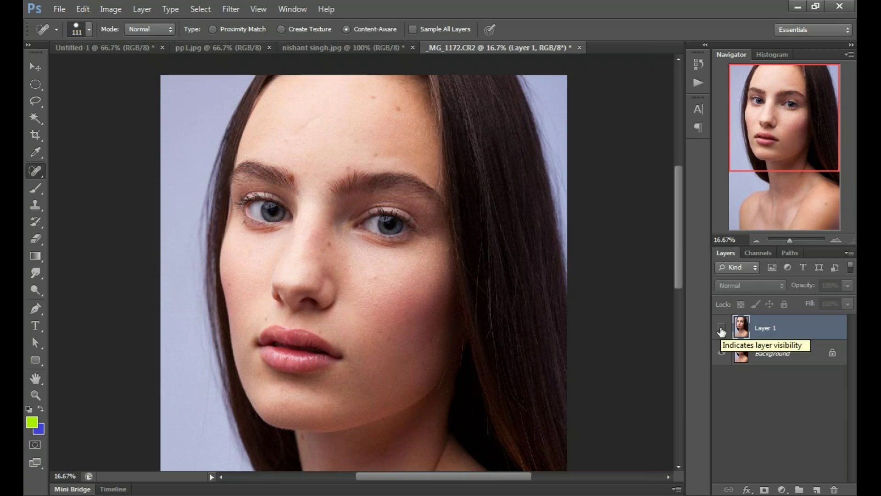
pyautogui.click(722, 329)
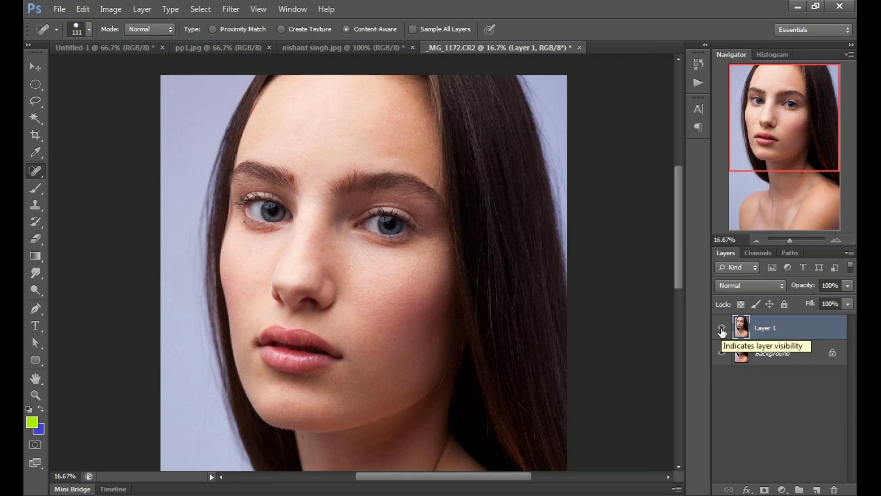
pyautogui.click(722, 328)
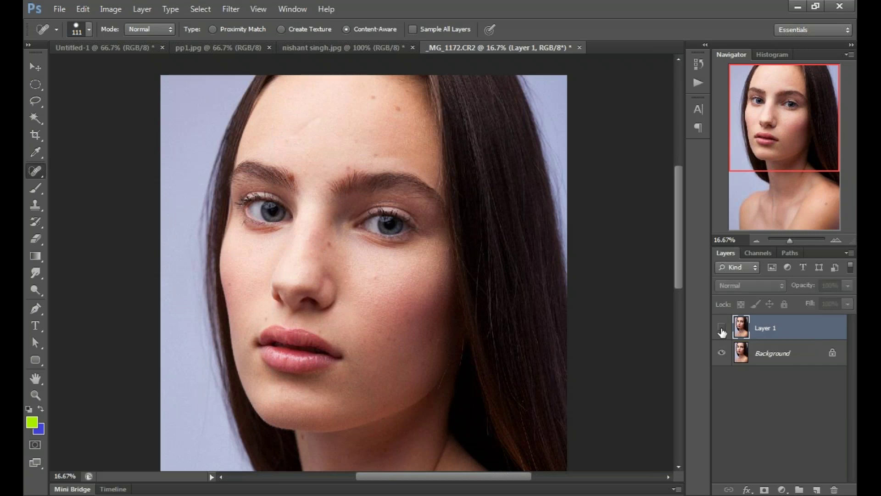
pyautogui.click(721, 329)
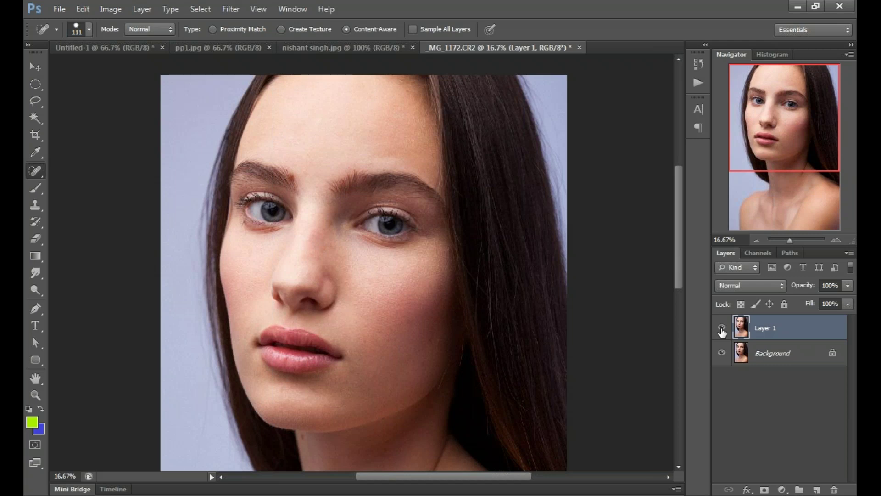
pyautogui.click(721, 329)
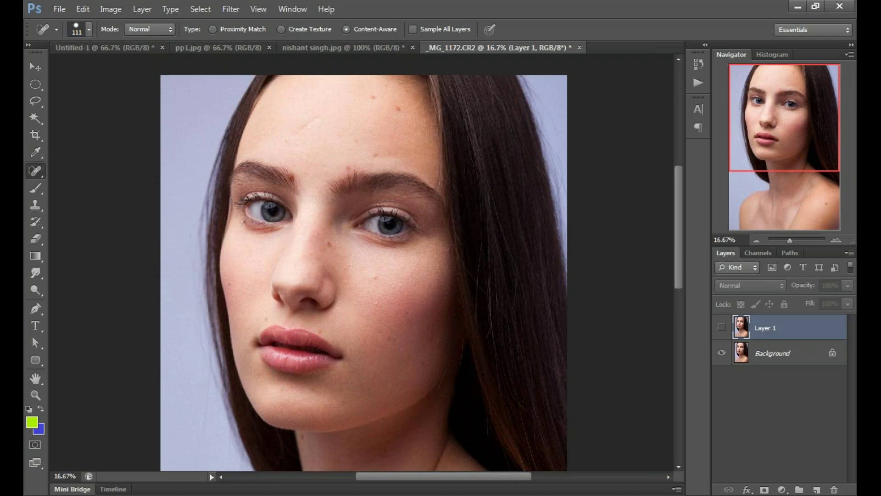
pyautogui.click(722, 327)
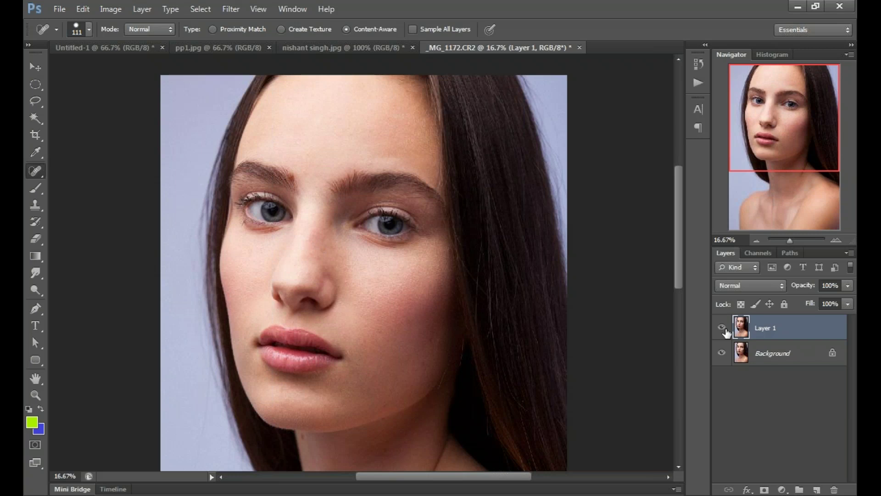
pyautogui.click(741, 304)
# Step: Zoom in on the eyebrows, spot-heal the brown mole with a smaller brush, then undo it
pyautogui.hotkey('ctrl', '+')
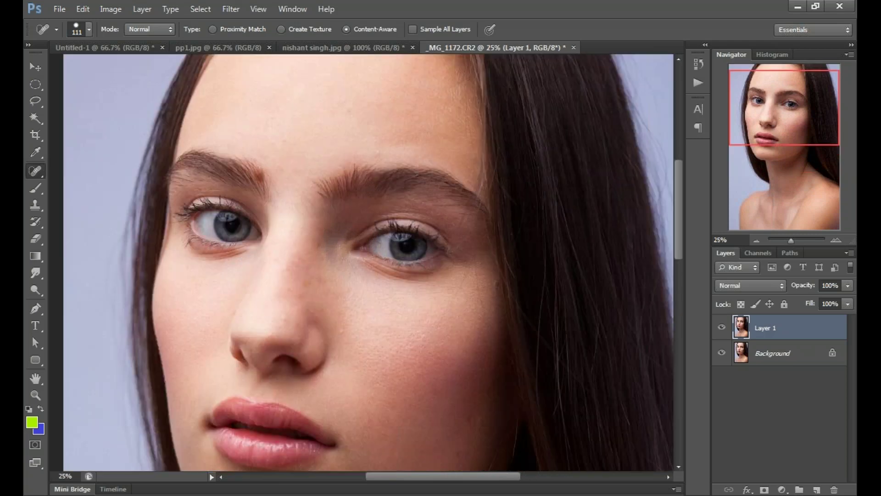
pyautogui.hotkey('ctrl', '+')
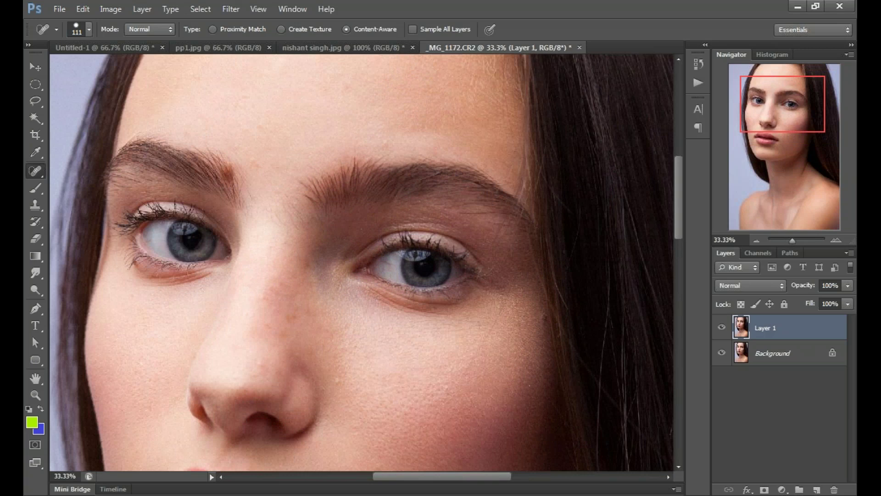
pyautogui.hotkey('ctrl', '+')
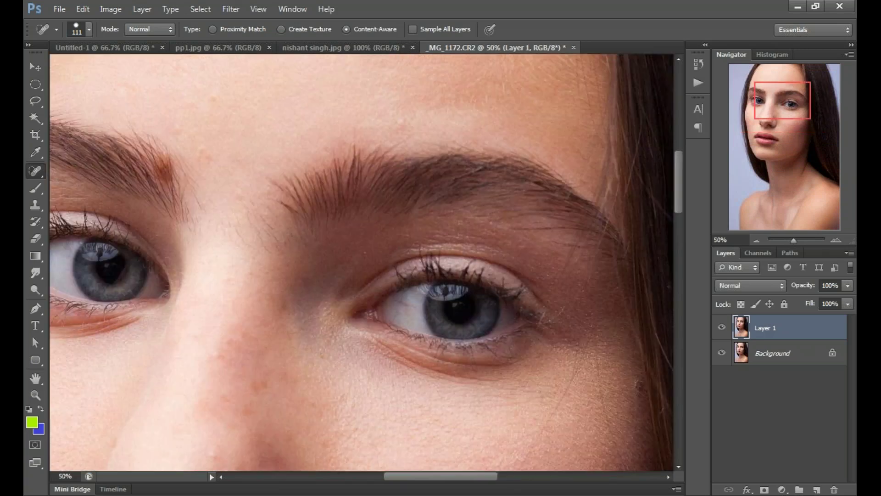
pyautogui.moveTo(159, 173); pyautogui.dragTo(365, 215)
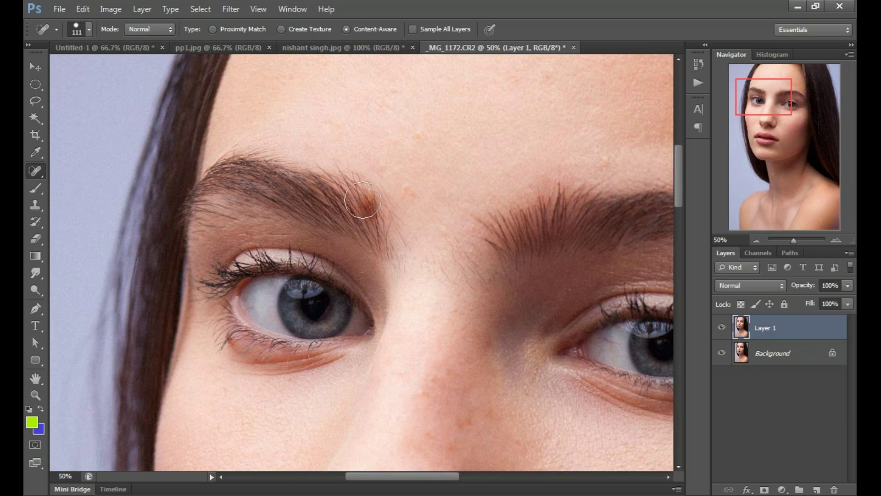
pyautogui.press('[')
pyautogui.click(368, 206)
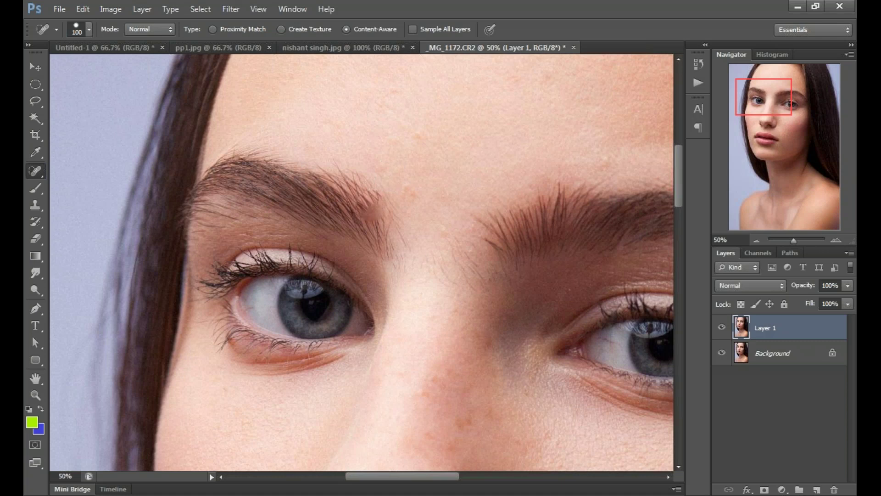
pyautogui.hotkey('ctrl', 'z')
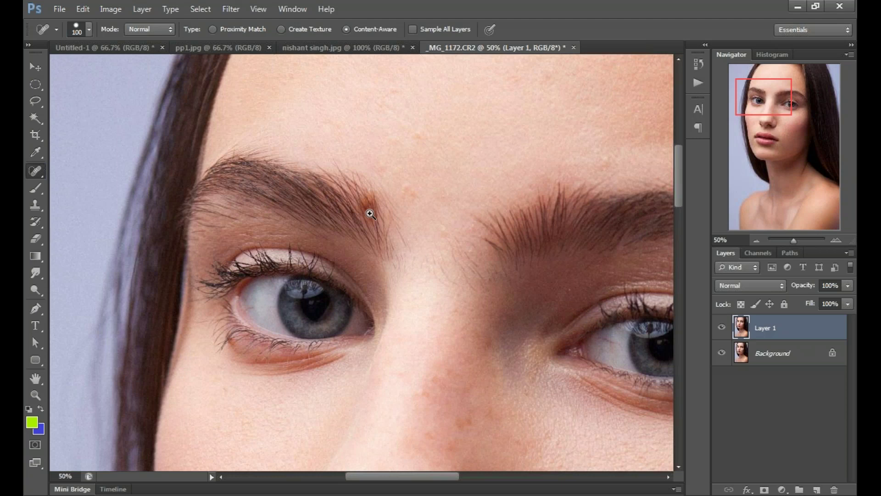
# Step: Centre the eyebrow spot at 100% and switch to the Clone Stamp with a 40-pixel brush
pyautogui.keyDown('ctrl'); pyautogui.click(370, 214); pyautogui.keyUp('ctrl')
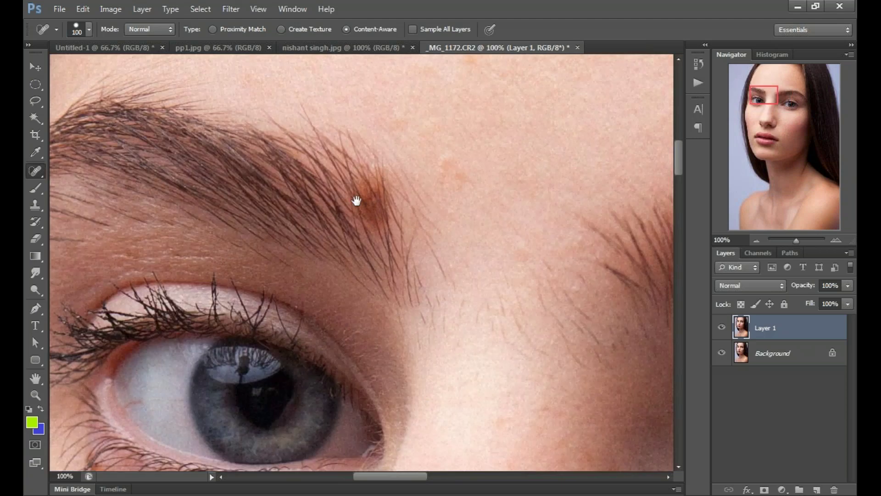
pyautogui.moveTo(357, 201); pyautogui.dragTo(361, 210)
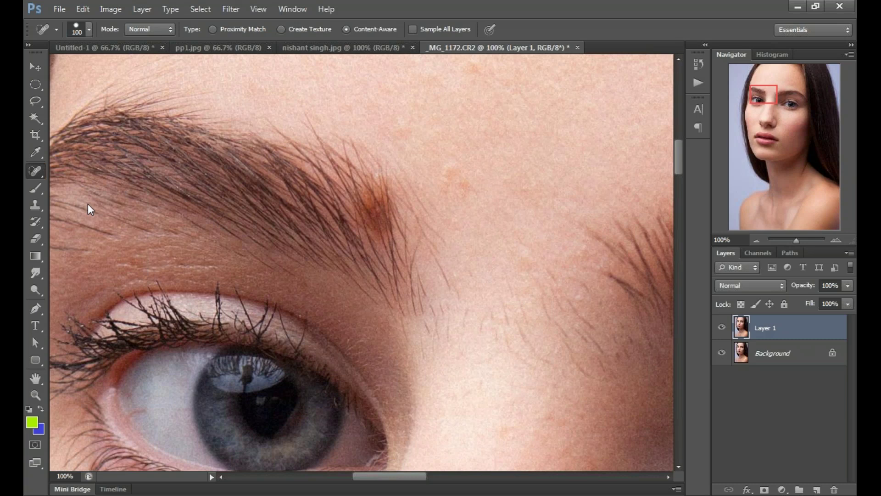
pyautogui.press('s')
pyautogui.press(']')
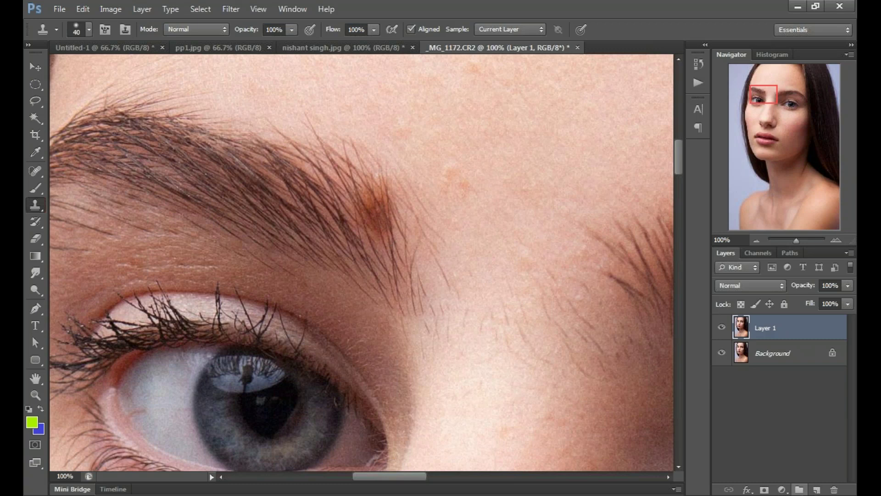
# Step: Add an empty Layer 2, then clone clean skin on Layer 1 over the brown eyebrow mole
pyautogui.click(817, 490)
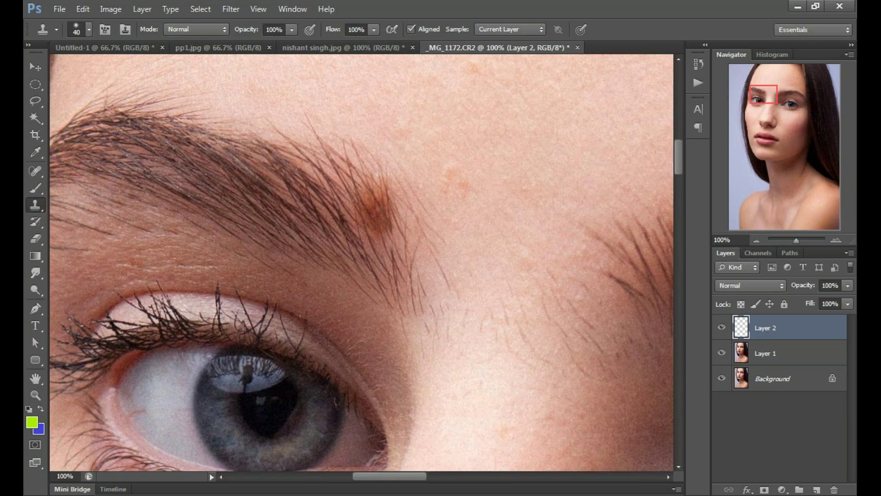
pyautogui.click(374, 211)
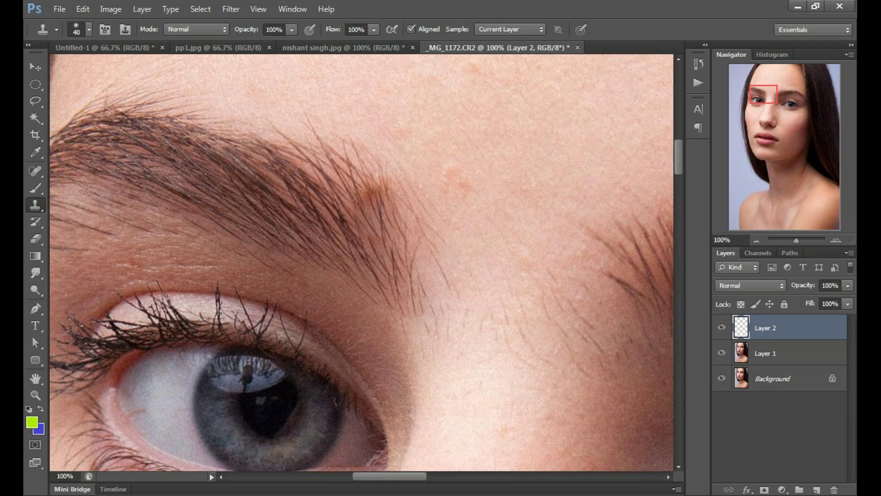
pyautogui.click(779, 352)
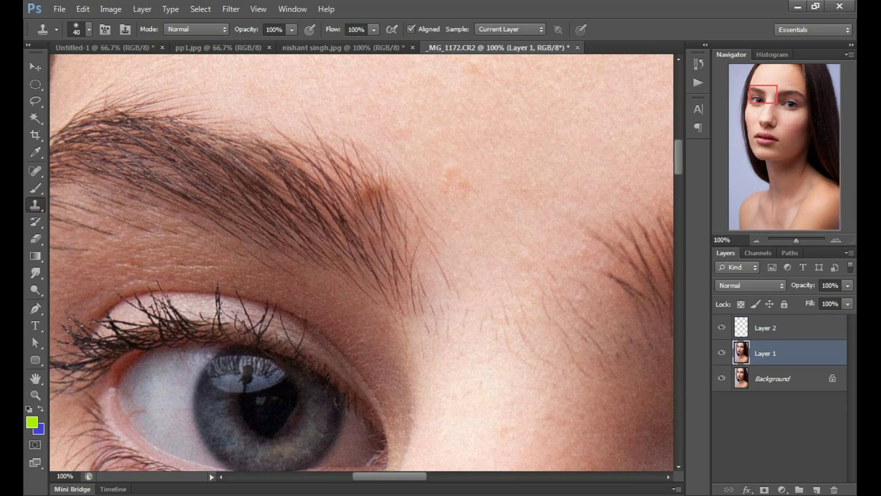
pyautogui.press('alt')
pyautogui.keyDown('alt'); pyautogui.click(341, 171); pyautogui.keyUp('alt')
# Step: Zoom out, centre the eyebrows, and clone a stroke along the eyebrow with a 175-pixel brush
pyautogui.hotkey('ctrl', '-')
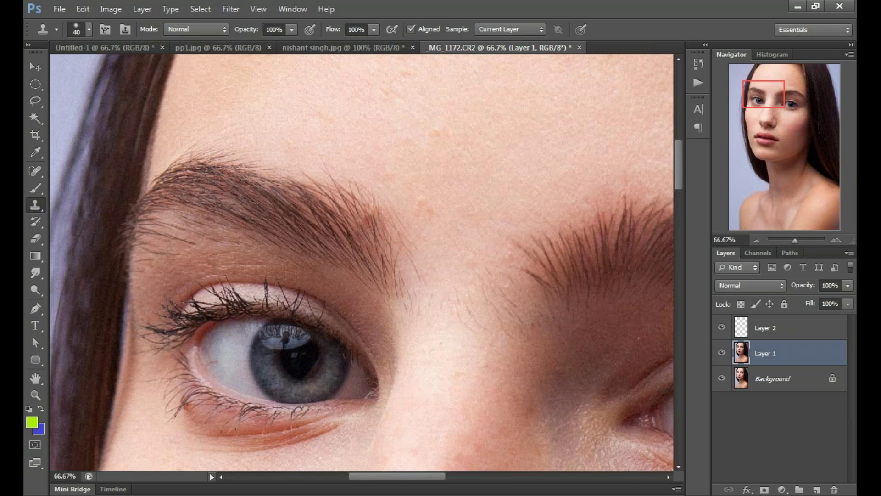
pyautogui.hotkey('ctrl', '-')
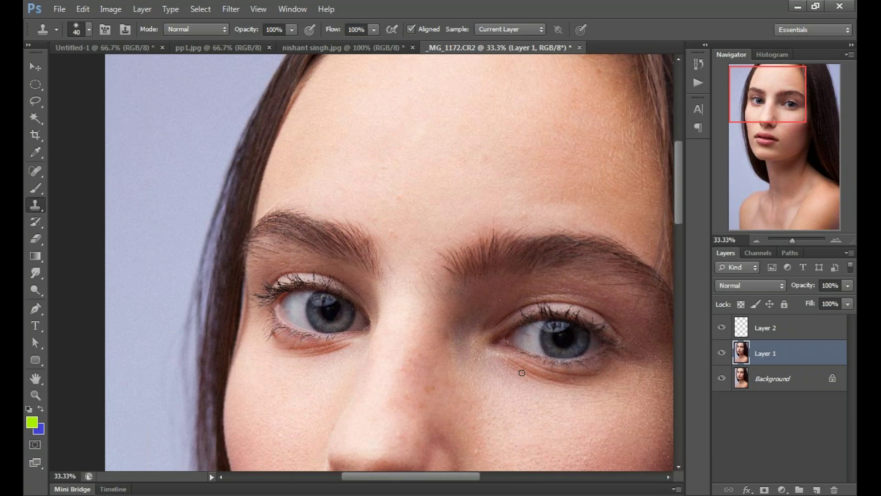
pyautogui.moveTo(522, 373); pyautogui.dragTo(468, 179)
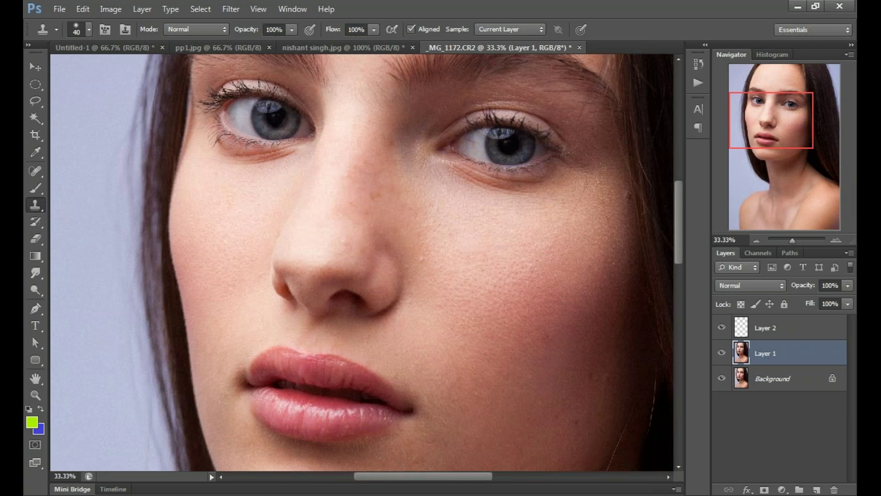
pyautogui.moveTo(456, 61); pyautogui.dragTo(405, 241)
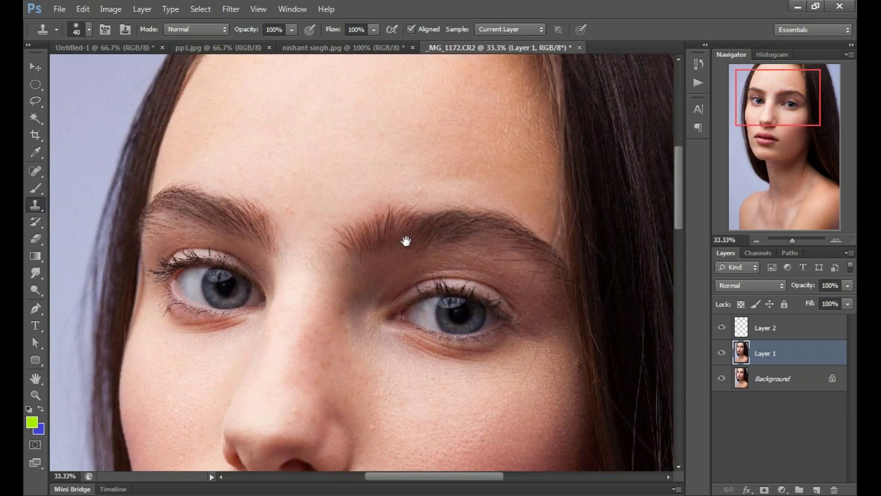
pyautogui.moveTo(406, 241); pyautogui.dragTo(360, 275)
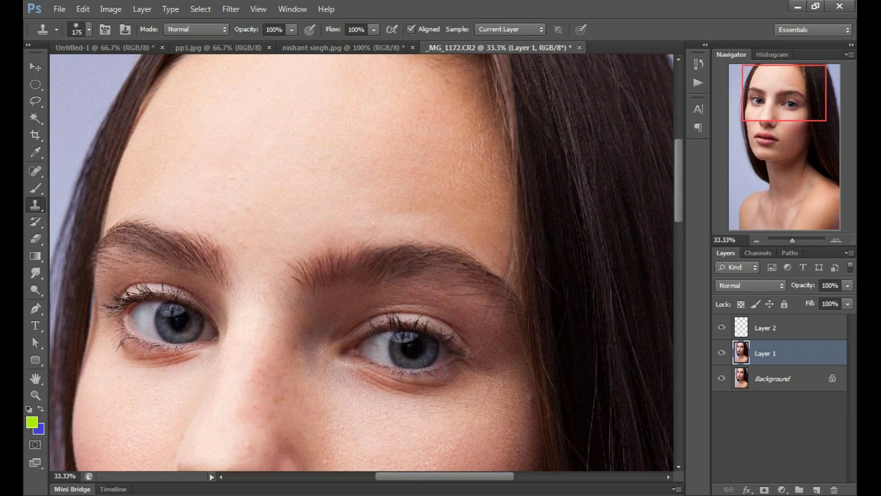
pyautogui.moveTo(309, 278); pyautogui.dragTo(347, 250)
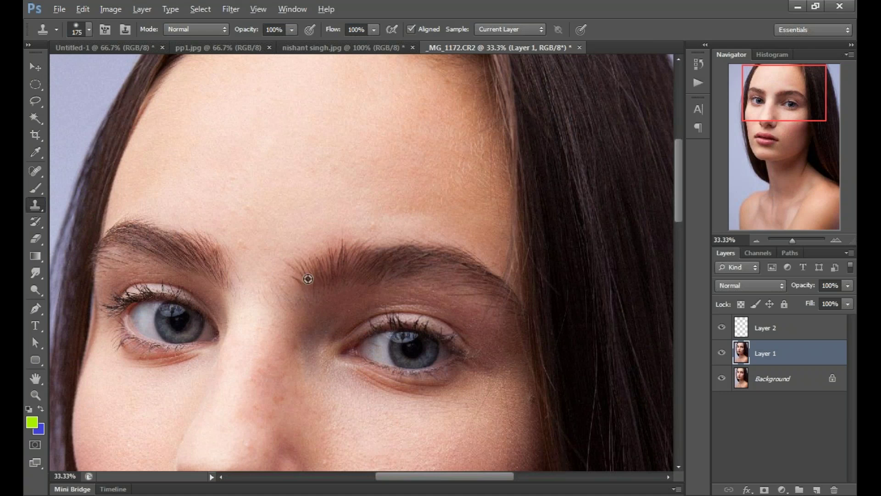
pyautogui.press('alt')
pyautogui.keyDown('alt'); pyautogui.click(308, 278); pyautogui.keyUp('alt')
pyautogui.click(323, 186)
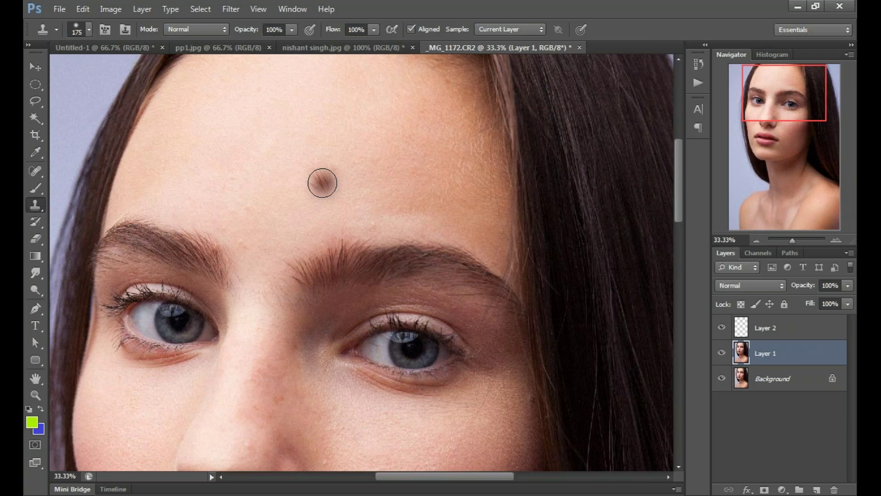
pyautogui.moveTo(317, 179); pyautogui.dragTo(383, 163)
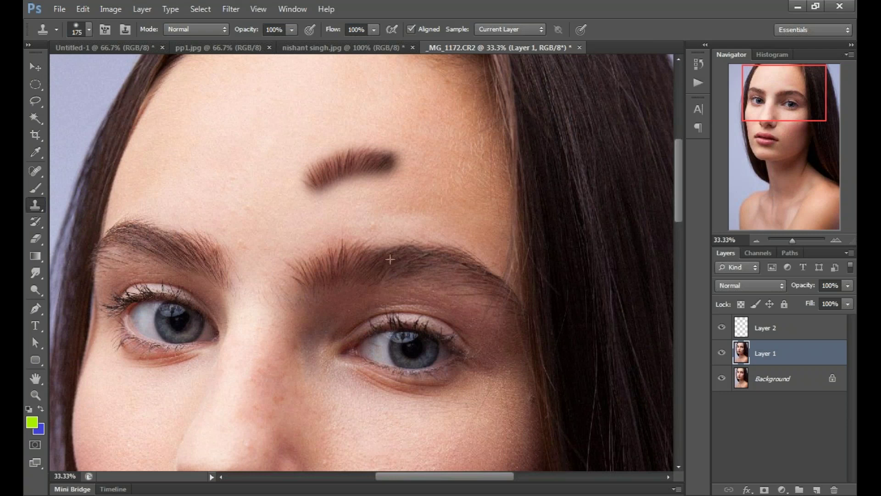
pyautogui.moveTo(389, 161); pyautogui.dragTo(291, 208)
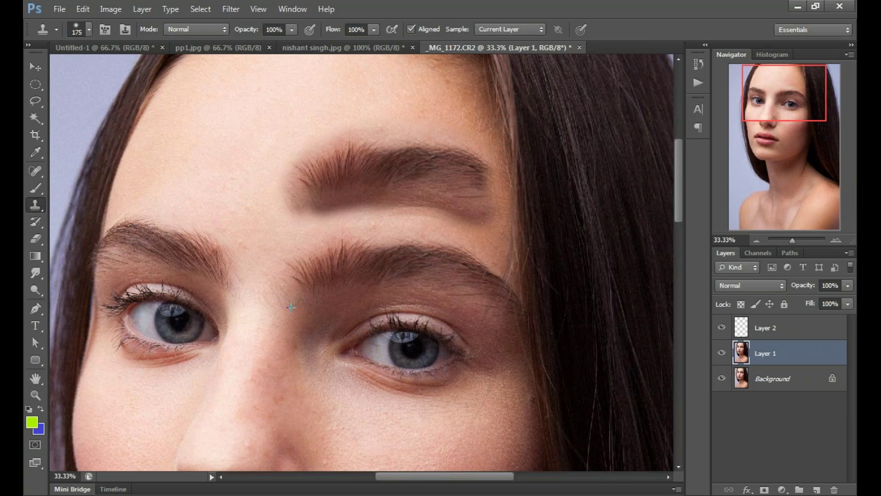
pyautogui.moveTo(291, 208); pyautogui.dragTo(496, 223)
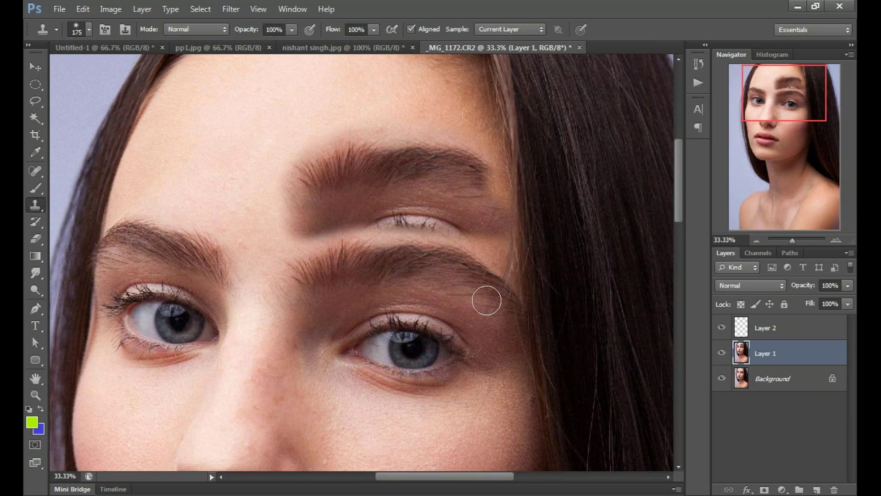
pyautogui.hotkey('ctrl', 'z')
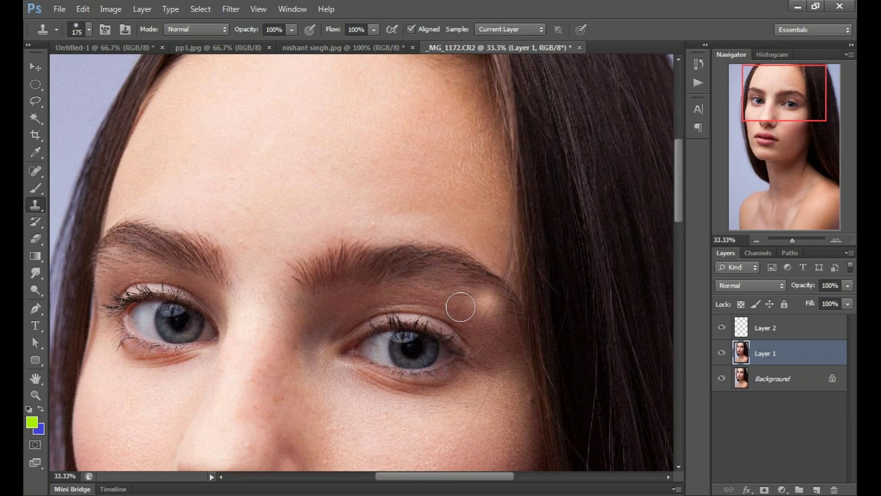
pyautogui.moveTo(460, 307); pyautogui.dragTo(495, 141)
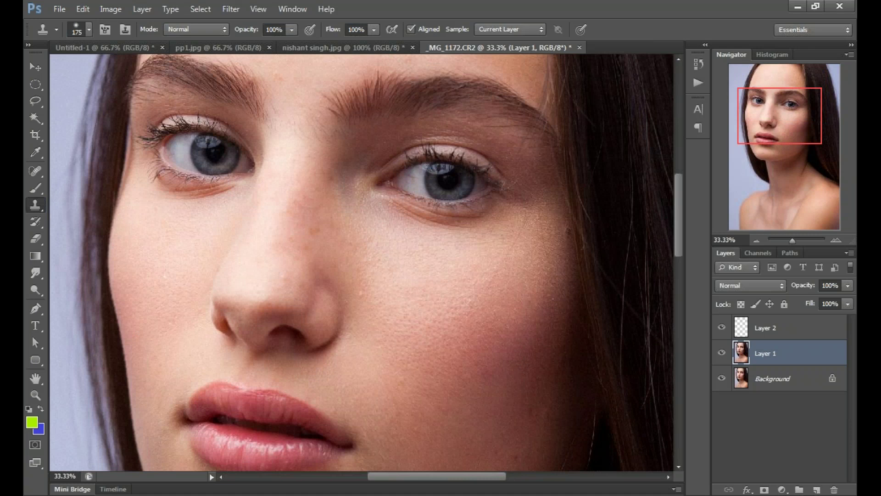
pyautogui.moveTo(431, 359); pyautogui.dragTo(309, 214)
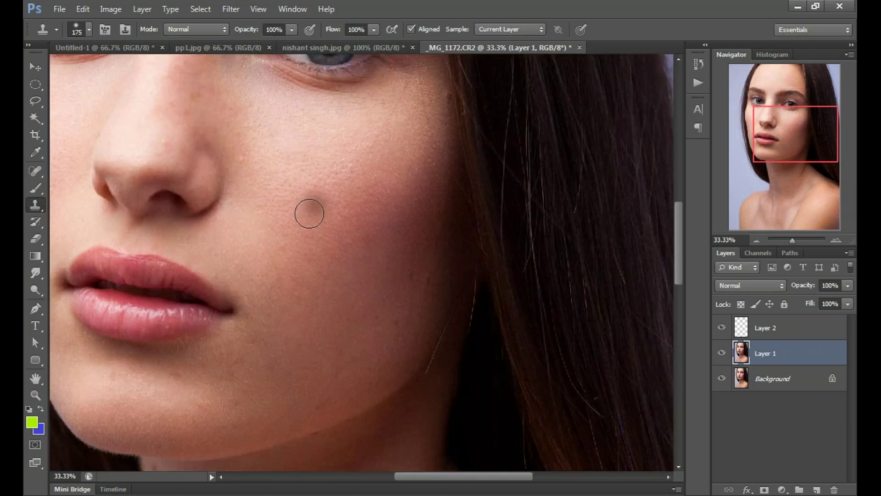
pyautogui.moveTo(309, 214); pyautogui.dragTo(282, 353)
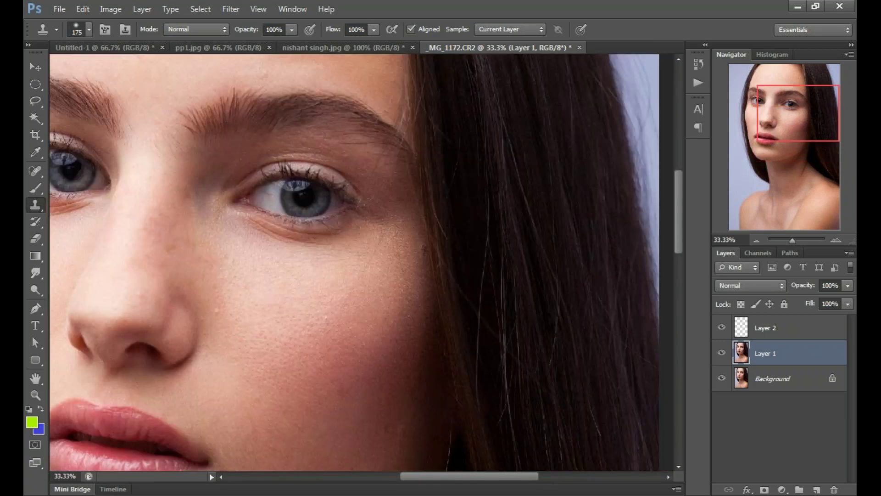
# Step: Zoom in on the cheek, shrink the clone brush to 50, and clone away the first dark moles
pyautogui.hotkey('ctrl', '+')
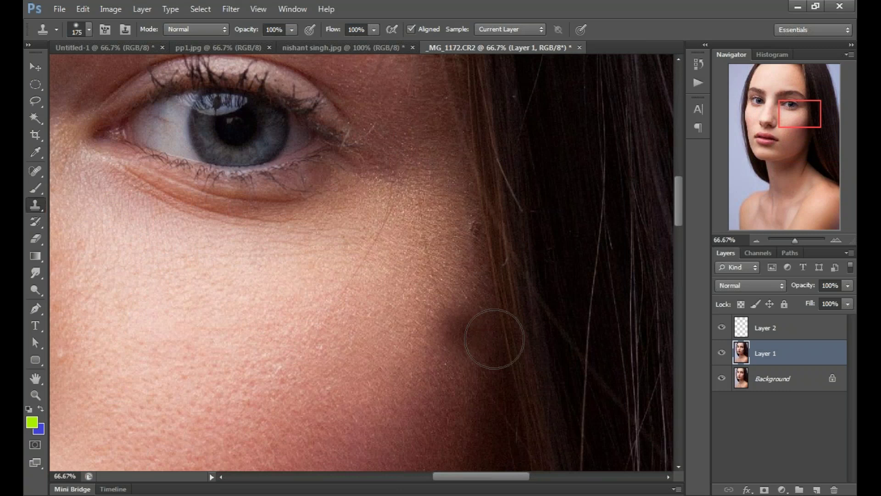
pyautogui.press('[')
pyautogui.press('[')
pyautogui.press('[')
pyautogui.press('[')
pyautogui.press('[')
pyautogui.press('[')
pyautogui.press('[')
pyautogui.press('[')
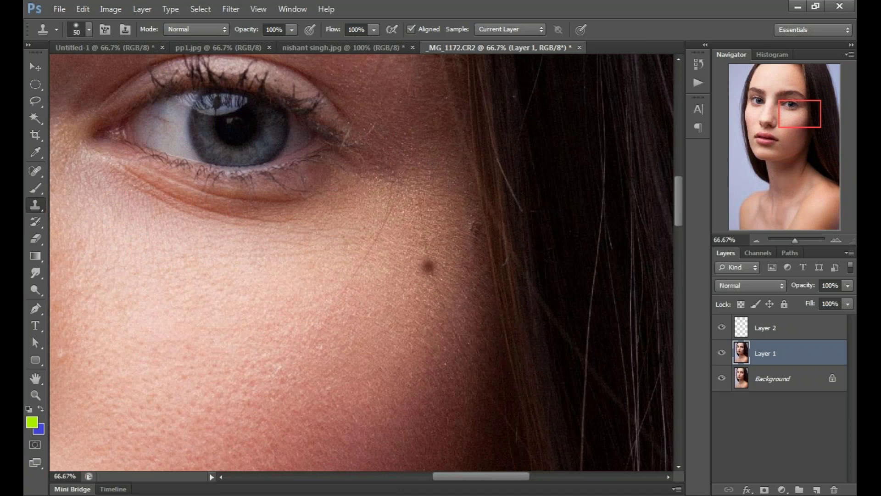
pyautogui.click(429, 267)
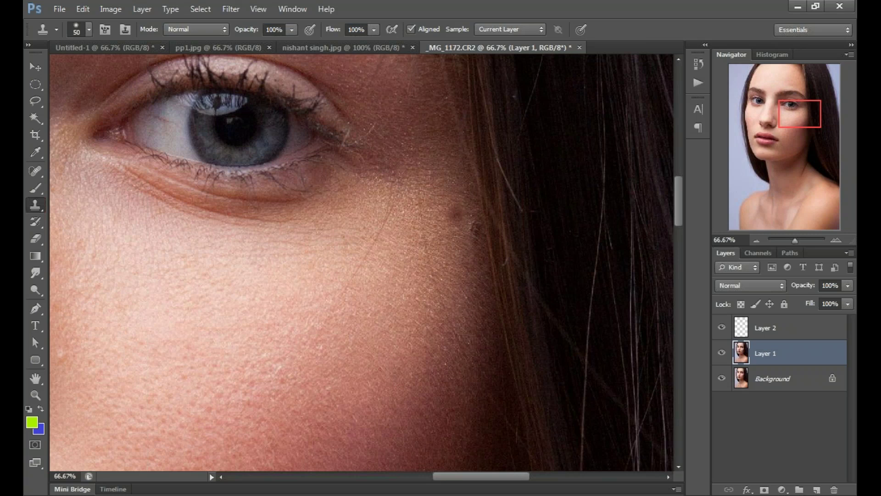
pyautogui.click(455, 224)
pyautogui.click(453, 229)
# Step: Clone over the remaining moles below the eye, undoing bad dabs, then zoom to 100%
pyautogui.click(409, 196)
pyautogui.hotkey('ctrl', 'z')
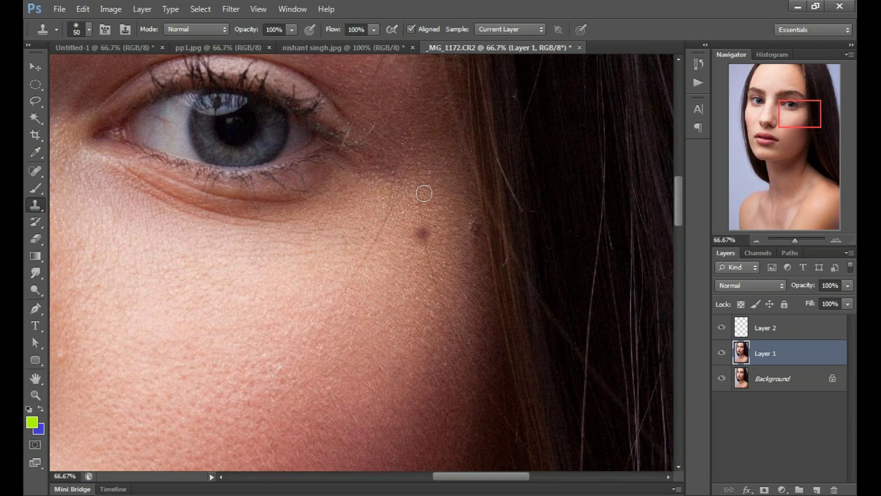
pyautogui.hotkey('ctrl', 'z')
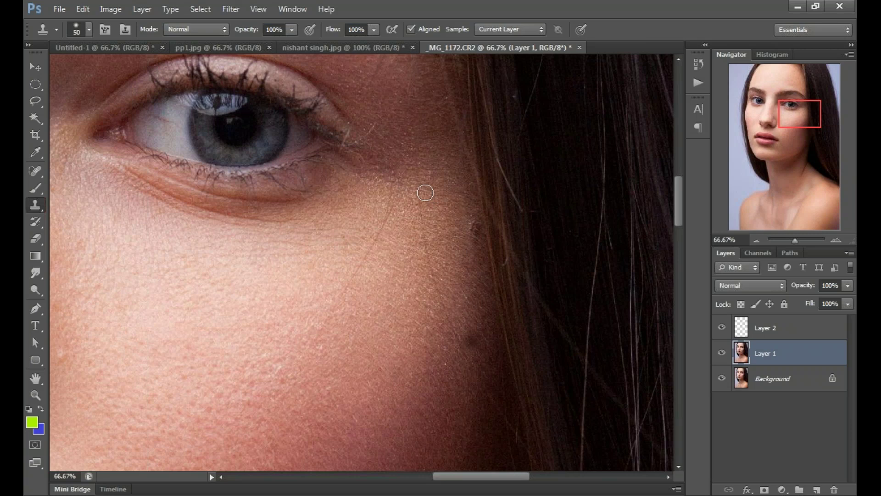
pyautogui.hotkey('ctrl', 'z')
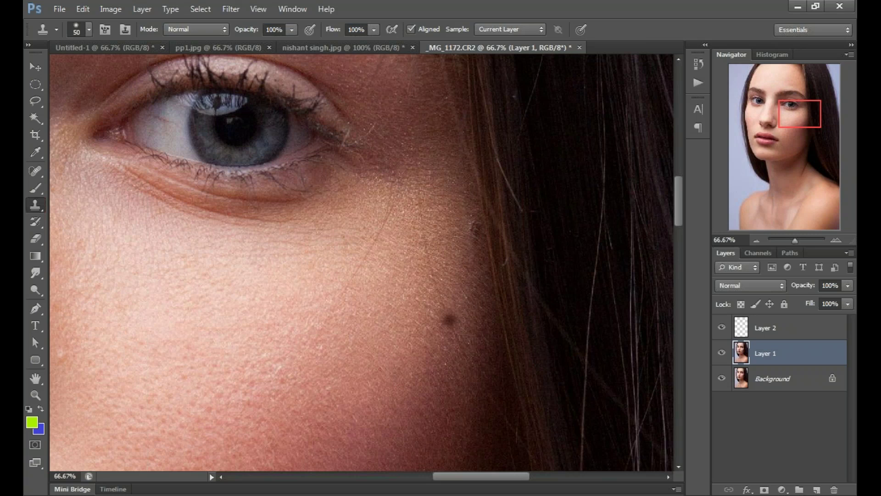
pyautogui.click(450, 320)
pyautogui.click(432, 170)
pyautogui.hotkey('ctrl', 'z')
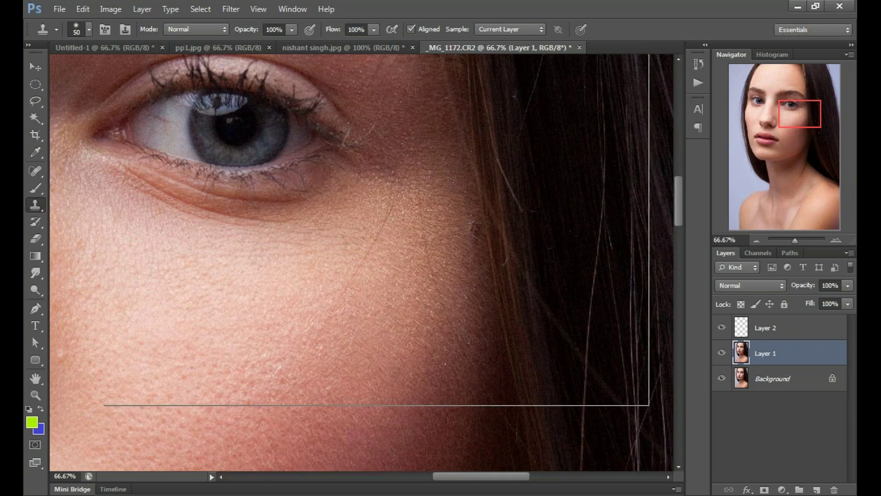
pyautogui.hotkey('ctrl', '+')
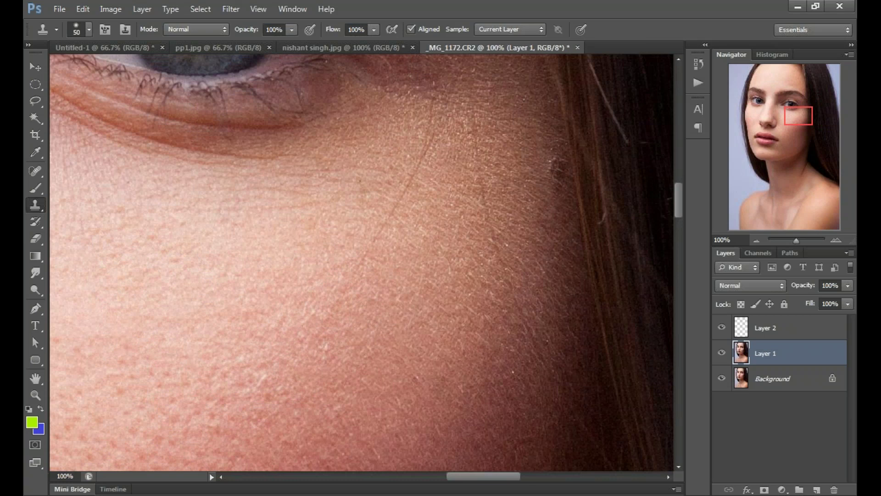
# Step: Reduce the clone brush to 30 and paint over the diagonal scratch line on the cheek
pyautogui.press('[')
pyautogui.press('[')
pyautogui.click(429, 149)
pyautogui.moveTo(414, 181); pyautogui.dragTo(385, 241)
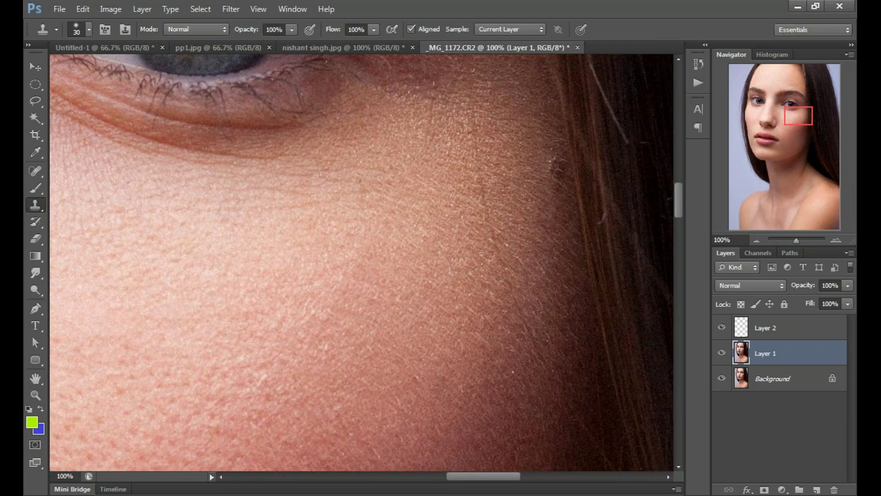
# Step: Zoom out to 66.67%, toggle Layer 1 off and on to compare, then fit the portrait
pyautogui.hotkey('ctrl', '-')
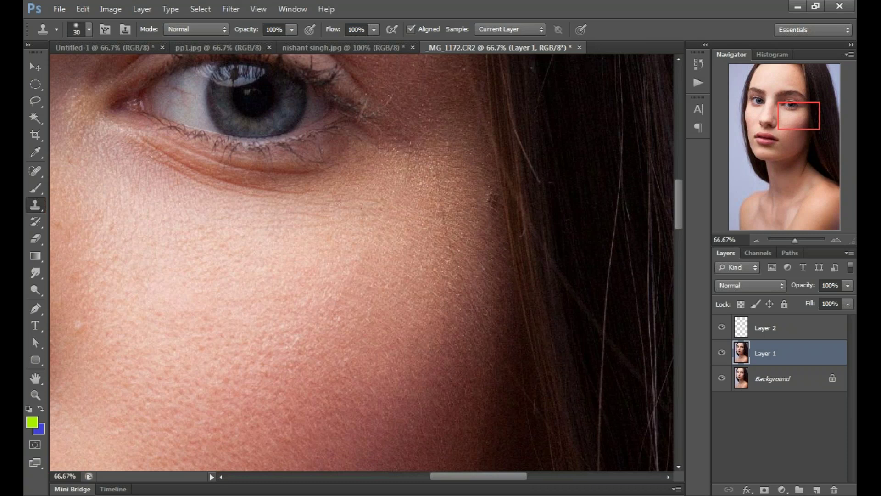
pyautogui.click(722, 353)
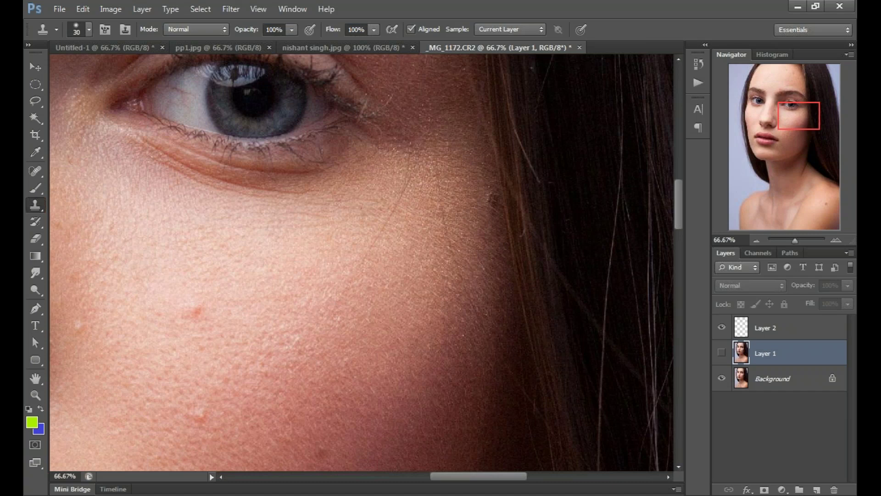
pyautogui.hotkey('ctrl', ',')
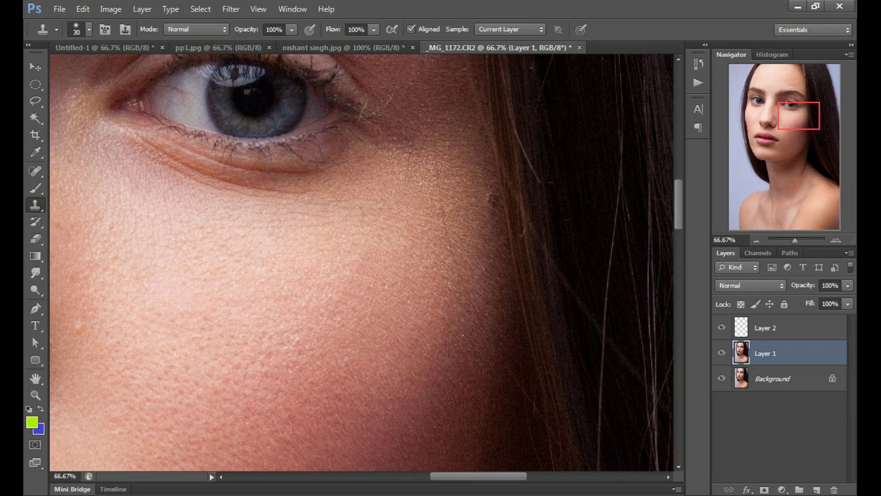
pyautogui.hotkey('ctrl', '0')
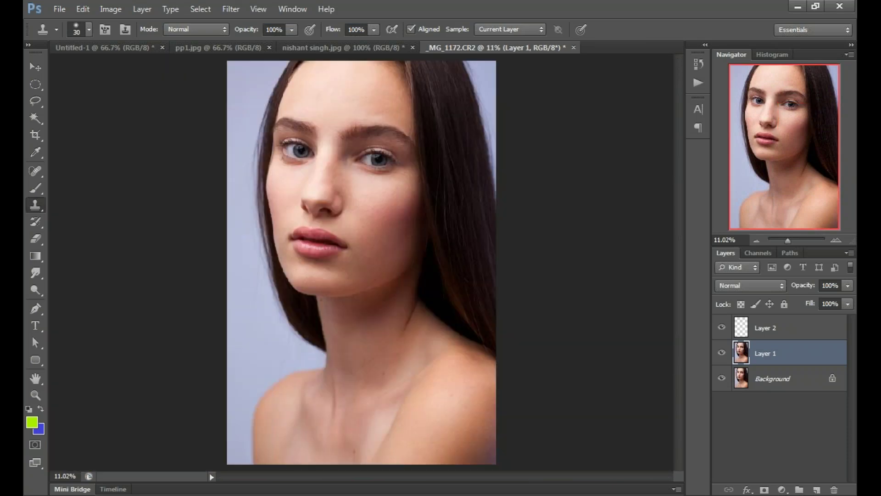
# Step: Attempt a clone dab on the portrait and dismiss the 'no layers selected' error
pyautogui.press('v')
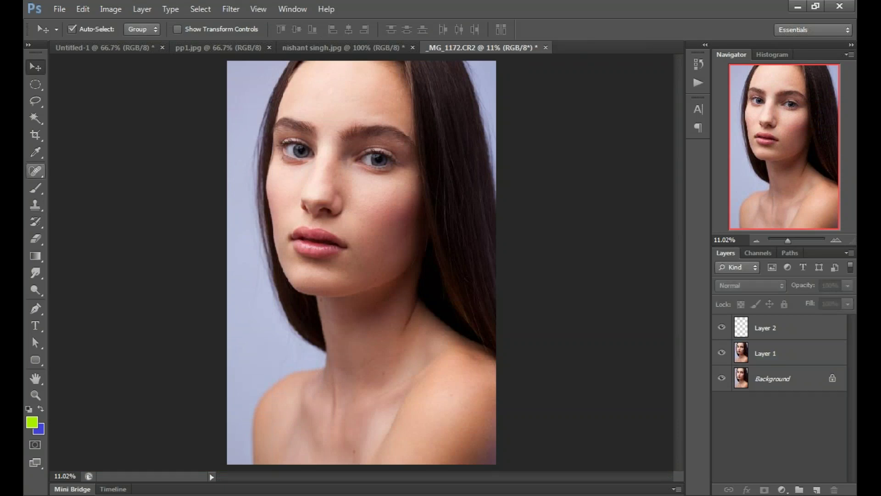
pyautogui.moveTo(35, 205); pyautogui.dragTo(81, 205)
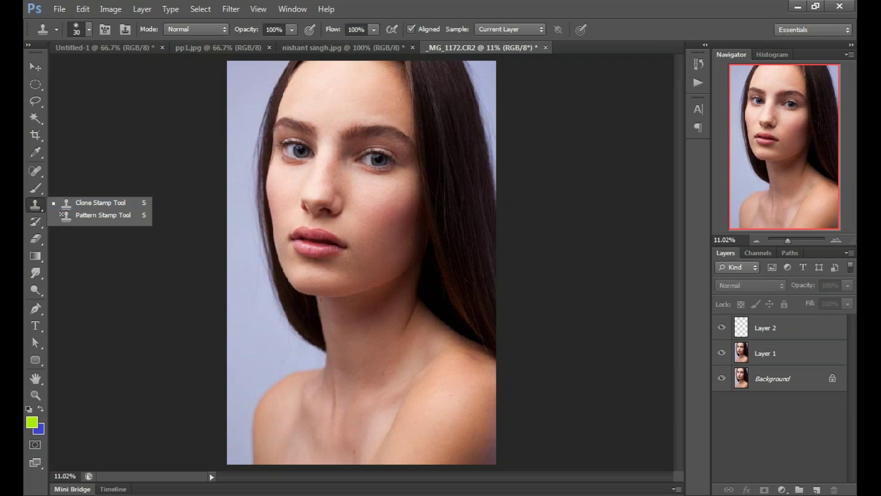
pyautogui.keyDown('alt'); pyautogui.click(376, 184); pyautogui.keyUp('alt')
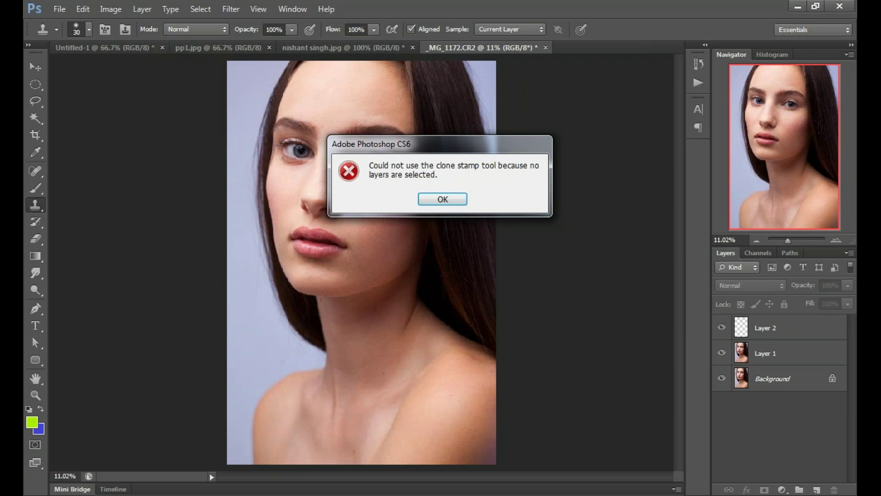
pyautogui.press('Return')
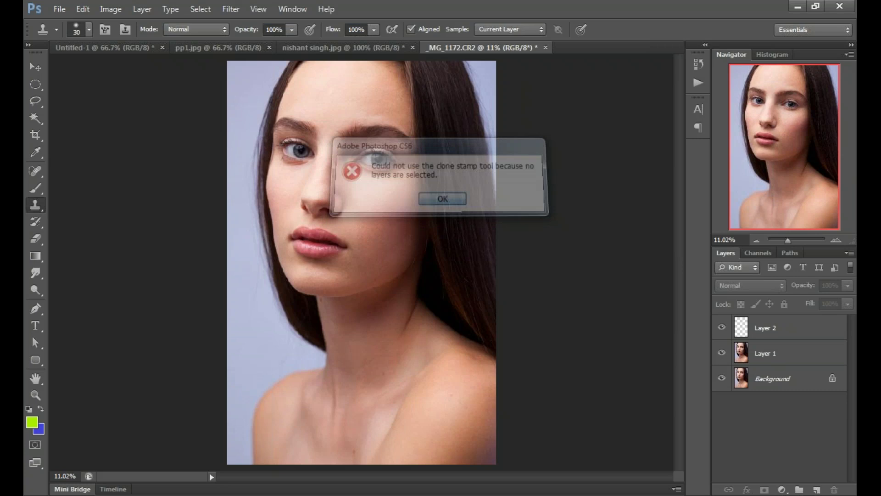
# Step: Fit the whole portrait on screen and toggle Layer 1's visibility to compare, leaving it hidden
pyautogui.hotkey('ctrl', '+')
pyautogui.hotkey('ctrl', '+')
pyautogui.hotkey('ctrl', '+')
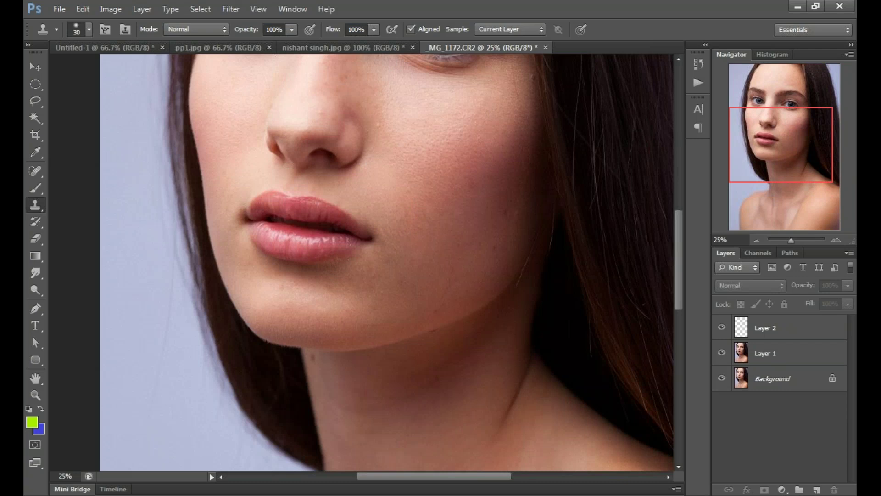
pyautogui.hotkey('ctrl', '+')
pyautogui.hotkey('ctrl', '+')
pyautogui.hotkey('ctrl', '+')
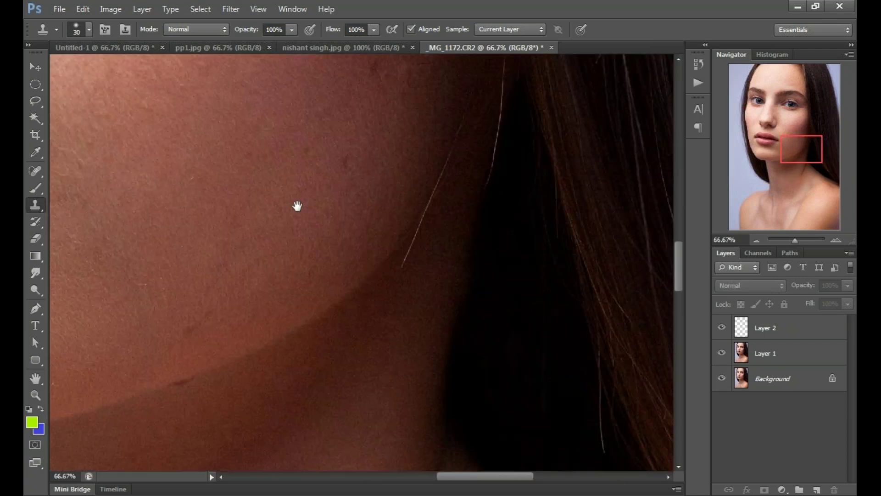
pyautogui.hotkey('ctrl', '0')
pyautogui.press('v')
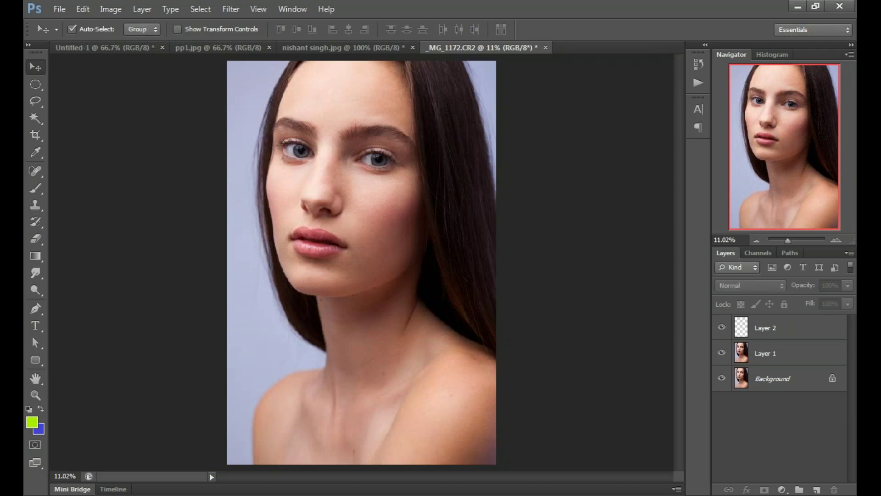
pyautogui.click(721, 353)
pyautogui.click(722, 352)
pyautogui.click(721, 353)
# Step: Show Layer 1's retouching again and make Layer 2 the active layer
pyautogui.click(721, 352)
pyautogui.click(771, 330)
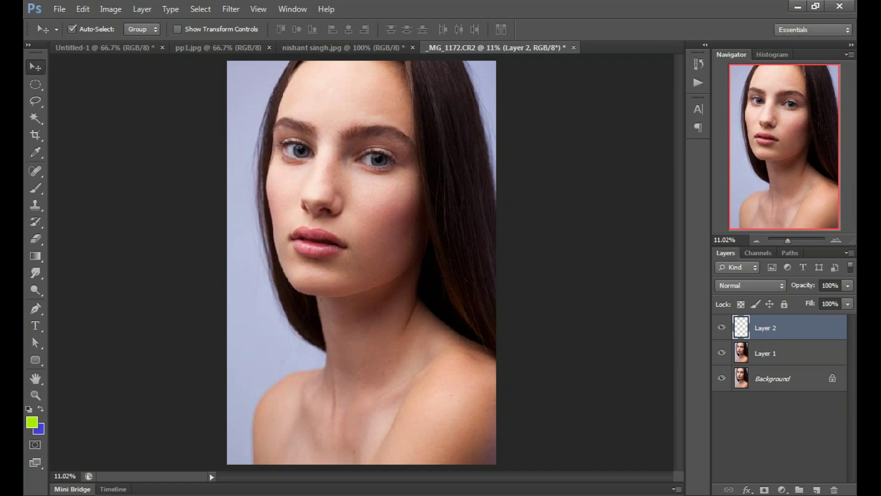
# Step: Select Layer 1, clear the layer selection, and switch to the Spot Healing Brush
pyautogui.click(771, 354)
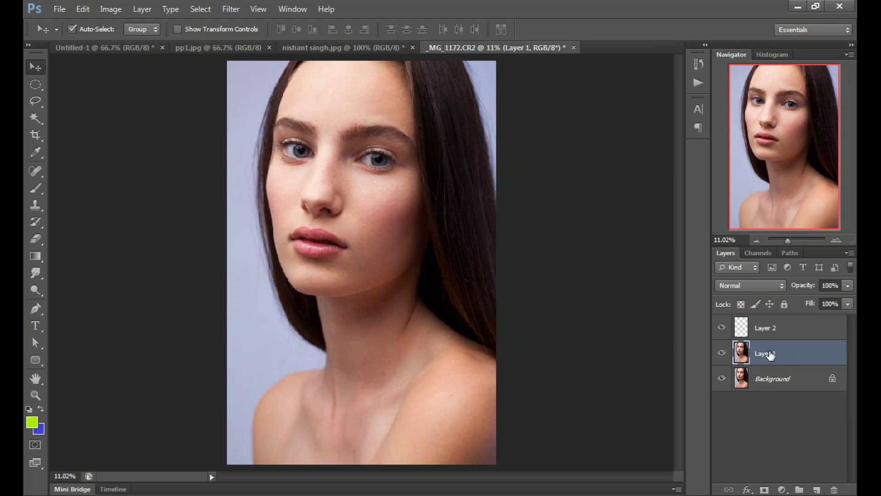
pyautogui.click(567, 351)
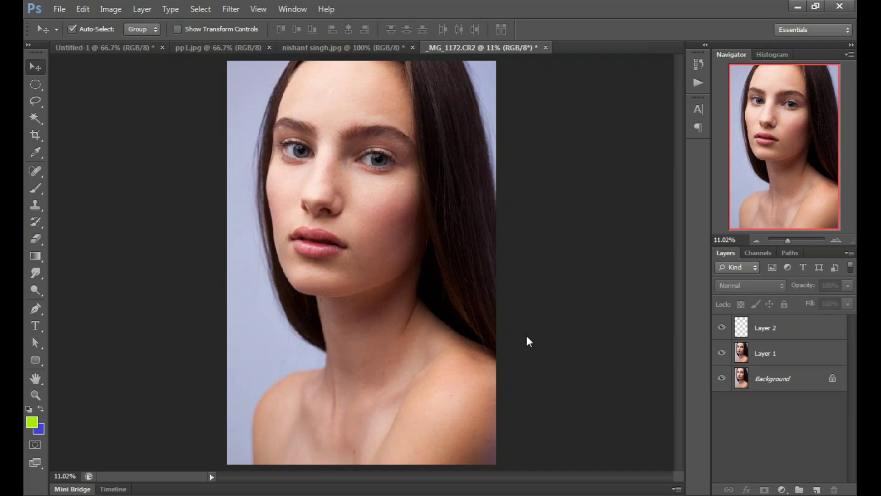
pyautogui.press('j')
pyautogui.rightClick(36, 171)
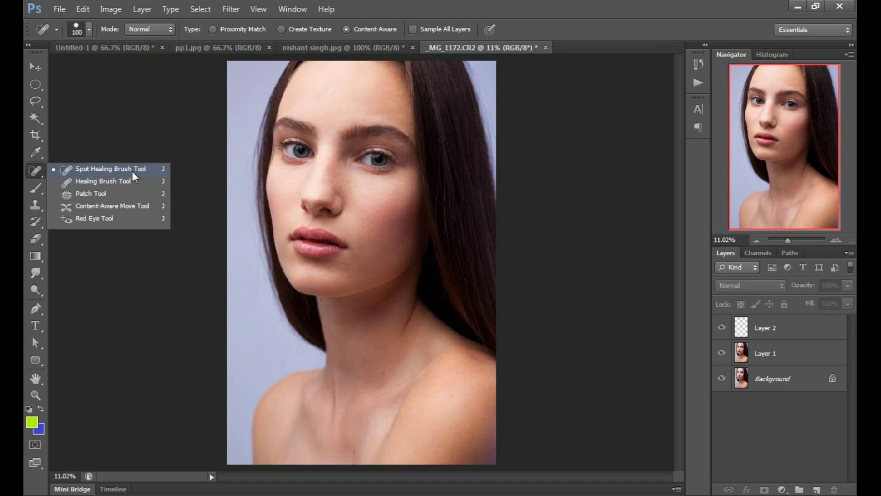
pyautogui.click(38, 175)
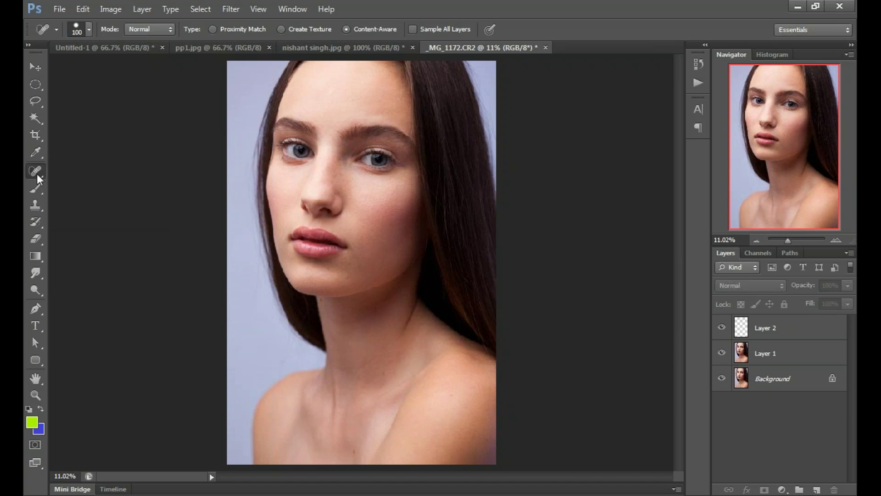
pyautogui.moveTo(39, 174); pyautogui.dragTo(87, 169)
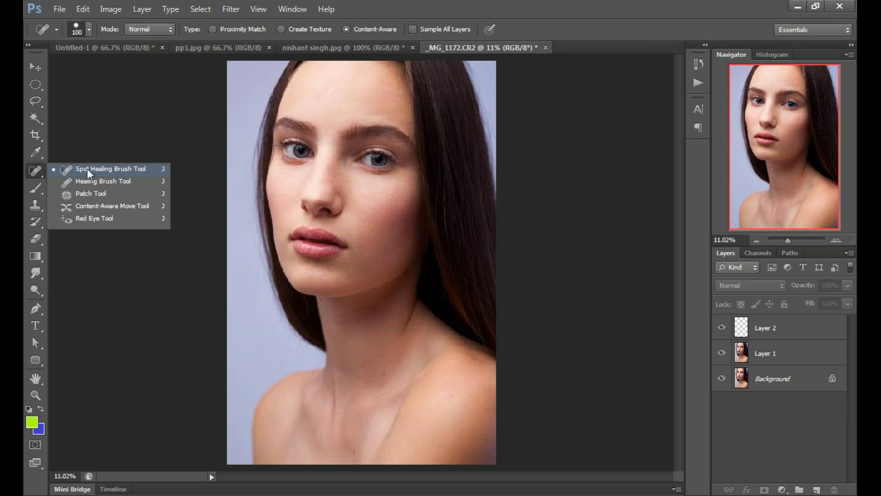
pyautogui.click(87, 169)
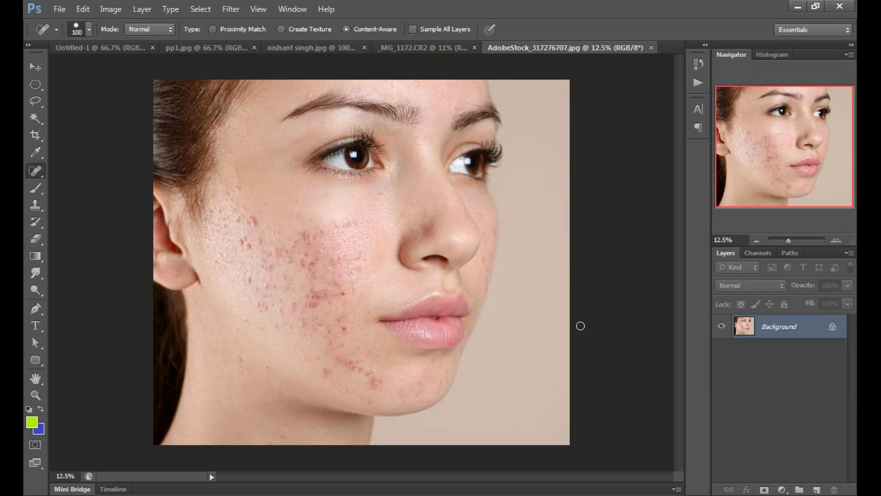
# Step: Duplicate the acne portrait's Background as Layer 1 and zoom in on the blemished cheek
pyautogui.press('v')
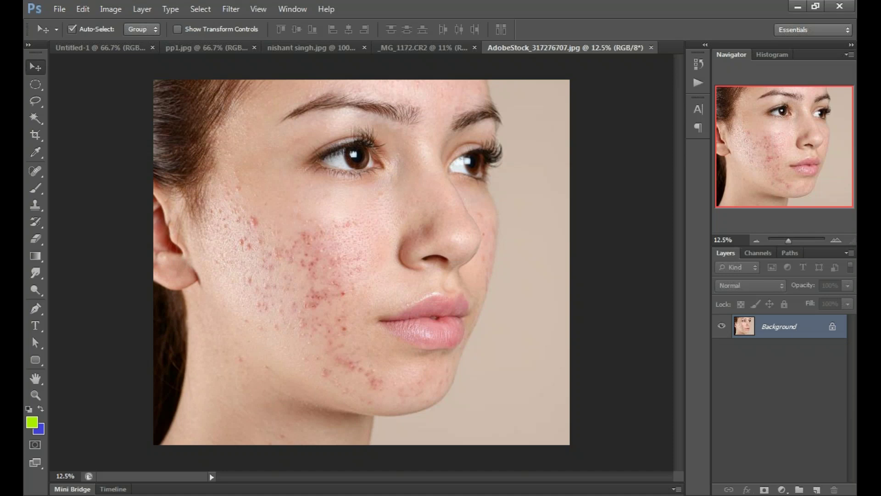
pyautogui.moveTo(809, 331); pyautogui.dragTo(811, 333)
pyautogui.hotkey('ctrl', 'j')
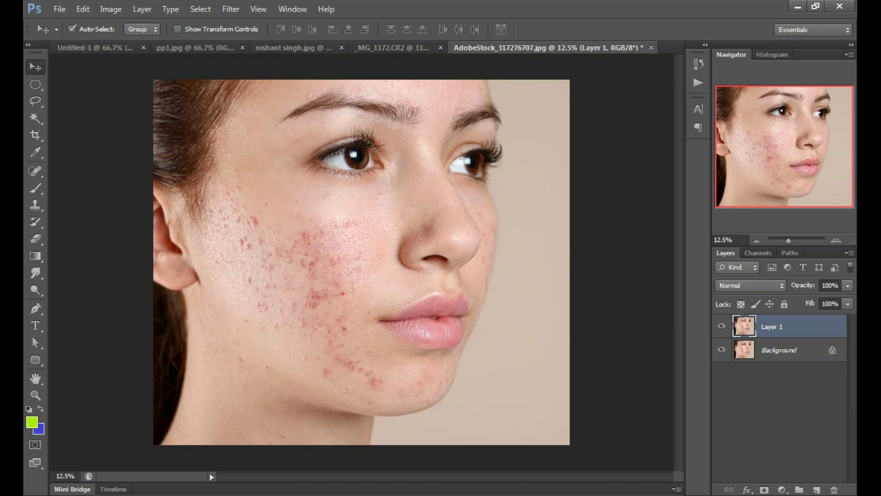
pyautogui.hotkey('ctrl', '+')
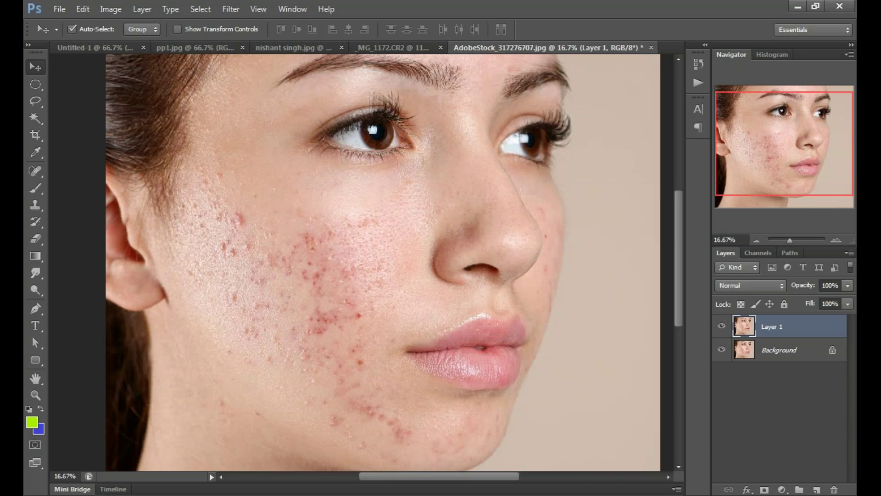
# Step: Zoom in further on the cheek and select the Spot Healing Brush from the healing tools
pyautogui.hotkey('ctrl', '+')
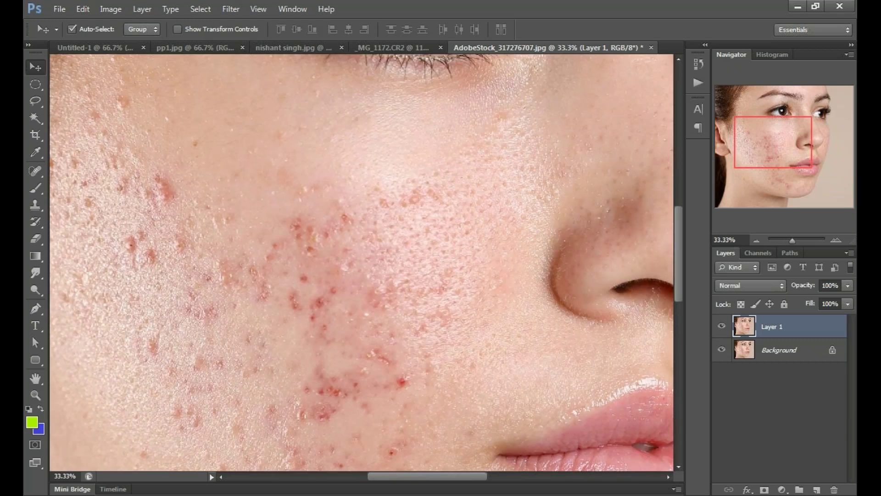
pyautogui.hscroll(-3, 361, 262)
pyautogui.rightClick(36, 171)
pyautogui.click(75, 171)
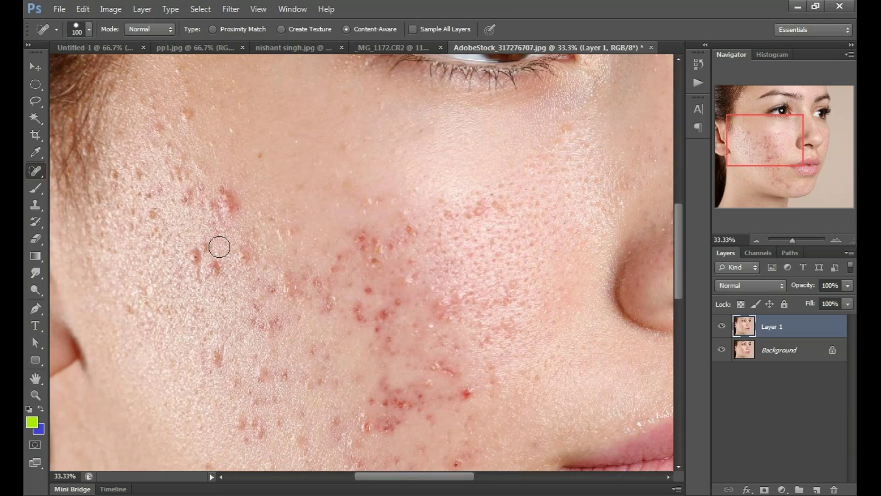
# Step: Heal nine red blemishes across the cheek, from the outer edge and under the eye to near the nose
pyautogui.click(194, 256)
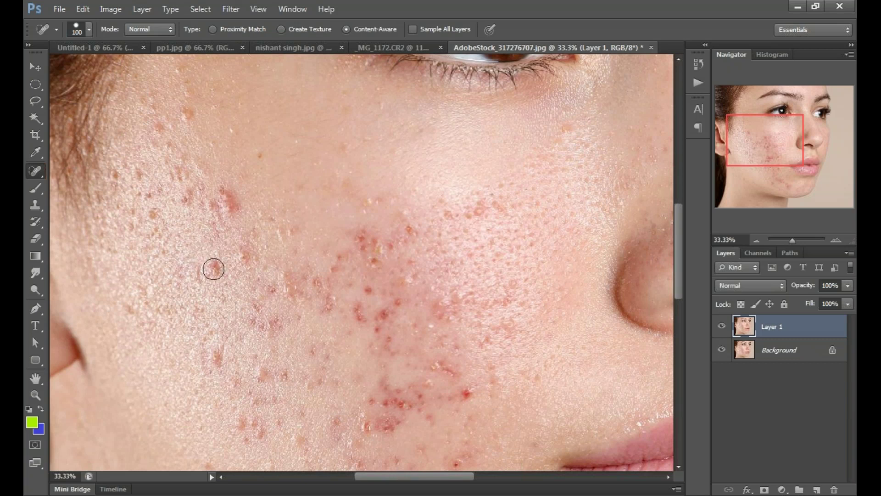
pyautogui.click(214, 269)
pyautogui.click(286, 232)
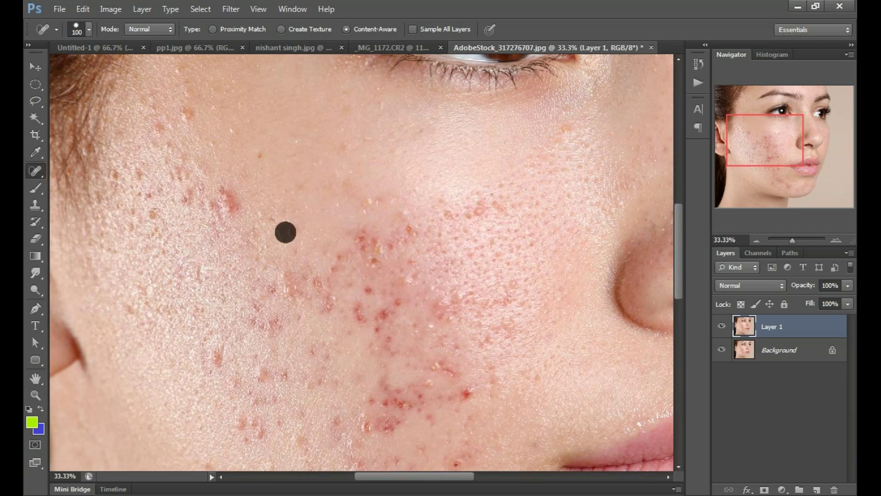
pyautogui.click(261, 155)
pyautogui.click(185, 114)
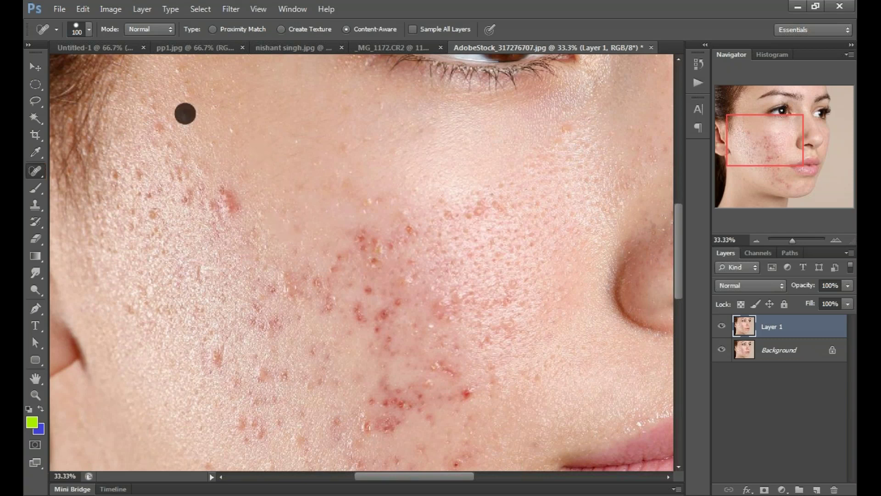
pyautogui.click(344, 149)
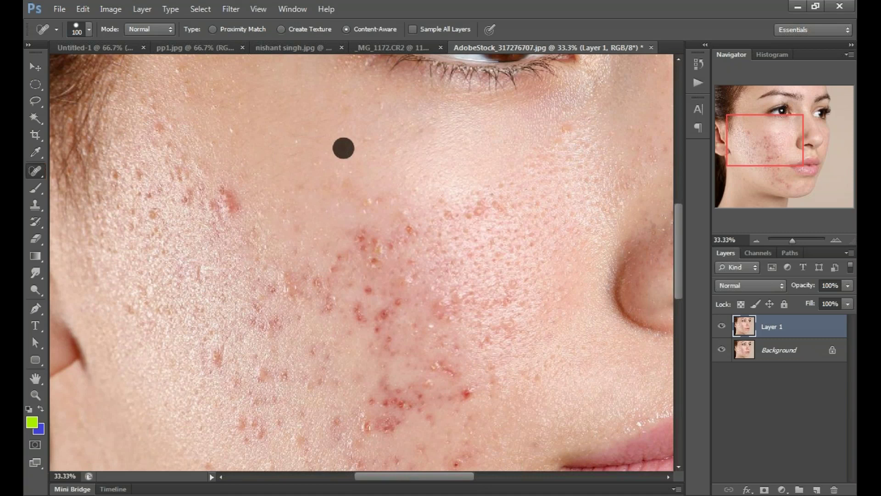
pyautogui.click(366, 139)
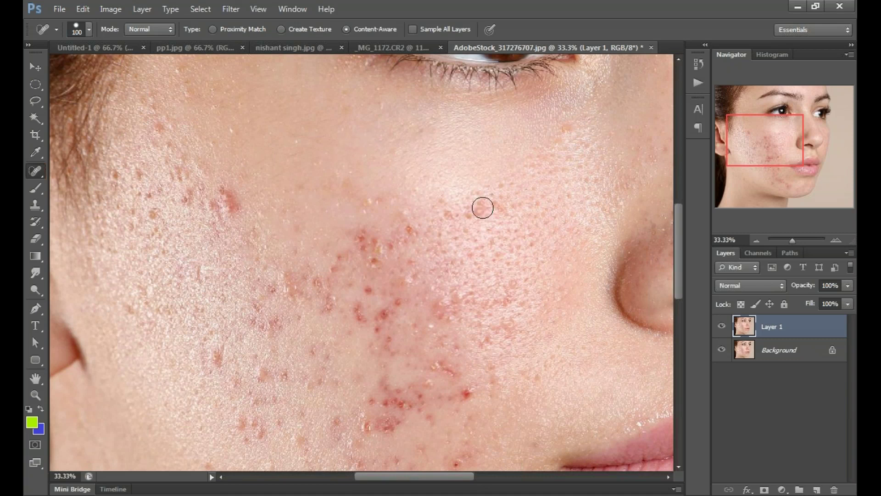
pyautogui.click(482, 208)
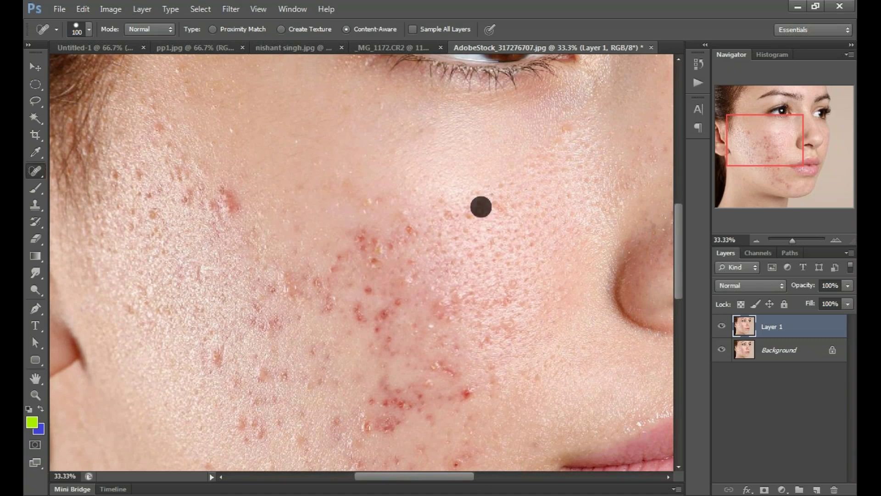
pyautogui.click(466, 394)
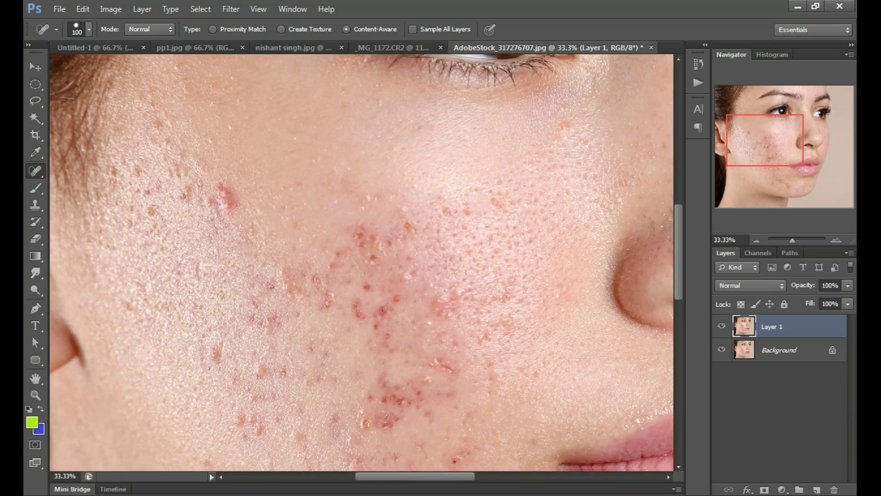
# Step: Heal the brown spot beside the mouth and the red blemishes along the lower cheek and jawline
pyautogui.scroll(-3, 362, 262)
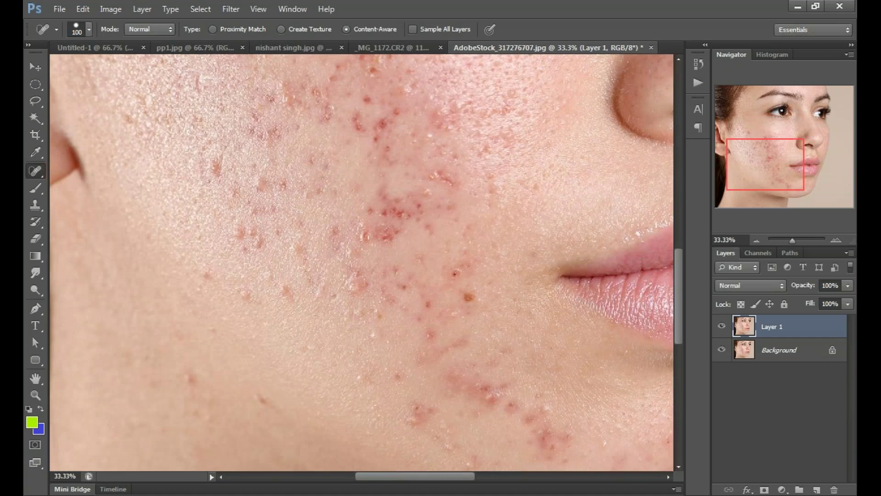
pyautogui.click(468, 297)
pyautogui.click(456, 275)
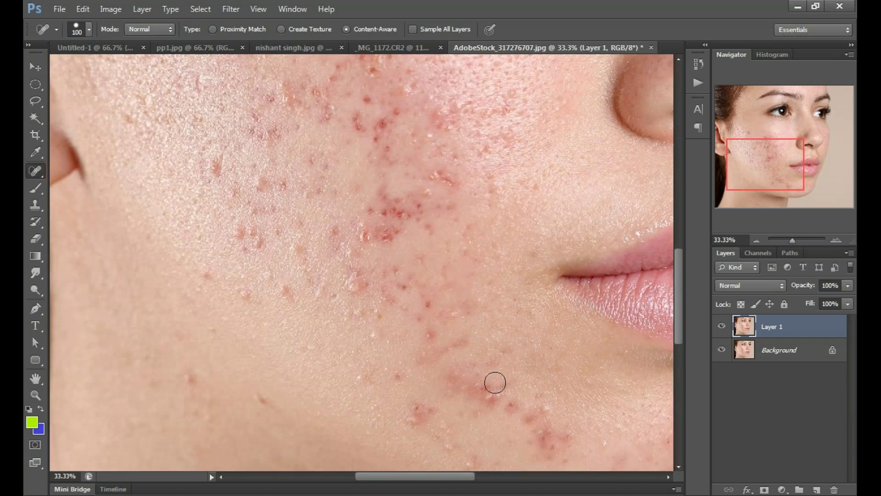
pyautogui.moveTo(495, 383); pyautogui.dragTo(434, 336)
pyautogui.click(434, 337)
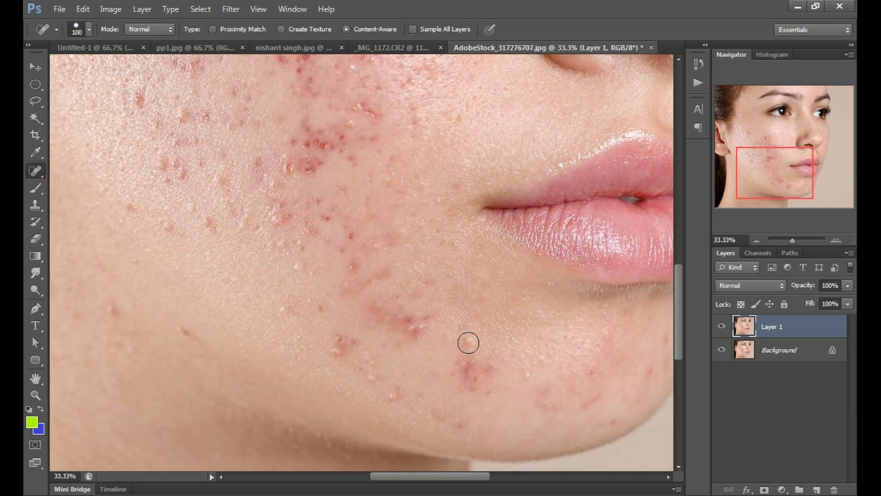
pyautogui.moveTo(463, 370); pyautogui.dragTo(487, 367)
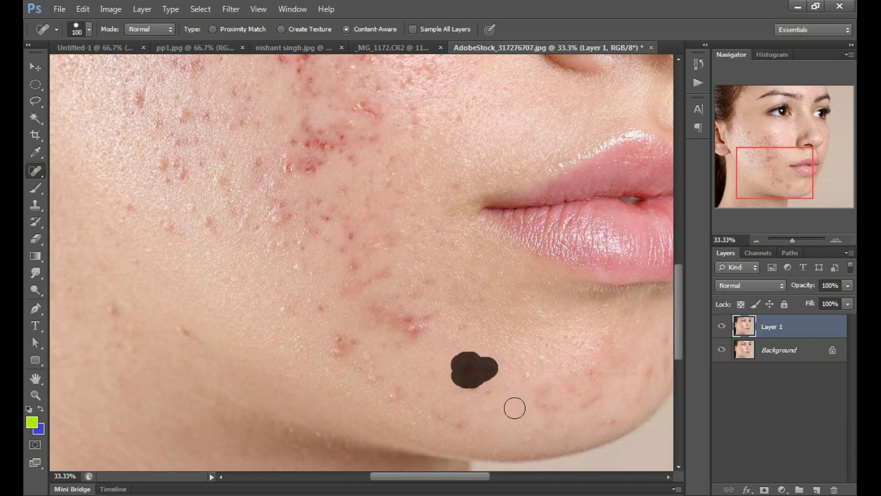
pyautogui.click(470, 387)
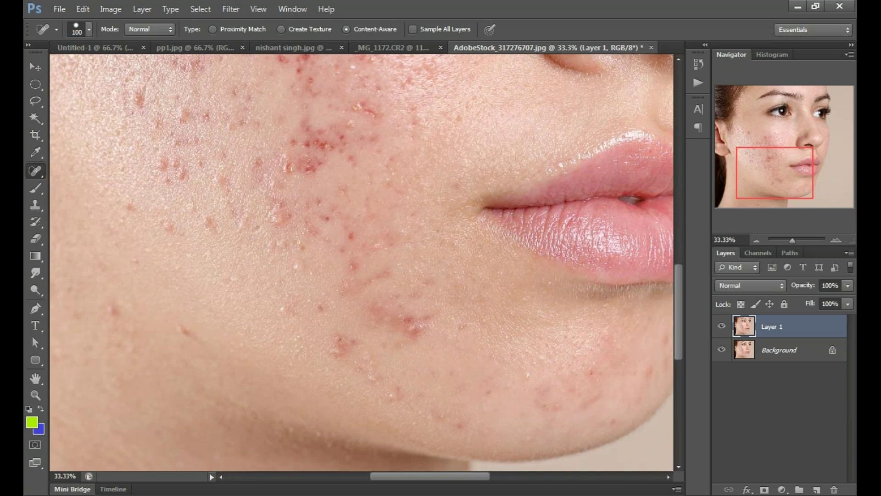
pyautogui.click(488, 390)
# Step: Heal the reddish blemishes near and on the chin, plus one on the cheek
pyautogui.click(592, 373)
pyautogui.click(592, 401)
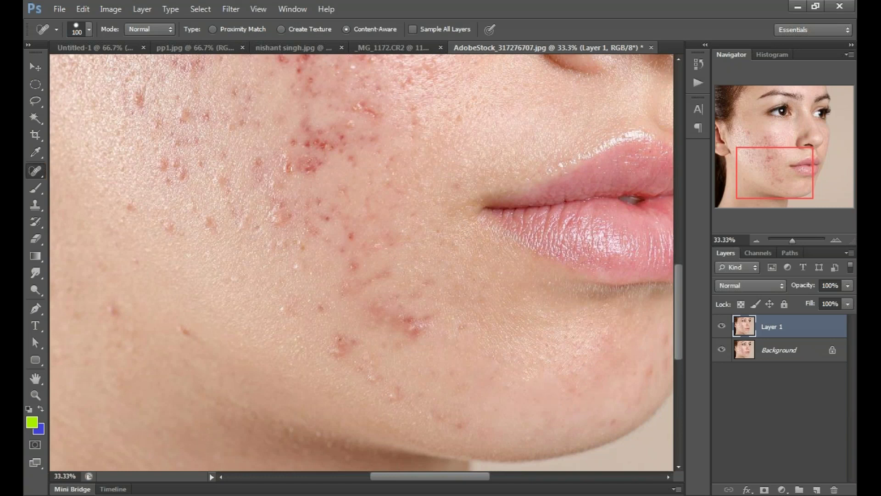
pyautogui.click(457, 425)
pyautogui.click(373, 376)
# Step: Heal the lower-cheek blemish cluster with spot clicks and a short stroke, then fit the portrait on screen
pyautogui.click(365, 357)
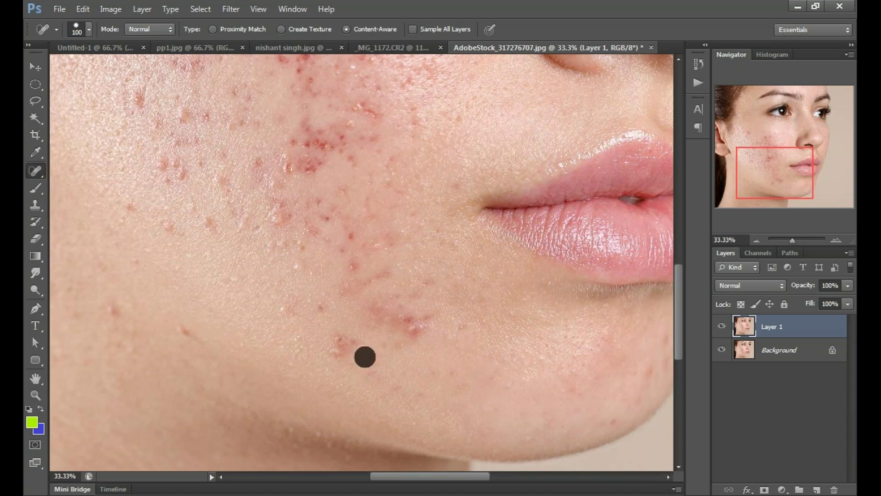
pyautogui.click(338, 348)
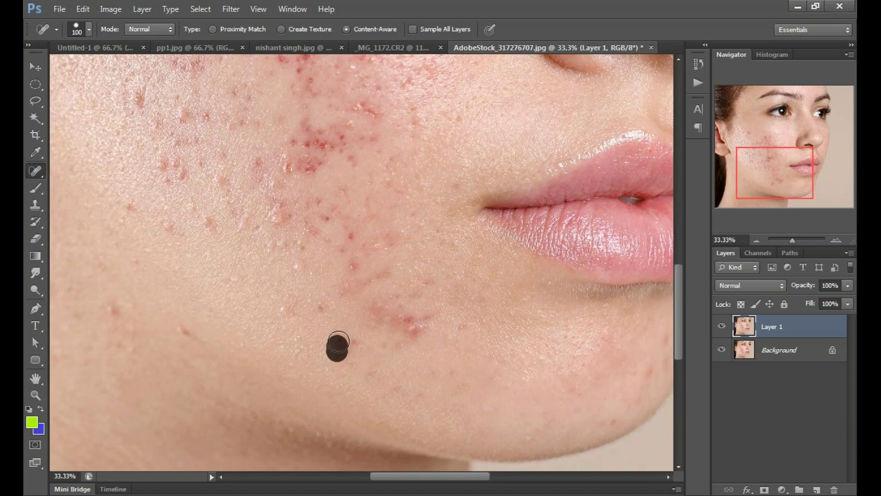
pyautogui.click(414, 329)
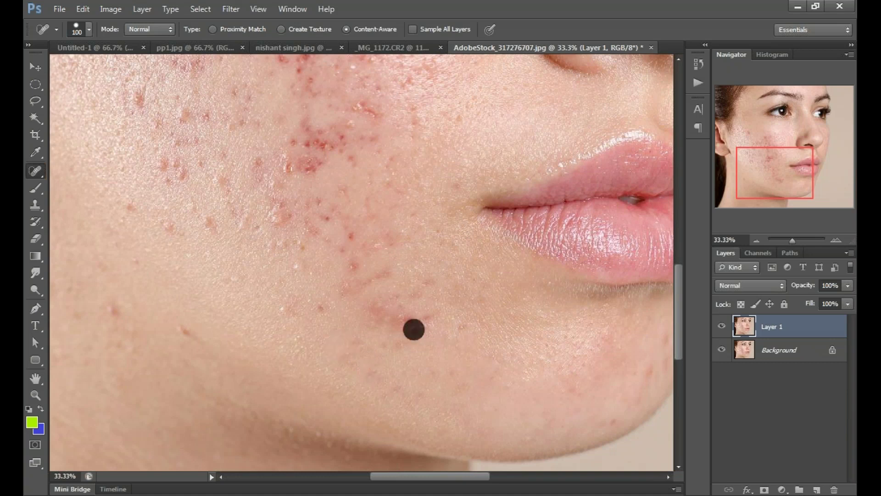
pyautogui.moveTo(414, 330)
pyautogui.mouseDown()
pyautogui.moveTo(391, 317)
pyautogui.moveTo(429, 316)
pyautogui.mouseUp()
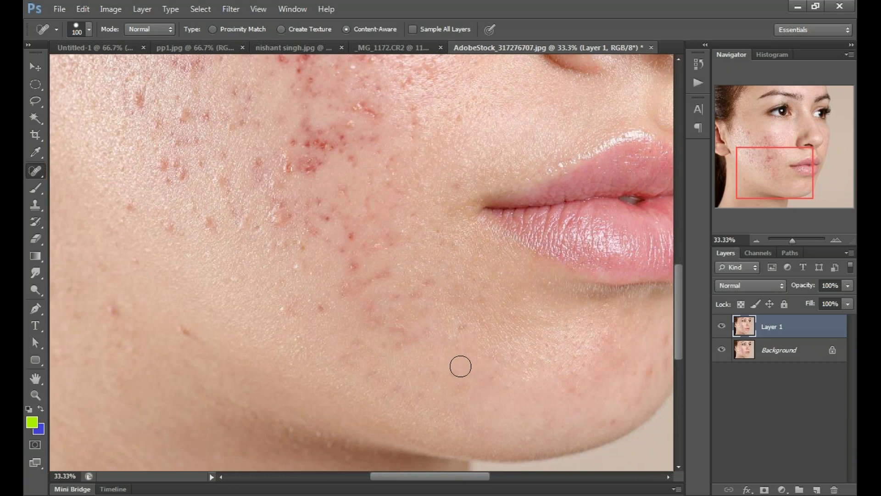
pyautogui.hotkey('ctrl', '1')
pyautogui.hotkey('ctrl', '0')
pyautogui.click(722, 326)
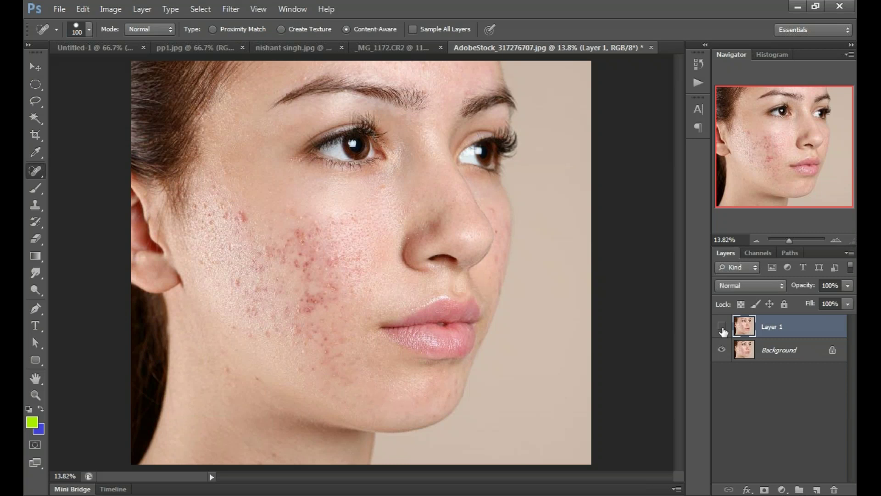
pyautogui.click(722, 327)
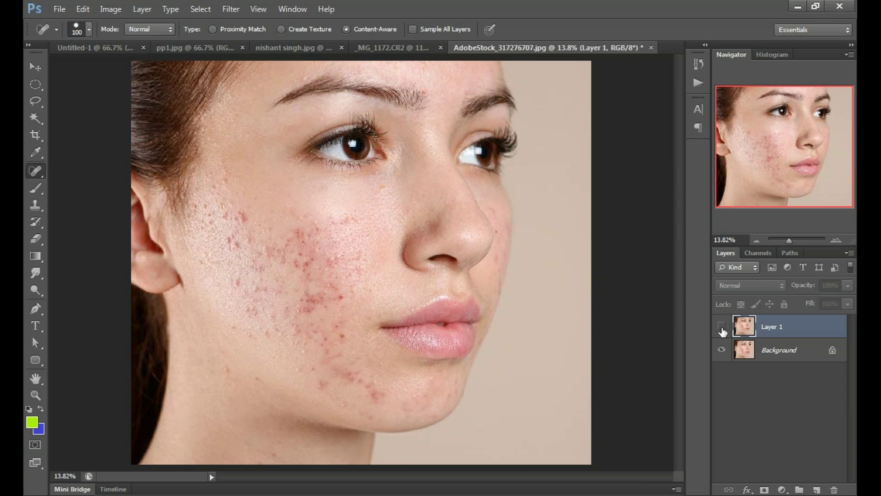
pyautogui.click(723, 327)
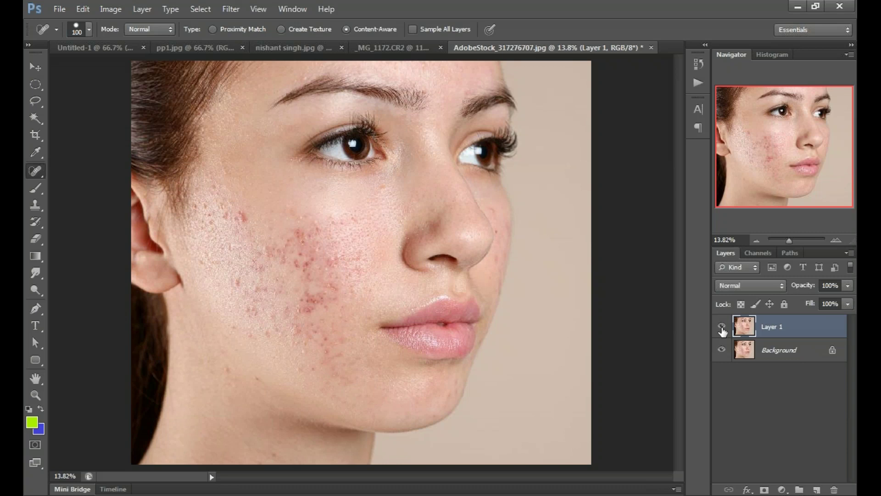
pyautogui.click(723, 327)
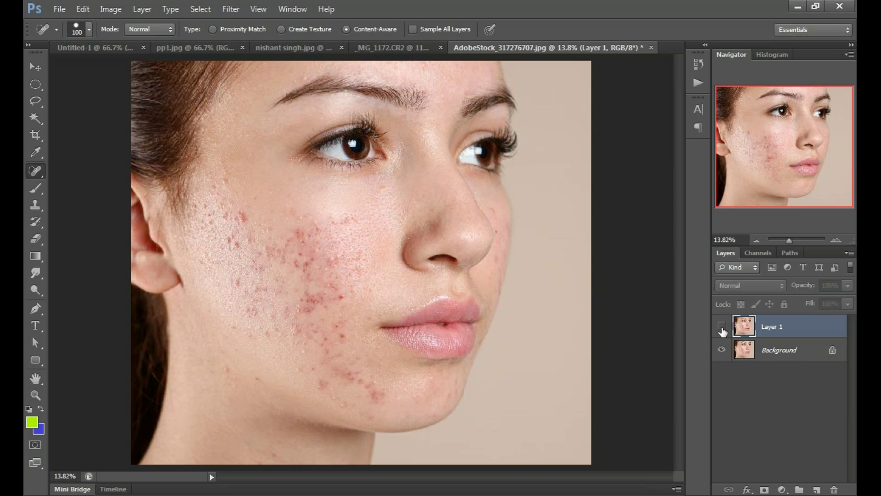
pyautogui.click(722, 327)
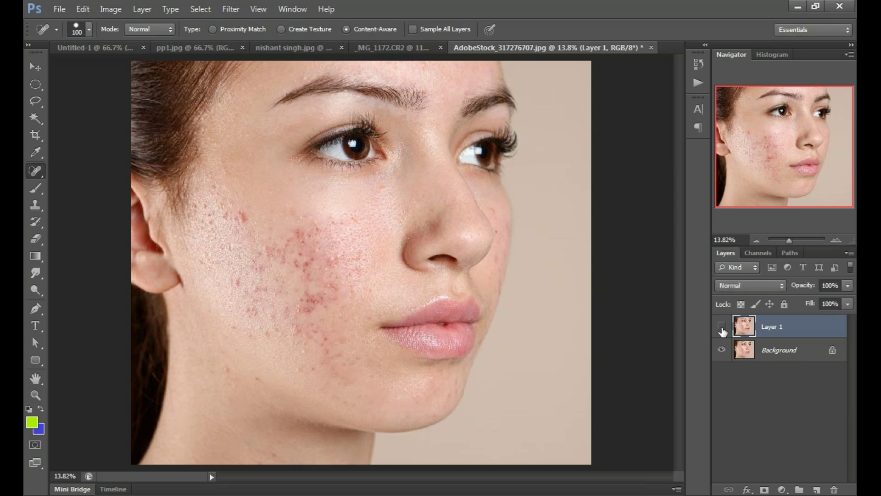
pyautogui.click(722, 327)
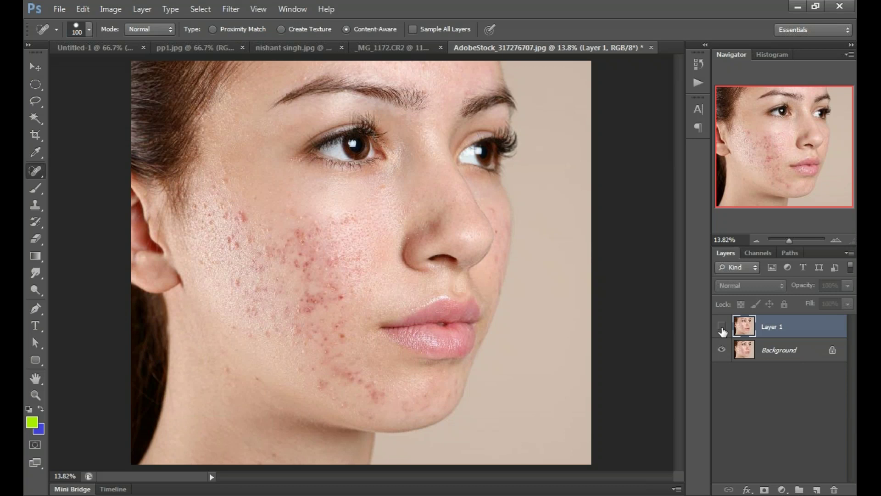
pyautogui.click(722, 327)
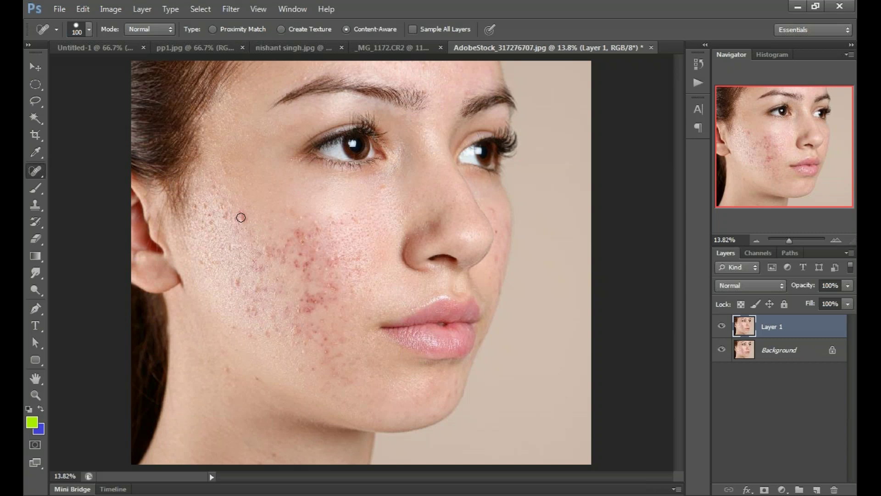
# Step: Enlarge the spot healing brush to 150 and show the alternative healing tools list
pyautogui.press(']')
pyautogui.press(']')
pyautogui.rightClick(35, 171)
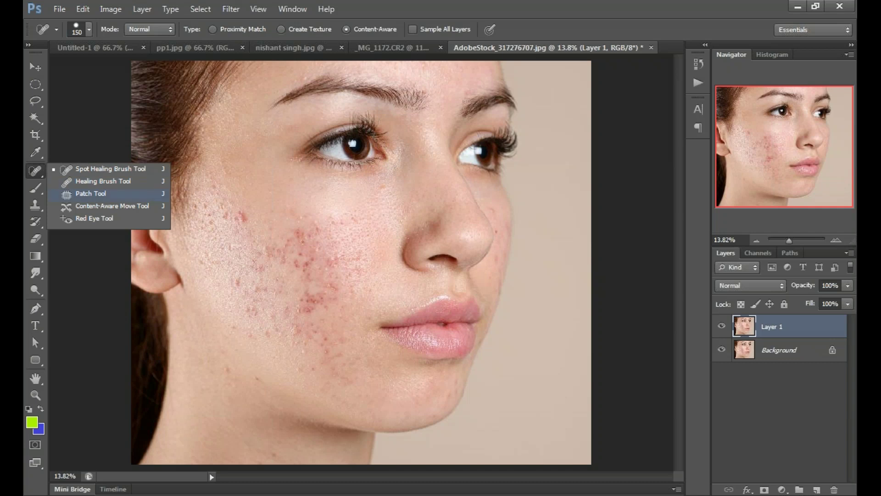
# Step: Switch to the Patch Tool and patch the first three acne areas on the cheek
pyautogui.click(91, 194)
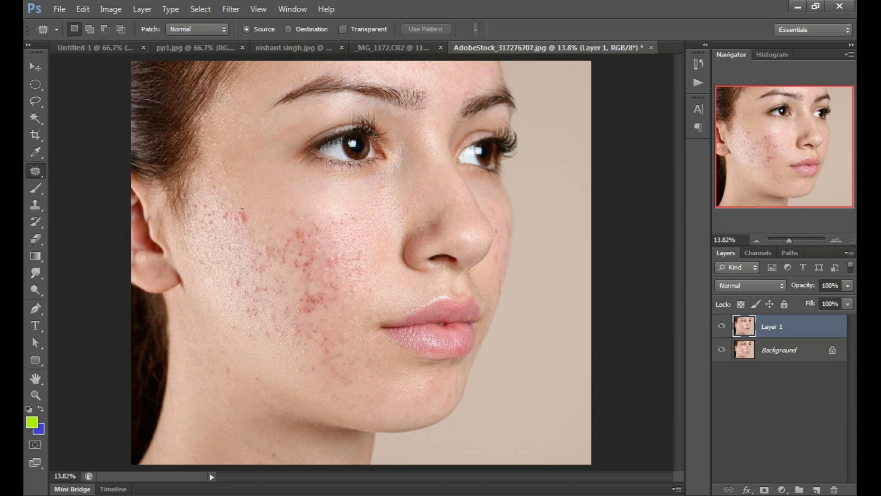
pyautogui.moveTo(242, 208)
pyautogui.mouseDown()
pyautogui.moveTo(245, 227)
pyautogui.moveTo(260, 202)
pyautogui.moveTo(254, 191)
pyautogui.mouseUp()
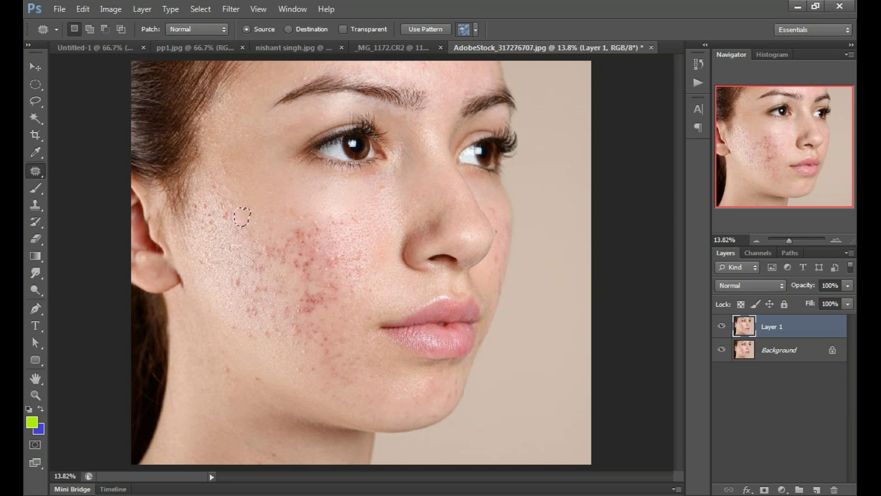
pyautogui.hotkey('ctrl', 'd')
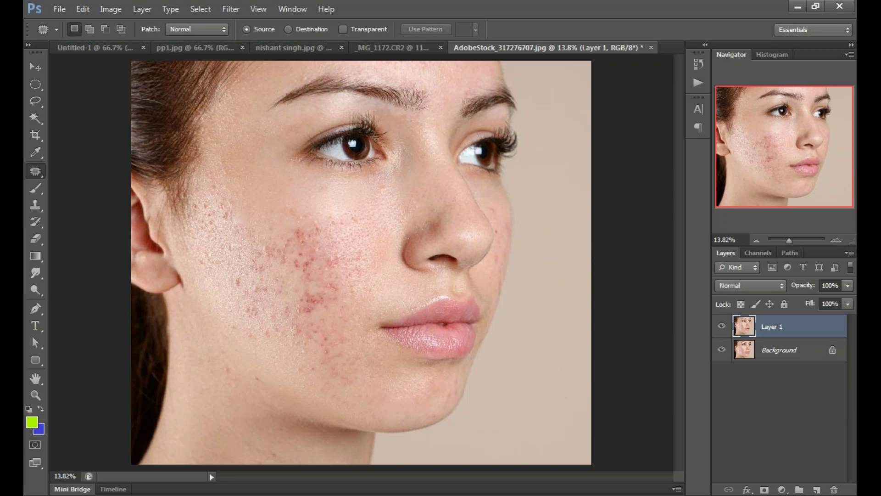
pyautogui.moveTo(316, 213)
pyautogui.mouseDown()
pyautogui.moveTo(316, 231)
pyautogui.moveTo(305, 198)
pyautogui.mouseUp()
pyautogui.hotkey('ctrl', 'd')
pyautogui.moveTo(291, 226)
pyautogui.mouseDown()
pyautogui.moveTo(306, 235)
pyautogui.moveTo(268, 197)
pyautogui.mouseUp()
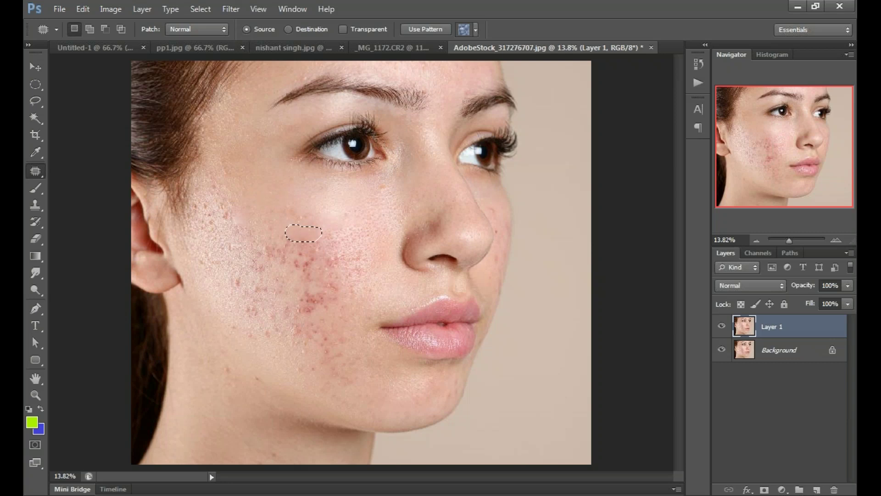
pyautogui.hotkey('ctrl', 'd')
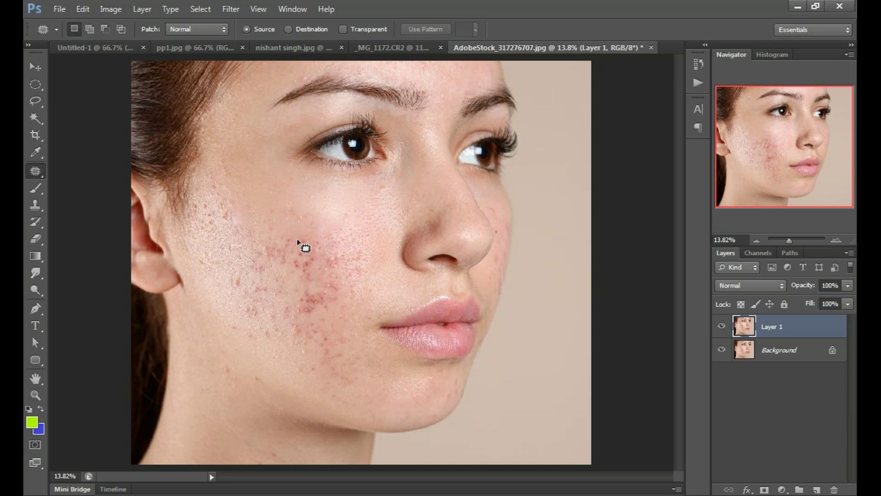
# Step: Patch two more mid-cheek acne spots by dragging them onto clean skin above
pyautogui.moveTo(297, 230)
pyautogui.mouseDown()
pyautogui.moveTo(282, 251)
pyautogui.moveTo(268, 199)
pyautogui.mouseUp()
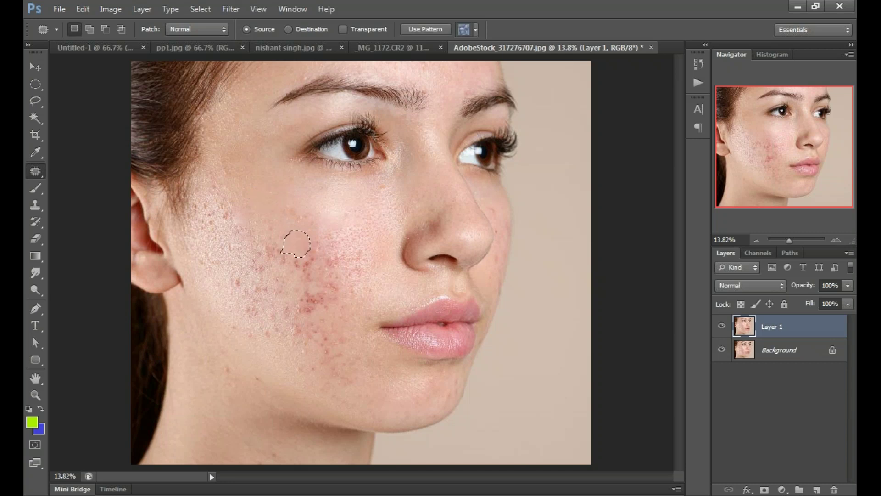
pyautogui.hotkey('ctrl', 'd')
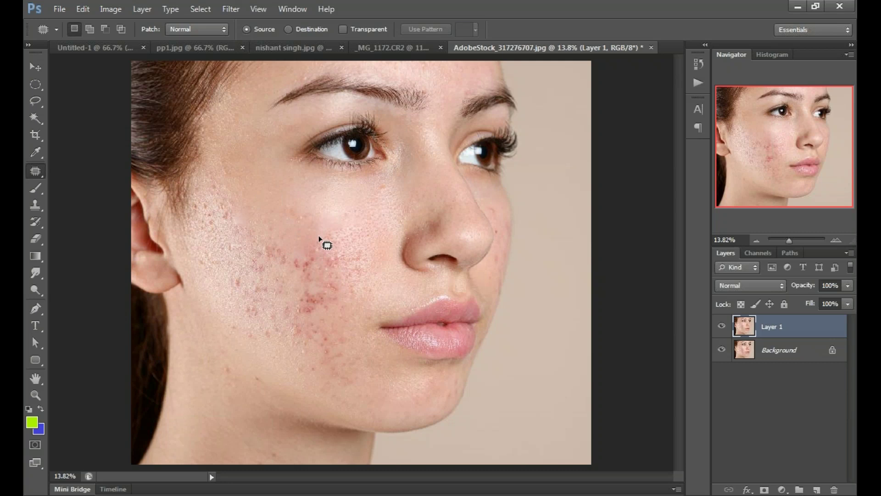
pyautogui.hotkey('ctrl', 'shift', 'd')
pyautogui.moveTo(317, 247); pyautogui.dragTo(280, 209)
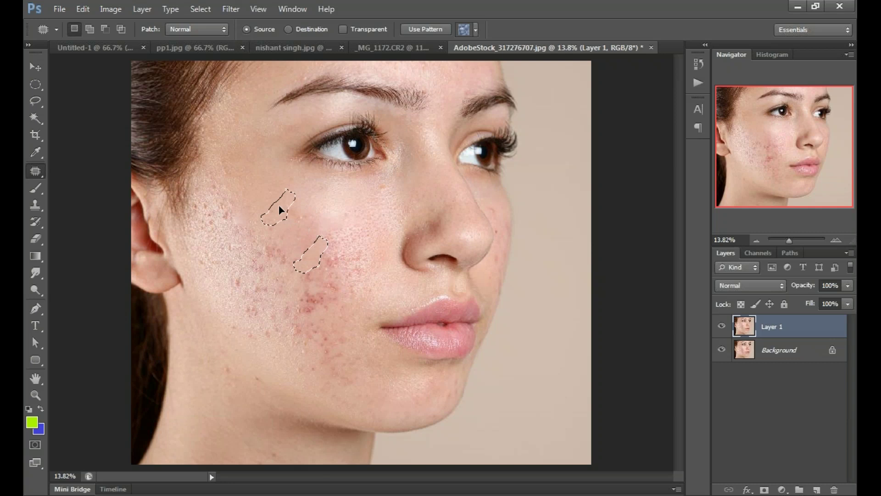
pyautogui.moveTo(279, 204); pyautogui.dragTo(279, 205)
pyautogui.hotkey('ctrl', 'd')
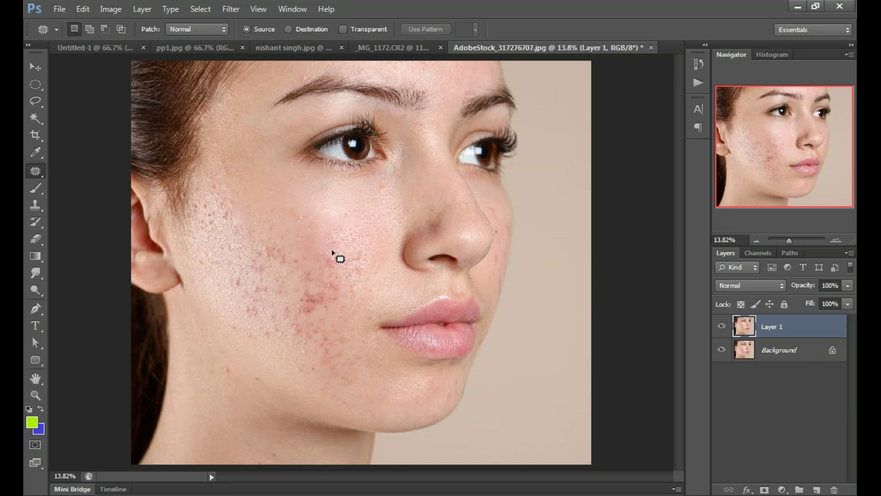
# Step: Patch the larger acne area on the lower cheek using clean skin sampled from above
pyautogui.moveTo(331, 249); pyautogui.dragTo(288, 234)
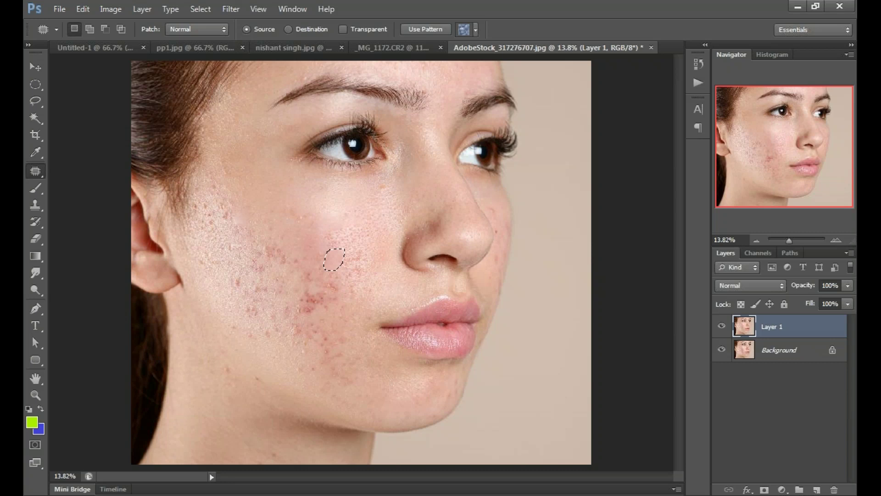
pyautogui.moveTo(331, 290)
pyautogui.mouseDown()
pyautogui.moveTo(296, 297)
pyautogui.moveTo(325, 308)
pyautogui.mouseUp()
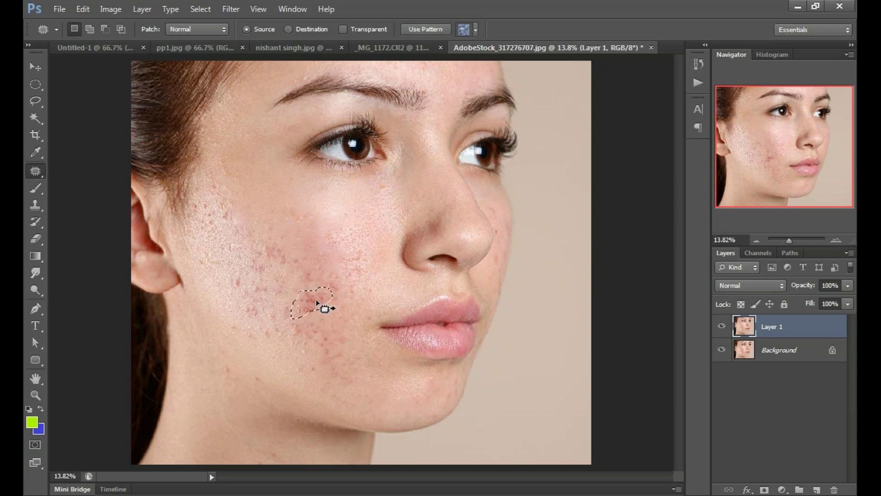
pyautogui.moveTo(316, 301); pyautogui.dragTo(352, 233)
pyautogui.hotkey('ctrl', 'd')
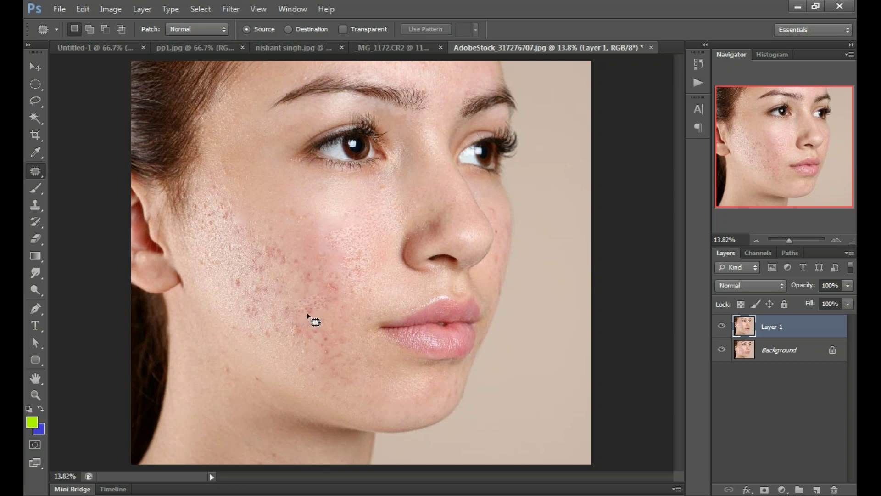
pyautogui.moveTo(306, 313); pyautogui.dragTo(294, 316)
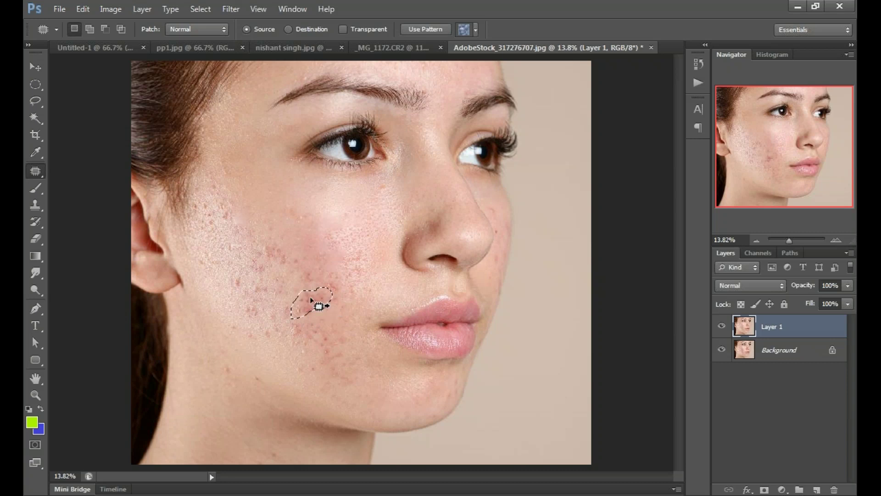
pyautogui.moveTo(313, 302); pyautogui.dragTo(308, 230)
pyautogui.hotkey('ctrl', 'd')
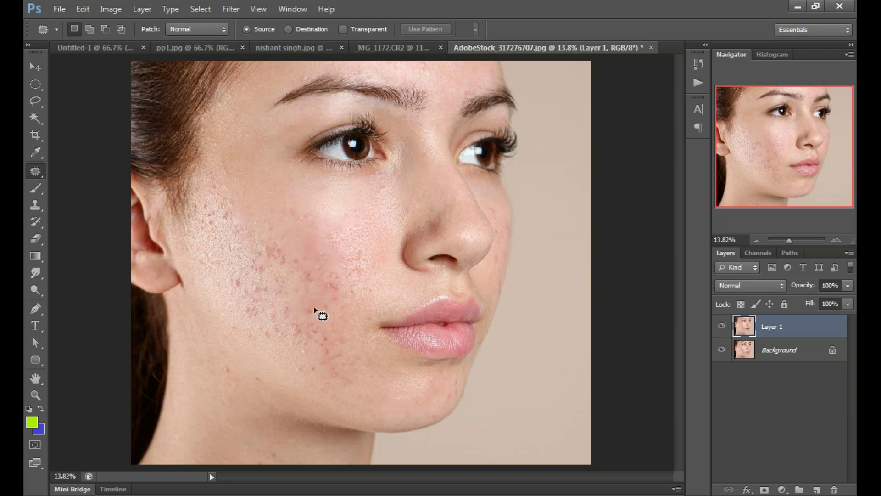
pyautogui.click(723, 327)
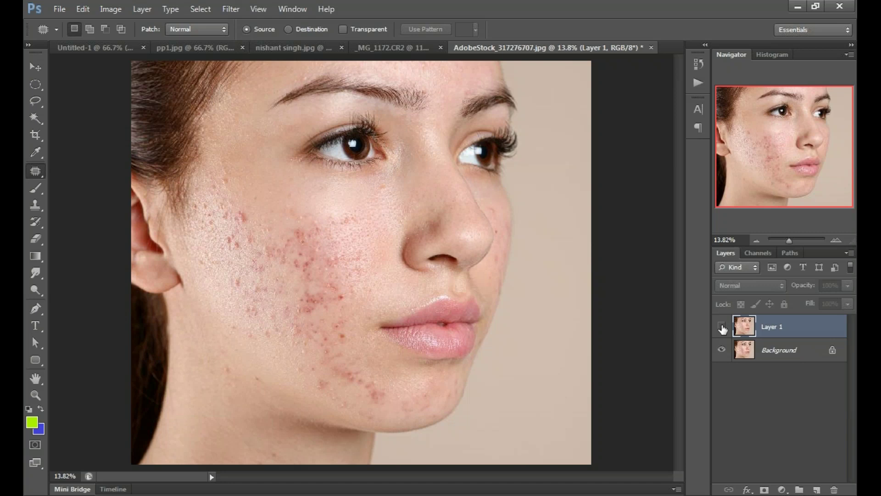
pyautogui.click(722, 327)
pyautogui.click(722, 327)
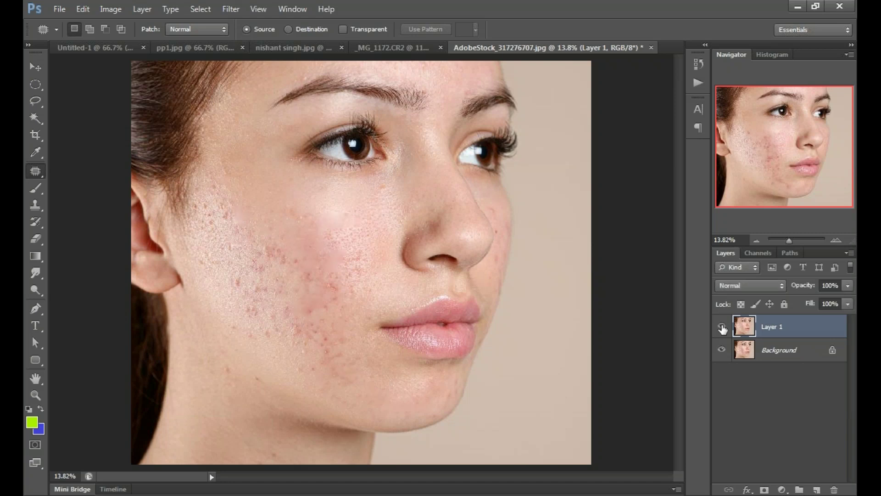
pyautogui.click(723, 326)
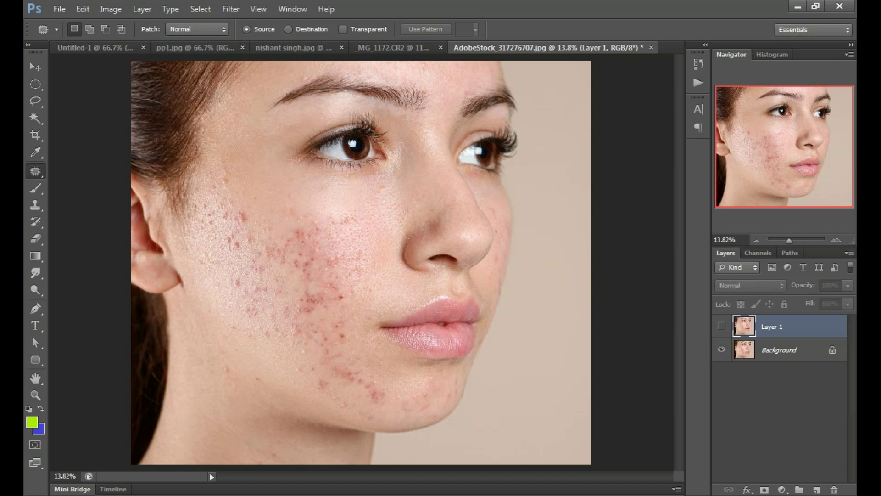
pyautogui.click(722, 326)
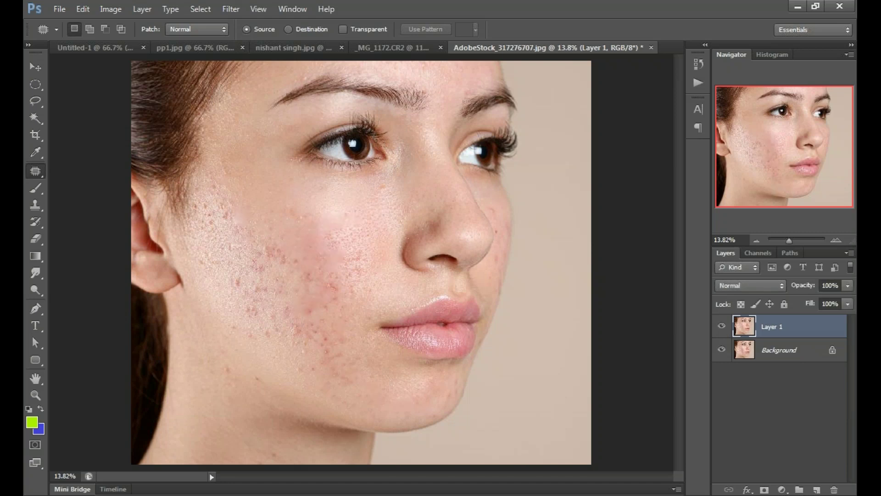
pyautogui.click(721, 326)
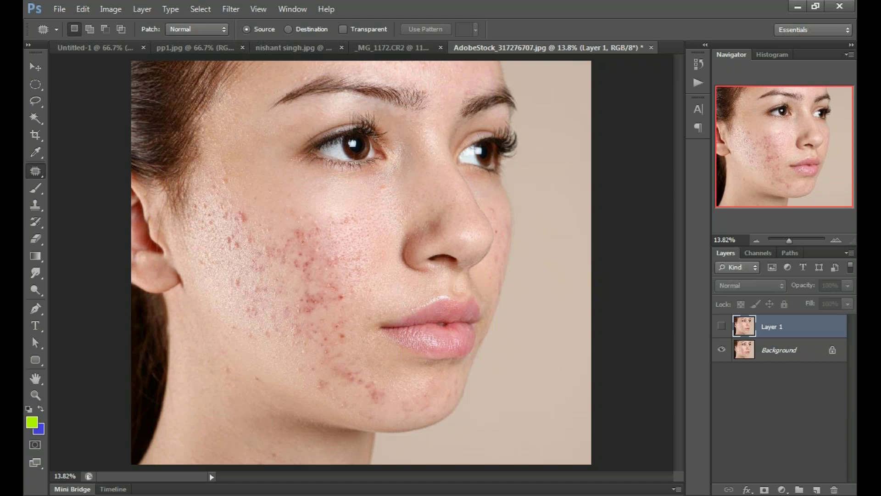
pyautogui.click(721, 326)
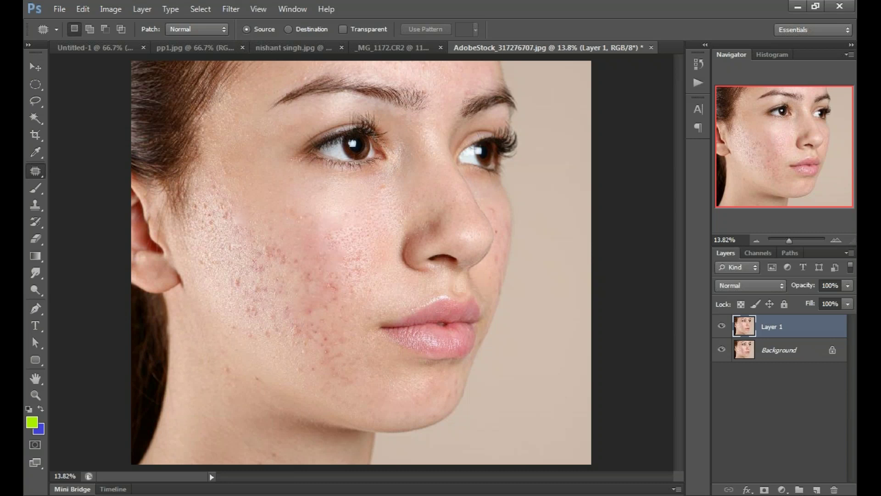
# Step: With the Move tool, switch to the Untitled-1 shapes document and select Layer 5
pyautogui.press('v')
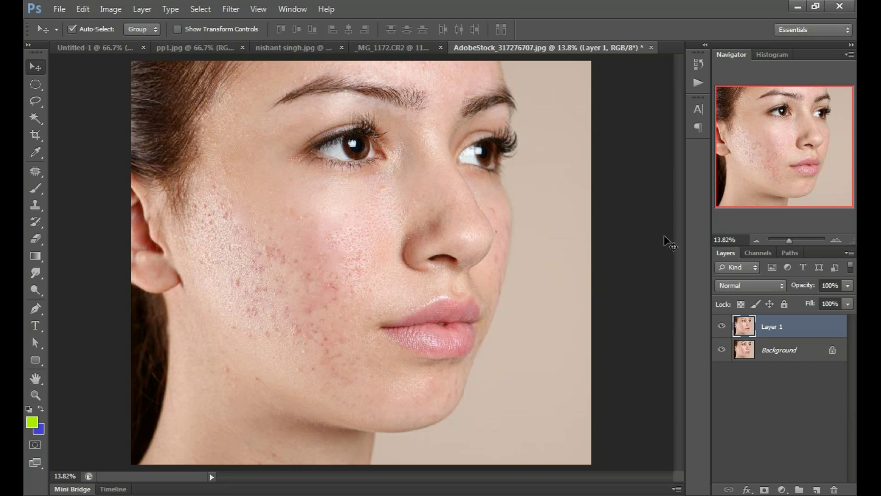
pyautogui.click(668, 243)
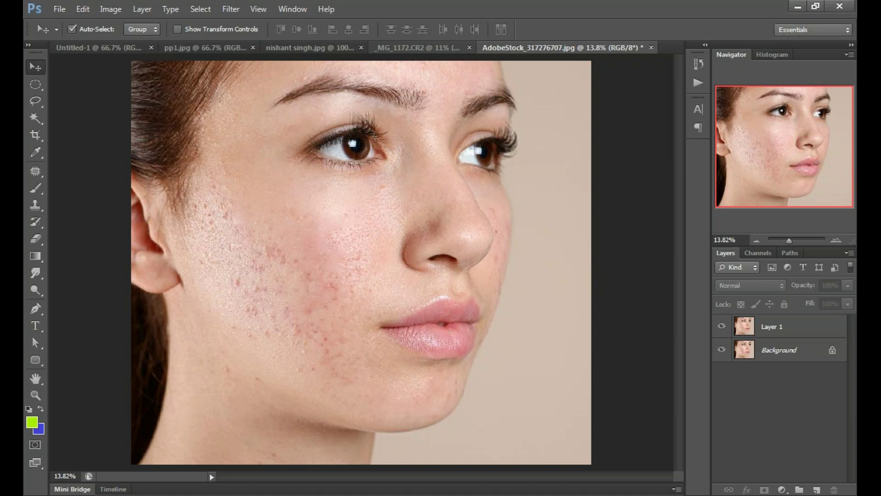
pyautogui.click(416, 47)
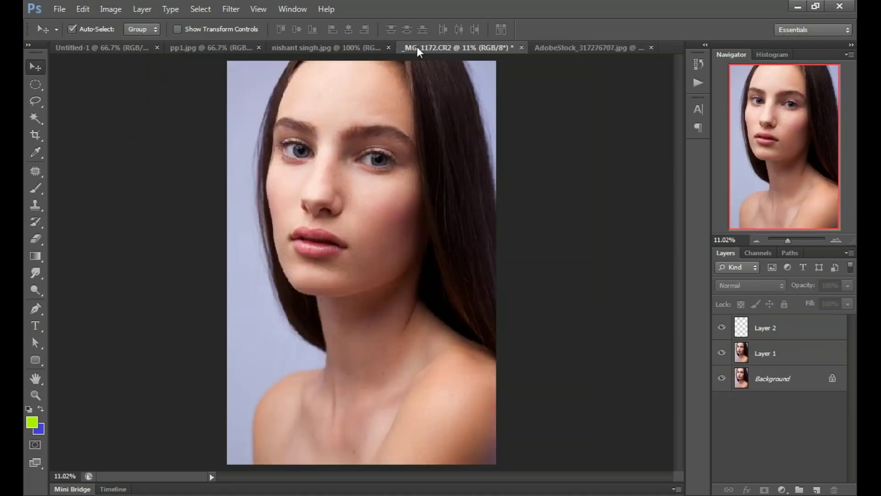
pyautogui.click(324, 48)
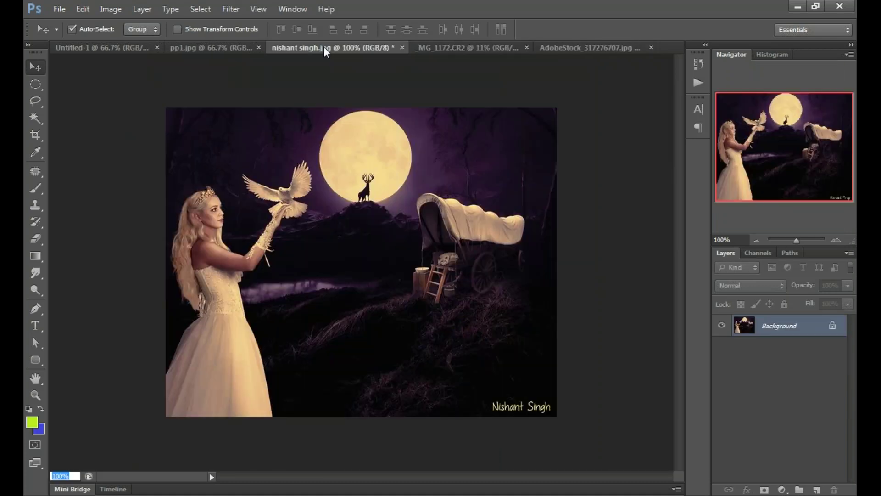
pyautogui.click(175, 48)
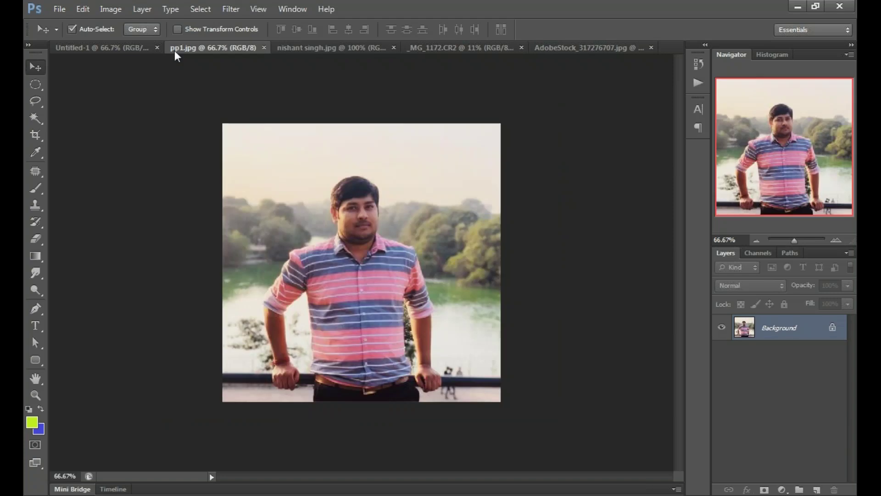
pyautogui.click(103, 48)
pyautogui.click(780, 325)
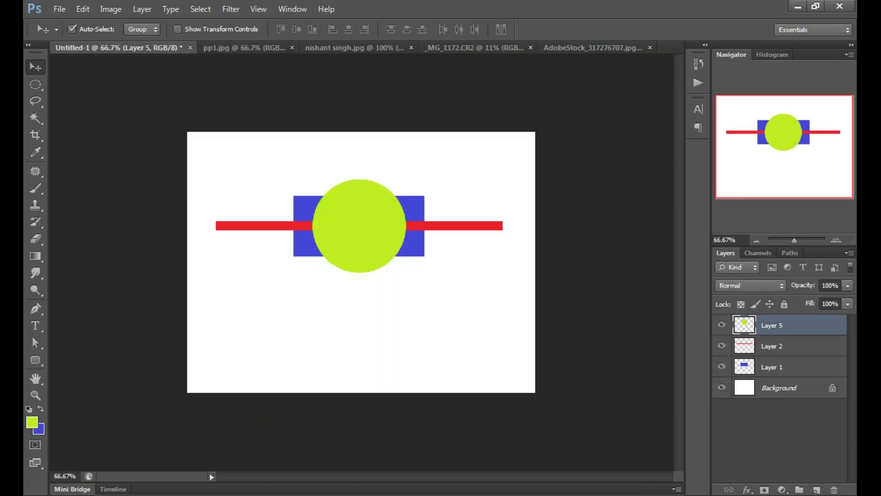
# Step: View Untitled-1 at 100% and hide the green circle, red bar and blue rectangle layers
pyautogui.click(361, 330)
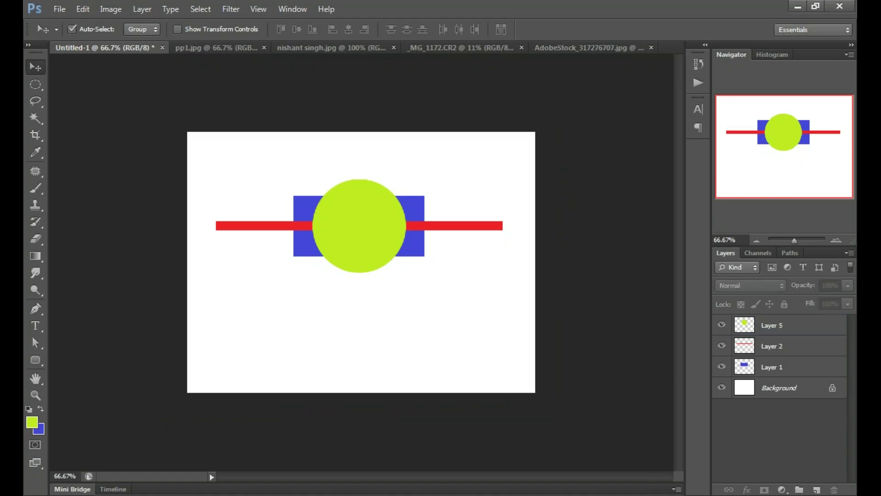
pyautogui.hotkey('ctrl', 'alt', '0')
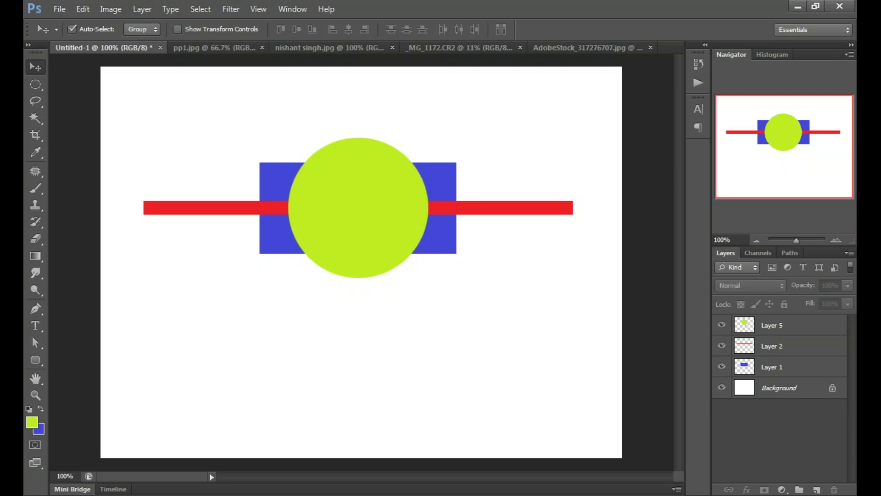
pyautogui.click(790, 346)
pyautogui.click(722, 345)
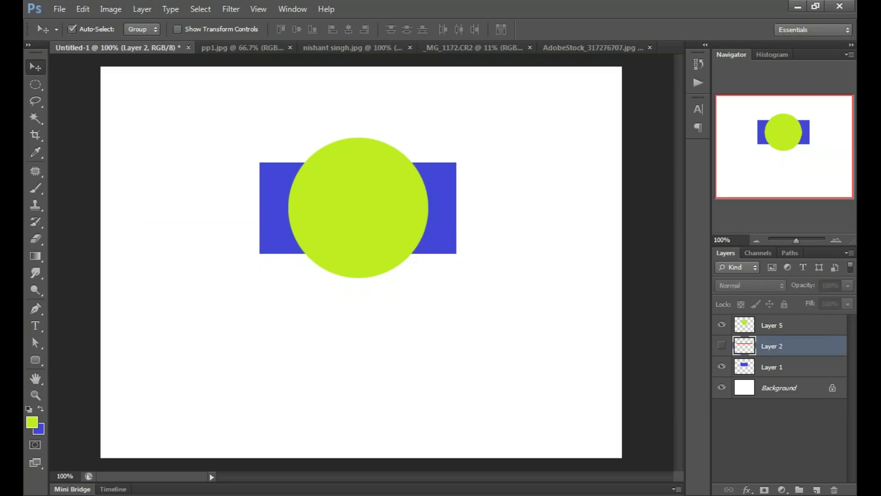
pyautogui.click(722, 345)
pyautogui.click(722, 325)
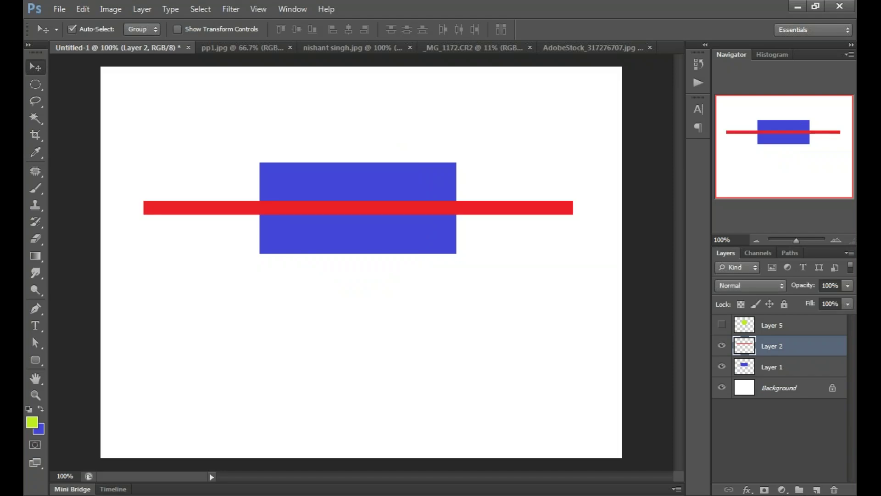
pyautogui.moveTo(721, 345); pyautogui.dragTo(722, 367)
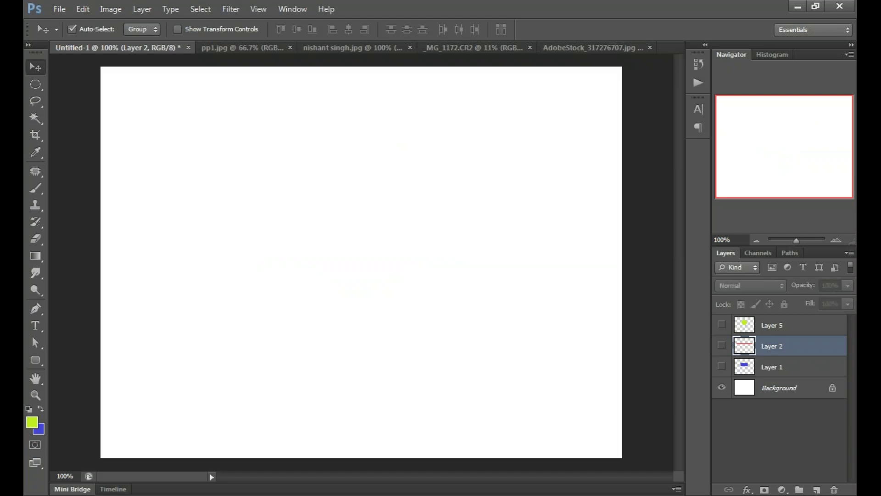
pyautogui.hotkey('alt', ']')
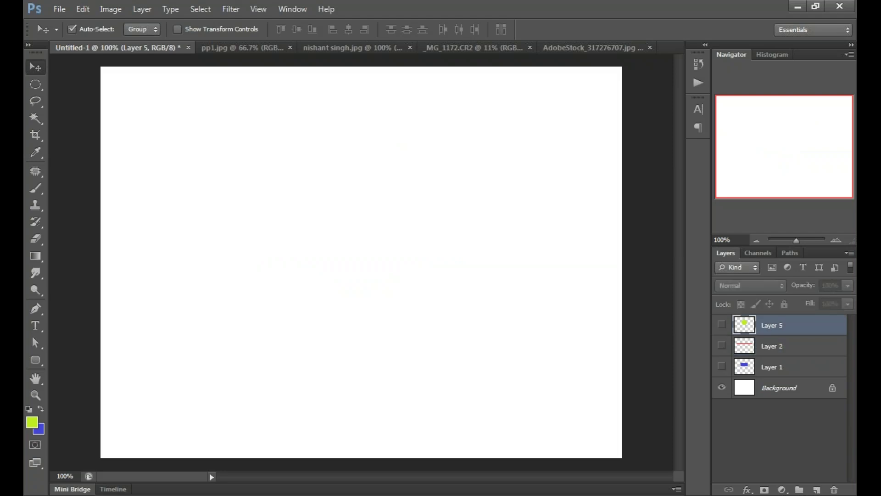
# Step: Add an empty Layer 6 on top of the blank canvas
pyautogui.click(817, 489)
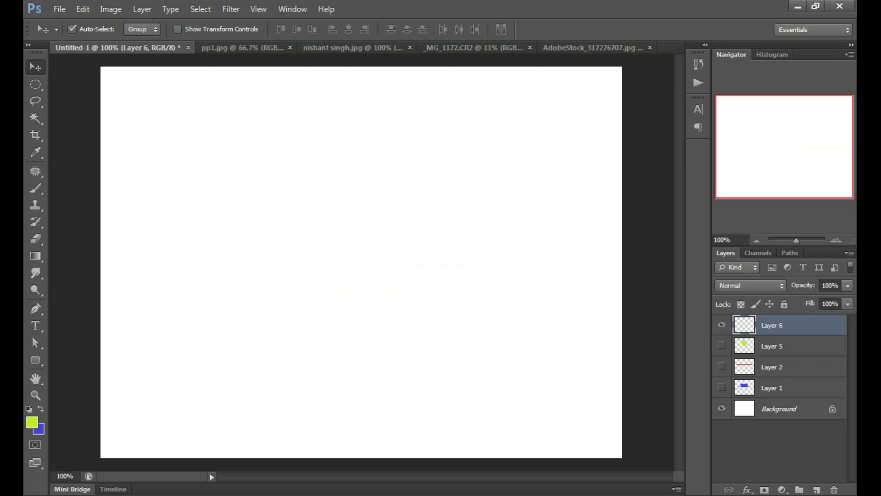
pyautogui.click(781, 440)
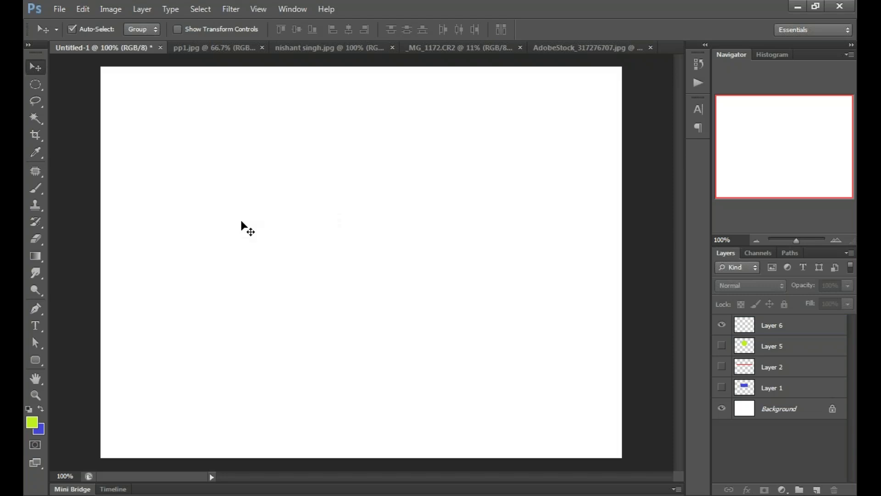
pyautogui.press('p')
pyautogui.click(39, 324)
# Step: Start a horizontal text entry on the canvas with a 60 pt font size
pyautogui.click(36, 327)
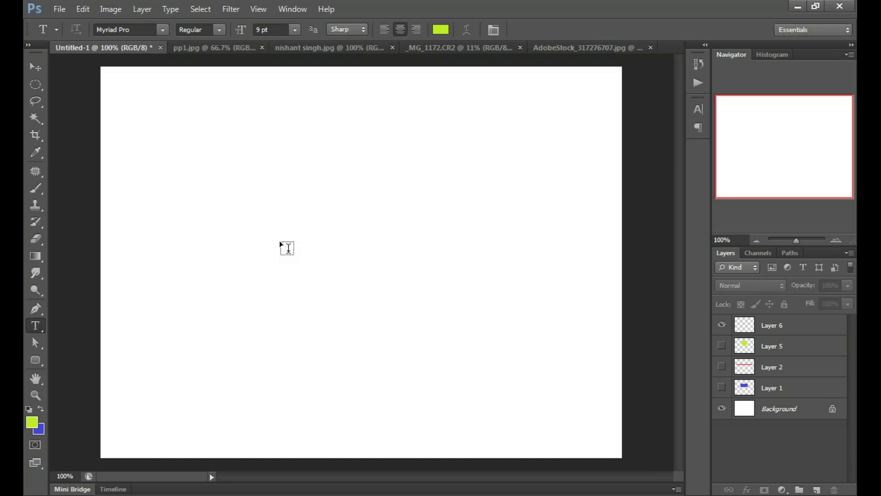
pyautogui.click(288, 248)
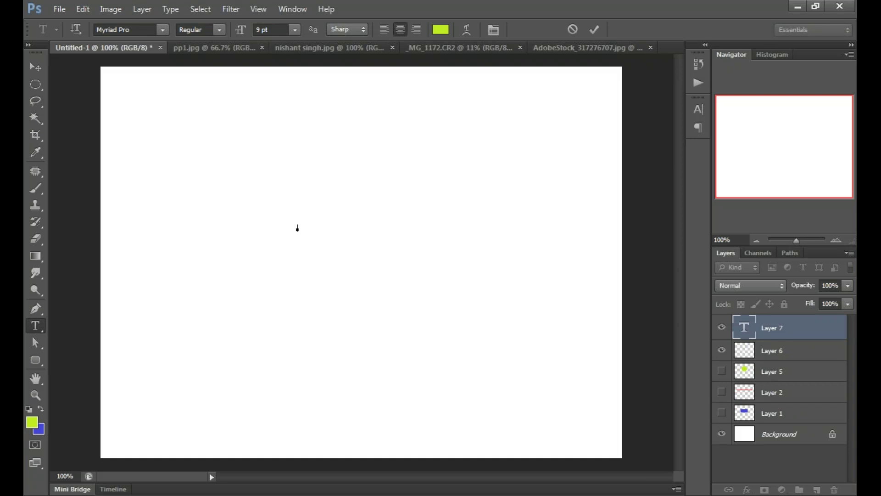
pyautogui.click(294, 29)
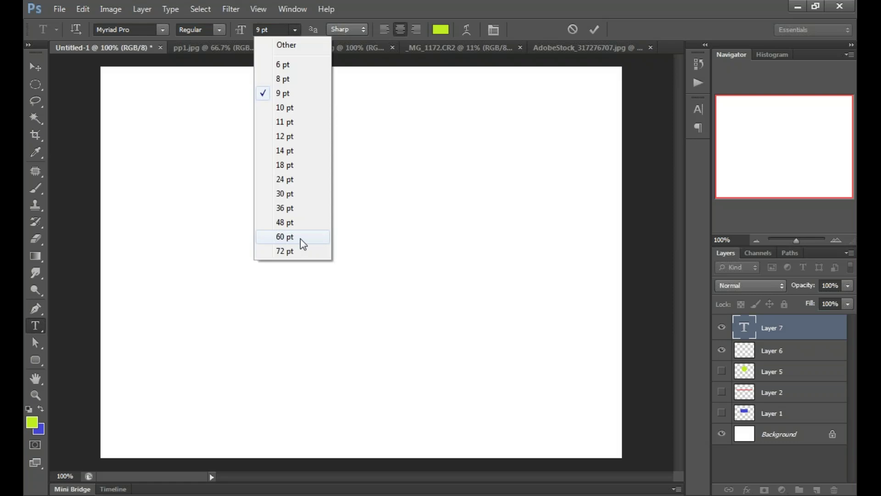
pyautogui.click(300, 238)
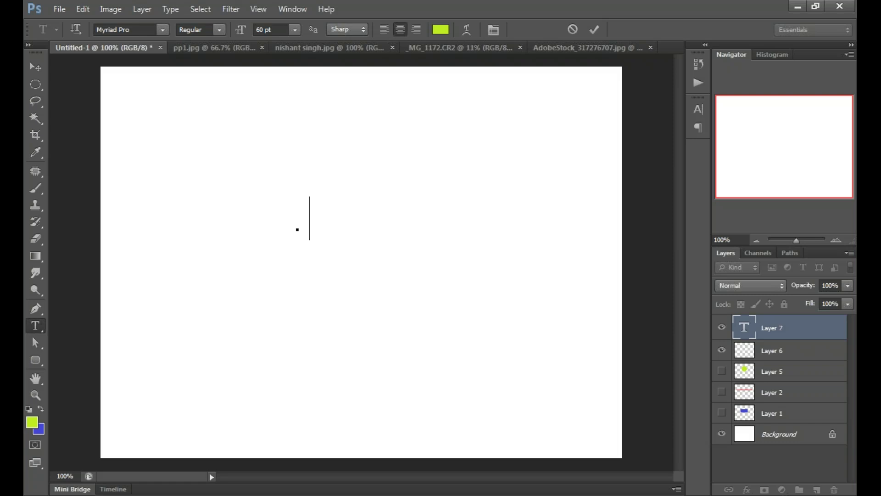
# Step: Type the word Photoshop, correcting the misspelled 'Phooshop'
pyautogui.write('Phoo')
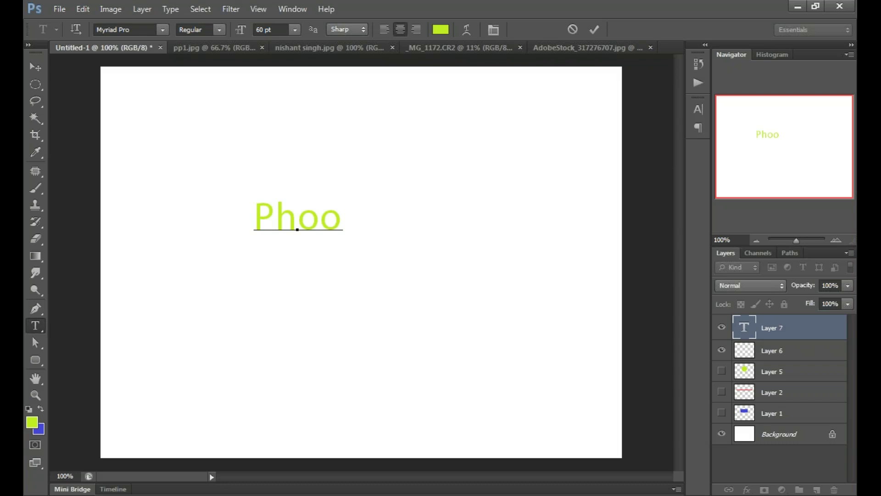
pyautogui.write('shop')
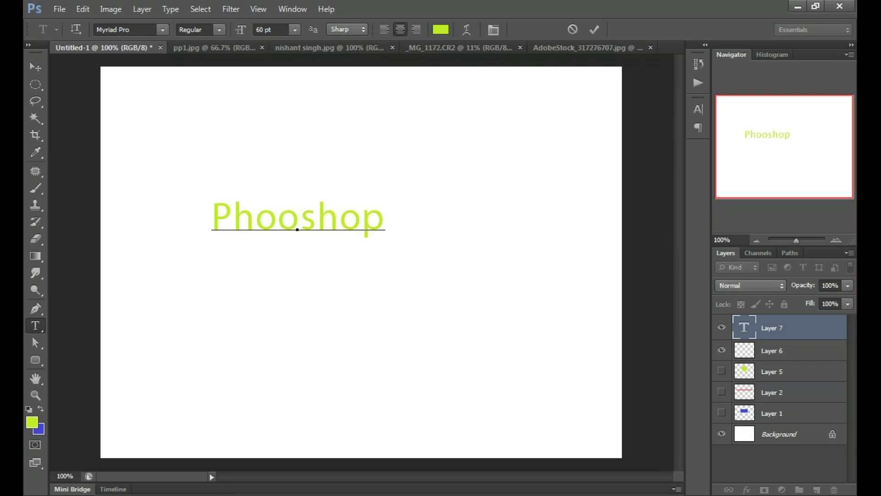
pyautogui.moveTo(278, 218); pyautogui.dragTo(301, 217)
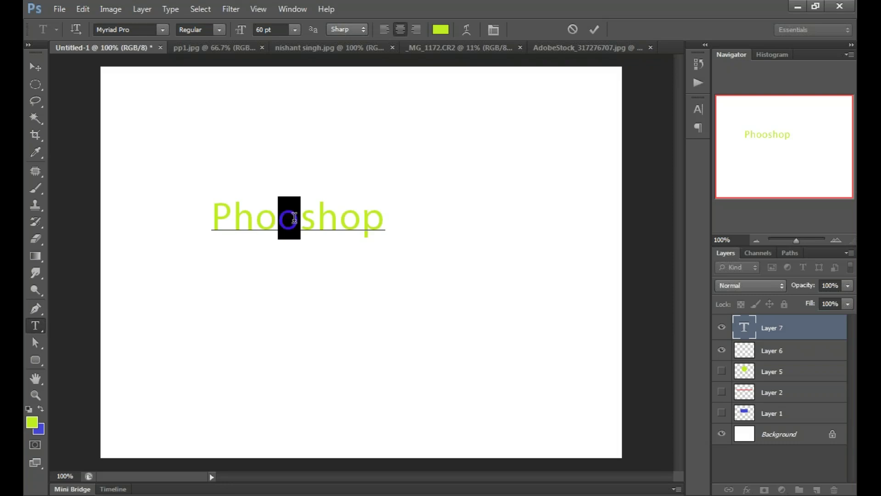
pyautogui.moveTo(384, 216); pyautogui.dragTo(233, 216)
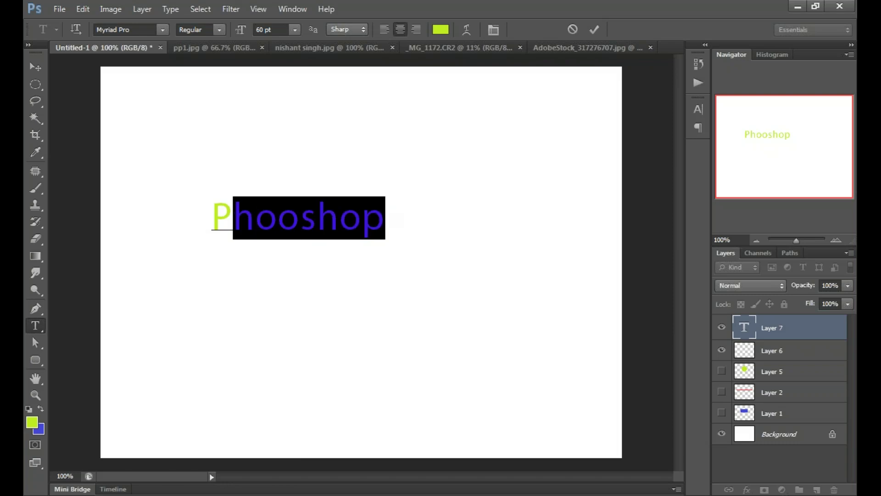
pyautogui.hotkey('ctrl', 'a')
pyautogui.click(245, 207)
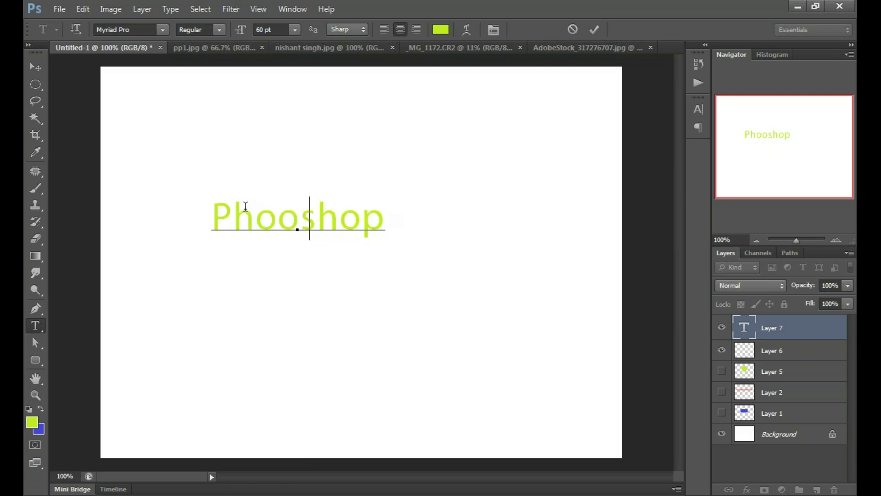
pyautogui.press('BackSpace')
pyautogui.press('BackSpace')
pyautogui.press('BackSpace')
pyautogui.press('BackSpace')
pyautogui.press('BackSpace')
pyautogui.write('to')
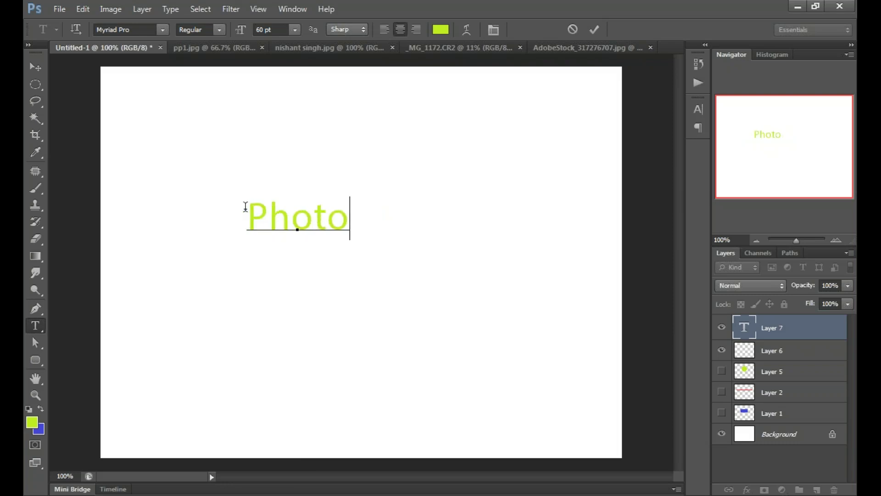
pyautogui.write('shop')
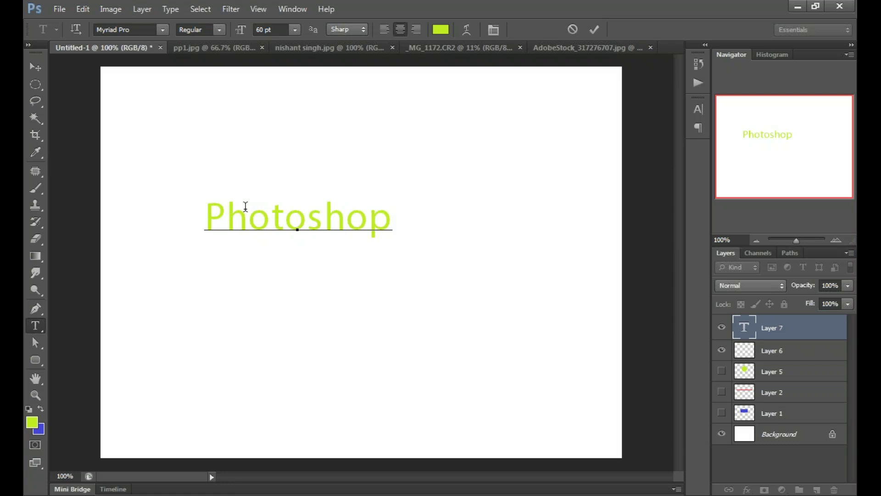
# Step: Select the text and try the Accidental Presidency font on it
pyautogui.click(324, 218)
pyautogui.hotkey('shift', 'End')
pyautogui.moveTo(302, 219); pyautogui.dragTo(205, 219)
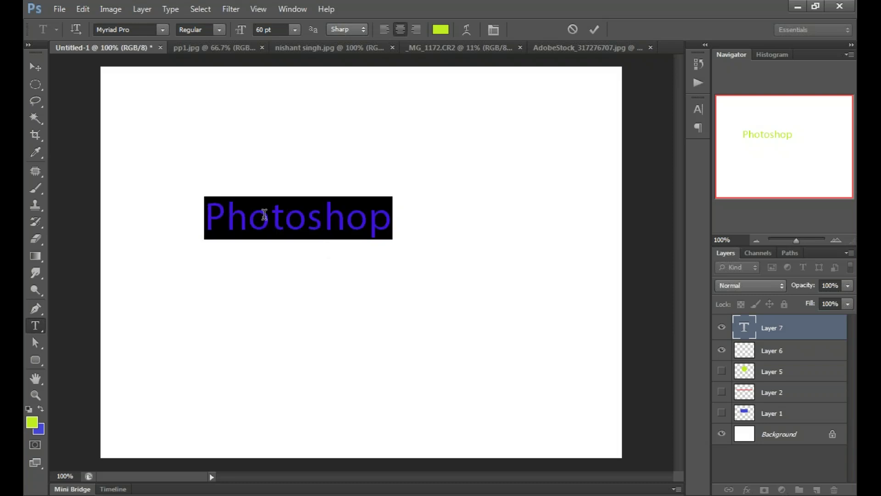
pyautogui.click(265, 214)
pyautogui.moveTo(391, 220); pyautogui.dragTo(205, 216)
pyautogui.click(162, 30)
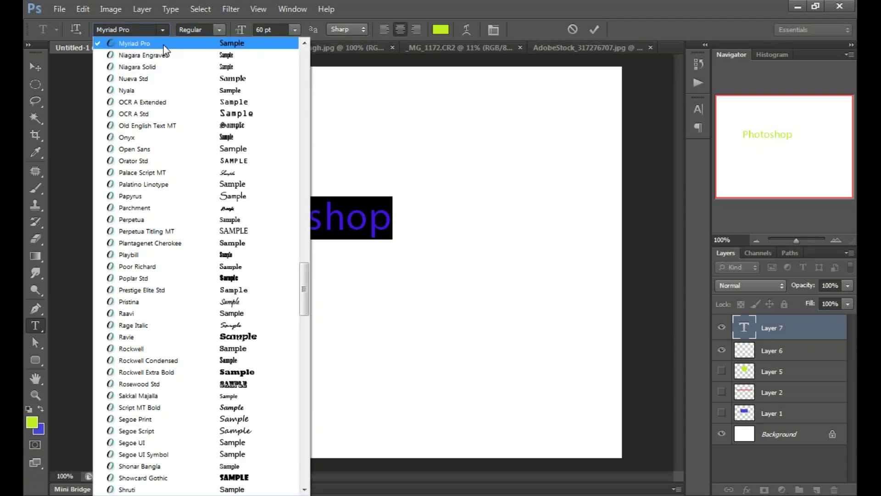
pyautogui.scroll(6, 166, 51)
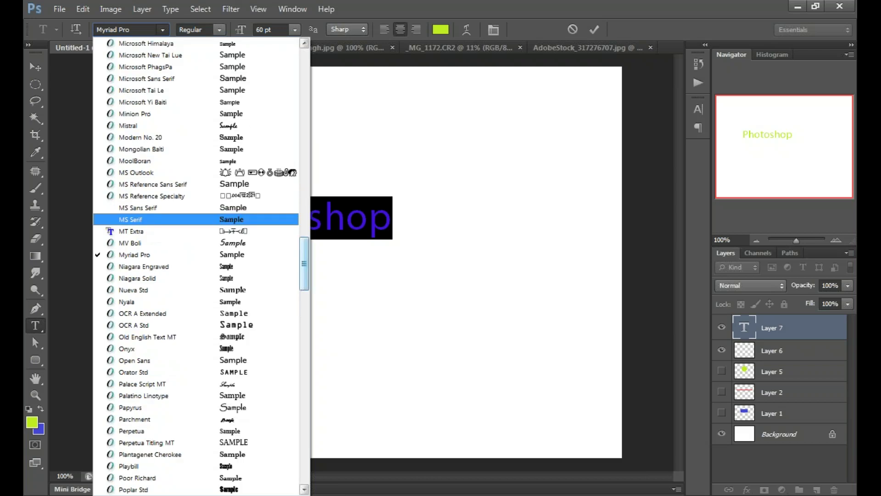
pyautogui.scroll(20, 270, 54)
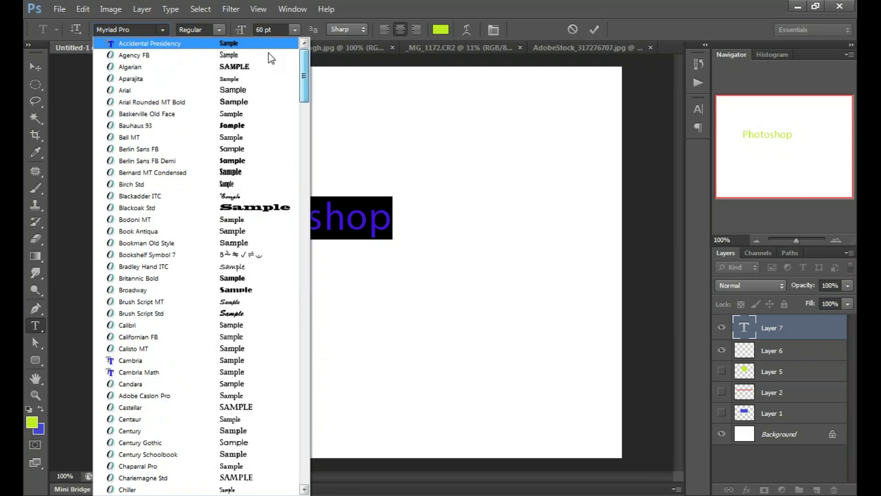
pyautogui.press('Return')
# Step: Change the font to Algerian so it reads PHOTOSHOP, and reselect the whole word
pyautogui.click(163, 30)
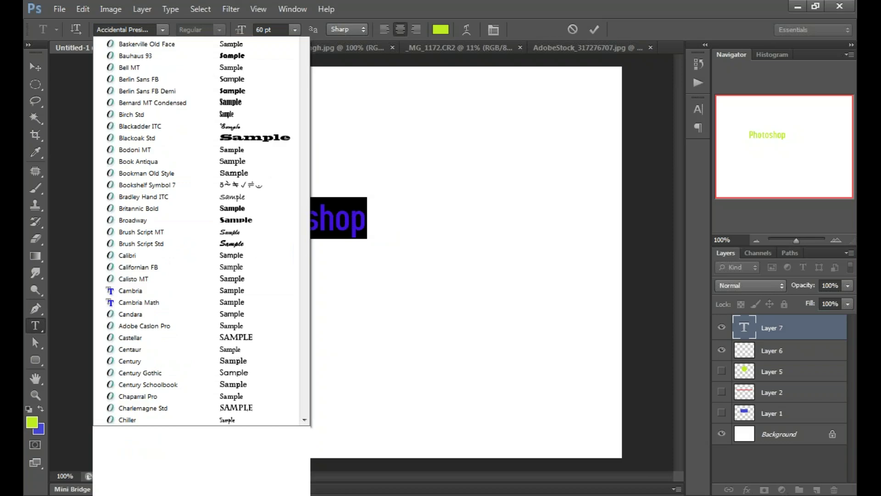
pyautogui.scroll(2, 239, 124)
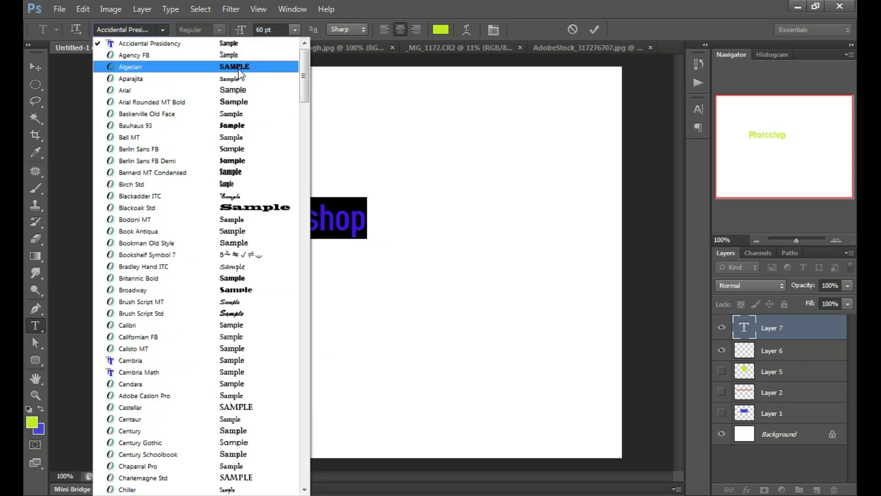
pyautogui.click(239, 67)
pyautogui.click(295, 225)
pyautogui.moveTo(295, 225); pyautogui.dragTo(407, 219)
pyautogui.doubleClick(206, 219)
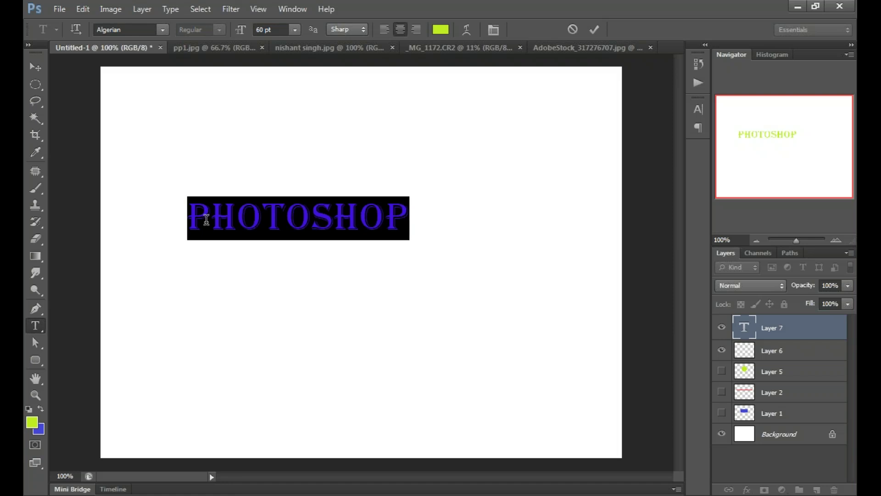
pyautogui.hotkey('ctrl', 'h')
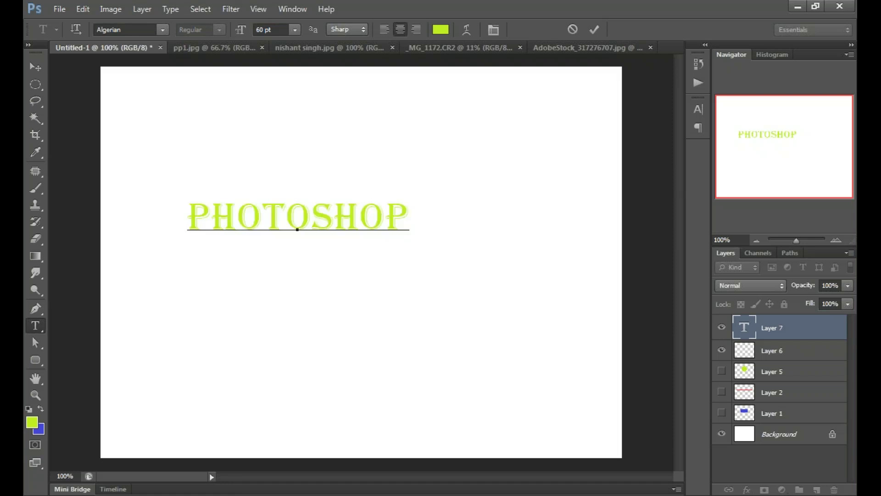
pyautogui.hotkey('ctrl', 'h')
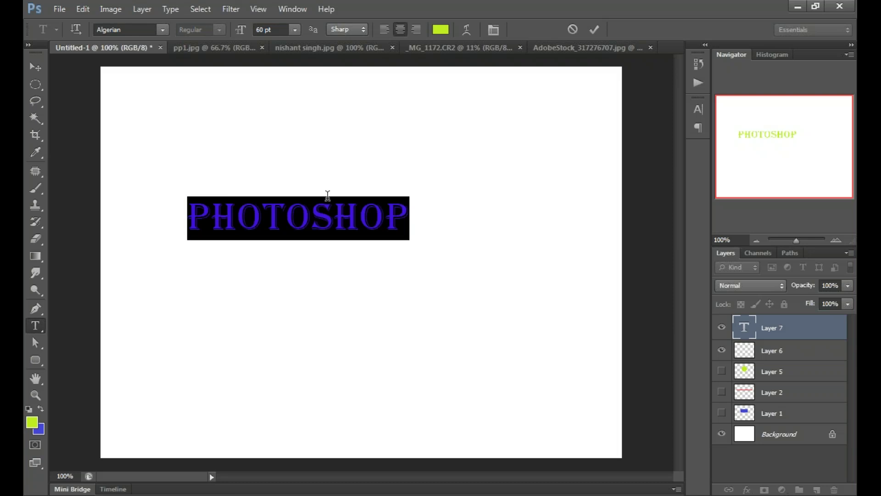
pyautogui.click(295, 30)
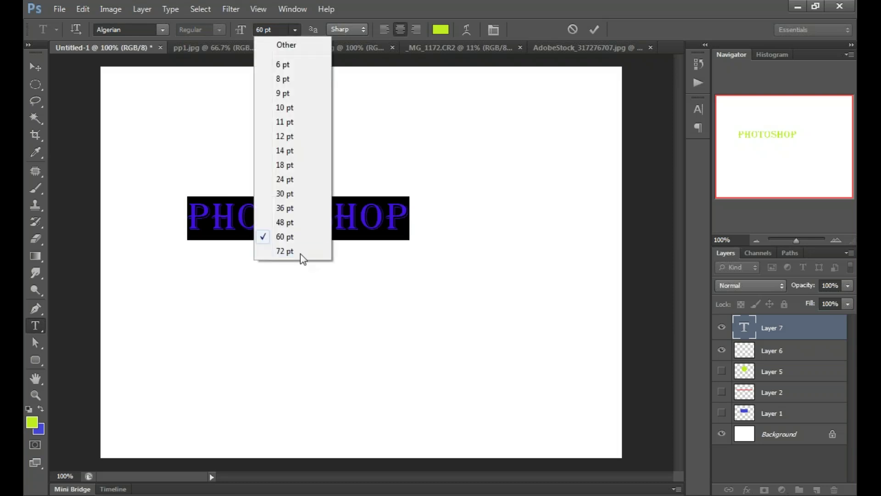
# Step: Resize the PHOTOSHOP text to 72 pt, then to 100 pt, and reselect it
pyautogui.click(285, 251)
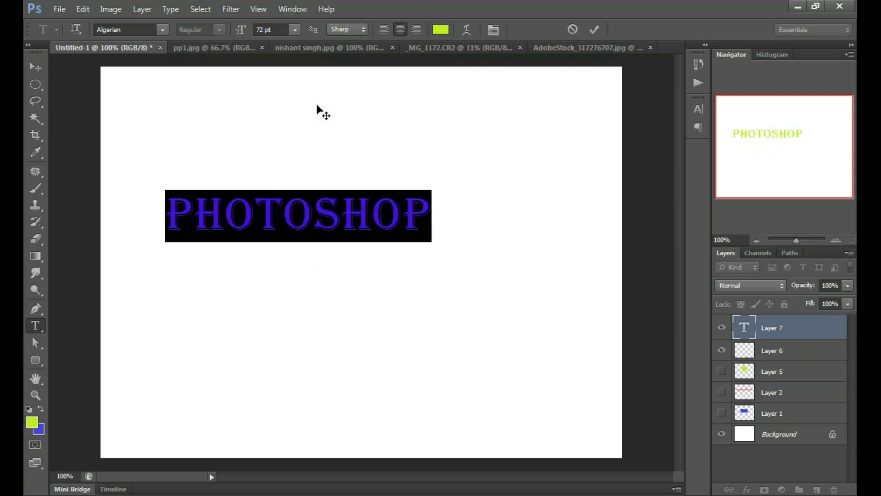
pyautogui.click(295, 30)
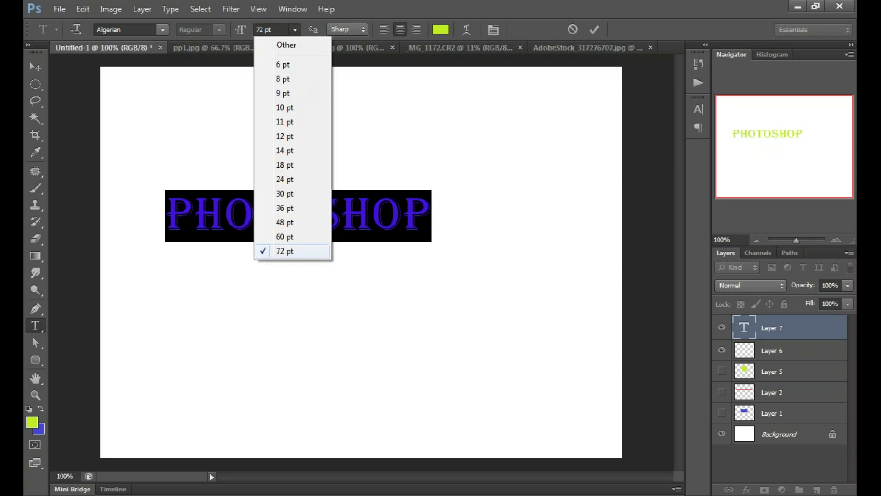
pyautogui.click(298, 253)
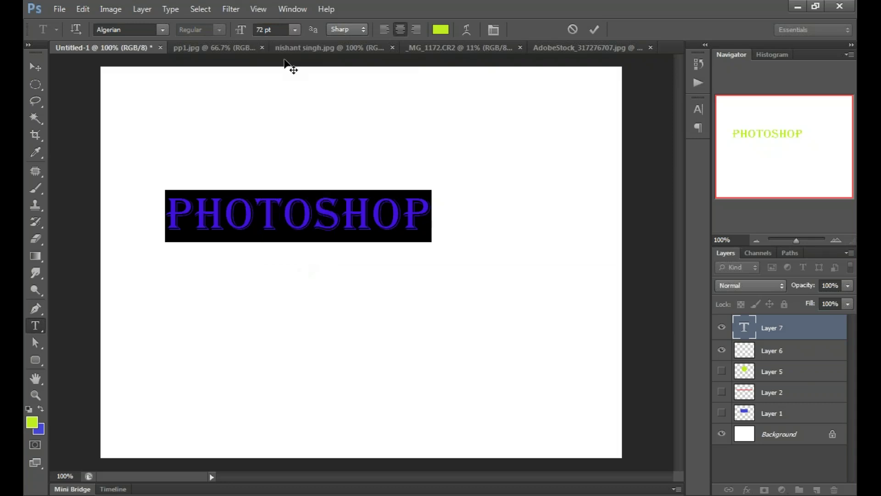
pyautogui.click(270, 30)
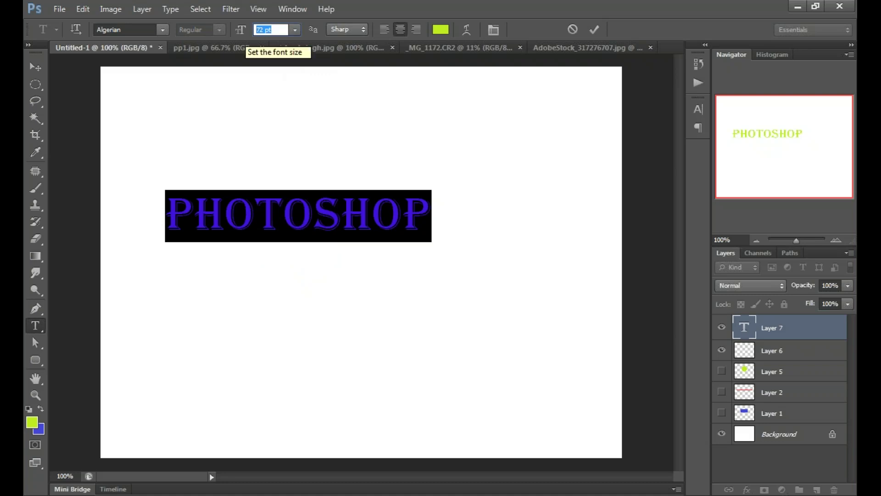
pyautogui.write('1')
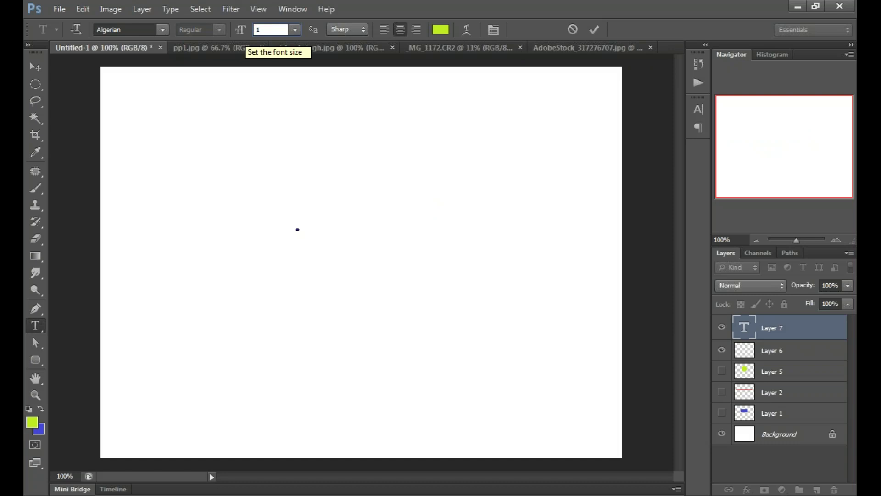
pyautogui.write('00')
pyautogui.press('Return')
pyautogui.moveTo(360, 263); pyautogui.dragTo(417, 263)
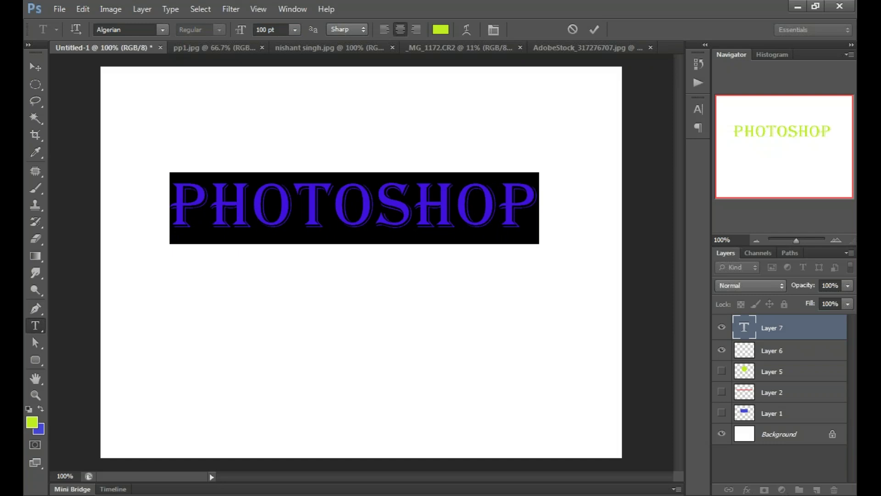
pyautogui.moveTo(537, 205); pyautogui.dragTo(155, 196)
# Step: Colour the PHOTOSHOP text pinkish red (ed1f4a) and reselect the whole word
pyautogui.click(441, 30)
pyautogui.click(751, 190)
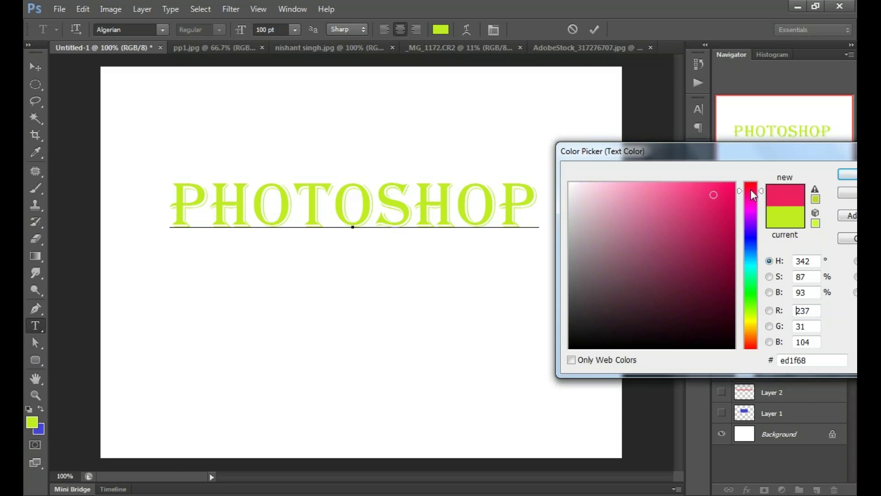
pyautogui.moveTo(751, 189); pyautogui.dragTo(751, 187)
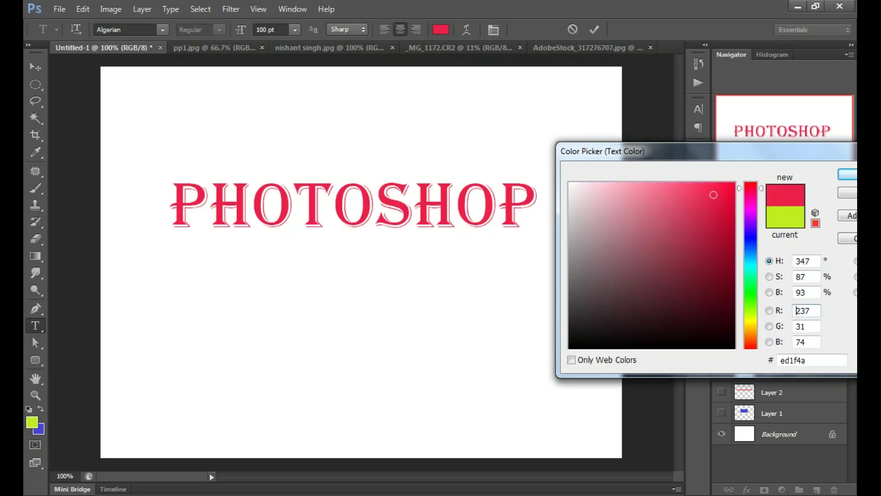
pyautogui.press('Return')
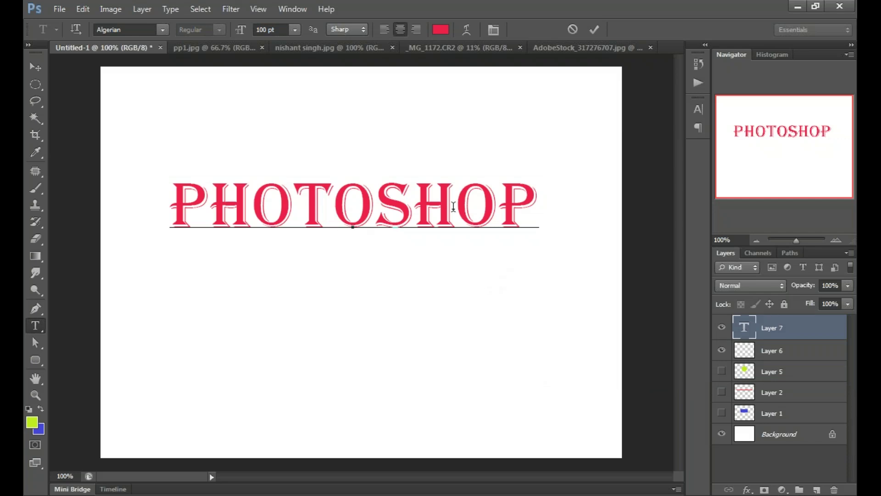
pyautogui.moveTo(538, 209); pyautogui.dragTo(170, 211)
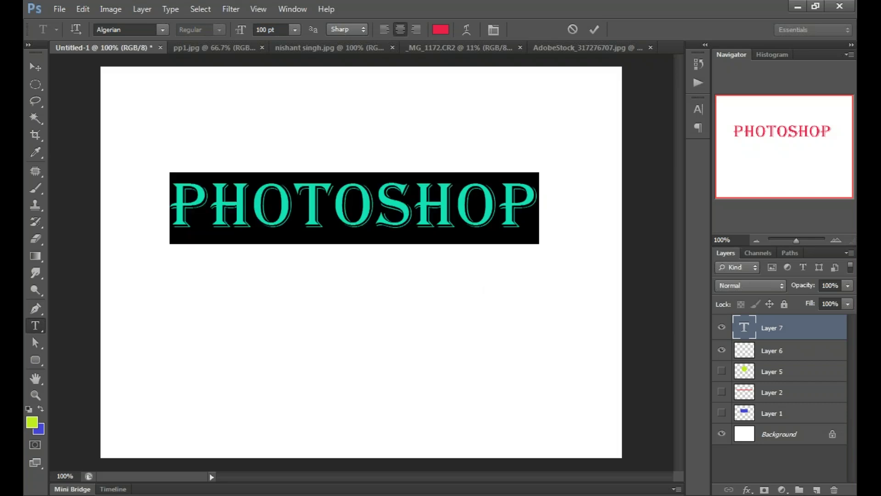
# Step: Switch the font to Brush Script Std, replace the word with Hello, and commit it
pyautogui.click(162, 29)
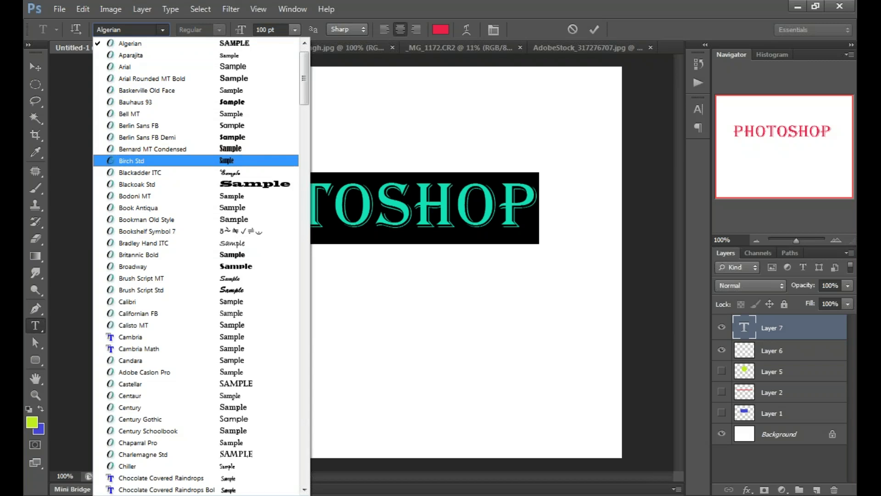
pyautogui.click(138, 290)
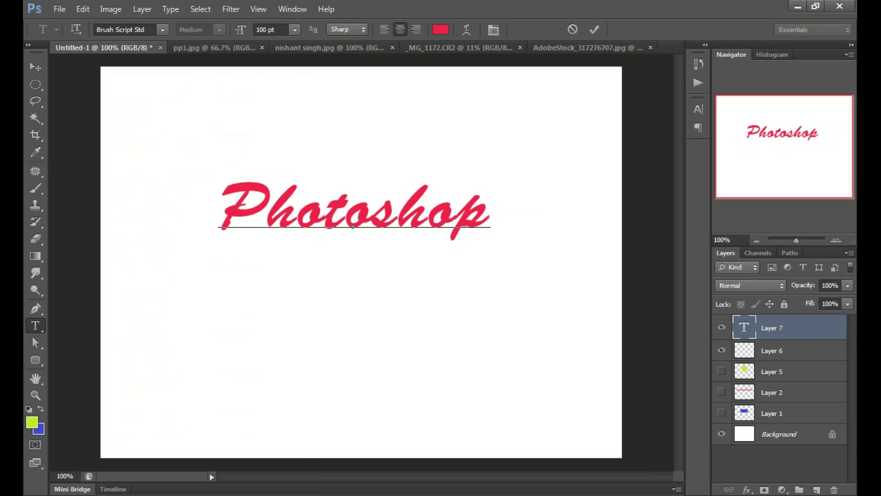
pyautogui.hotkey('shift', 'Left')
pyautogui.hotkey('shift', 'Left')
pyautogui.hotkey('shift', 'Left')
pyautogui.hotkey('shift', 'Left')
pyautogui.hotkey('shift', 'Left')
pyautogui.hotkey('shift', 'Left')
pyautogui.hotkey('shift', 'Left')
pyautogui.hotkey('shift', 'Left')
pyautogui.hotkey('shift', 'Left')
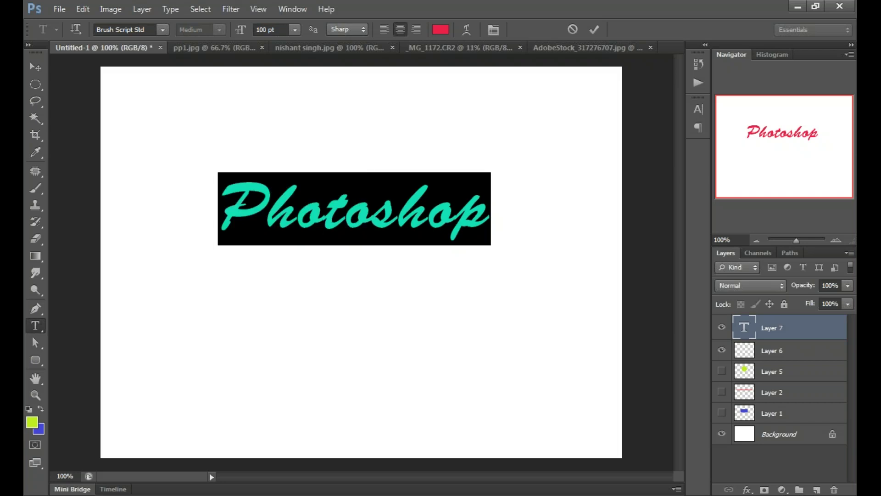
pyautogui.write('Hell')
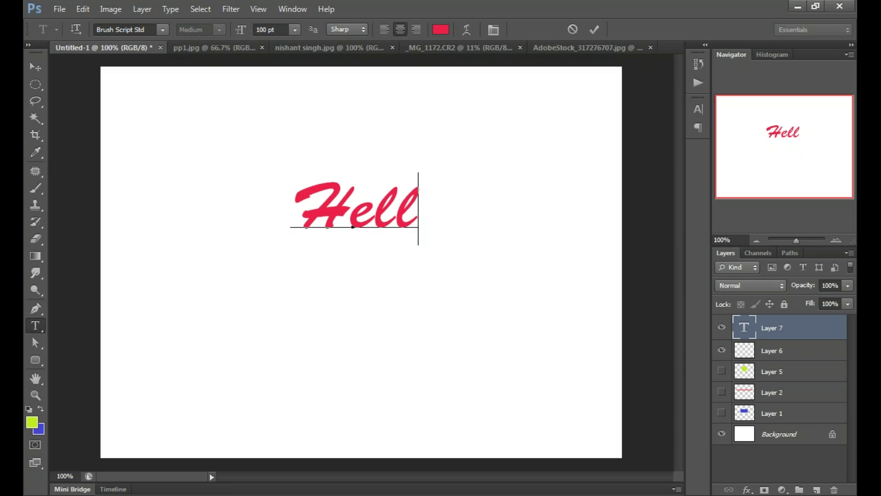
pyautogui.write('o')
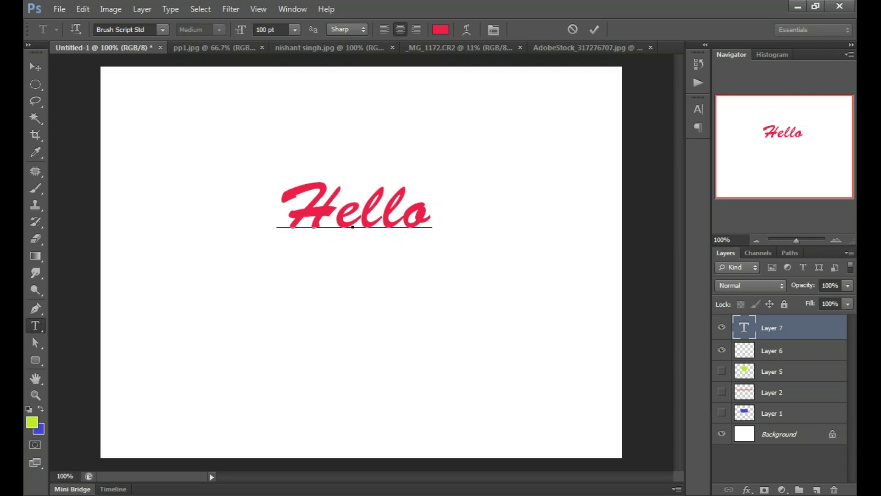
pyautogui.hotkey('ctrl', 'Return')
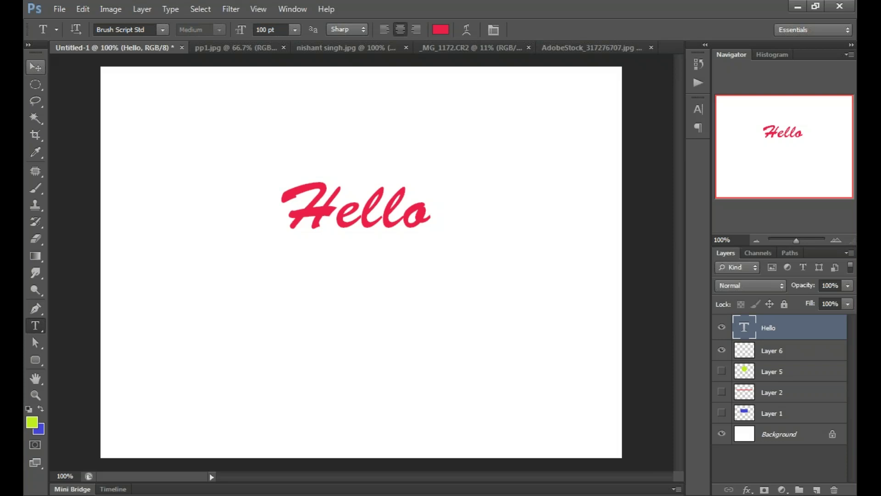
# Step: Drag the red Hello text with the Move tool up to the canvas's top centre
pyautogui.click(35, 67)
pyautogui.moveTo(330, 184); pyautogui.dragTo(354, 83)
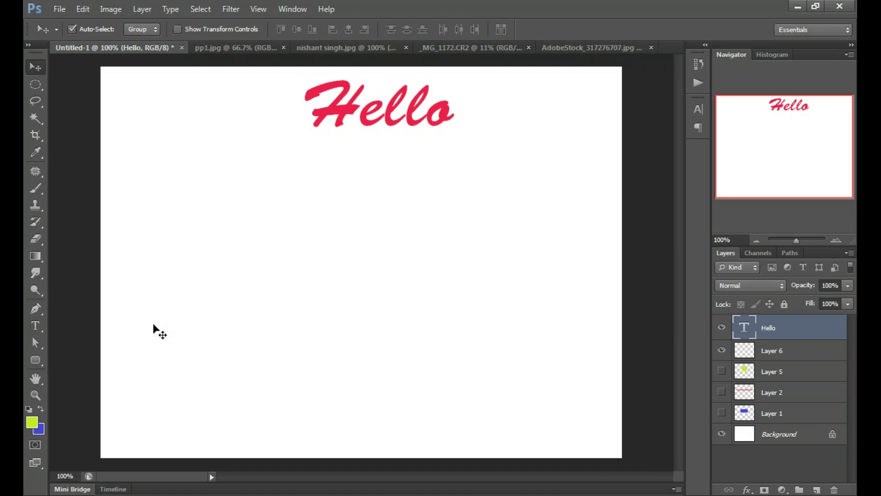
pyautogui.press('t')
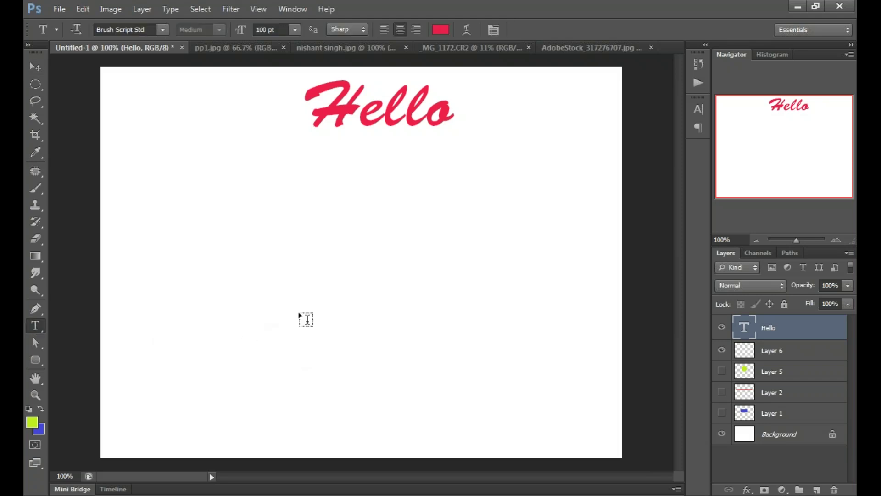
# Step: Type the word 'Smile' on a new text line below Hello, fixing the typo
pyautogui.click(248, 325)
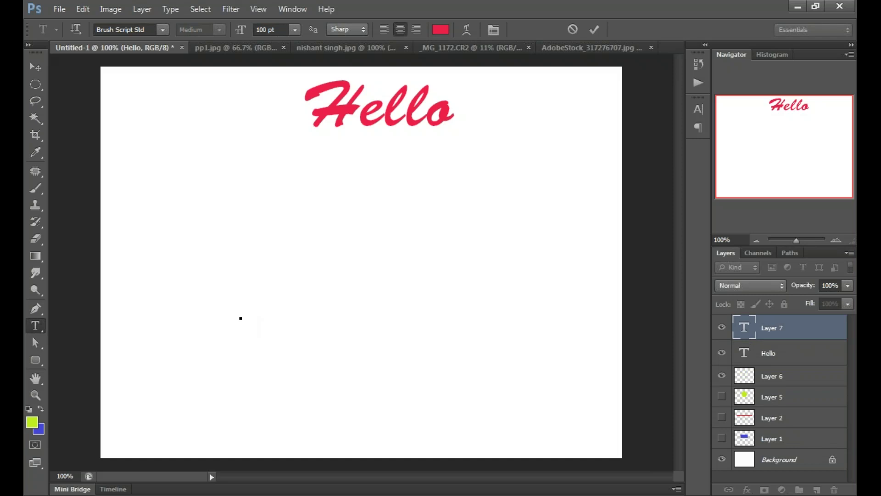
pyautogui.write('Smle')
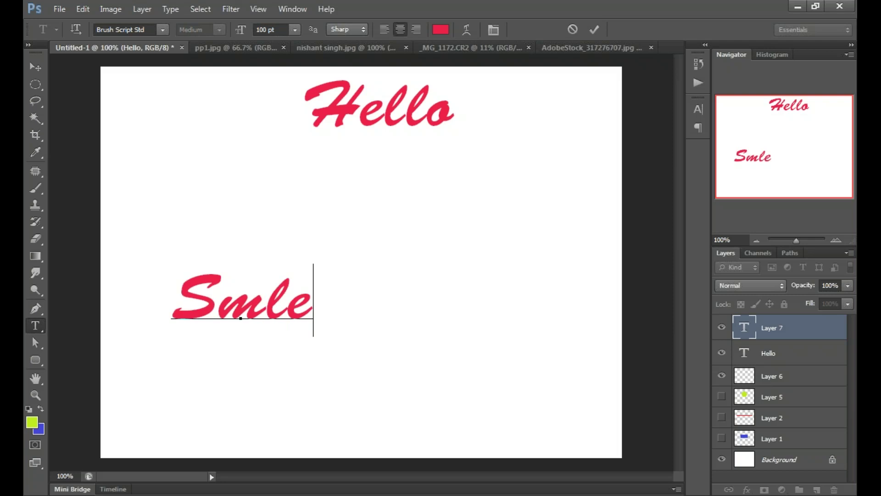
pyautogui.press('BackSpace')
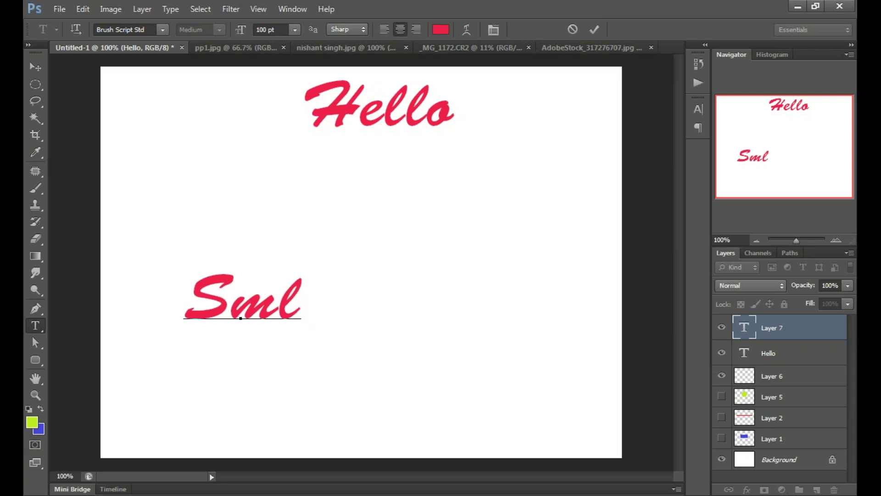
pyautogui.press('BackSpace')
pyautogui.write('i')
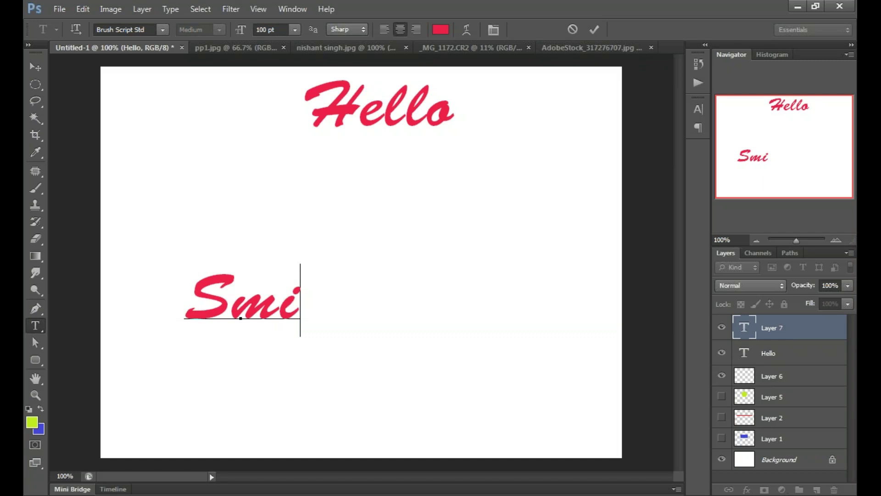
pyautogui.write('le')
# Step: Format the Smile text in Comic Sans MS at 72 pt
pyautogui.moveTo(320, 310); pyautogui.dragTo(163, 312)
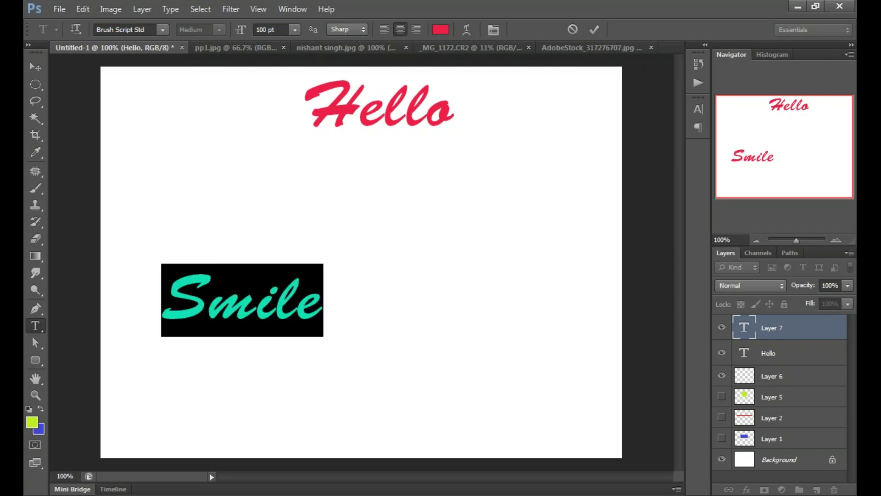
pyautogui.click(162, 30)
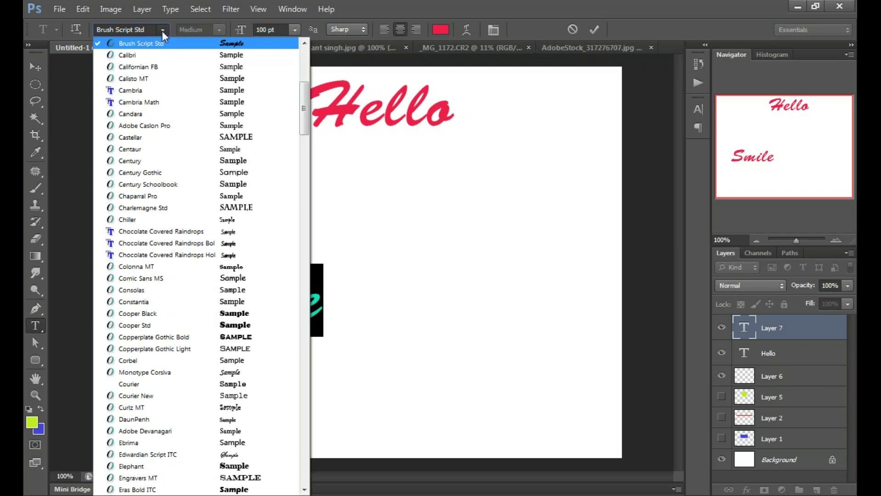
pyautogui.click(260, 282)
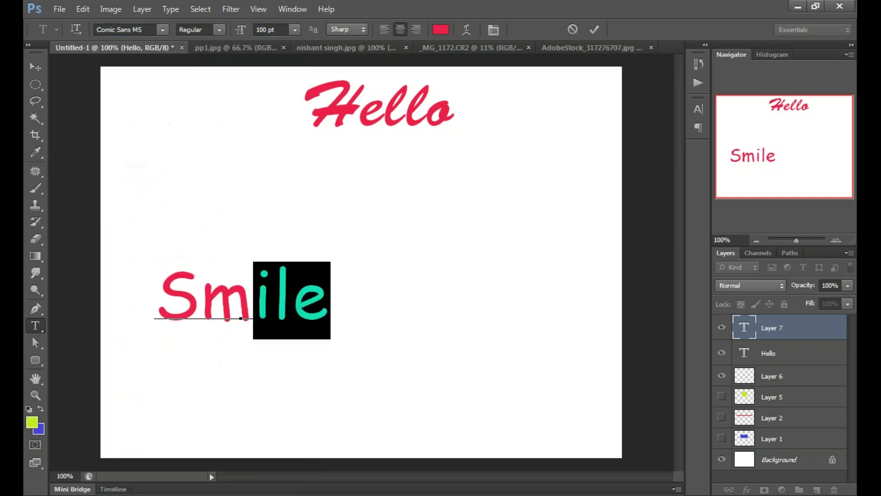
pyautogui.hotkey('ctrl', 'a')
pyautogui.click(295, 30)
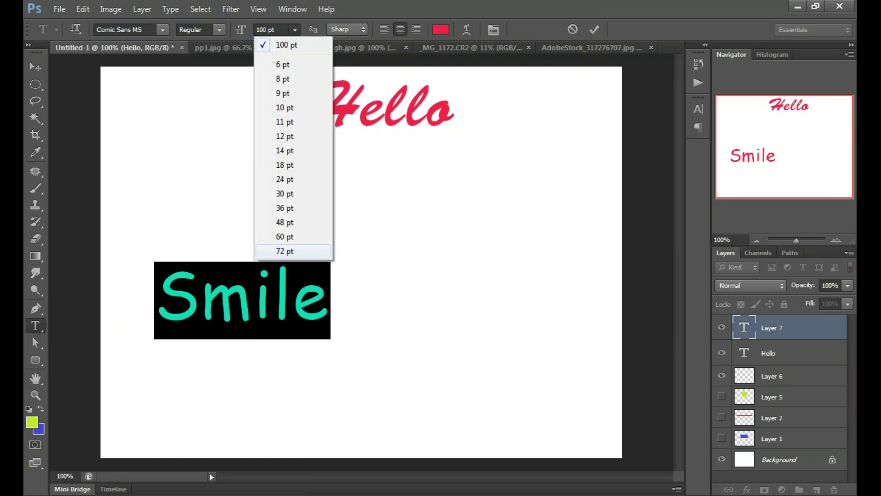
pyautogui.click(284, 251)
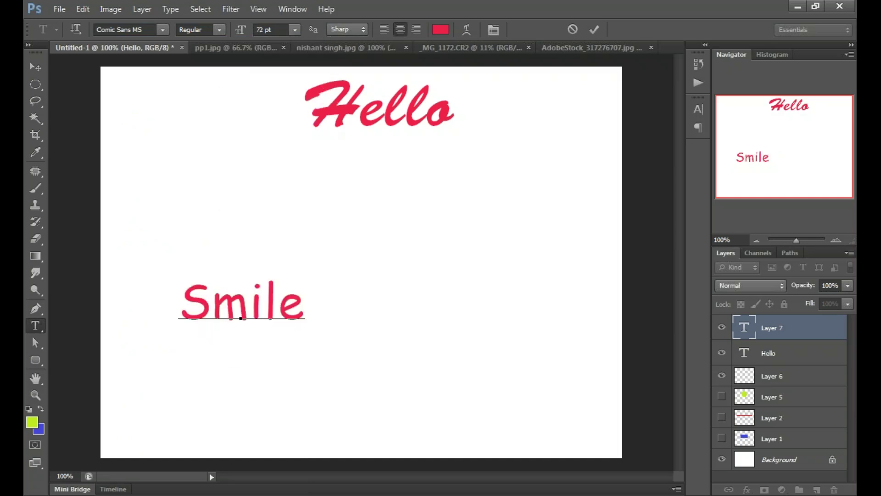
pyautogui.hotkey('ctrl', 'a')
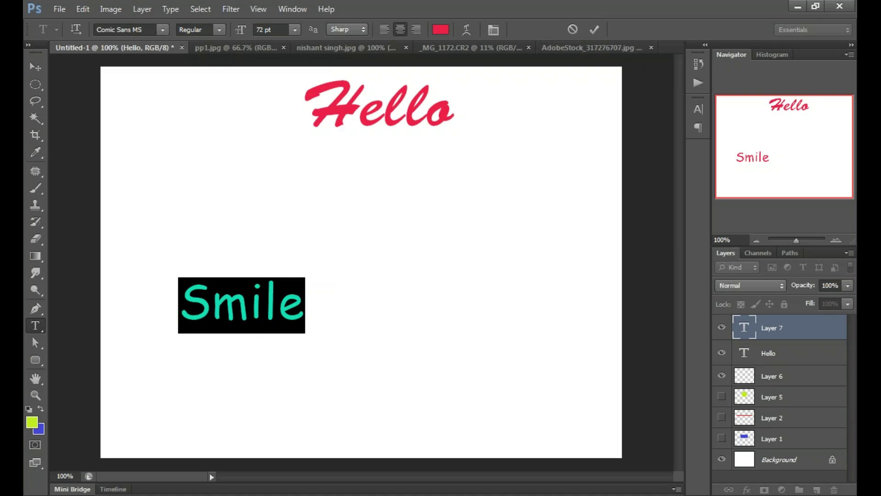
# Step: Recolour the Smile text a light blue and commit the text layer
pyautogui.click(440, 29)
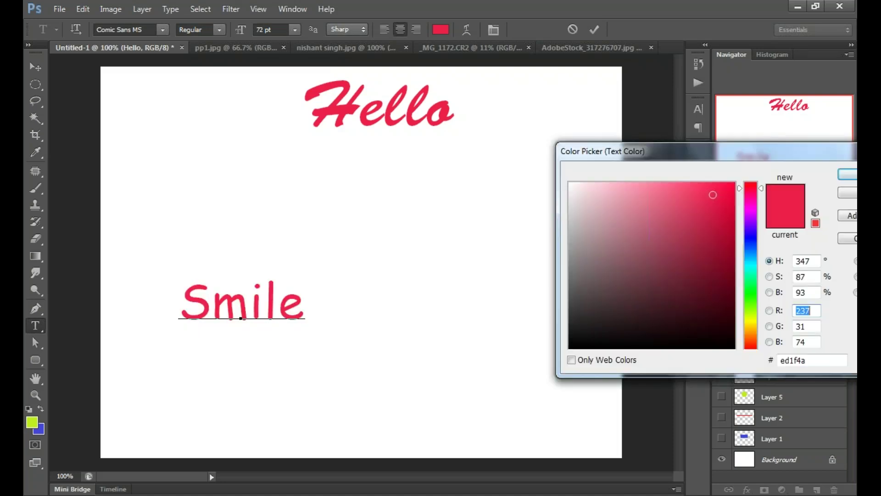
pyautogui.click(751, 241)
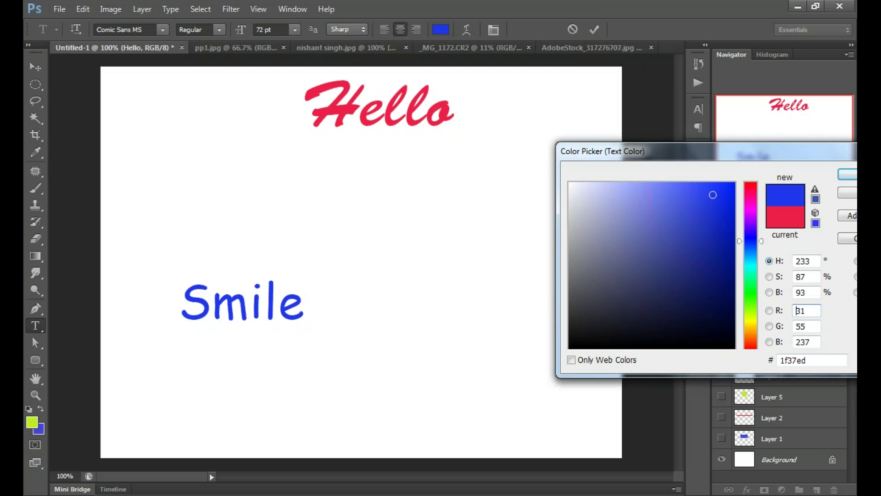
pyautogui.click(680, 197)
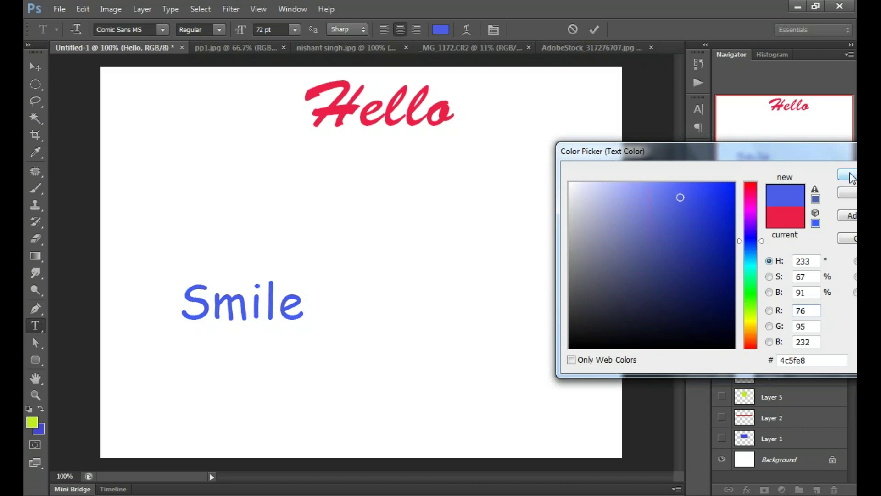
pyautogui.click(850, 175)
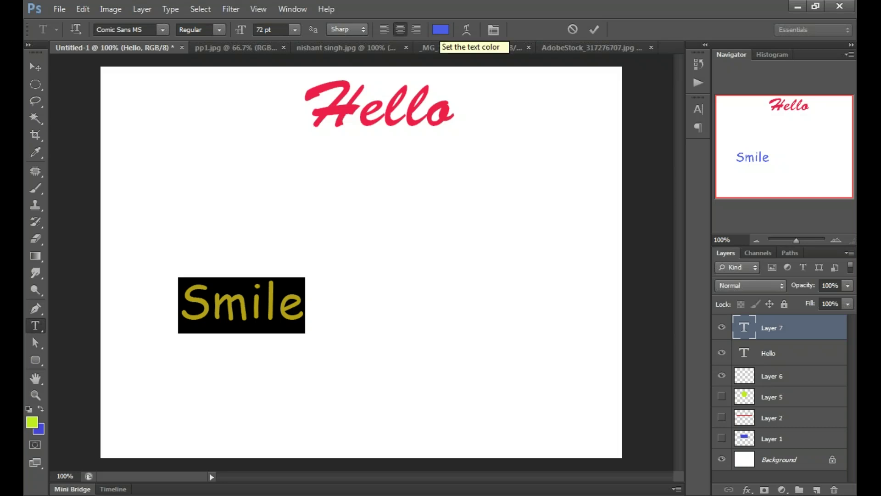
pyautogui.click(273, 307)
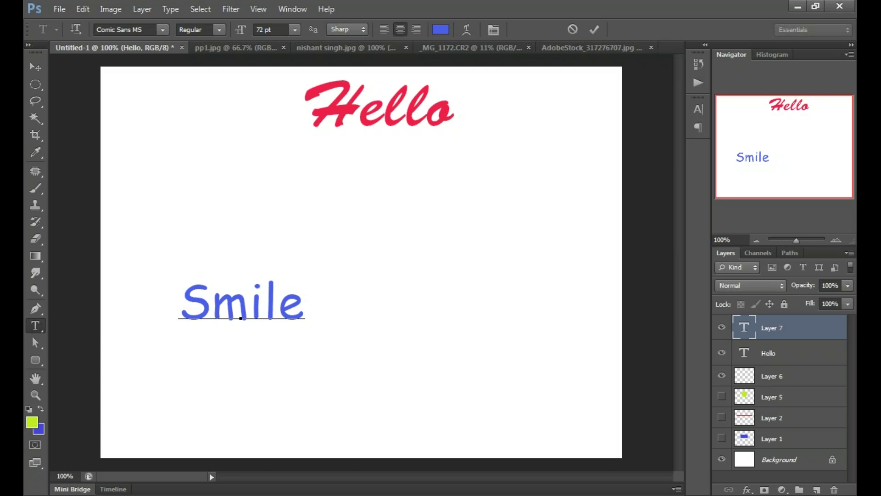
pyautogui.hotkey('ctrl', 'Return')
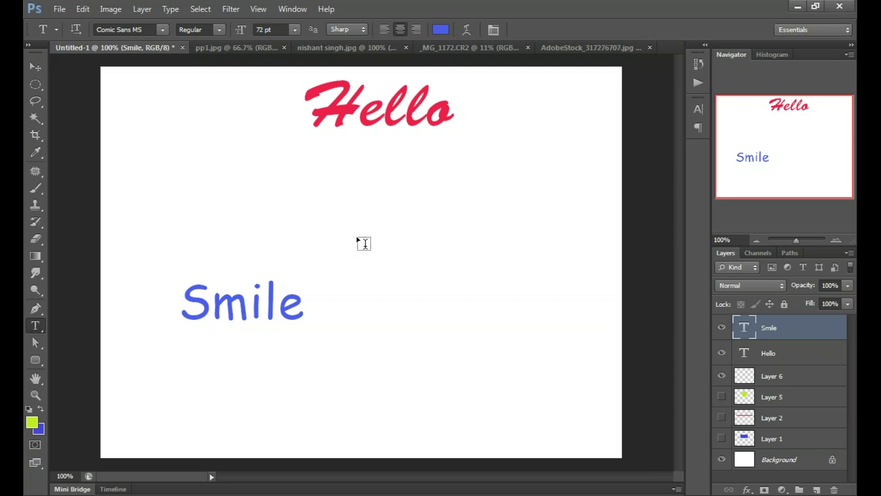
# Step: Type 'Sample text' on a new line between Hello and Smile
pyautogui.click(331, 235)
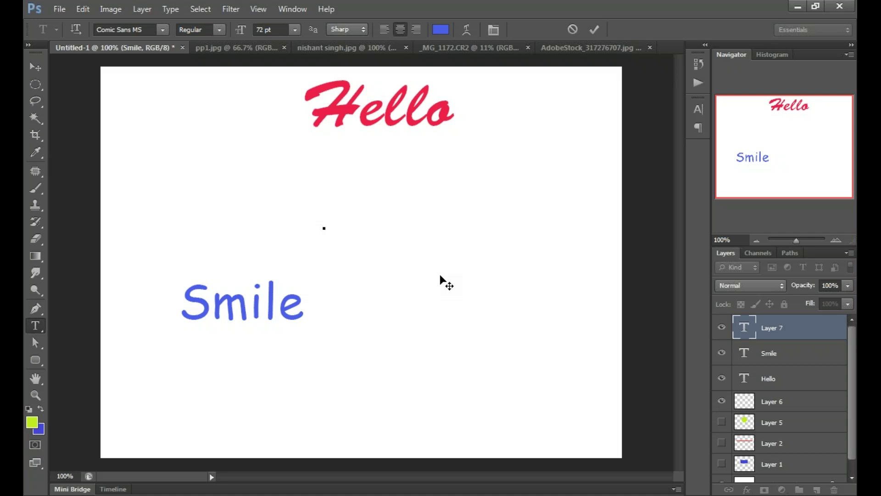
pyautogui.write('Sam')
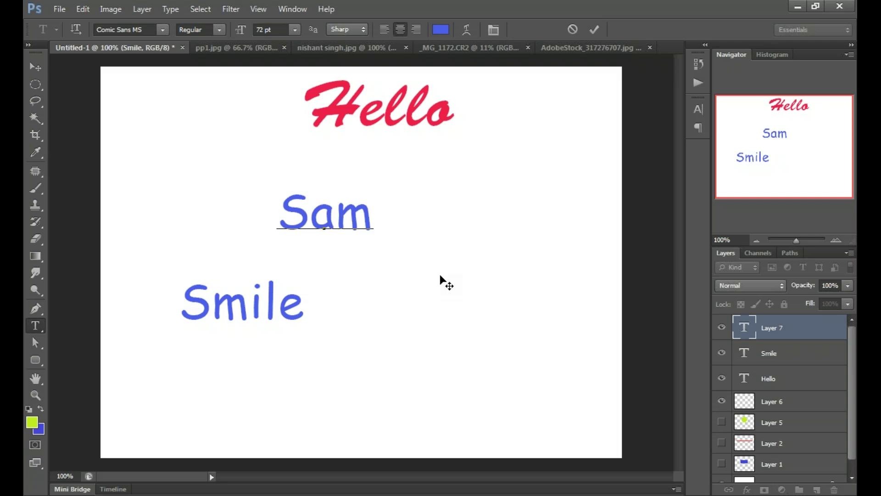
pyautogui.write('p')
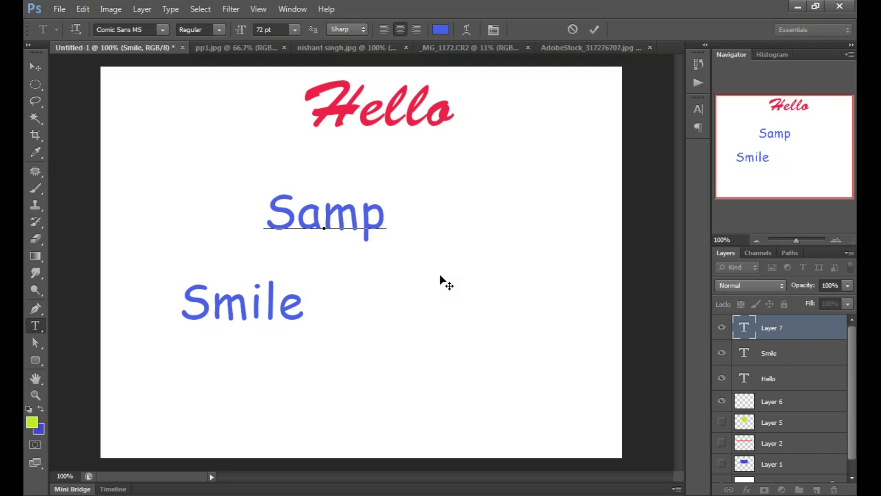
pyautogui.write('le')
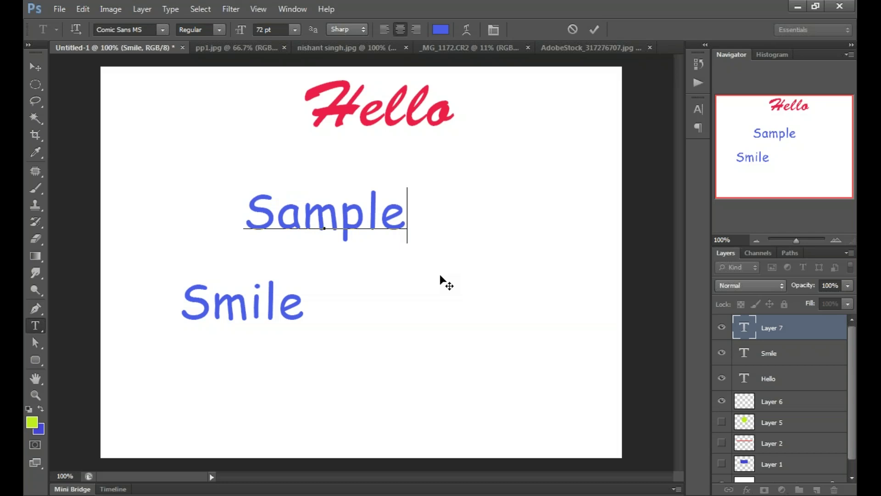
pyautogui.write(' tet')
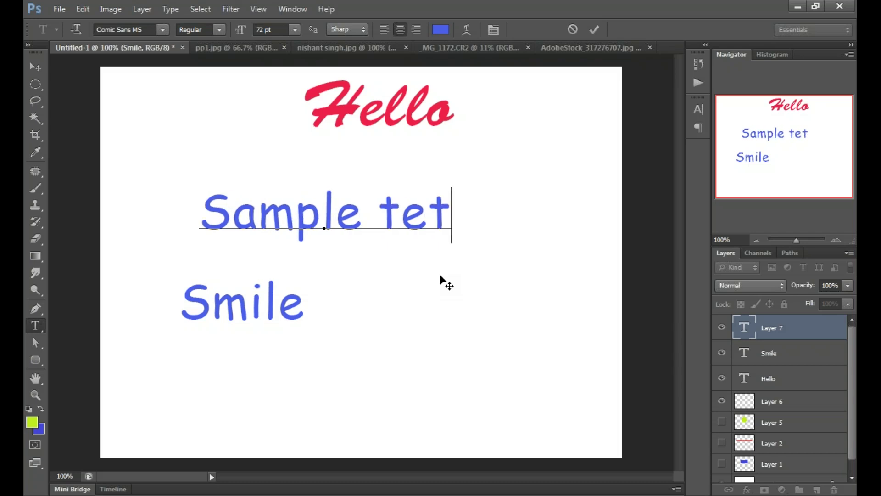
pyautogui.press('BackSpace')
pyautogui.write('x')
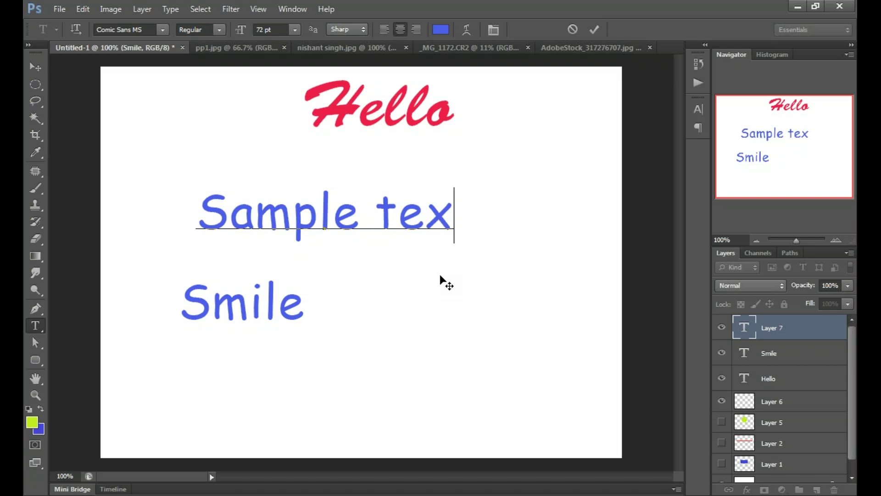
pyautogui.write('t')
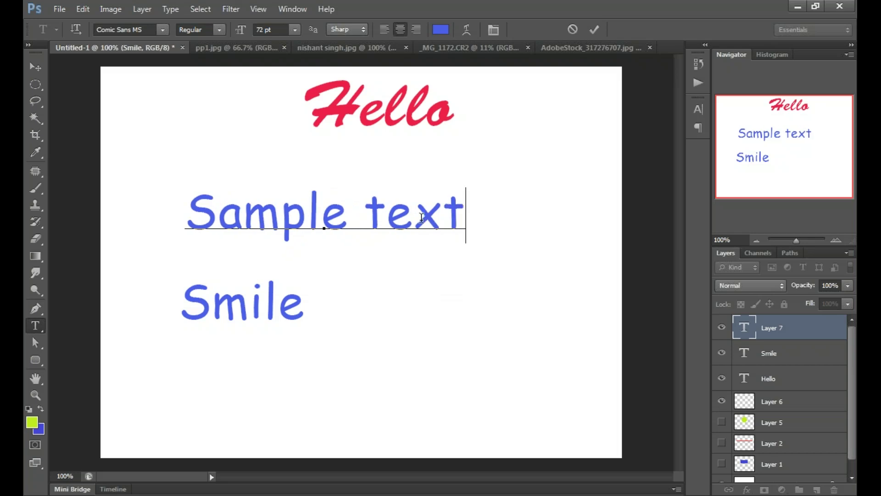
# Step: Set the 'Sample text' font to Mistral after trying Copperplate Gothic Bold
pyautogui.moveTo(465, 215); pyautogui.dragTo(185, 216)
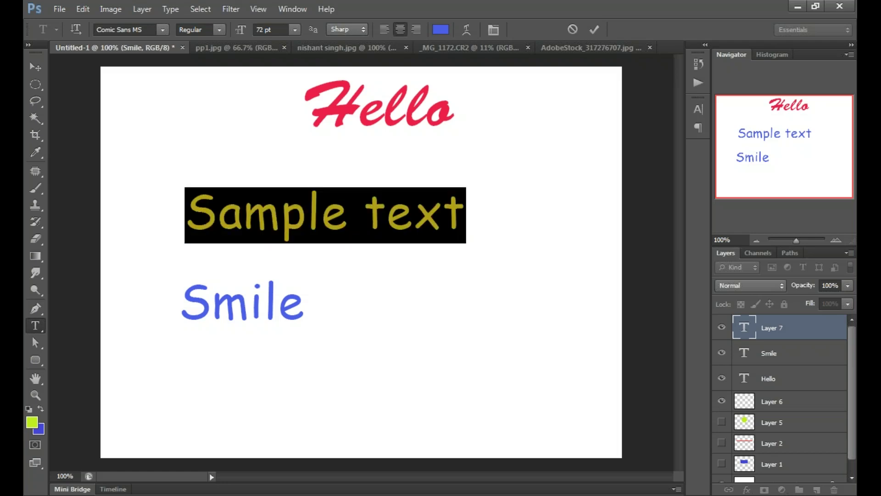
pyautogui.click(163, 29)
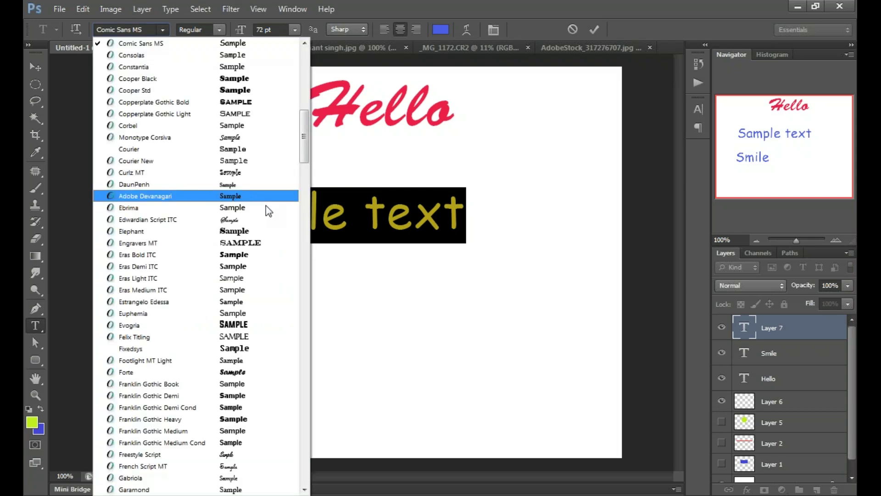
pyautogui.click(238, 114)
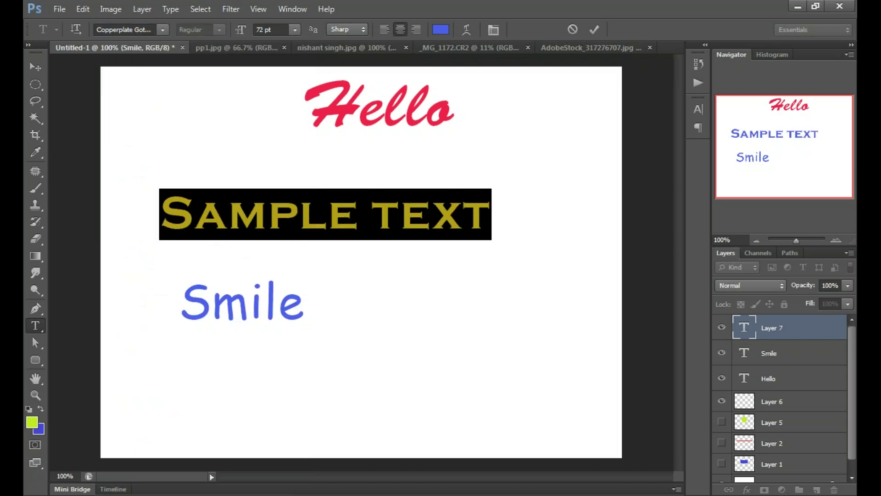
pyautogui.click(162, 30)
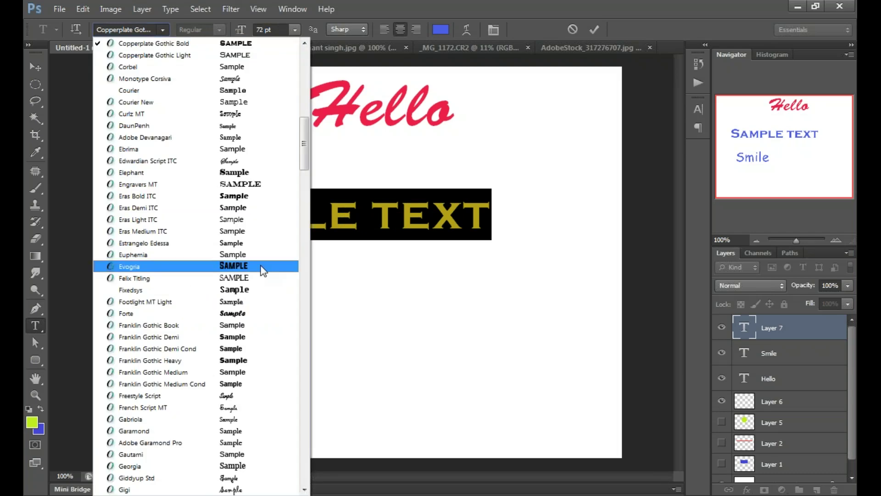
pyautogui.press('Up')
pyautogui.press('Up')
pyautogui.press('Up')
pyautogui.moveTo(305, 162); pyautogui.dragTo(310, 267)
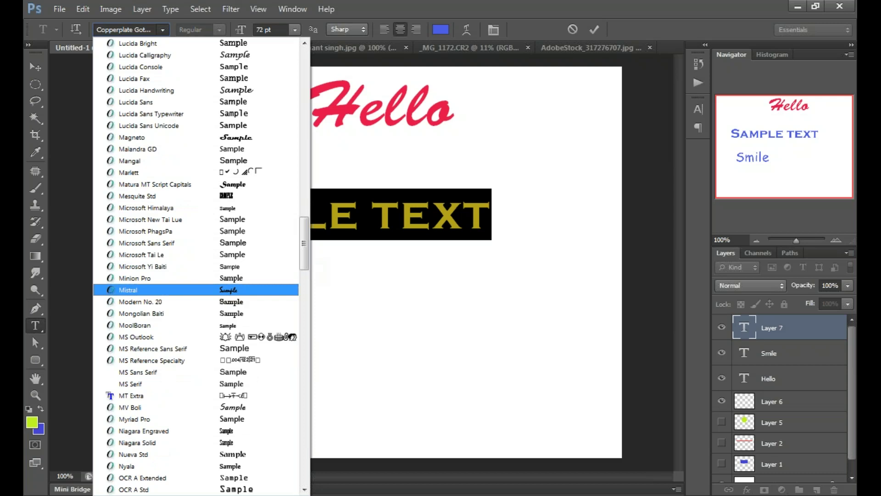
pyautogui.press('Return')
pyautogui.click(372, 219)
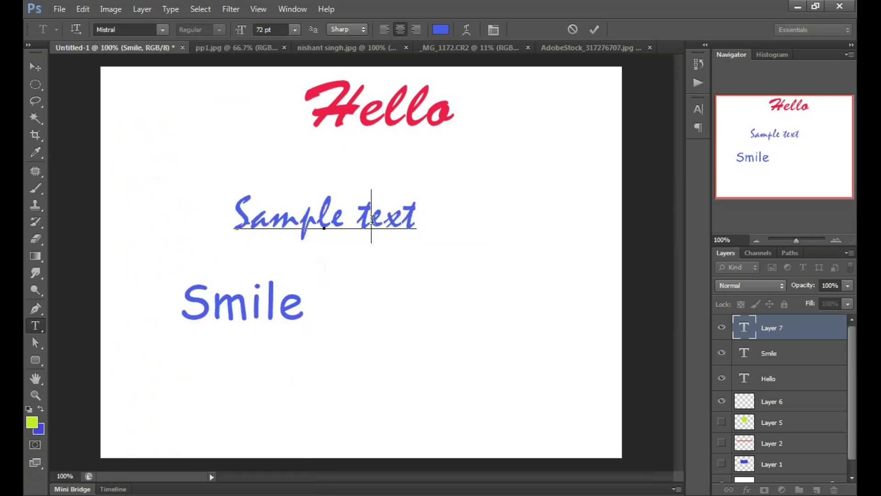
pyautogui.press('ctrl')
# Step: Reposition the three texts: Sample text top left, Smile centre right, Hello lower left
pyautogui.moveTo(378, 105); pyautogui.dragTo(523, 147)
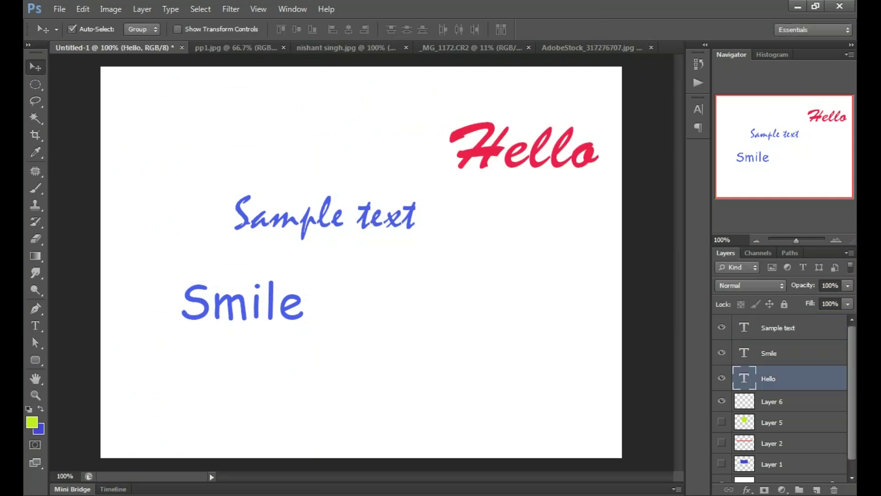
pyautogui.moveTo(404, 216); pyautogui.dragTo(321, 110)
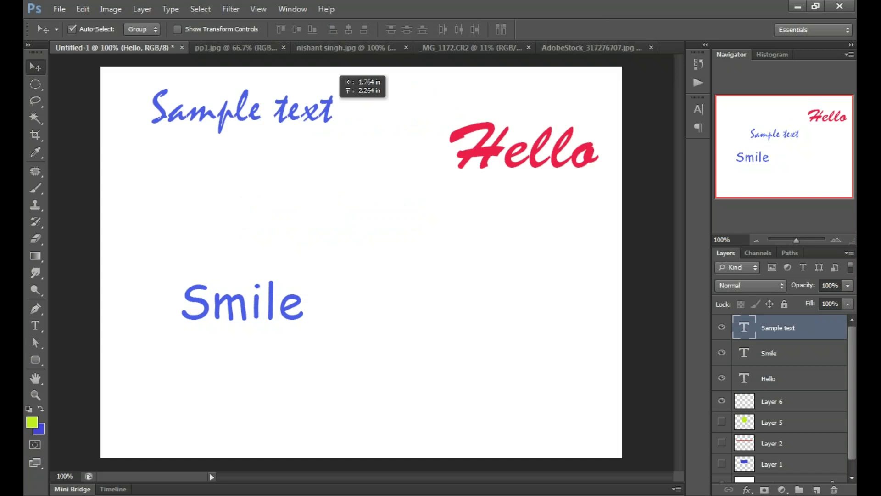
pyautogui.moveTo(505, 131); pyautogui.dragTo(392, 156)
pyautogui.moveTo(314, 312); pyautogui.dragTo(547, 304)
pyautogui.moveTo(437, 153); pyautogui.dragTo(316, 340)
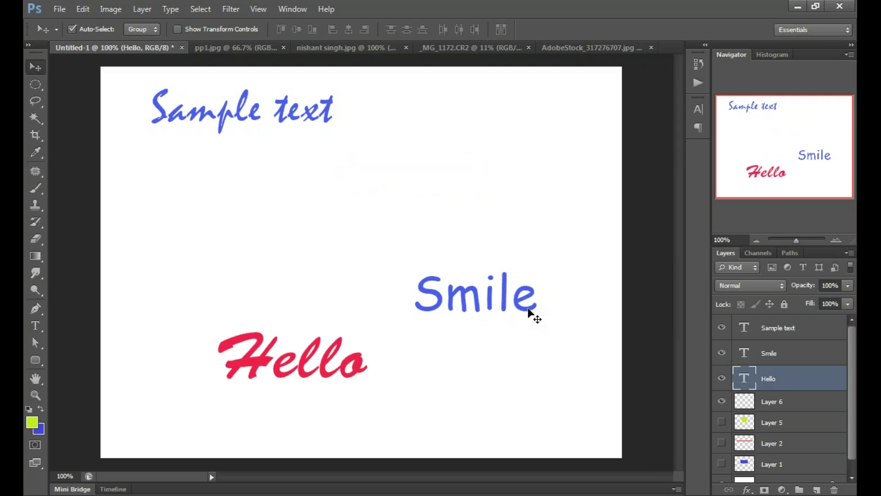
pyautogui.moveTo(529, 312); pyautogui.dragTo(461, 238)
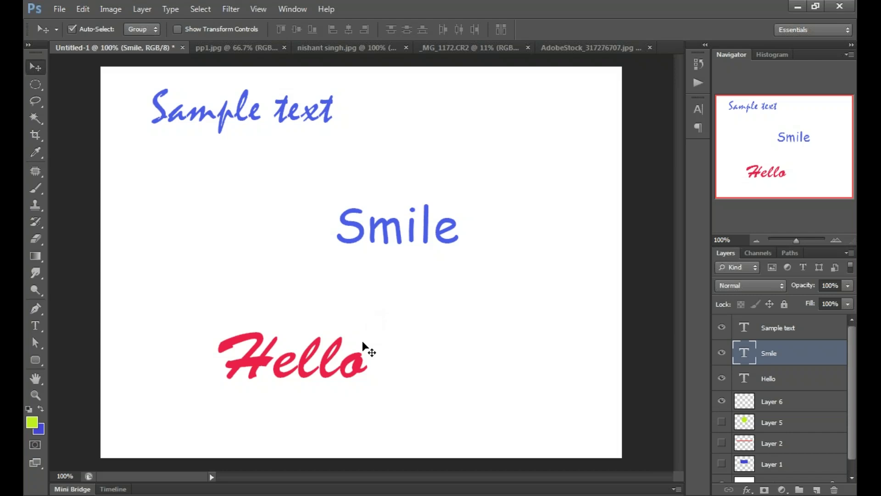
pyautogui.moveTo(363, 342); pyautogui.dragTo(350, 280)
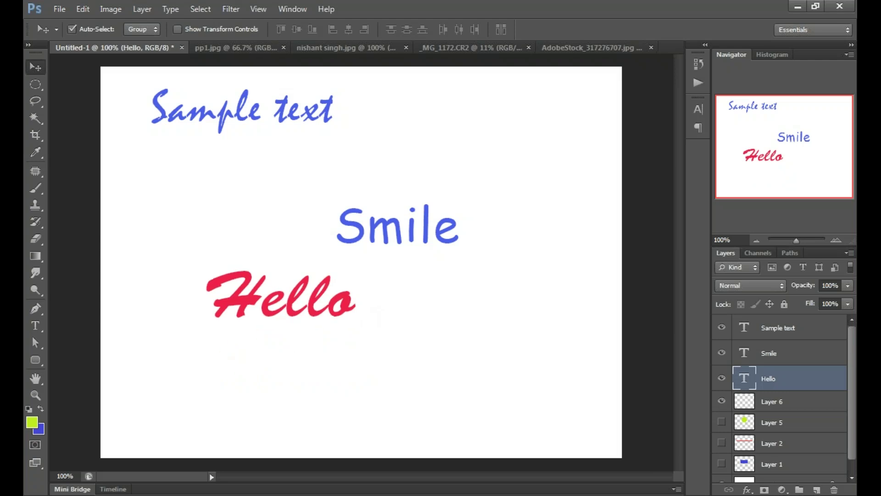
pyautogui.hotkey('alt', ']')
pyautogui.hotkey('alt', ']')
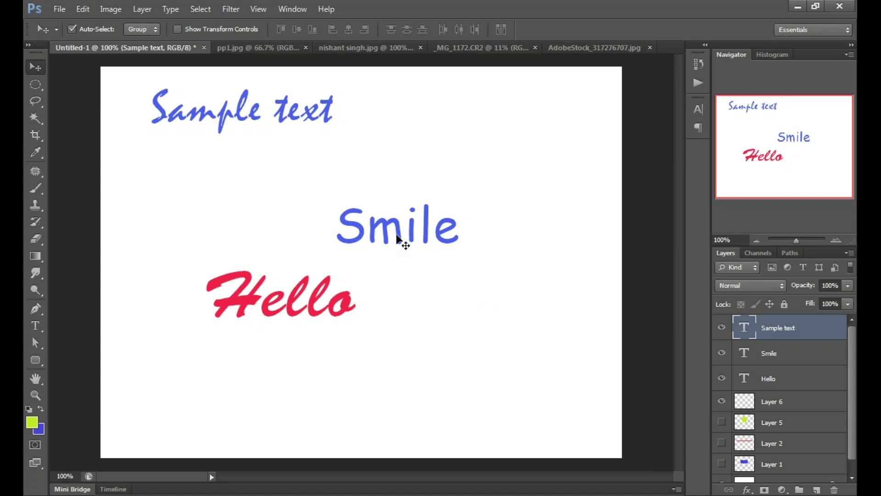
pyautogui.moveTo(375, 237); pyautogui.dragTo(407, 206)
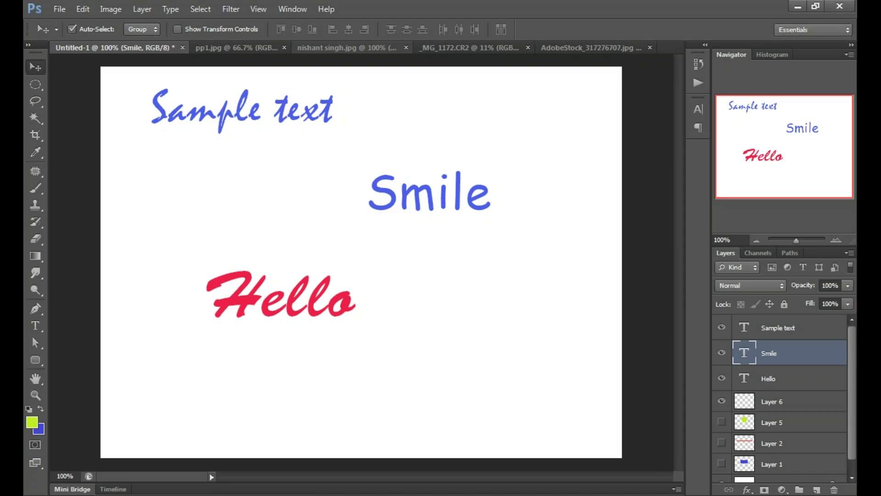
# Step: Return to the moonlit princess photo and start a new text layer below the moon
pyautogui.click(340, 48)
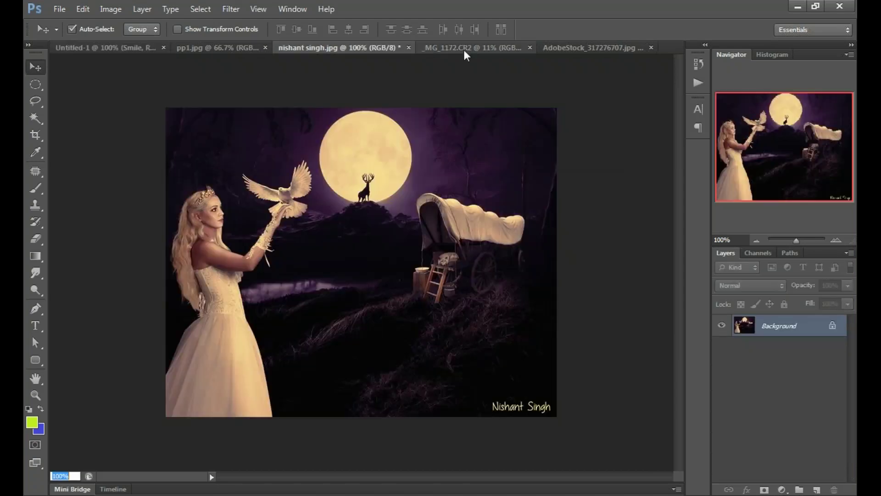
pyautogui.click(463, 48)
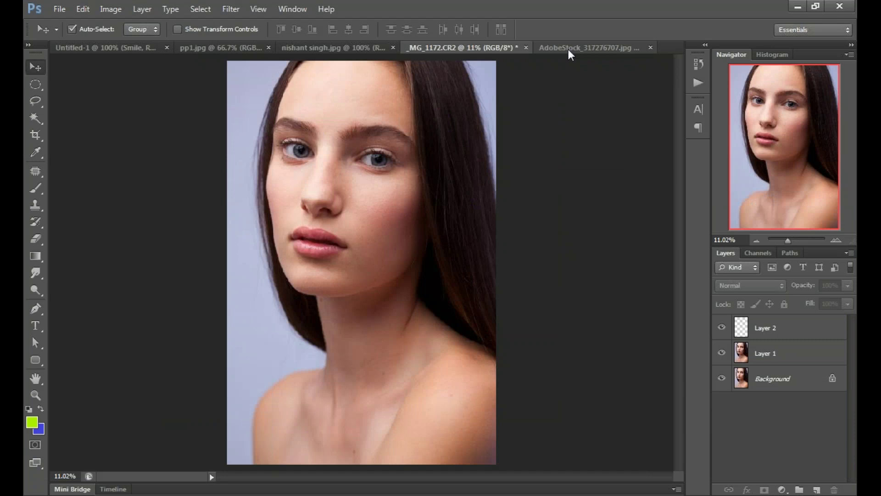
pyautogui.click(568, 49)
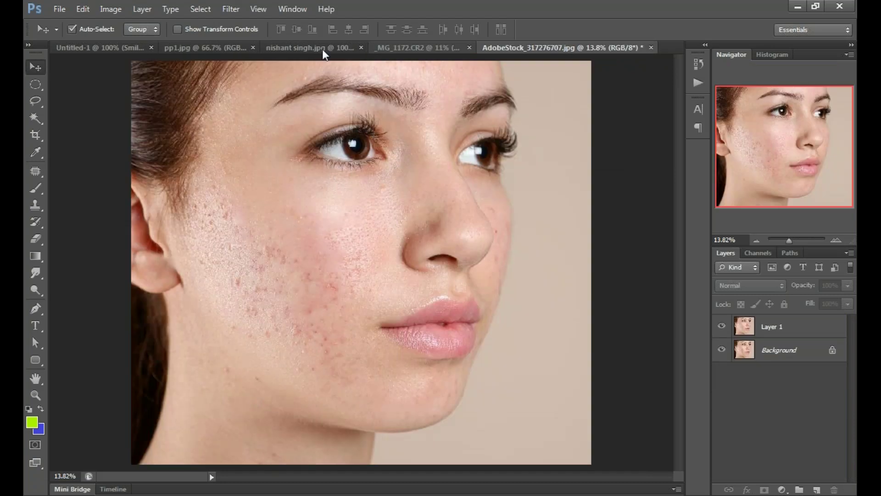
pyautogui.click(322, 49)
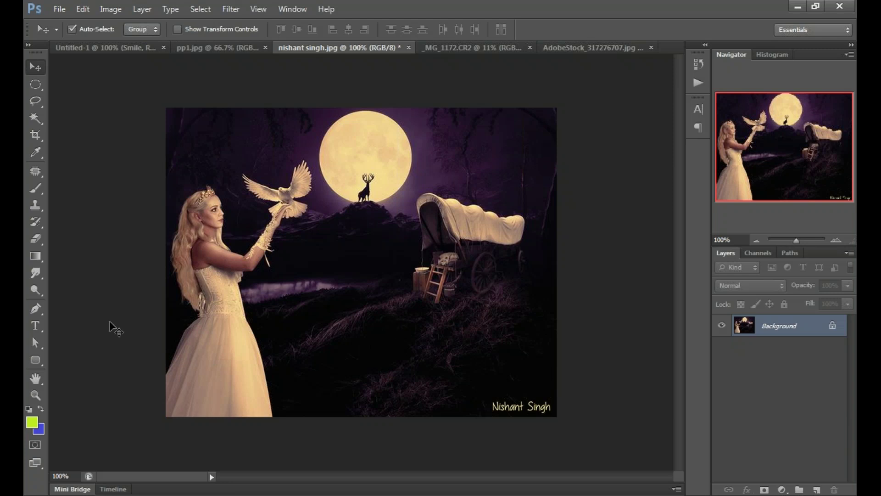
pyautogui.click(34, 327)
pyautogui.click(37, 324)
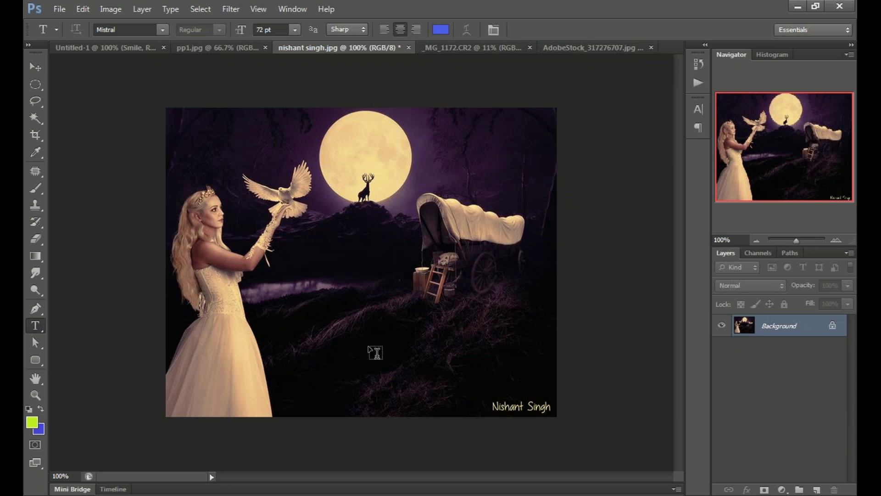
pyautogui.click(353, 327)
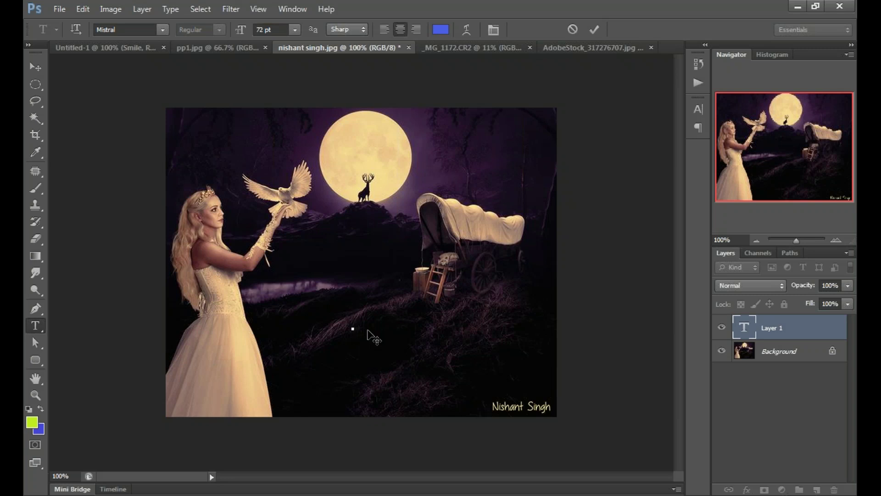
# Step: Type 'Game' and set its font to Papyrus
pyautogui.write('Gam')
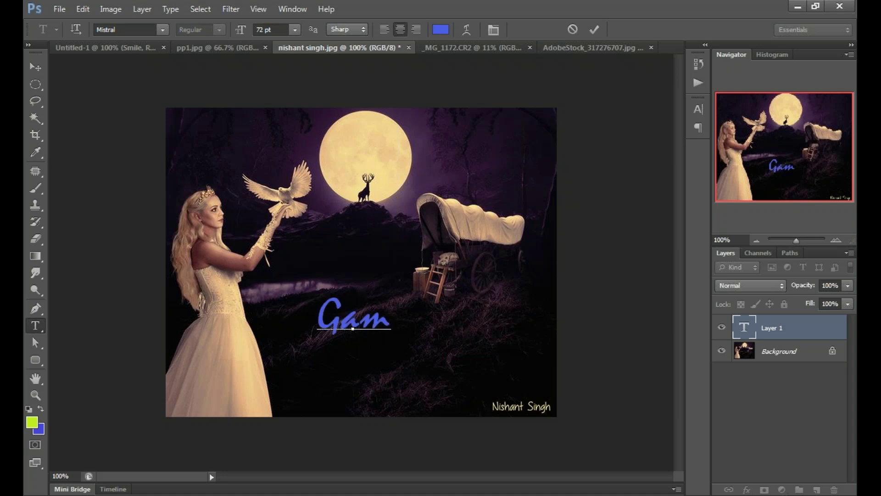
pyautogui.write('e')
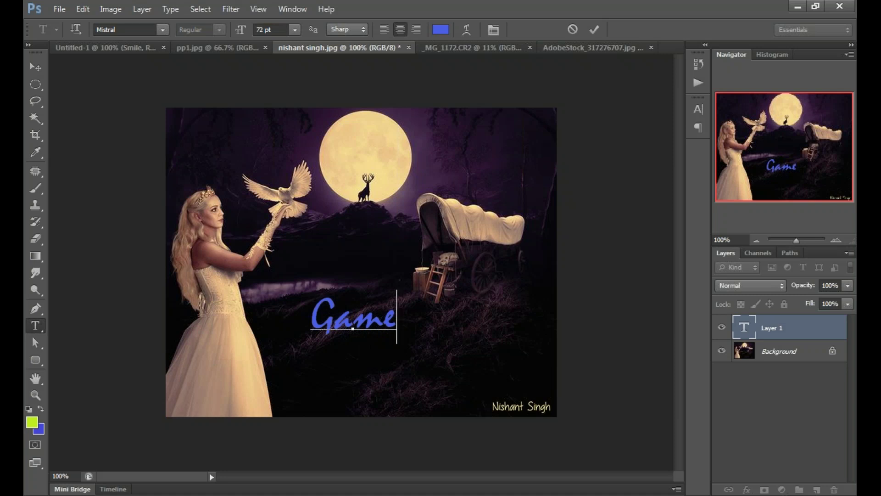
pyautogui.moveTo(313, 317); pyautogui.dragTo(403, 305)
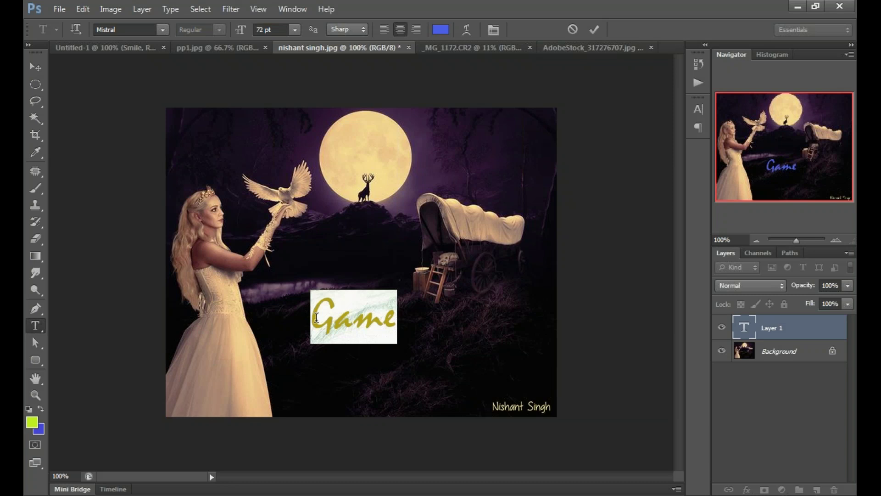
pyautogui.click(384, 317)
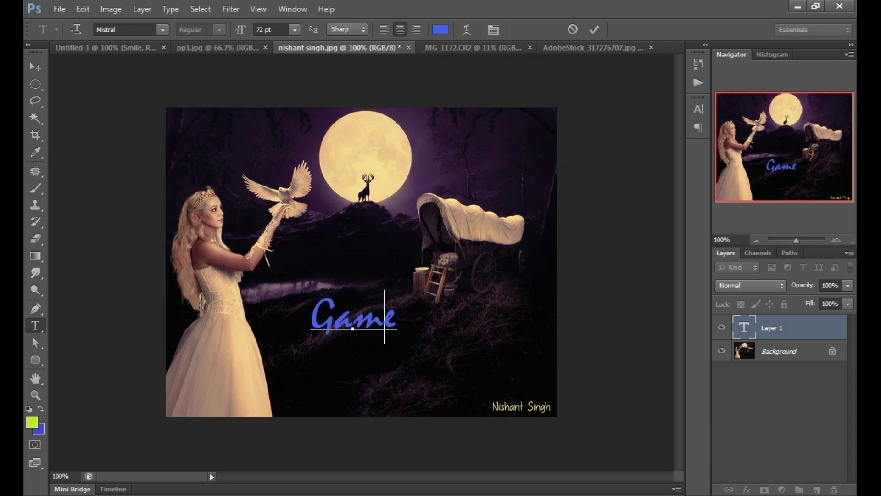
pyautogui.moveTo(398, 319); pyautogui.dragTo(315, 322)
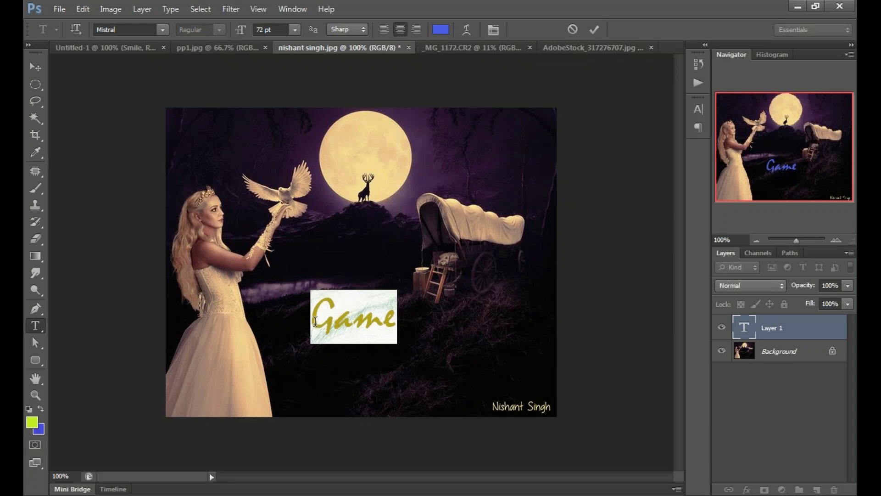
pyautogui.click(163, 30)
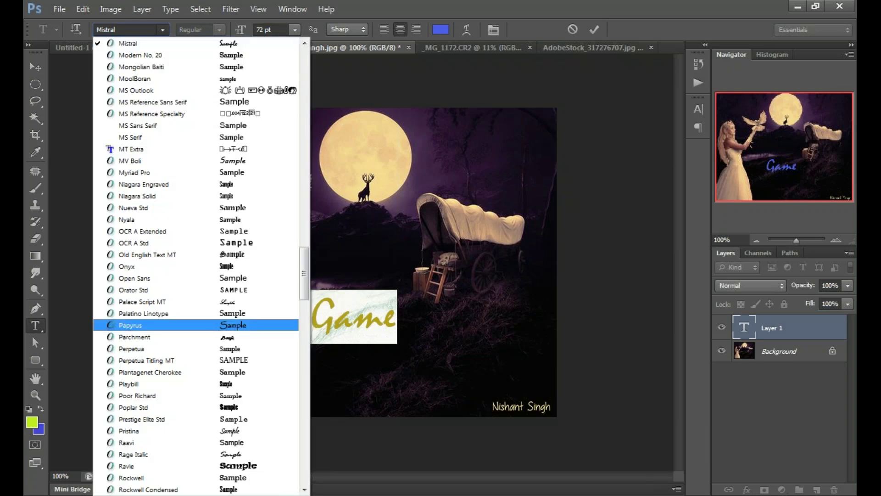
pyautogui.press('Return')
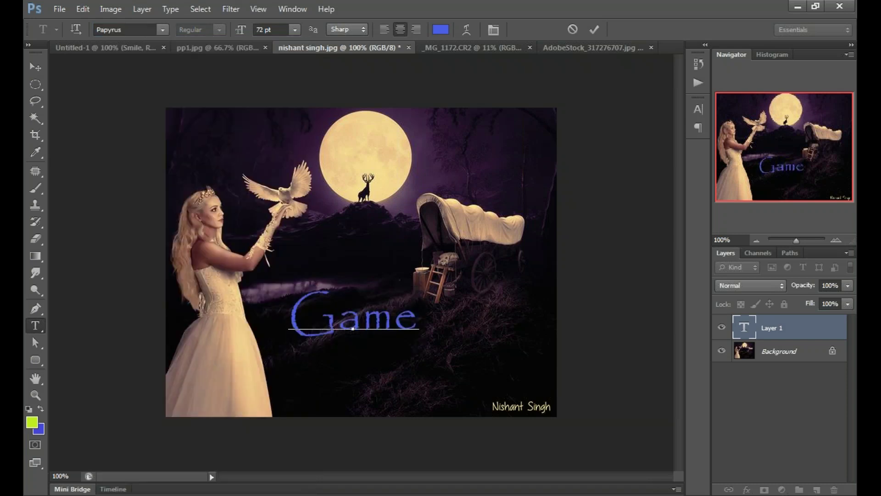
# Step: Colour Game orange, move it up onto the moon and resize it to 36 pt
pyautogui.click(441, 30)
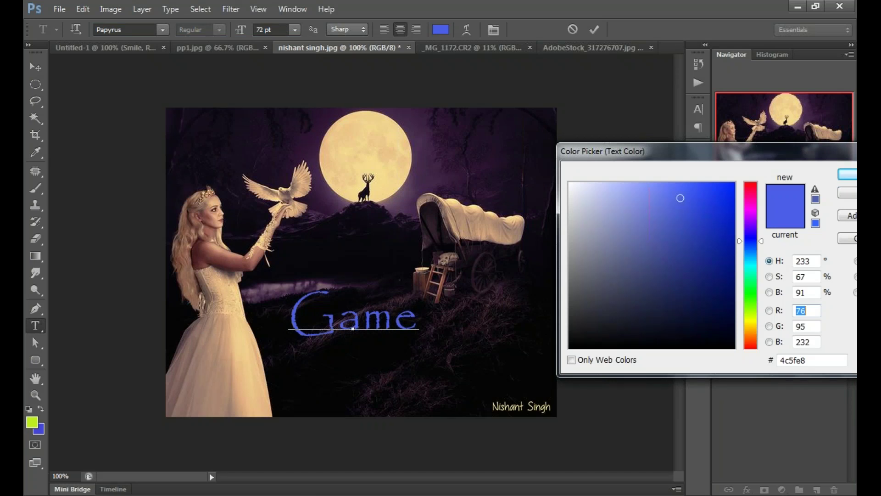
pyautogui.click(754, 336)
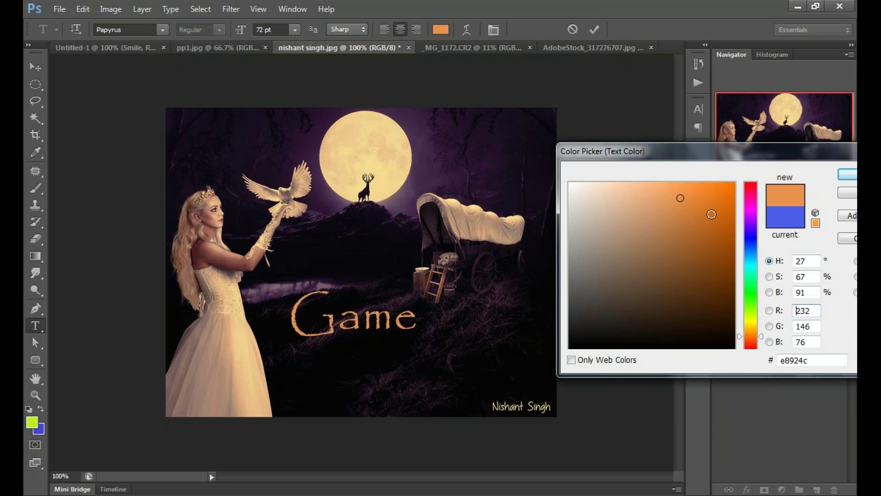
pyautogui.click(712, 214)
pyautogui.moveTo(711, 151); pyautogui.dragTo(572, 150)
pyautogui.press('Return')
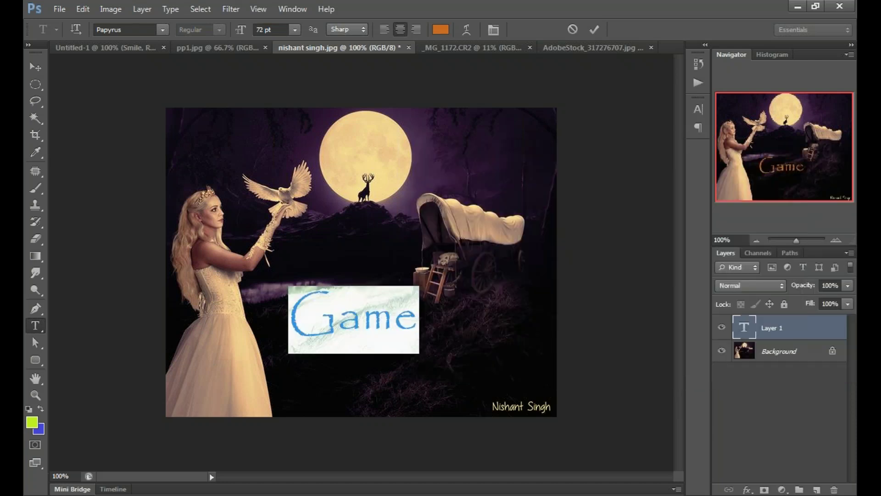
pyautogui.moveTo(400, 402); pyautogui.dragTo(409, 229)
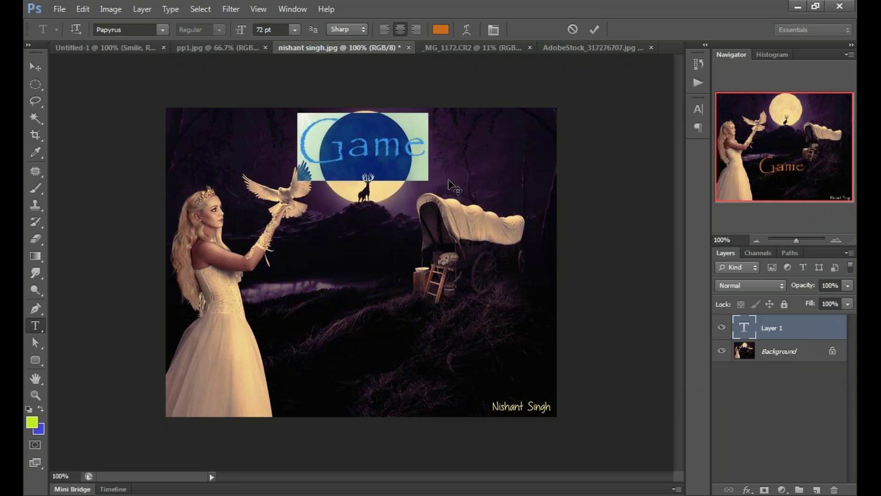
pyautogui.click(294, 29)
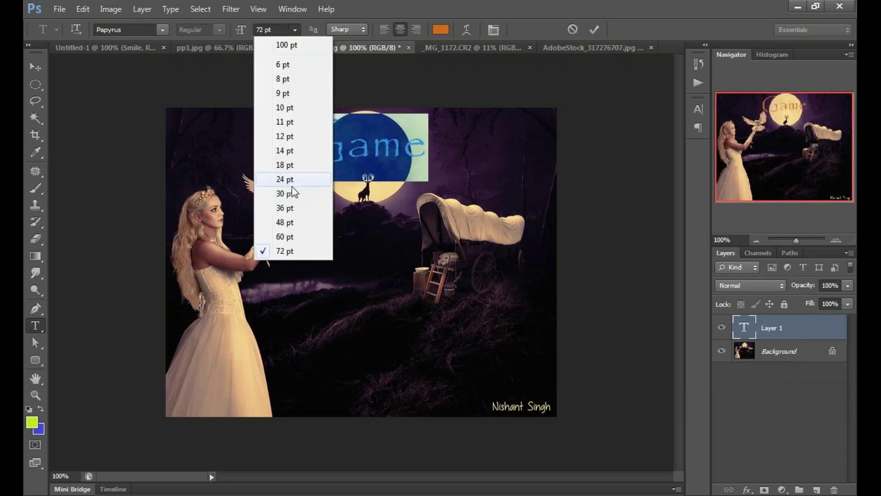
pyautogui.click(285, 208)
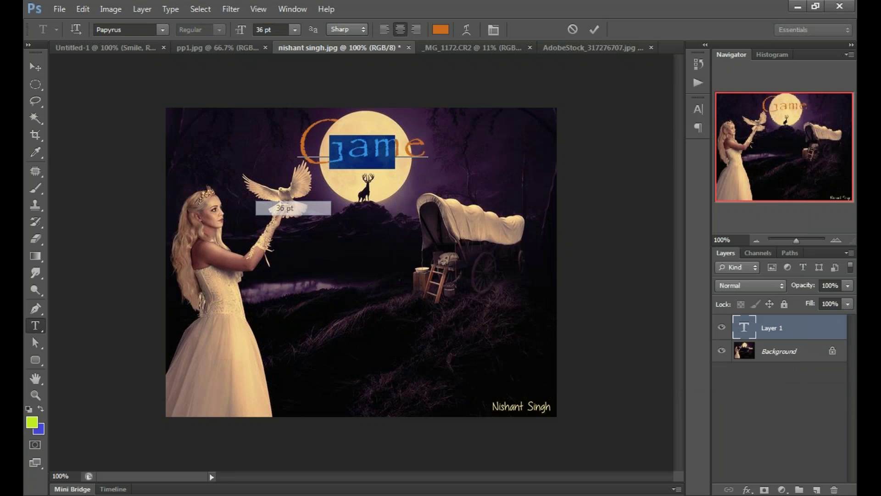
# Step: Recolour the Game text magenta (ba2ac2) and commit it
pyautogui.click(394, 152)
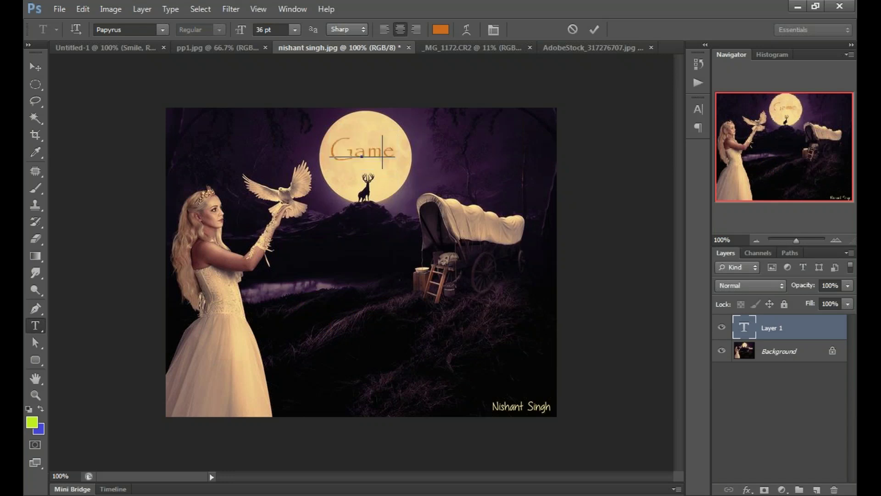
pyautogui.doubleClick(345, 153)
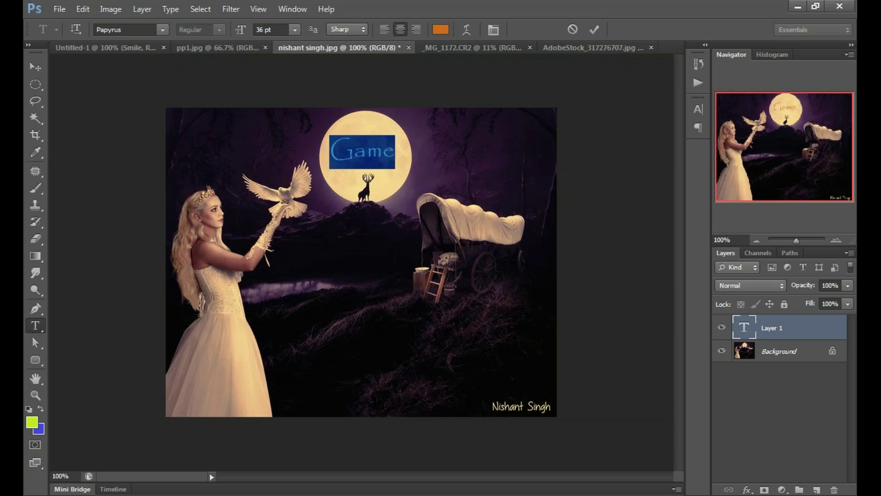
pyautogui.click(441, 30)
pyautogui.moveTo(610, 329); pyautogui.dragTo(610, 211)
pyautogui.moveTo(482, 293); pyautogui.dragTo(560, 221)
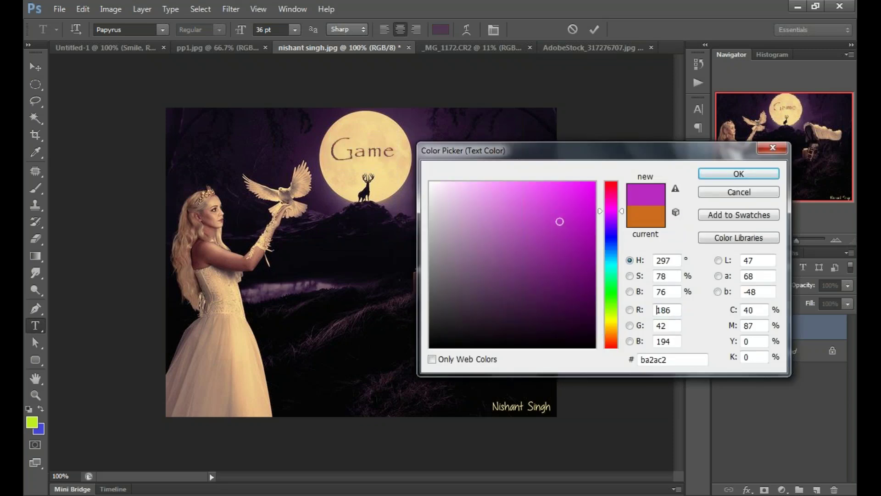
pyautogui.moveTo(560, 221); pyautogui.dragTo(580, 234)
pyautogui.press('Return')
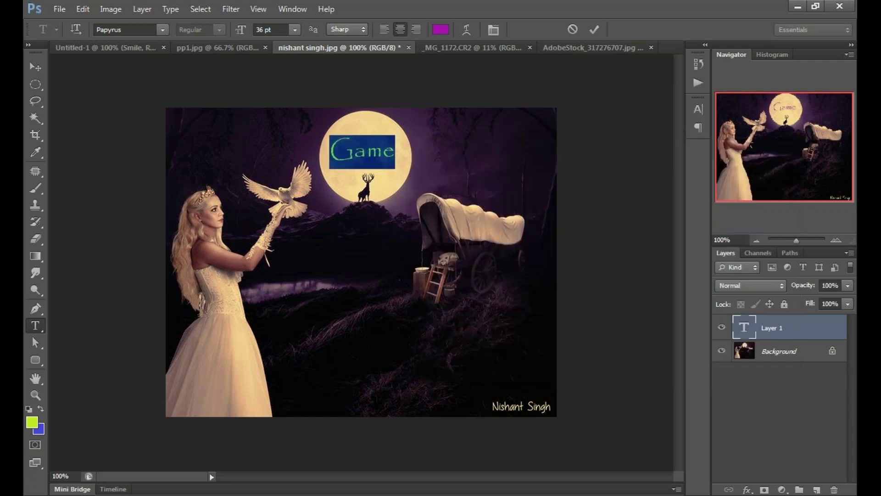
pyautogui.hotkey('ctrl', 'Return')
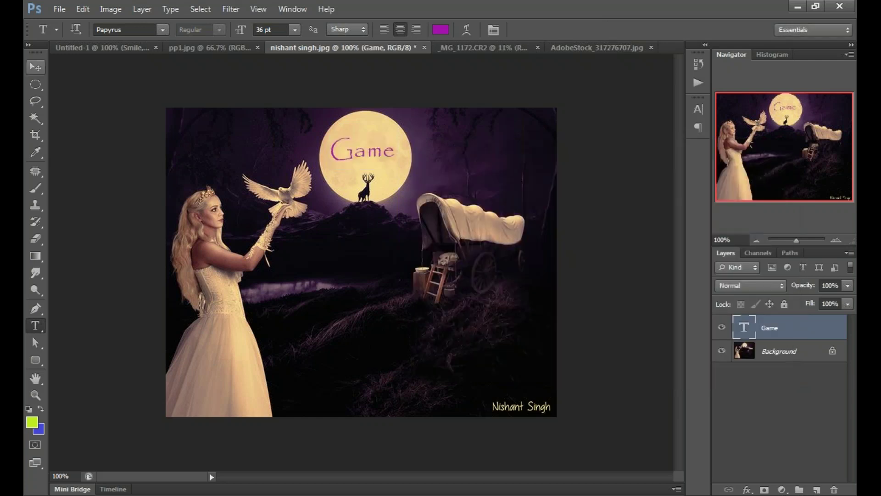
pyautogui.press('v')
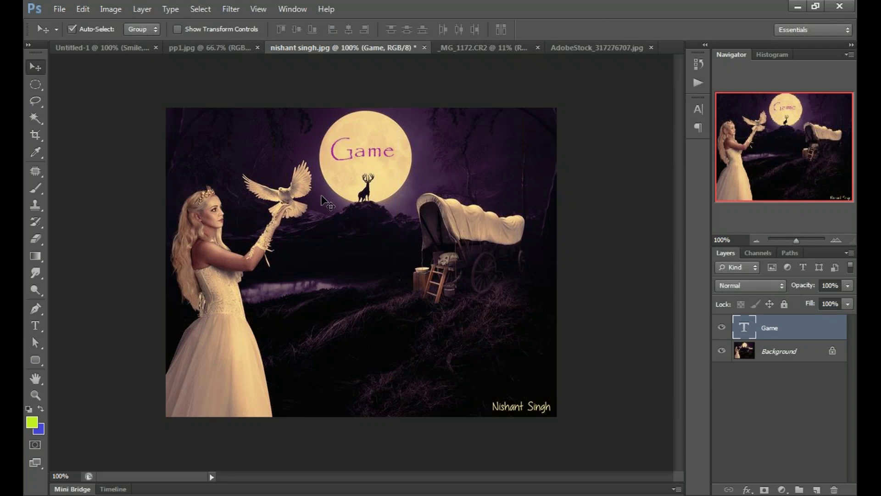
# Step: Nudge the Game text up and right on the moon, then bring up the pp1.jpg portrait
pyautogui.click(583, 252)
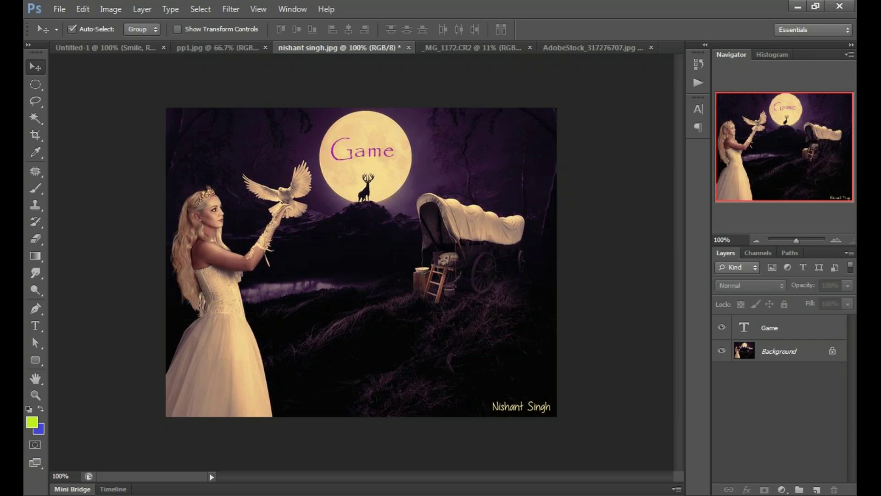
pyautogui.click(794, 327)
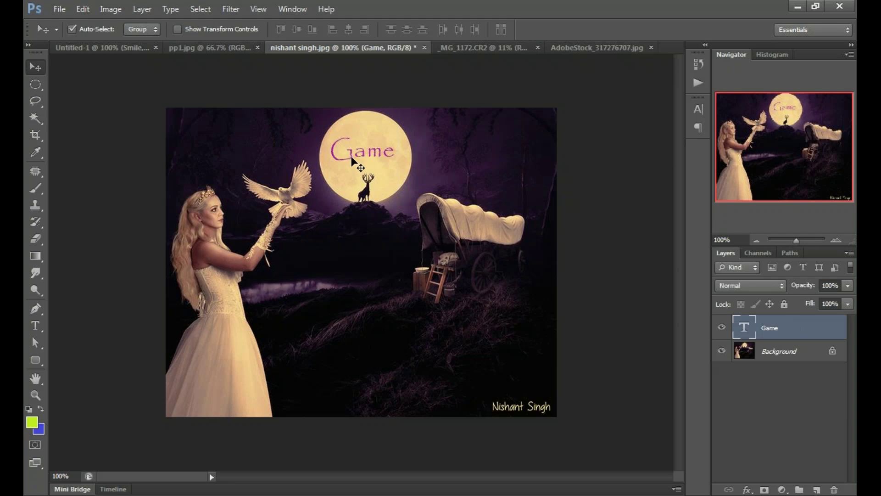
pyautogui.moveTo(352, 159); pyautogui.dragTo(356, 154)
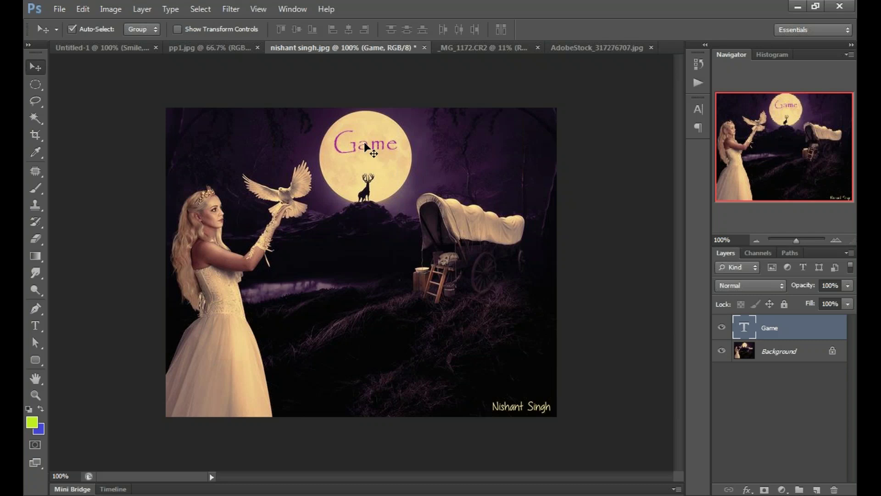
pyautogui.click(210, 48)
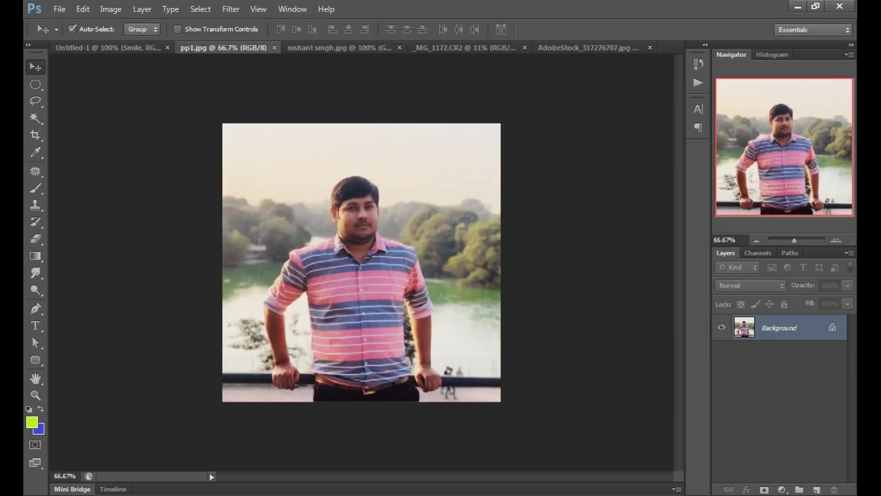
# Step: In Untitled-1, shift Hello right and show the green circle, placing it behind Hello
pyautogui.hotkey('ctrl', 'shift', 'Tab')
pyautogui.moveTo(353, 290); pyautogui.dragTo(406, 286)
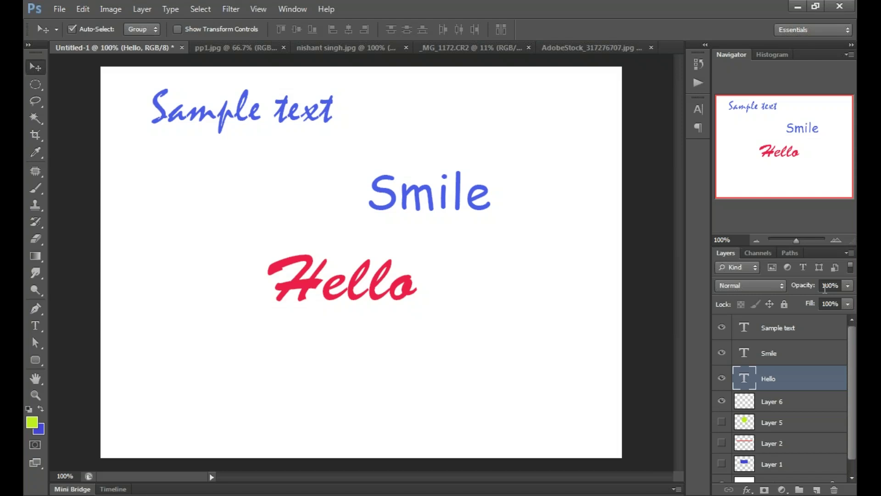
pyautogui.click(723, 421)
pyautogui.click(781, 422)
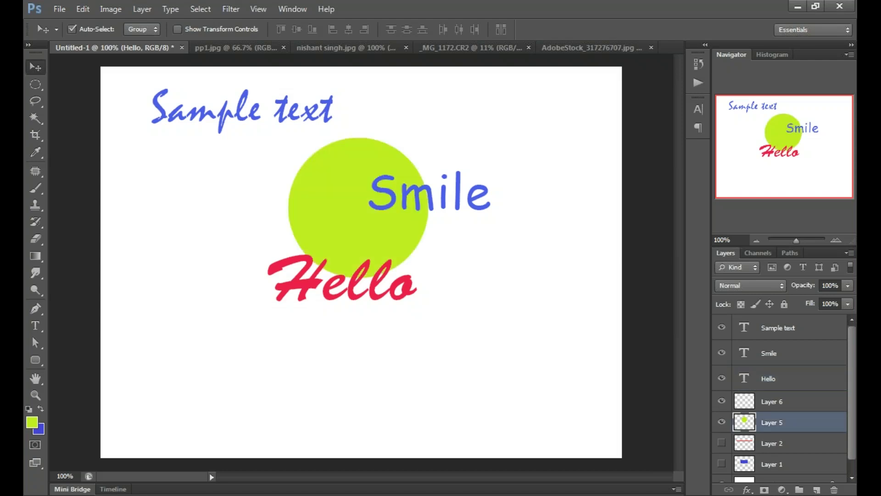
pyautogui.moveTo(379, 226); pyautogui.dragTo(369, 287)
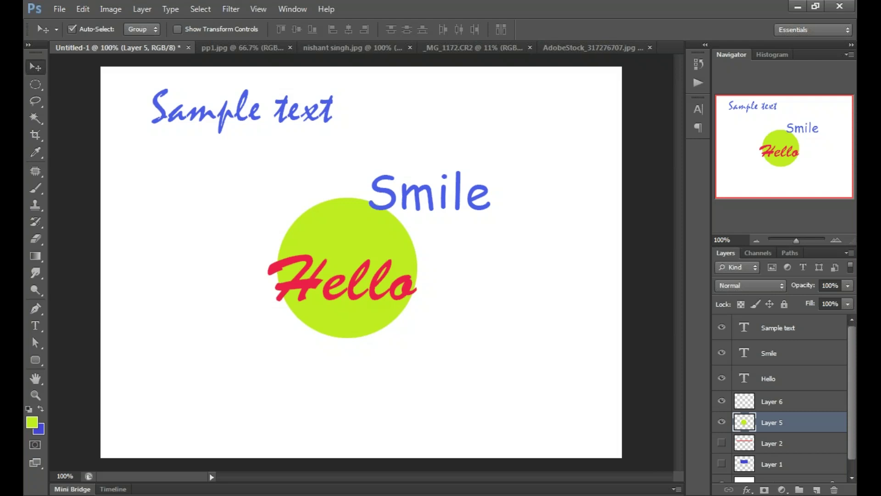
# Step: Move Smile onto the green circle and stack its layer beneath the circle layer
pyautogui.moveTo(464, 187); pyautogui.dragTo(420, 213)
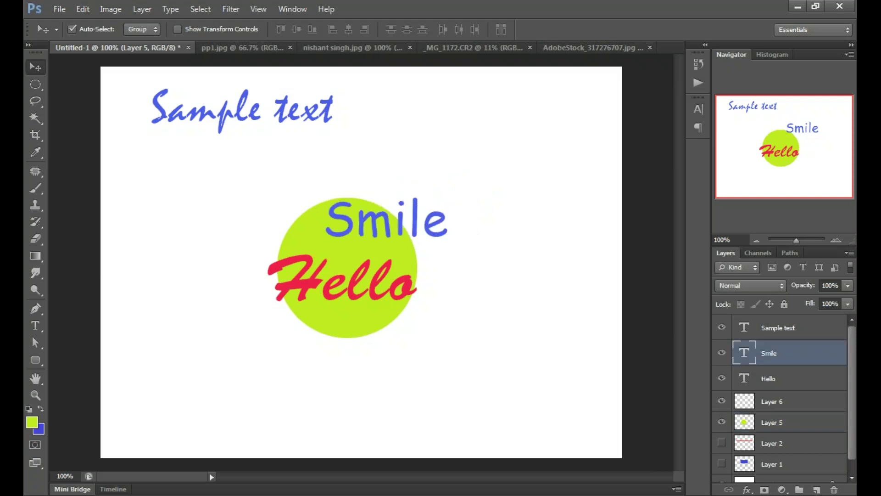
pyautogui.moveTo(796, 372); pyautogui.dragTo(795, 431)
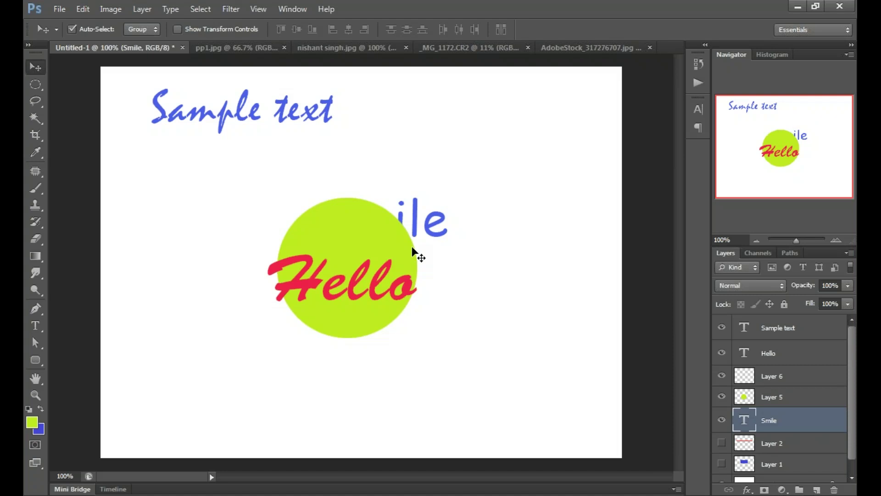
pyautogui.click(416, 270)
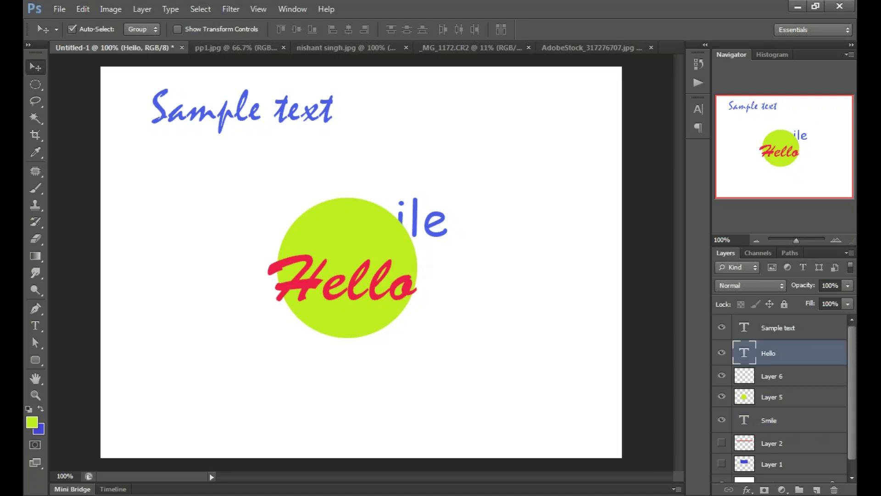
pyautogui.click(417, 270)
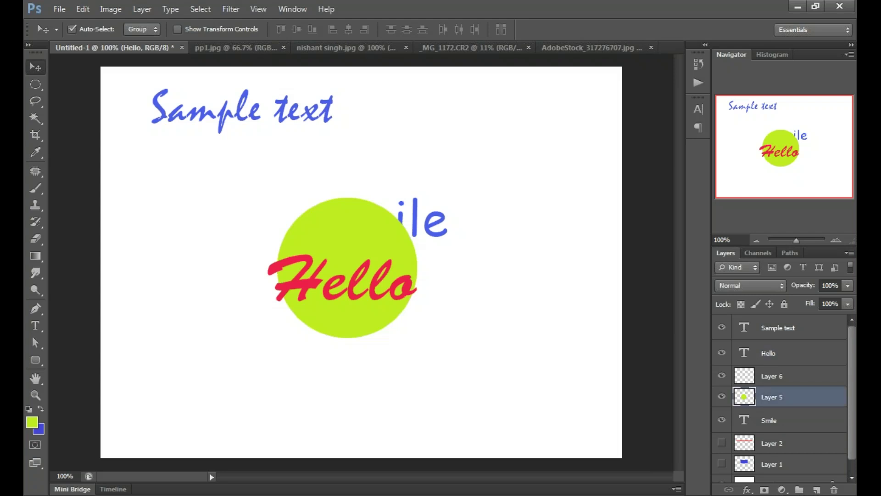
pyautogui.click(779, 400)
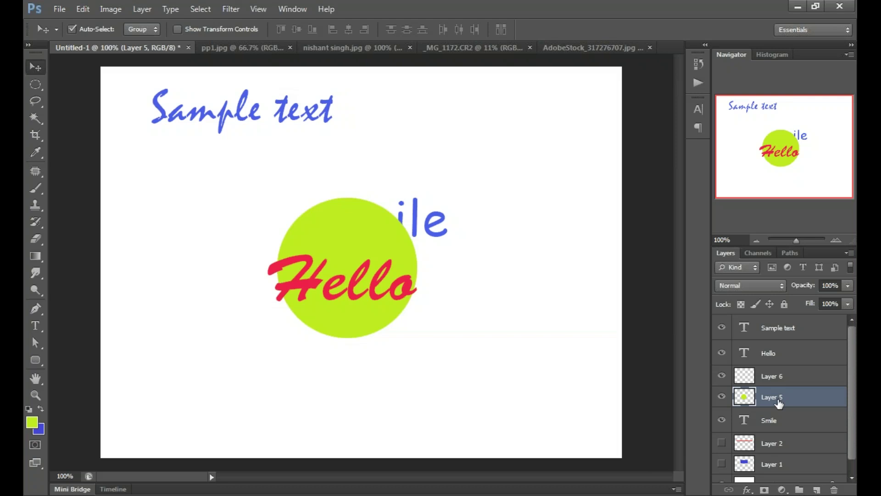
# Step: Lower the green circle's opacity to 49% and shift Smile slightly left
pyautogui.click(848, 304)
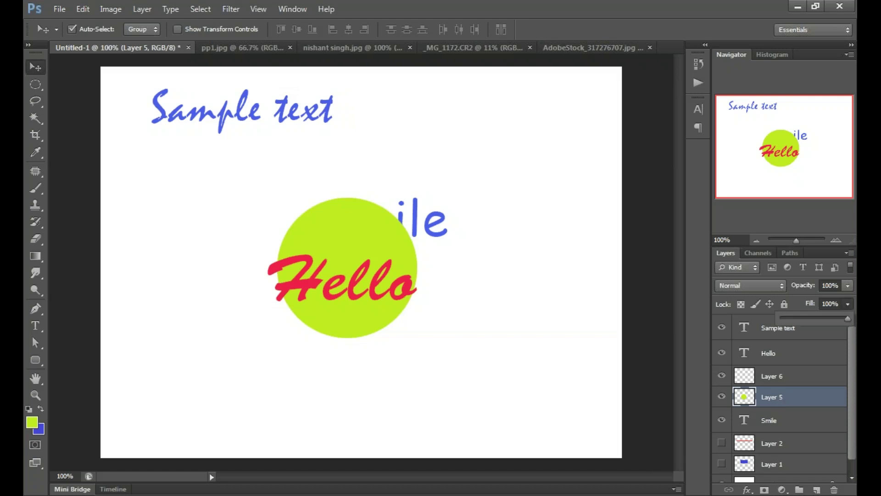
pyautogui.moveTo(848, 285); pyautogui.dragTo(818, 302)
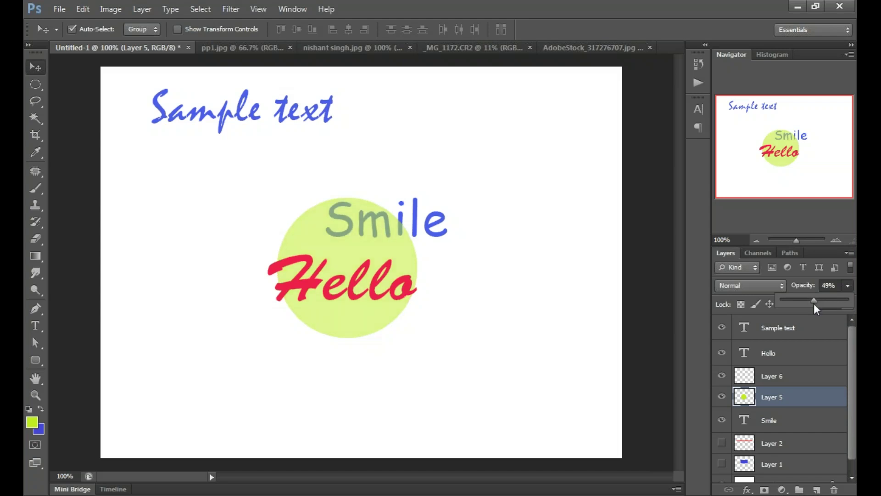
pyautogui.press('Return')
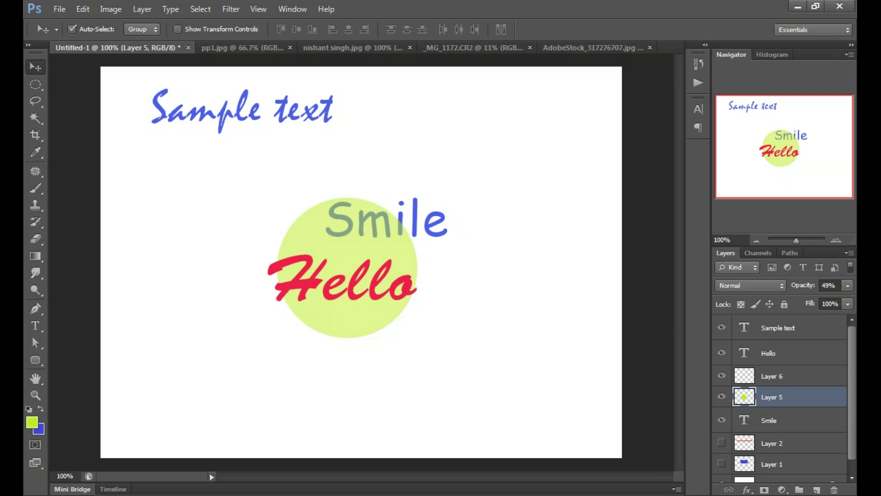
pyautogui.click(437, 236)
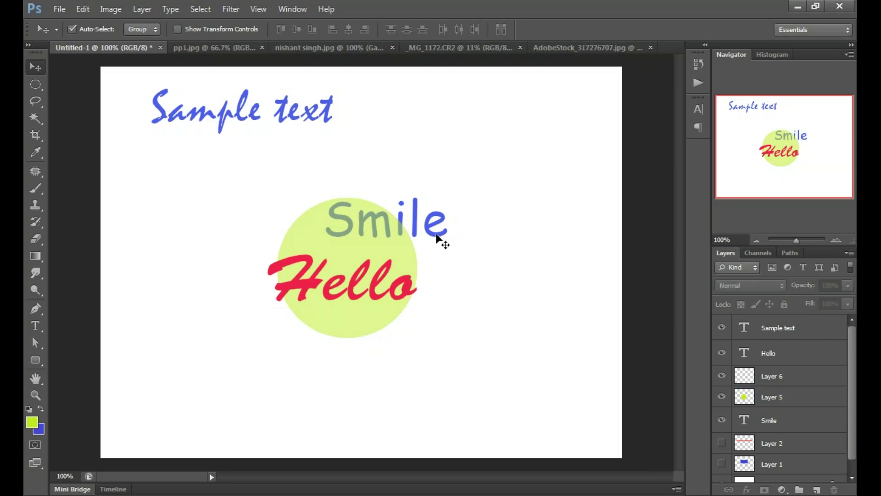
pyautogui.moveTo(437, 236); pyautogui.dragTo(429, 236)
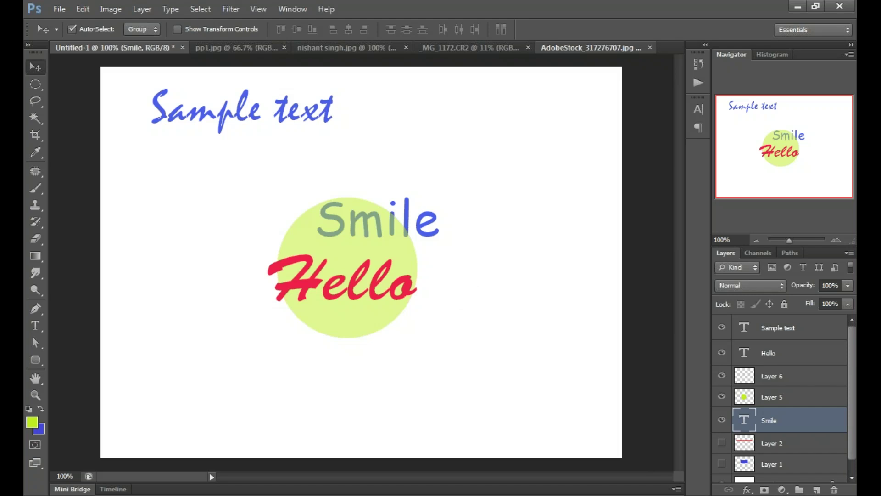
# Step: Paste the dark-haired portrait into the acne face photo as a new layer and nudge it into place
pyautogui.hotkey('ctrl', 'shift', 'Tab')
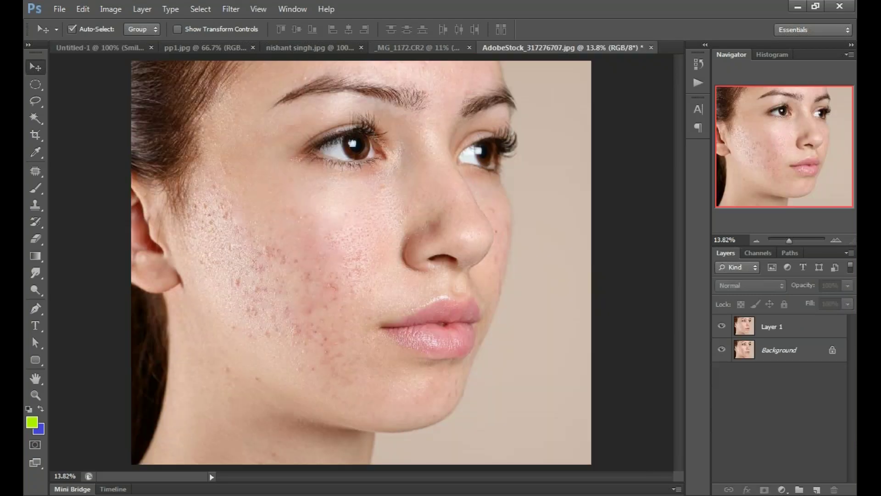
pyautogui.hotkey('ctrl', 'shift', 'Tab')
pyautogui.hotkey('ctrl', 'shift', 'Tab')
pyautogui.moveTo(398, 225); pyautogui.dragTo(472, 179)
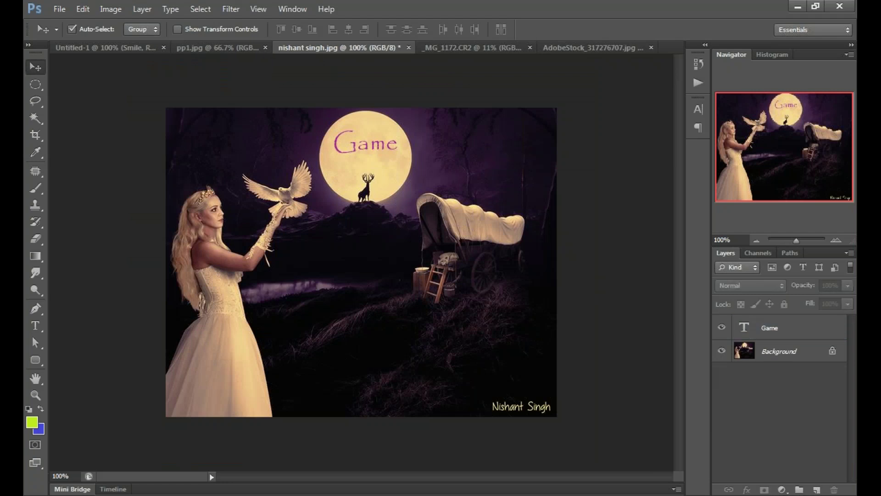
pyautogui.hotkey('ctrl', 'Tab')
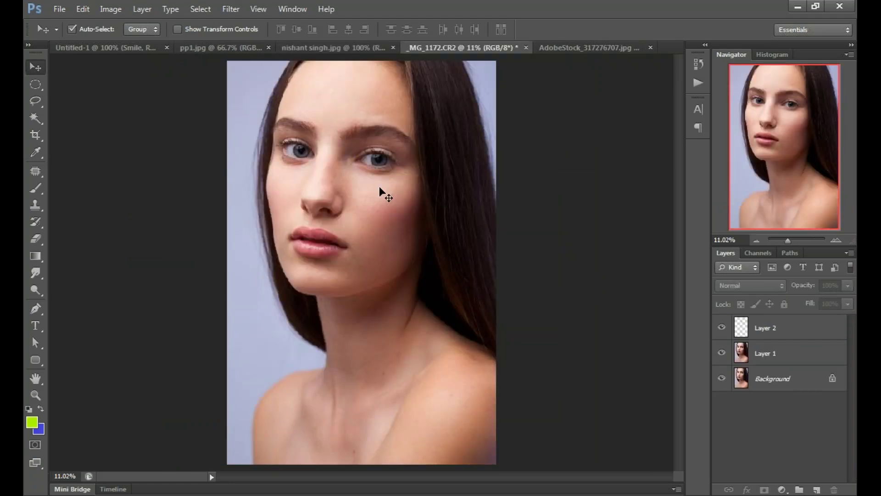
pyautogui.moveTo(379, 186); pyautogui.dragTo(577, 48)
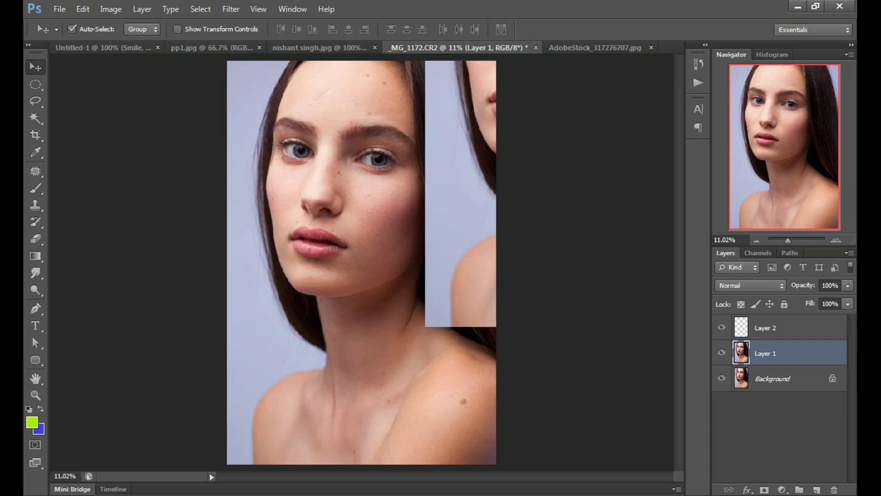
pyautogui.hotkey('ctrl', 'Tab')
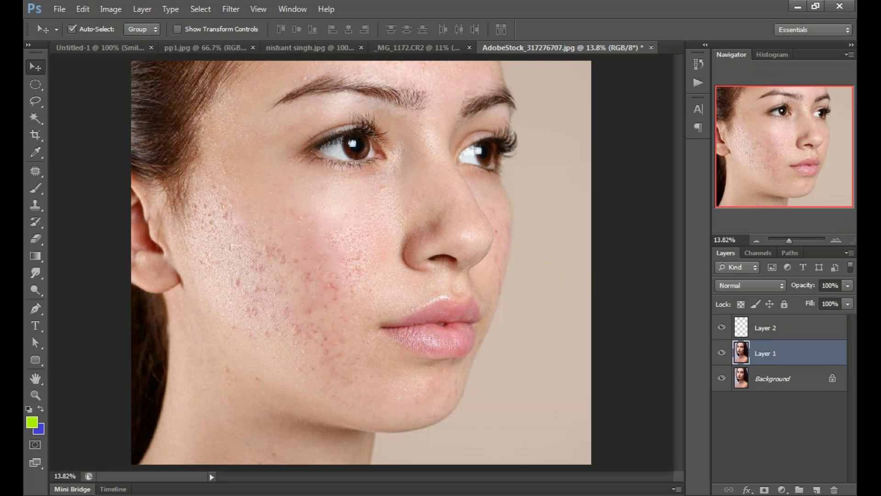
pyautogui.hotkey('ctrl', 'v')
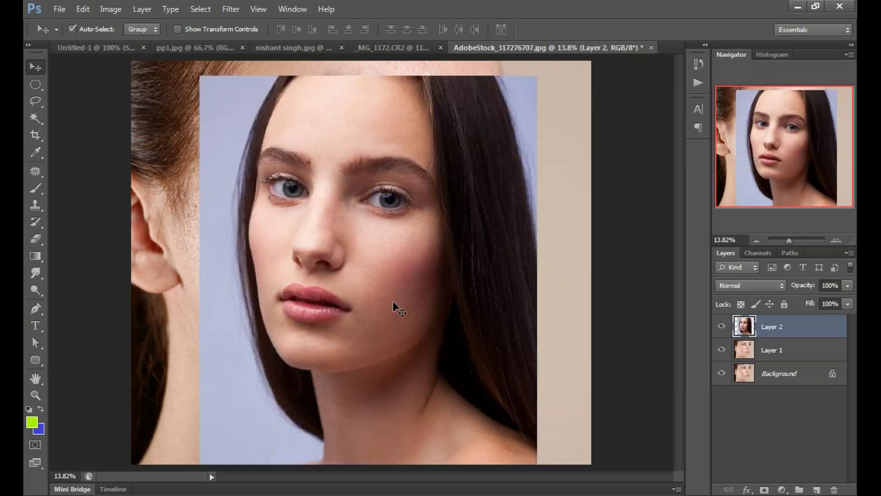
pyautogui.hotkey('ctrl', '-')
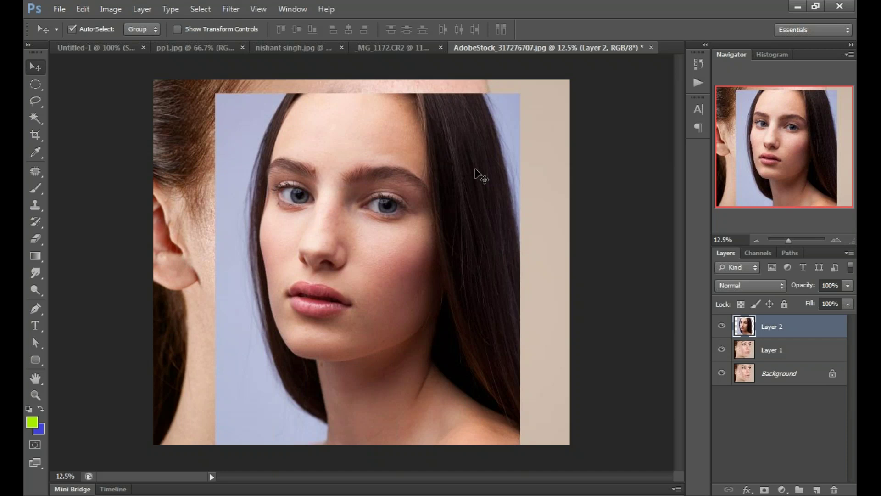
pyautogui.moveTo(476, 170); pyautogui.dragTo(472, 165)
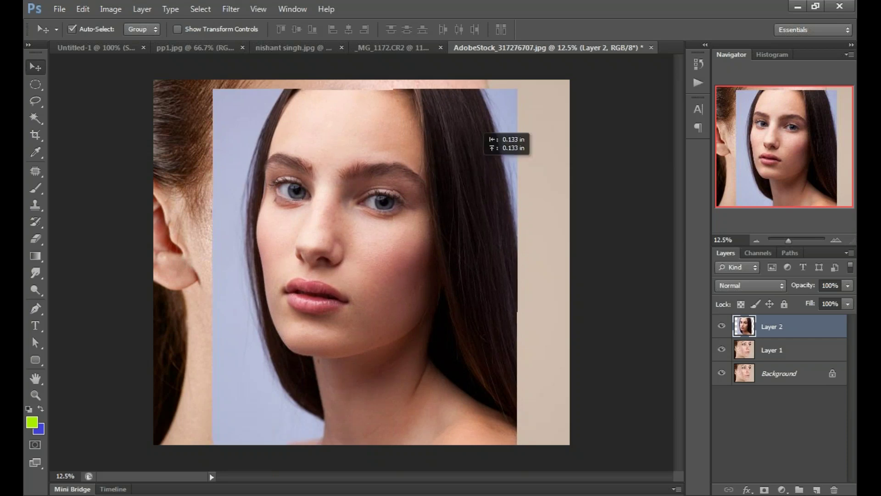
# Step: Scale the pasted portrait down proportionally and position it over the acne photo
pyautogui.hotkey('ctrl', 't')
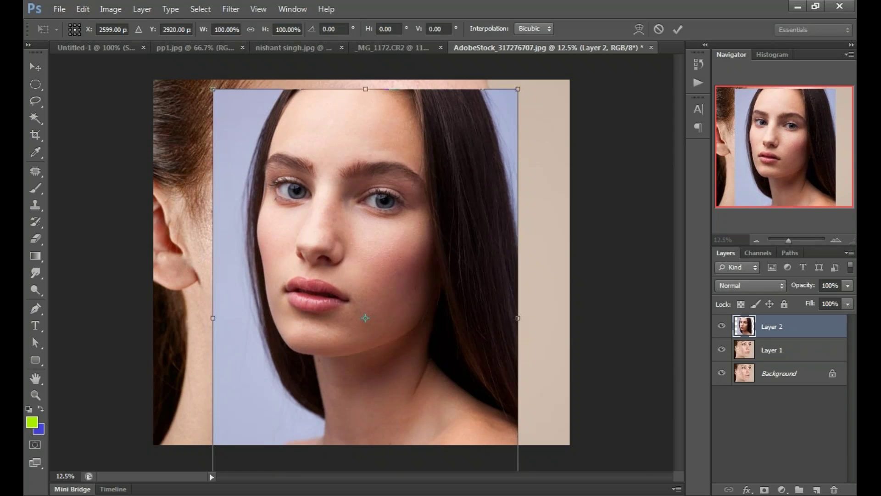
pyautogui.moveTo(518, 89); pyautogui.dragTo(474, 154)
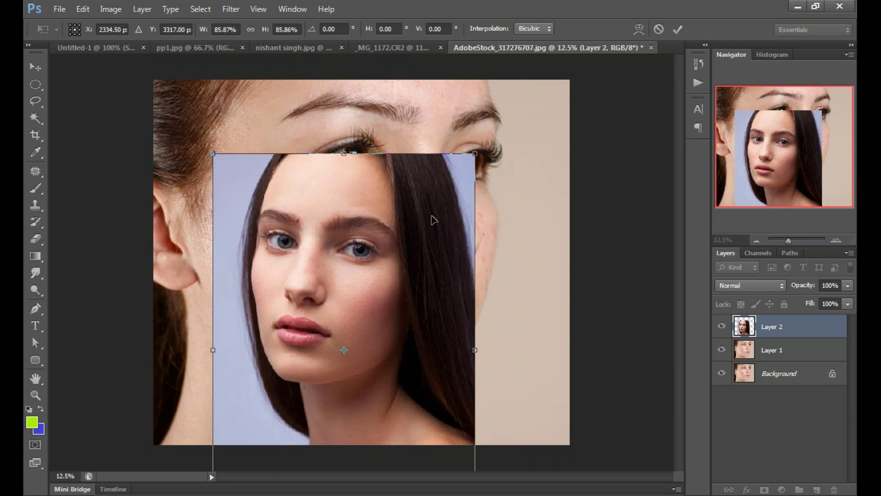
pyautogui.moveTo(434, 220); pyautogui.dragTo(454, 173)
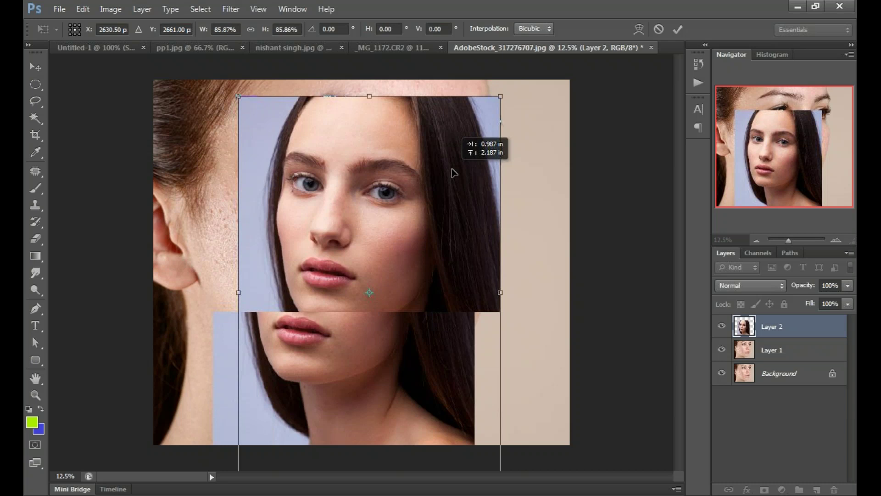
pyautogui.moveTo(452, 169); pyautogui.dragTo(453, 167)
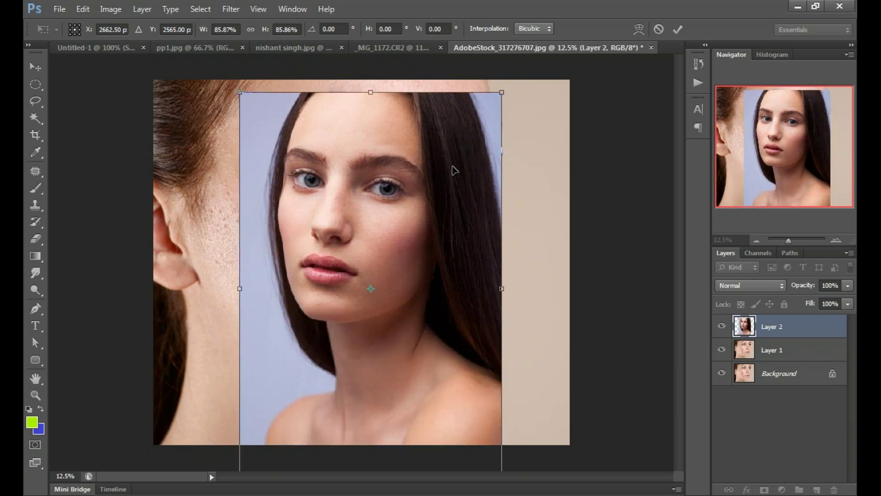
pyautogui.press('Return')
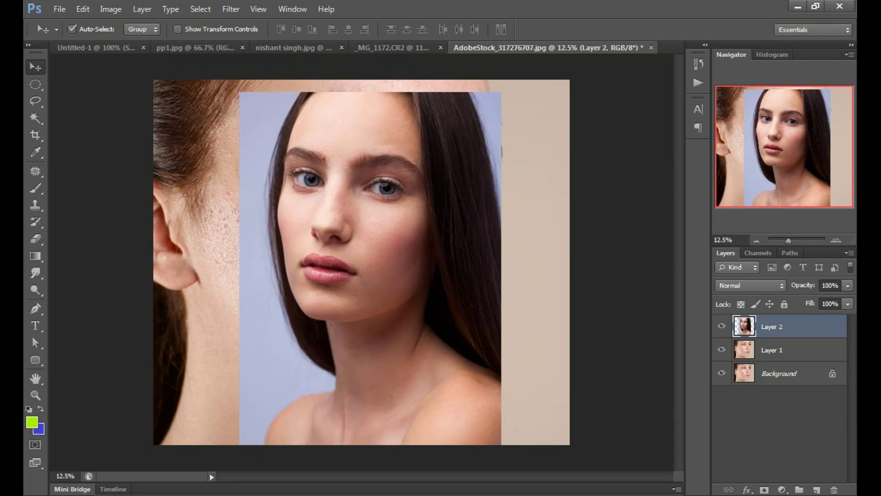
# Step: Move the portrait onto the left half and set Layer 2's opacity to 60%
pyautogui.click(848, 286)
pyautogui.moveTo(848, 301); pyautogui.dragTo(820, 297)
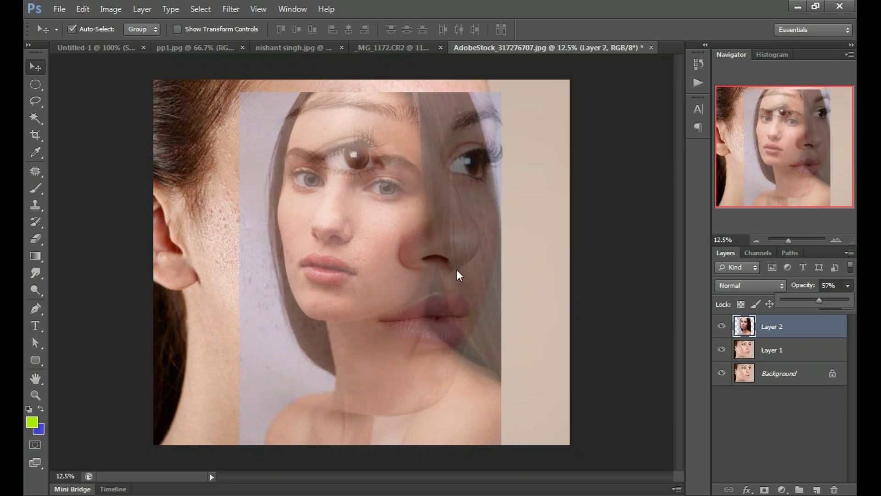
pyautogui.moveTo(457, 269); pyautogui.dragTo(354, 256)
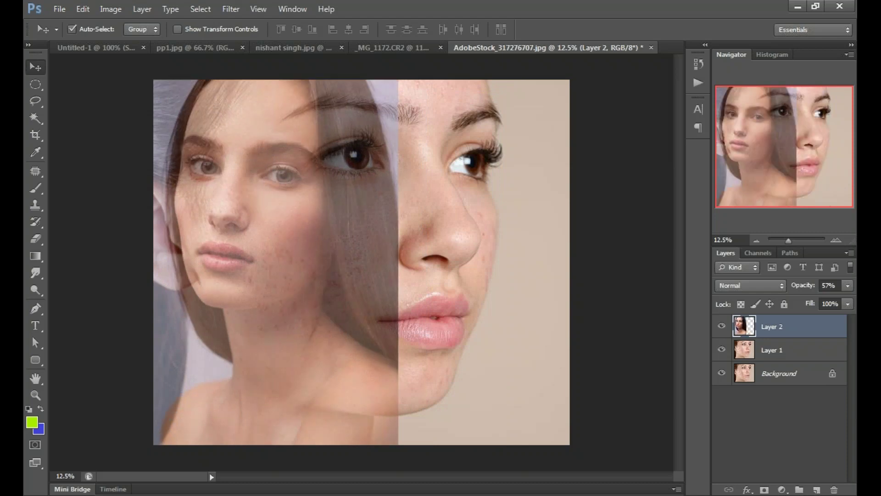
pyautogui.click(848, 285)
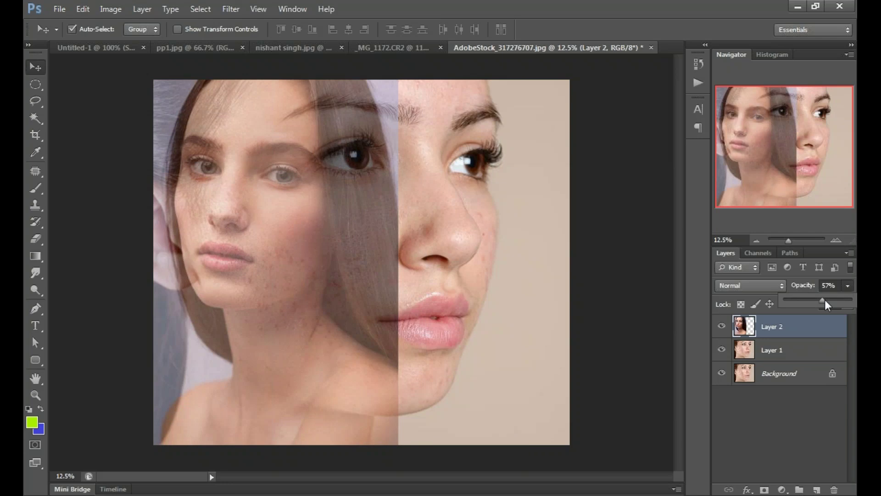
pyautogui.moveTo(825, 300); pyautogui.dragTo(849, 302)
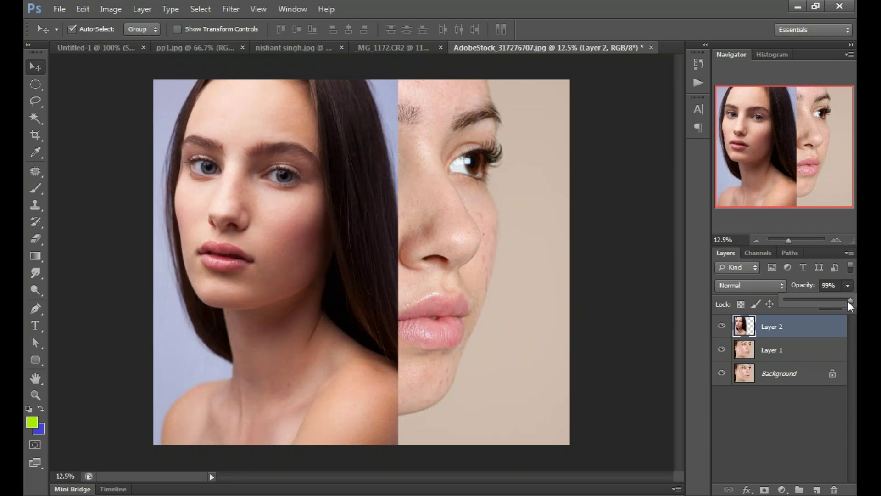
pyautogui.click(101, 334)
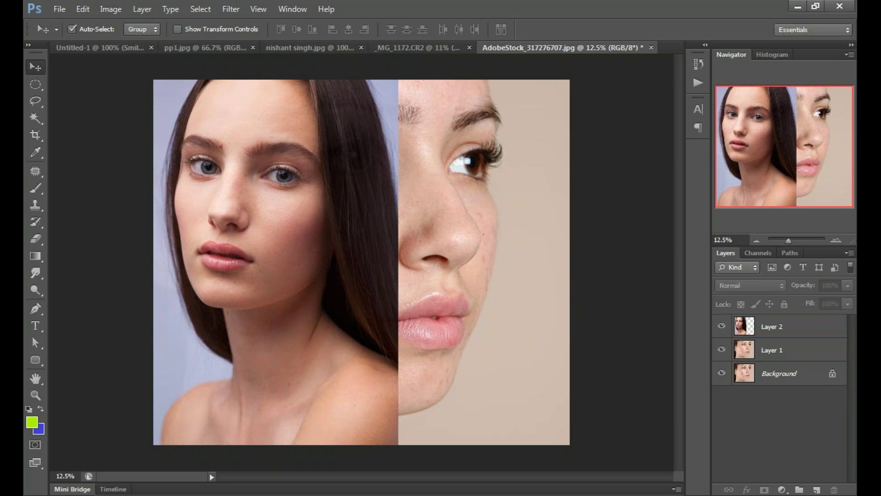
pyautogui.click(780, 327)
pyautogui.moveTo(848, 286); pyautogui.dragTo(825, 303)
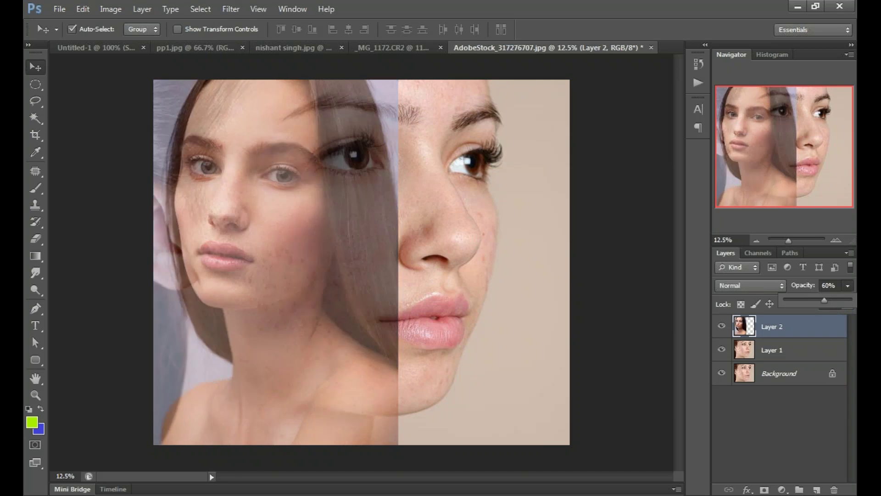
pyautogui.click(592, 335)
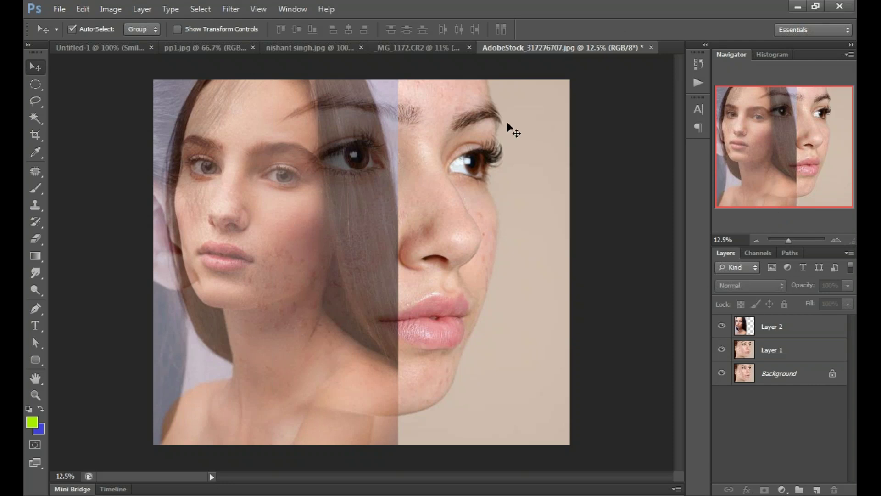
pyautogui.click(439, 70)
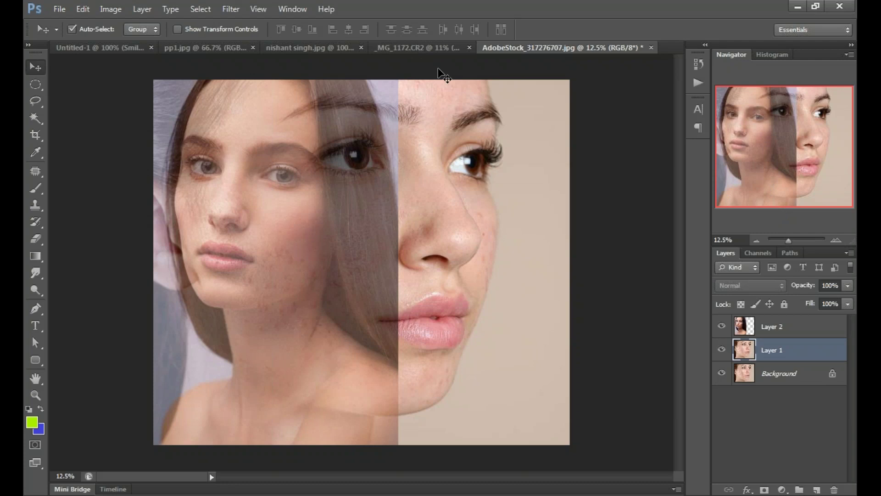
# Step: In the Untitled-1 text document, move the green circle left and make it fully opaque
pyautogui.click(96, 47)
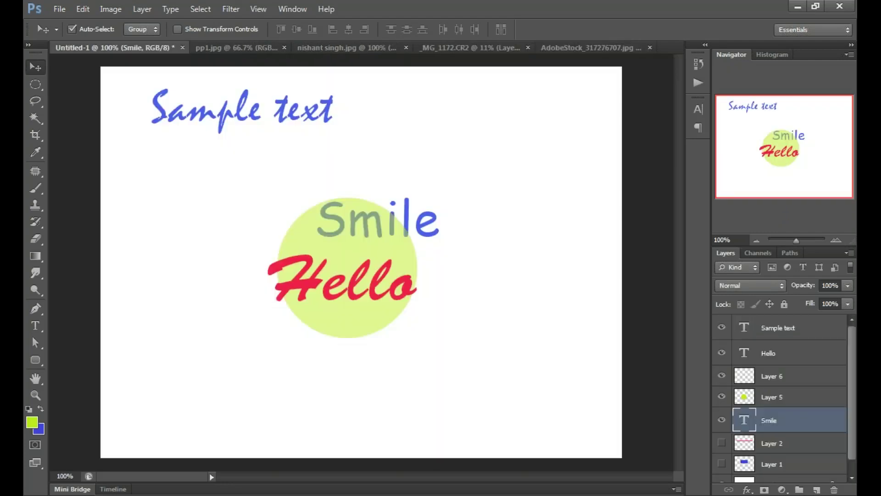
pyautogui.click(325, 241)
pyautogui.moveTo(325, 246); pyautogui.dragTo(210, 233)
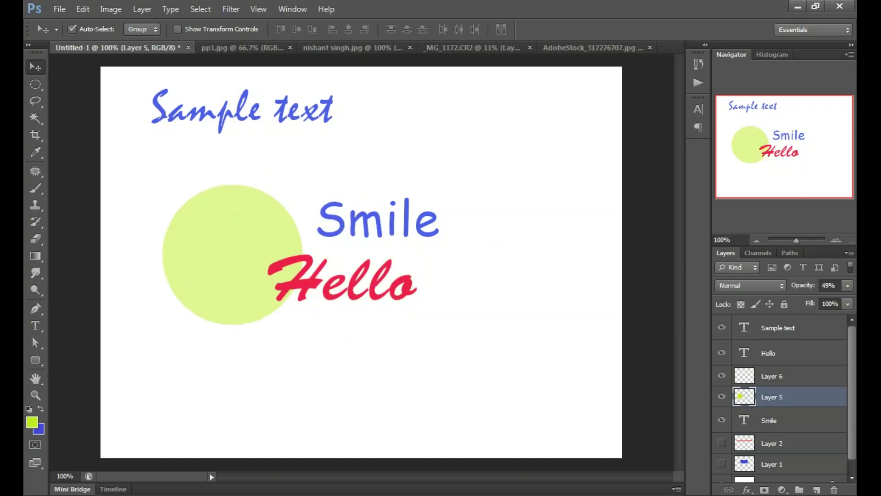
pyautogui.click(848, 286)
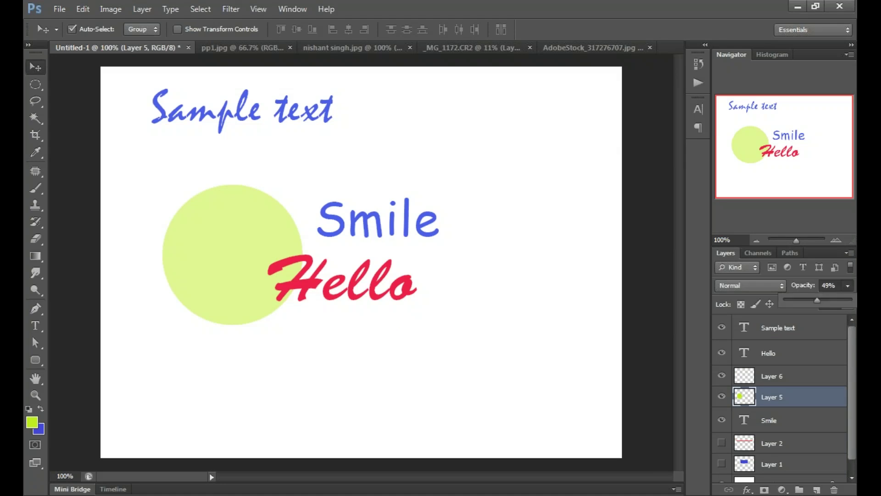
pyautogui.click(848, 286)
pyautogui.click(846, 286)
pyautogui.click(847, 286)
pyautogui.click(848, 286)
pyautogui.click(847, 285)
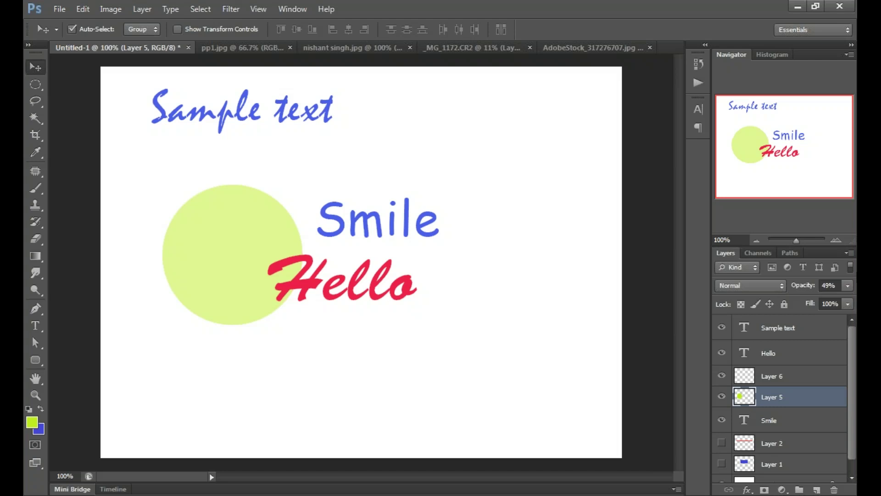
pyautogui.press('0')
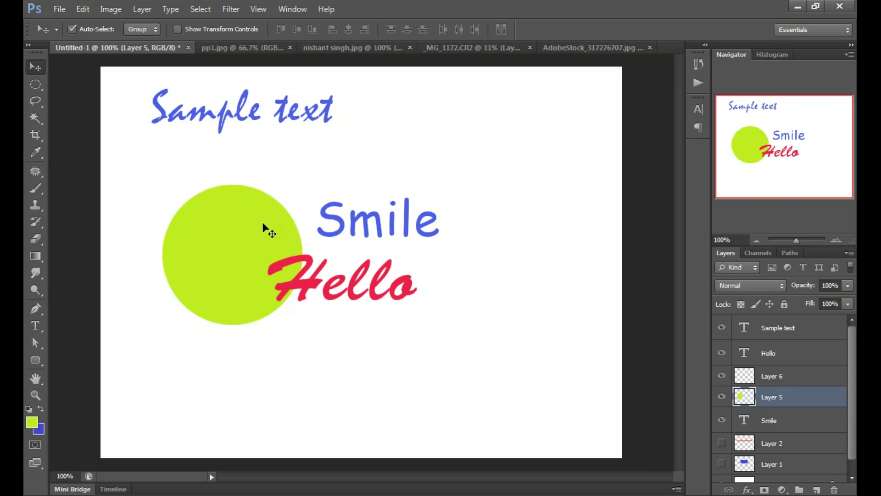
# Step: Drag the green circle up until it is partly cut off above the top edge, then bring the moon document forward
pyautogui.moveTo(234, 248); pyautogui.dragTo(224, 225)
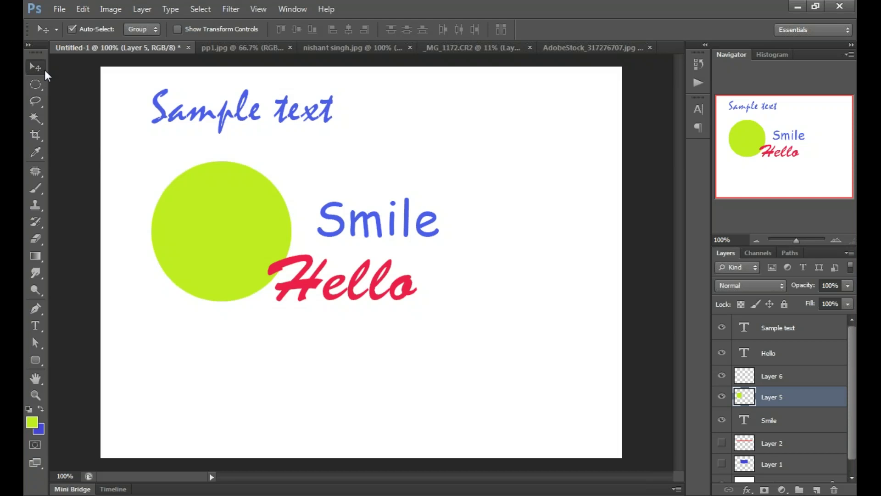
pyautogui.moveTo(251, 229); pyautogui.dragTo(346, 111)
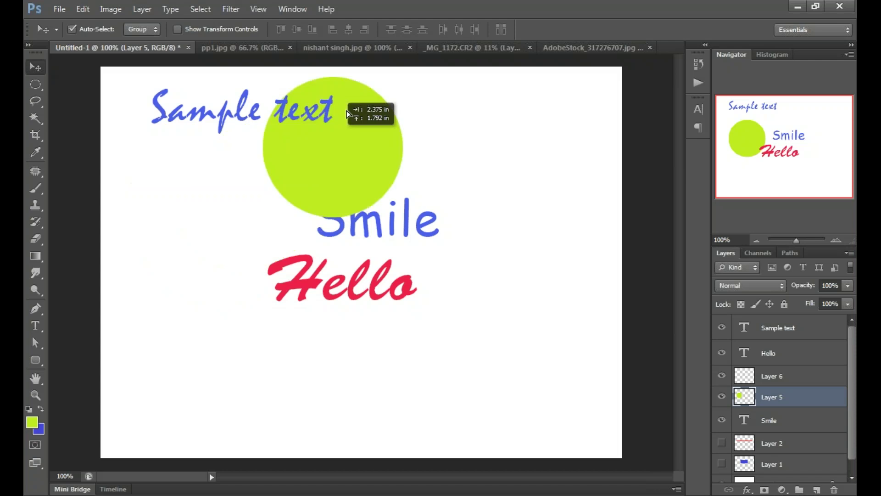
pyautogui.moveTo(346, 111); pyautogui.dragTo(355, 27)
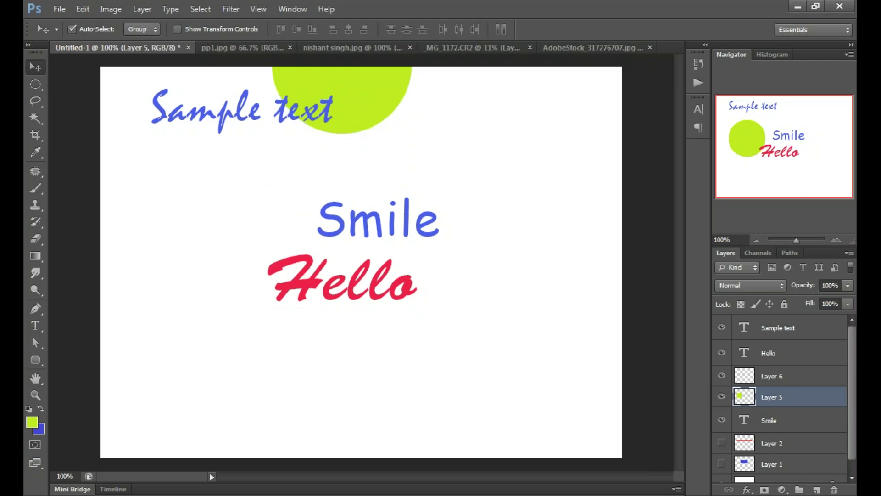
pyautogui.hotkey('ctrl', 'Tab')
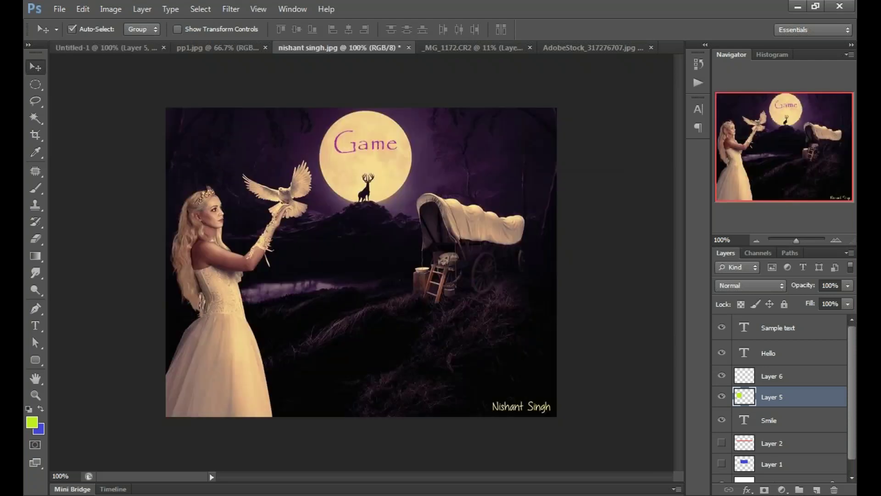
# Step: Drop a copy of the Layer 5 green circle onto the moon canvas as a new layer below the moon
pyautogui.moveTo(337, 47); pyautogui.dragTo(377, 268)
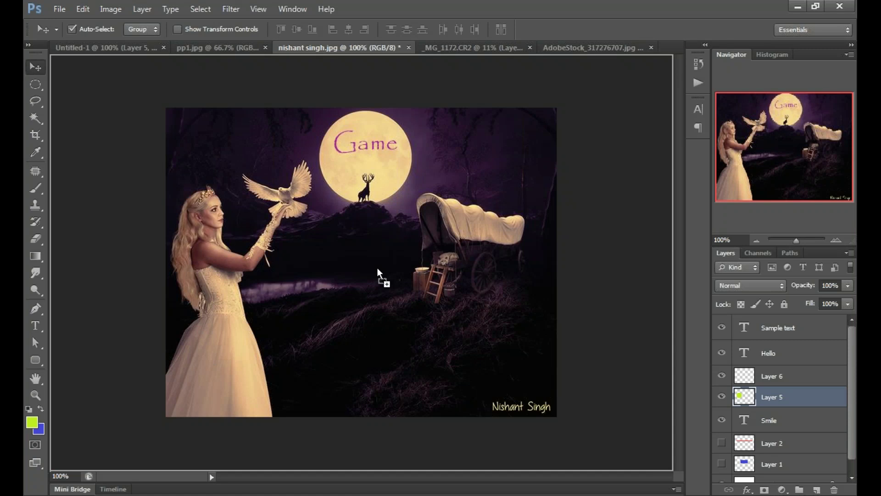
pyautogui.moveTo(377, 268); pyautogui.dragTo(378, 268)
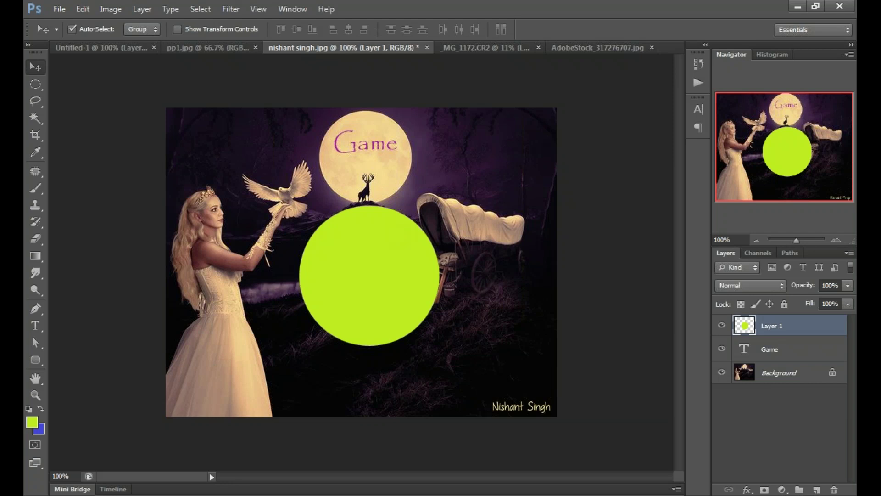
# Step: Nudge the portrait layer in the portrait document, then paste the eye close-up into the moon scene as Layer 2
pyautogui.hotkey('ctrl', 'Tab')
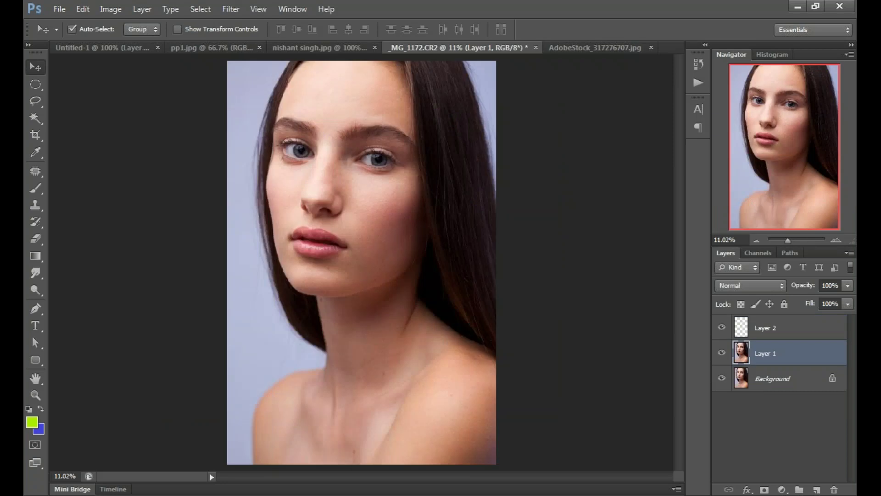
pyautogui.hotkey('ctrl', 'Tab')
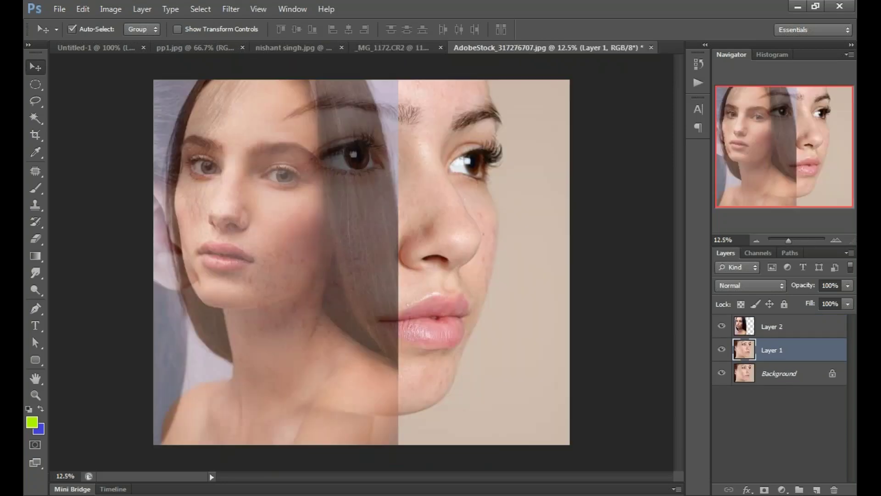
pyautogui.hotkey('ctrl', 'shift', 'Tab')
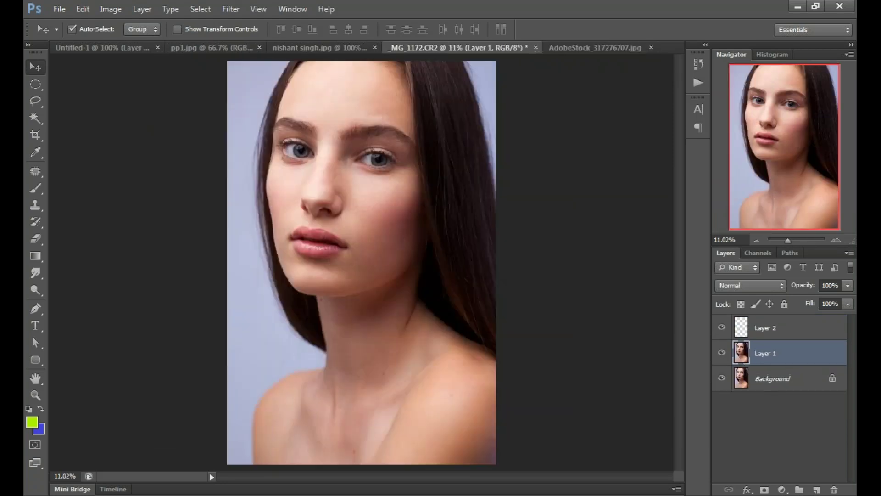
pyautogui.moveTo(379, 160); pyautogui.dragTo(342, 75)
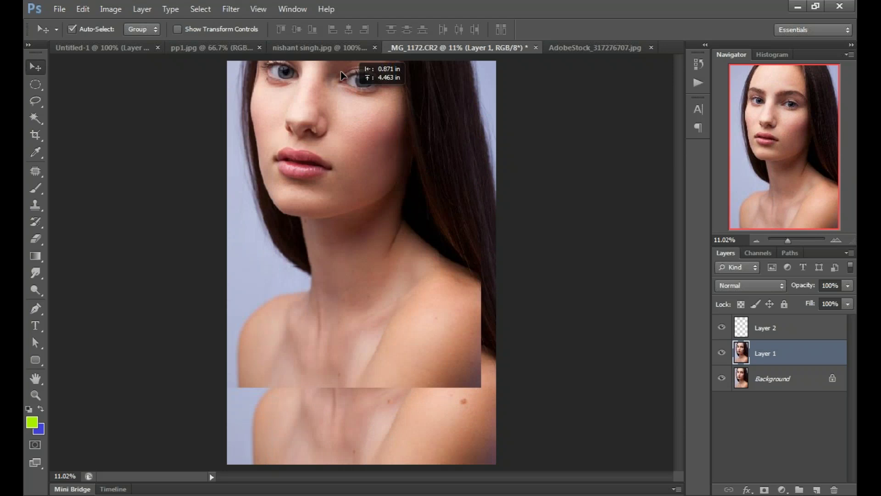
pyautogui.hotkey('ctrl', 'shift', 'Tab')
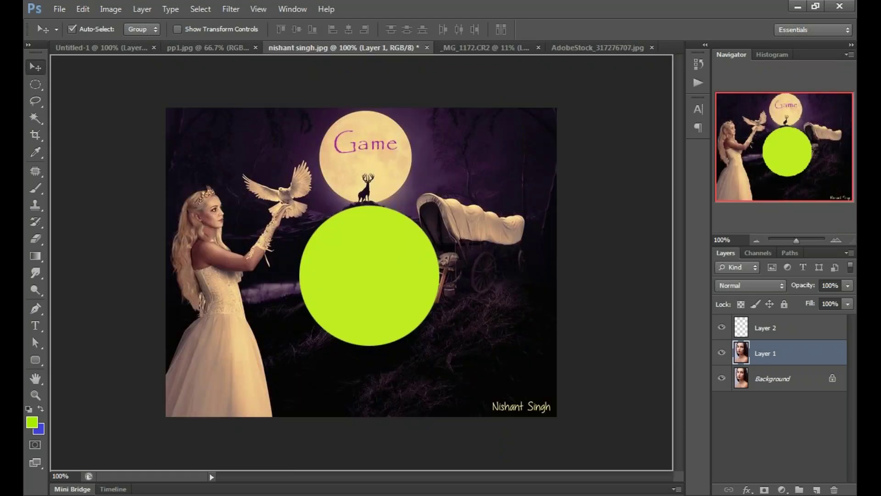
pyautogui.hotkey('ctrl', 'v')
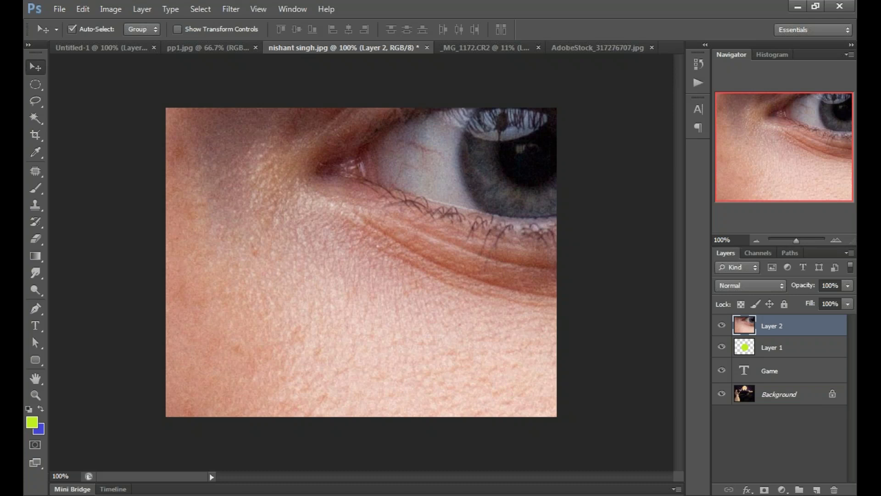
# Step: Centre the eye close-up on the canvas and try opacities of 30%, 68% and 76%
pyautogui.moveTo(487, 182); pyautogui.dragTo(370, 277)
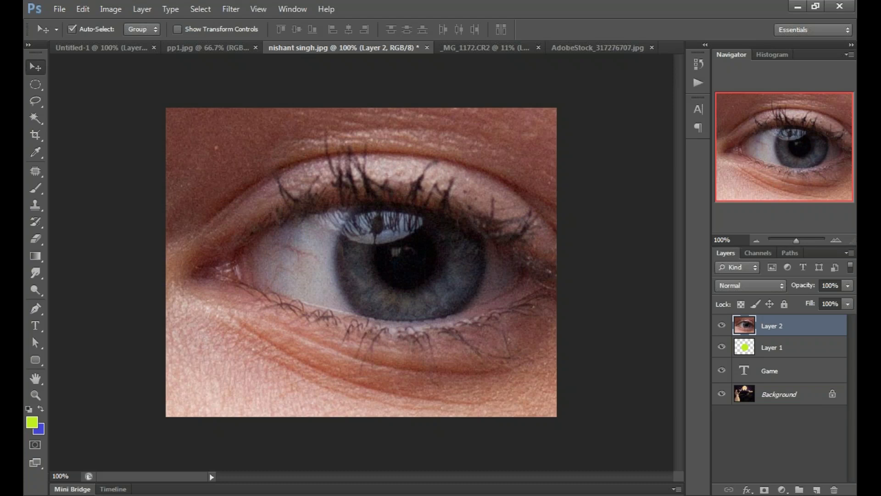
pyautogui.click(848, 286)
pyautogui.click(842, 288)
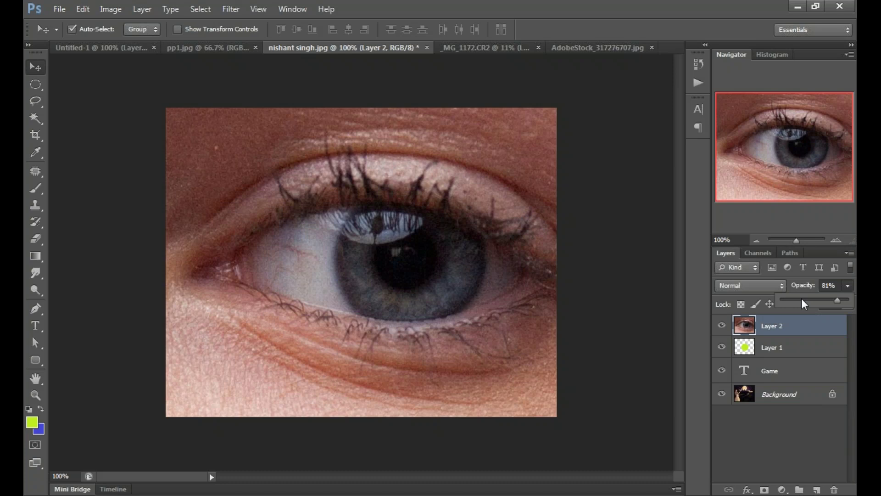
pyautogui.click(803, 300)
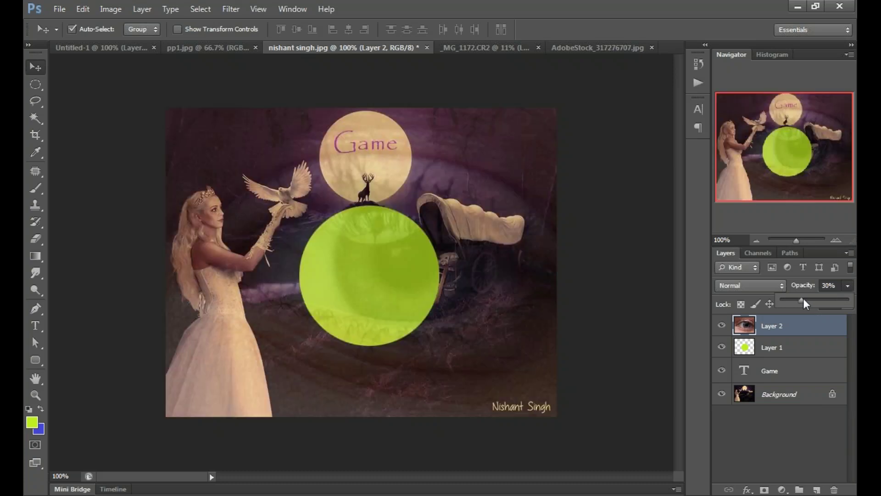
pyautogui.moveTo(803, 300); pyautogui.dragTo(831, 302)
pyautogui.click(832, 301)
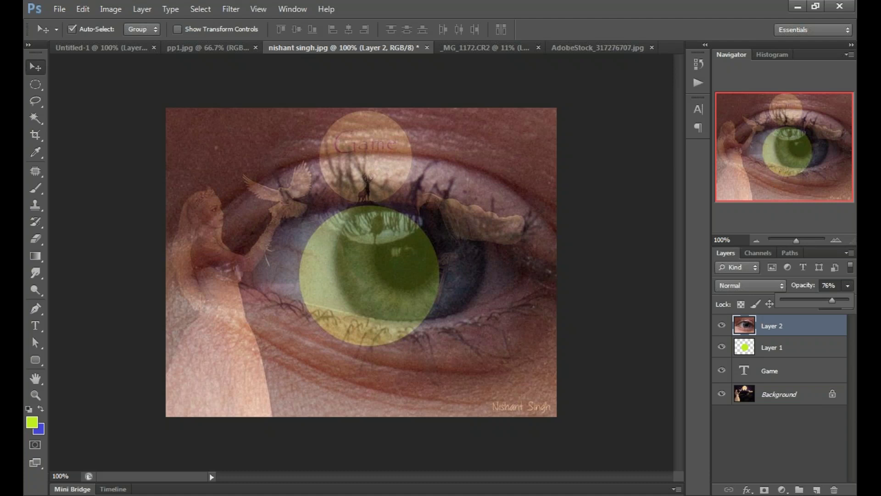
pyautogui.click(778, 427)
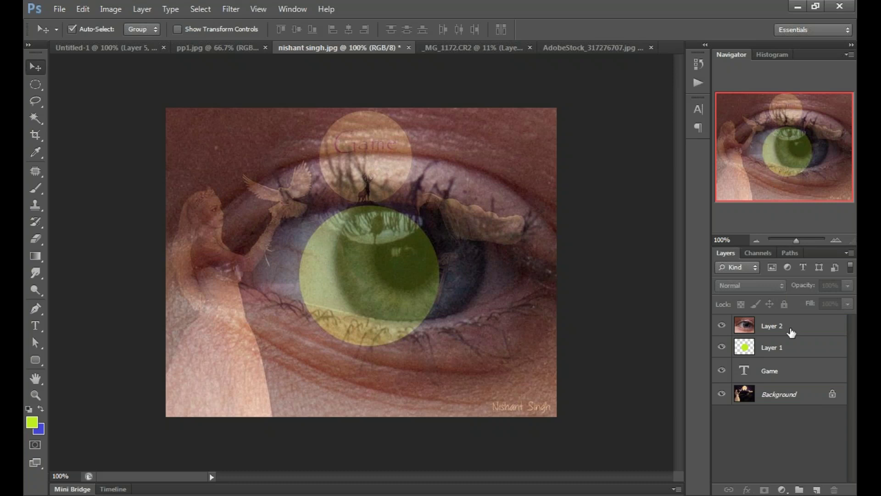
# Step: Restore the eye layer to 100% opacity and hide it
pyautogui.click(792, 332)
pyautogui.click(848, 285)
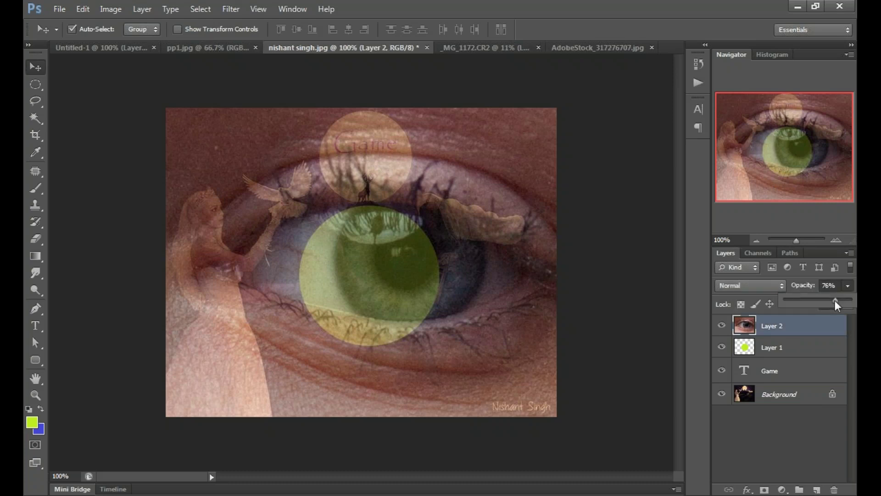
pyautogui.moveTo(835, 300); pyautogui.dragTo(852, 300)
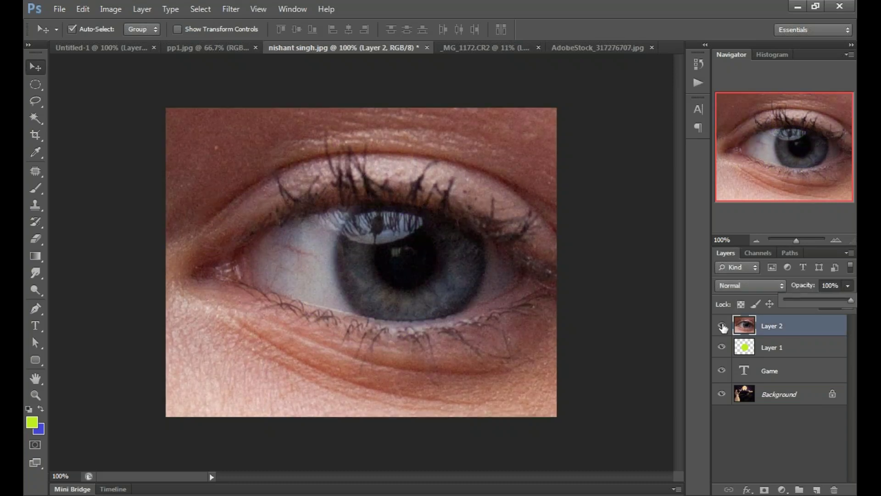
pyautogui.click(722, 325)
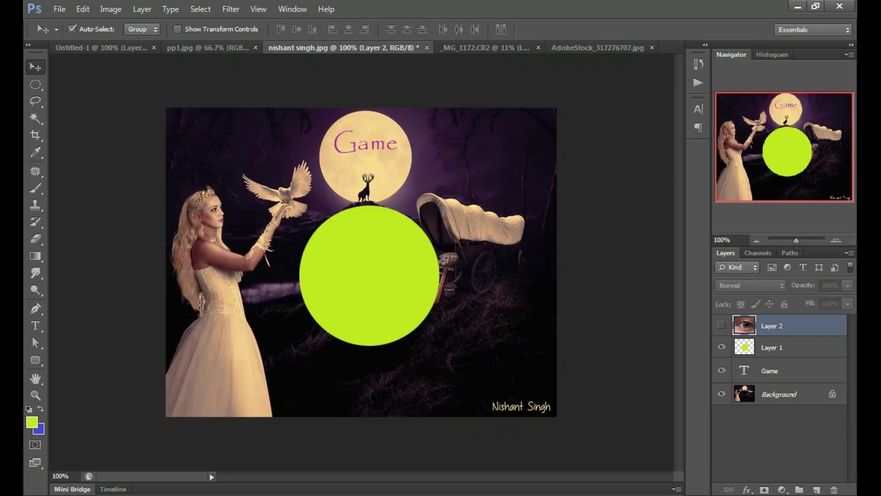
pyautogui.hotkey('ctrl', 'Tab')
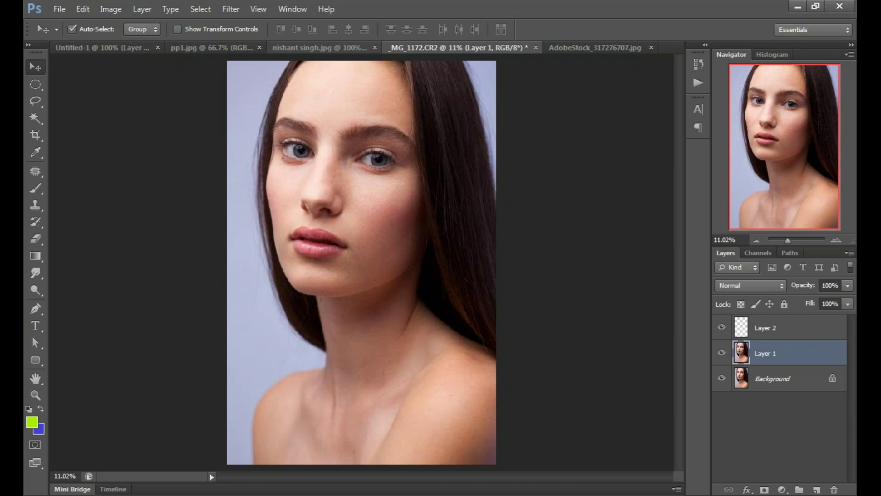
pyautogui.click(325, 50)
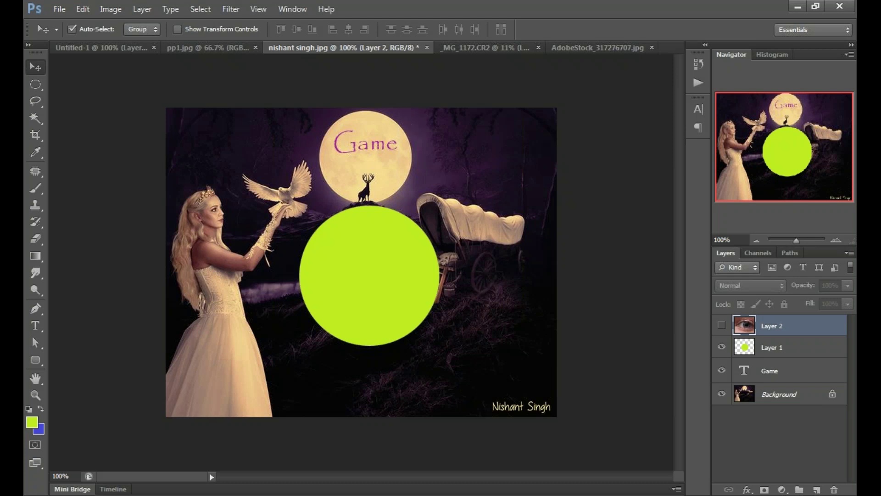
pyautogui.click(589, 342)
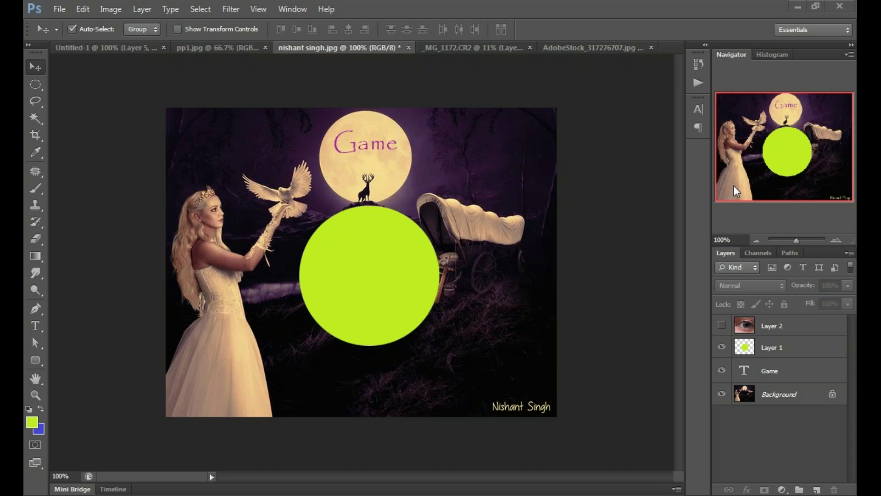
pyautogui.click(488, 48)
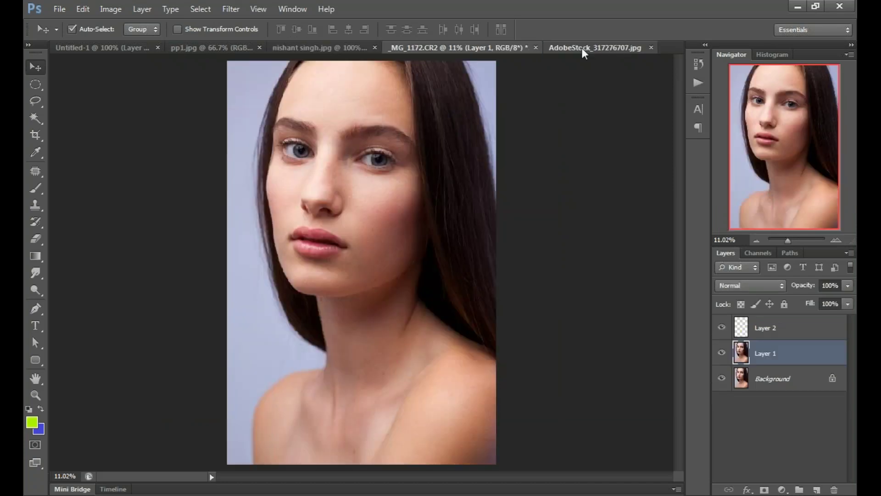
pyautogui.click(582, 47)
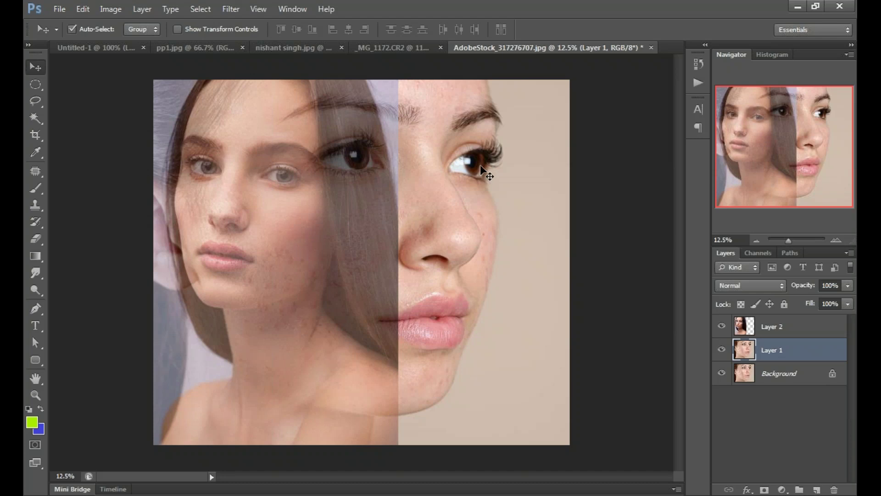
pyautogui.click(527, 273)
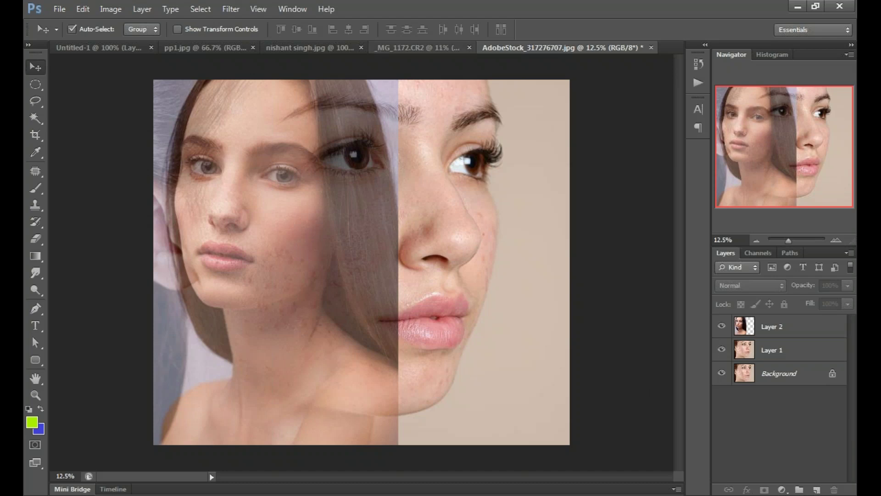
pyautogui.click(455, 47)
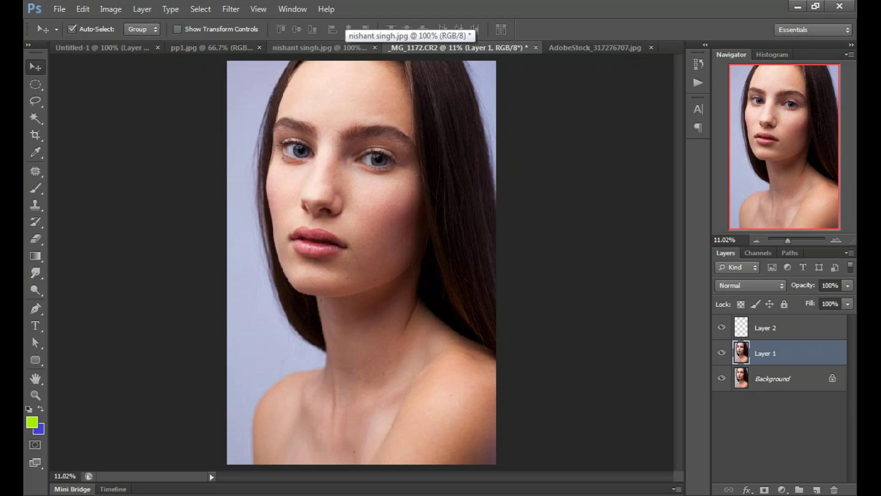
pyautogui.click(348, 47)
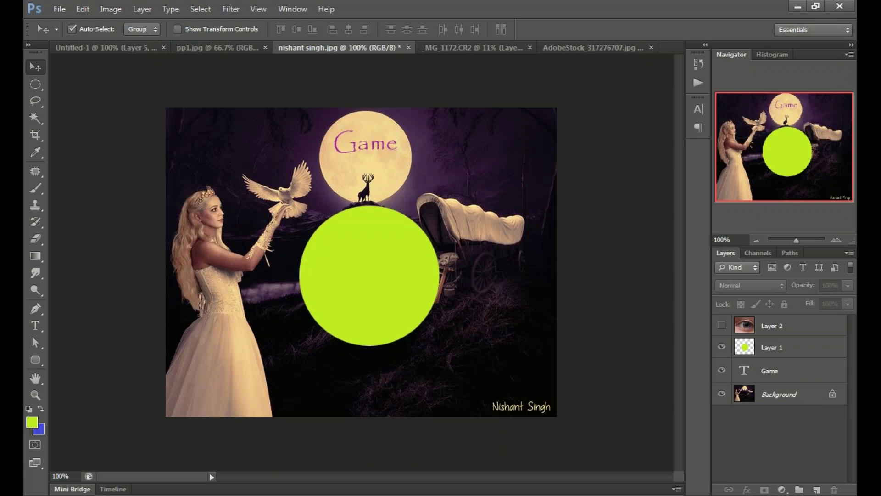
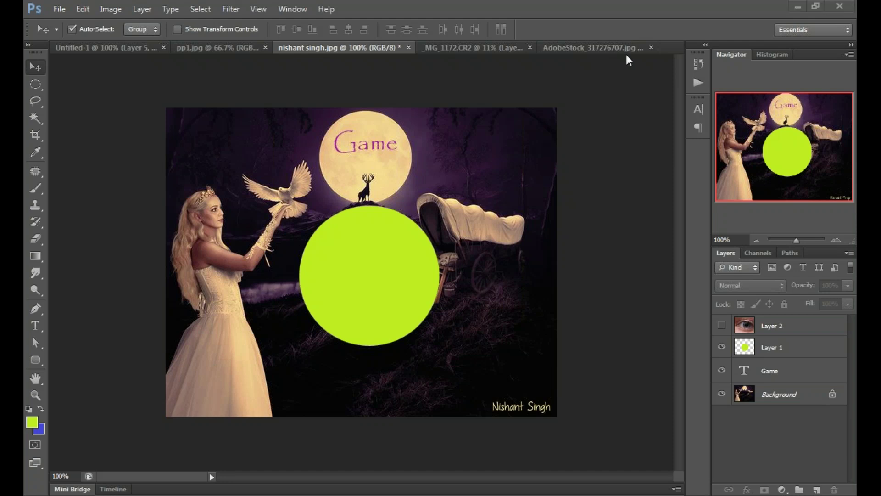
# Step: Open the File menu over the moon-and-green-circle artwork
pyautogui.click(59, 10)
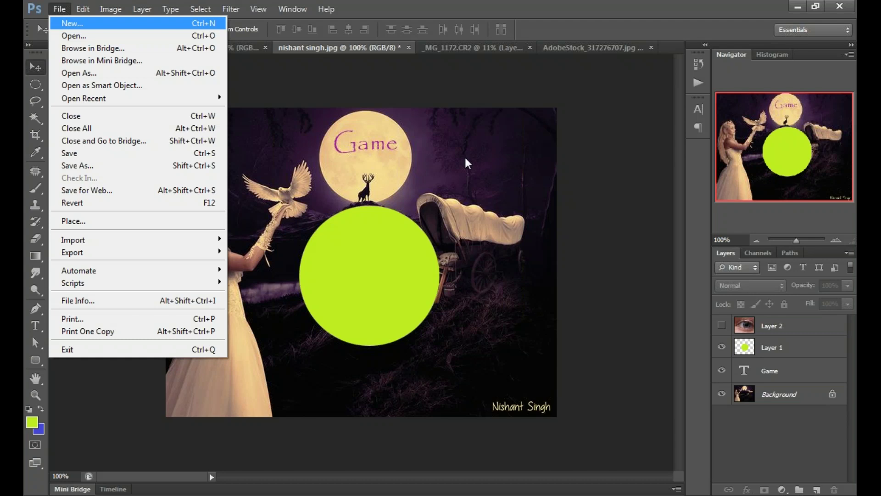
# Step: Create a new blank white 2880 × 1593 pixel document, Untitled-2, at the clipboard size
pyautogui.press('Return')
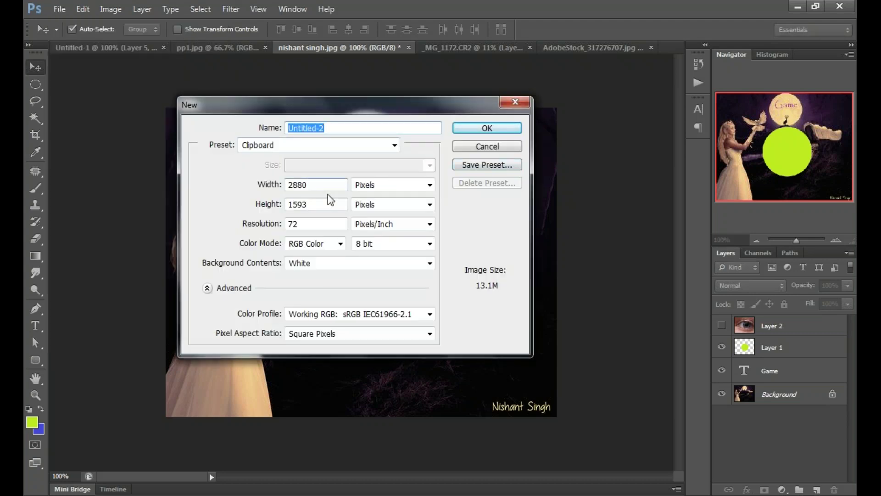
pyautogui.click(488, 129)
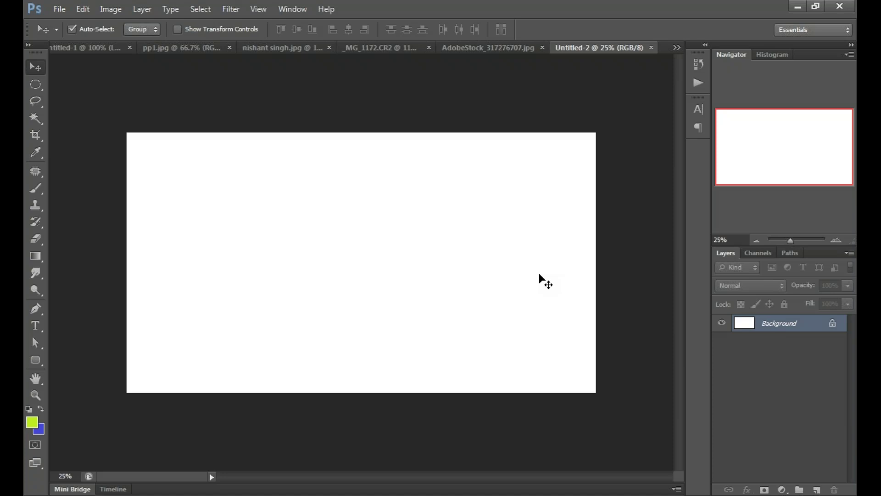
# Step: Paste the road-through-golden-fields photo into Untitled-2 as Layer 1
pyautogui.hotkey('ctrl', 'v')
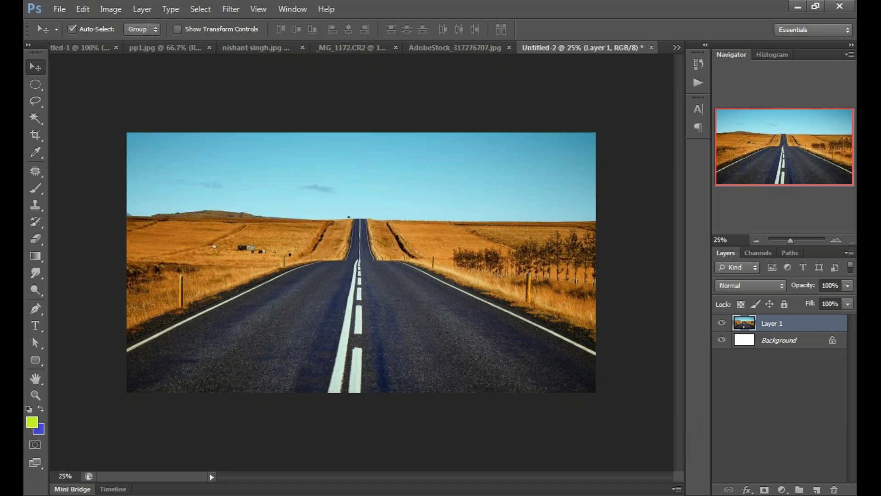
# Step: Paste the cloudy sky image as Layer 2 and drag it into the top-left corner
pyautogui.hotkey('ctrl', 'v')
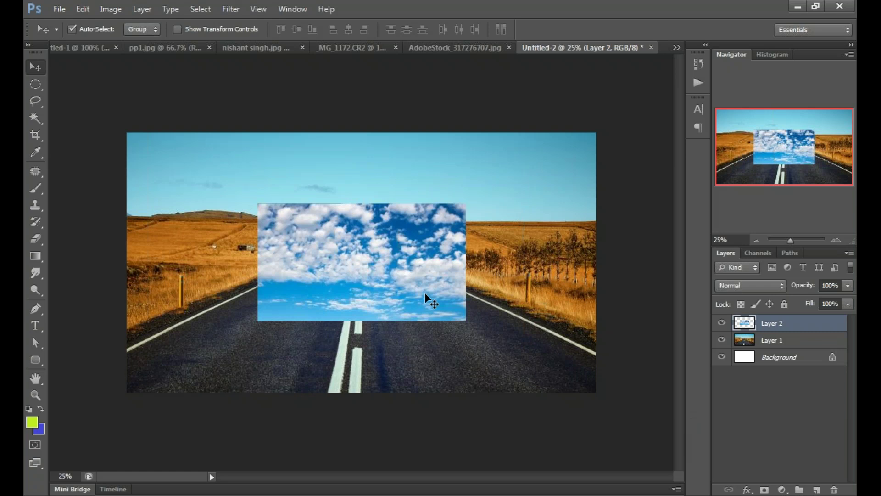
pyautogui.moveTo(425, 296); pyautogui.dragTo(500, 296)
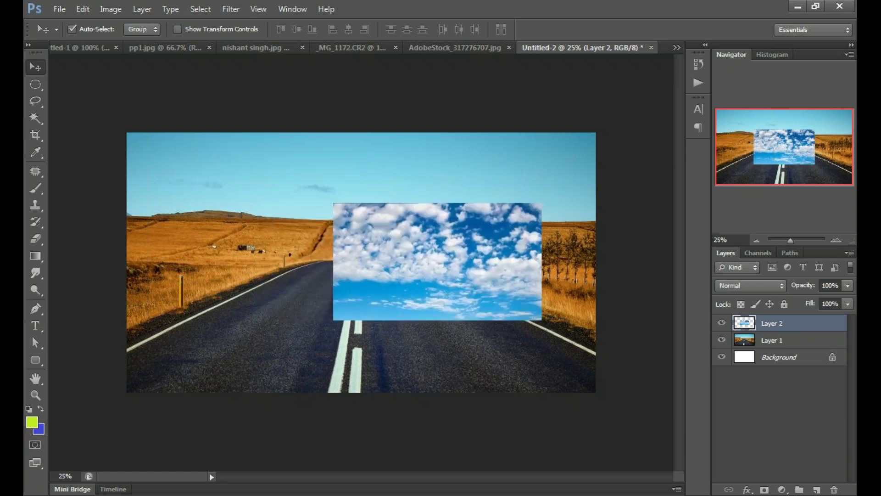
pyautogui.moveTo(464, 260); pyautogui.dragTo(419, 262)
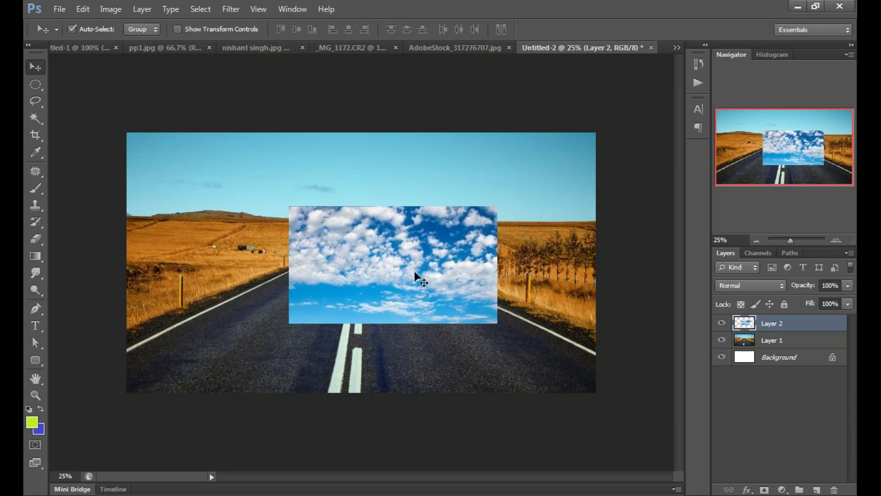
pyautogui.moveTo(414, 271); pyautogui.dragTo(354, 235)
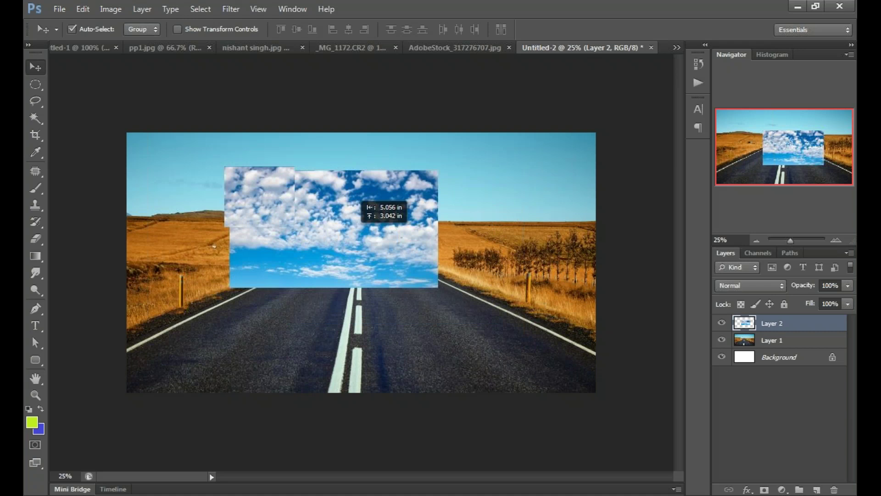
pyautogui.moveTo(354, 197); pyautogui.dragTo(258, 169)
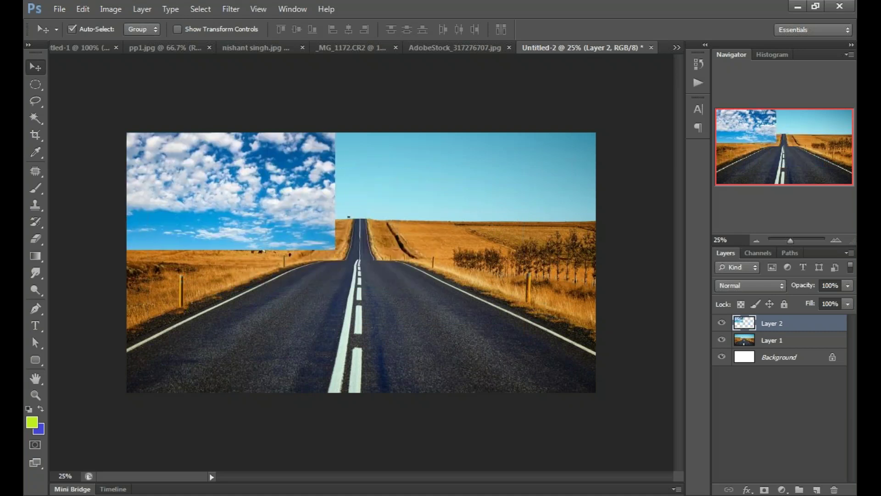
# Step: Scale the clouds to about 224% across the canvas and seat them above the horizon
pyautogui.hotkey('ctrl', 't')
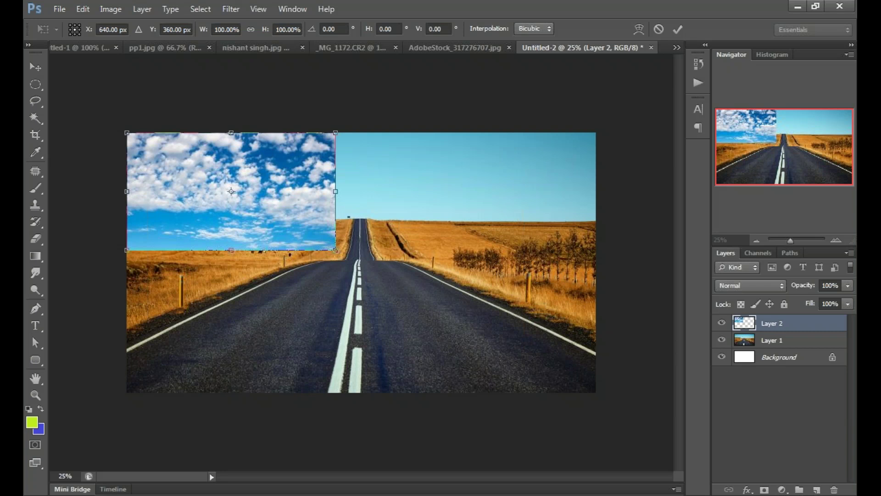
pyautogui.moveTo(336, 250); pyautogui.dragTo(440, 285)
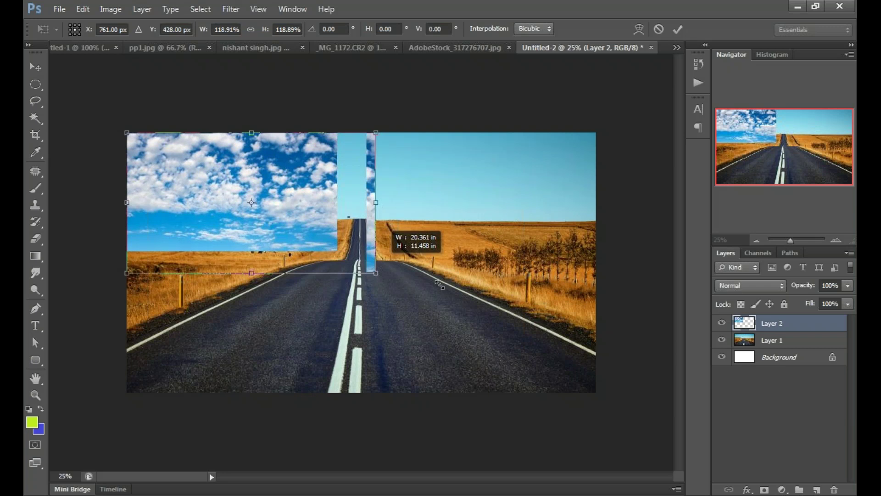
pyautogui.moveTo(440, 284); pyautogui.dragTo(577, 367)
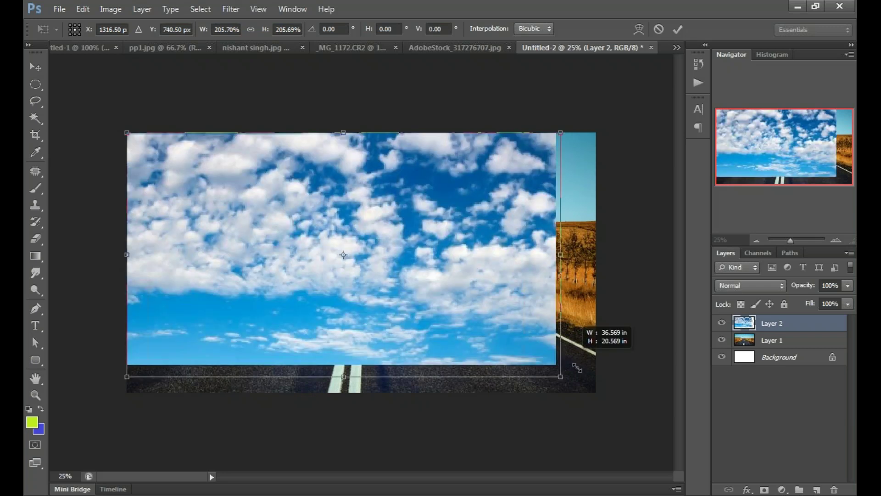
pyautogui.moveTo(577, 367); pyautogui.dragTo(597, 396)
pyautogui.moveTo(457, 378); pyautogui.dragTo(461, 226)
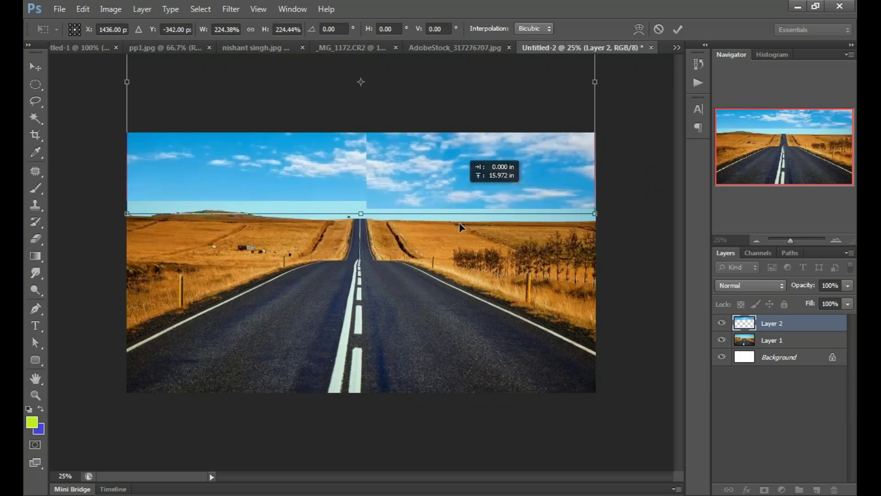
pyautogui.moveTo(460, 227); pyautogui.dragTo(461, 259)
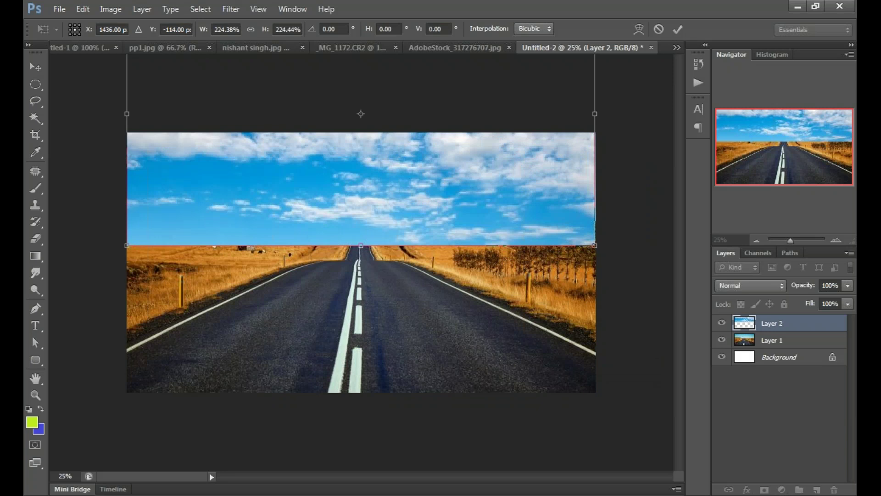
pyautogui.press('Return')
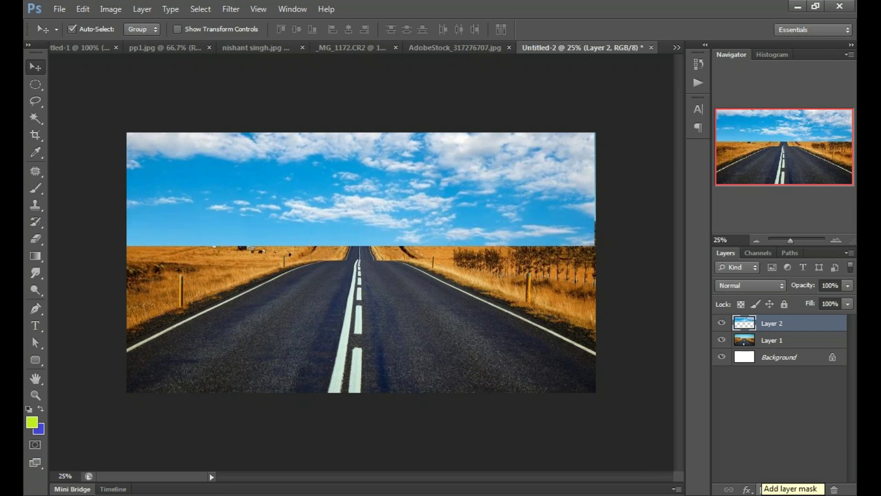
# Step: Add a white layer mask to the clouds layer and target the mask
pyautogui.click(764, 490)
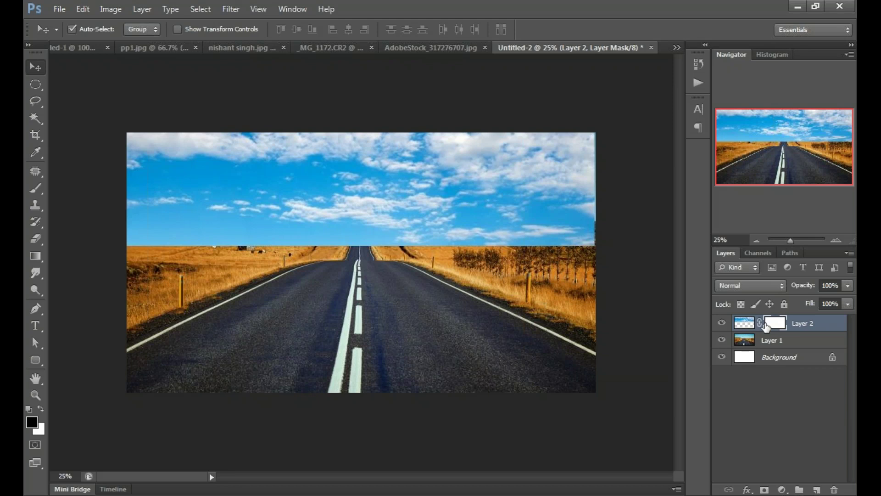
pyautogui.hotkey('ctrl', '2')
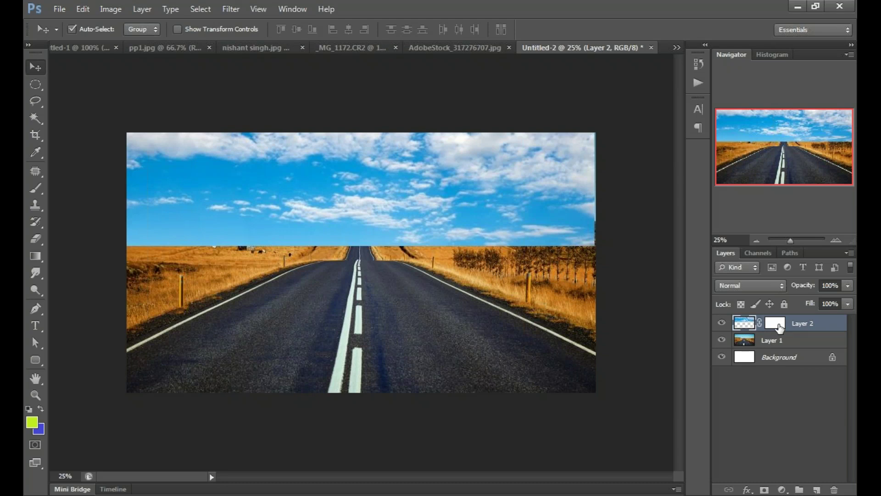
pyautogui.click(779, 327)
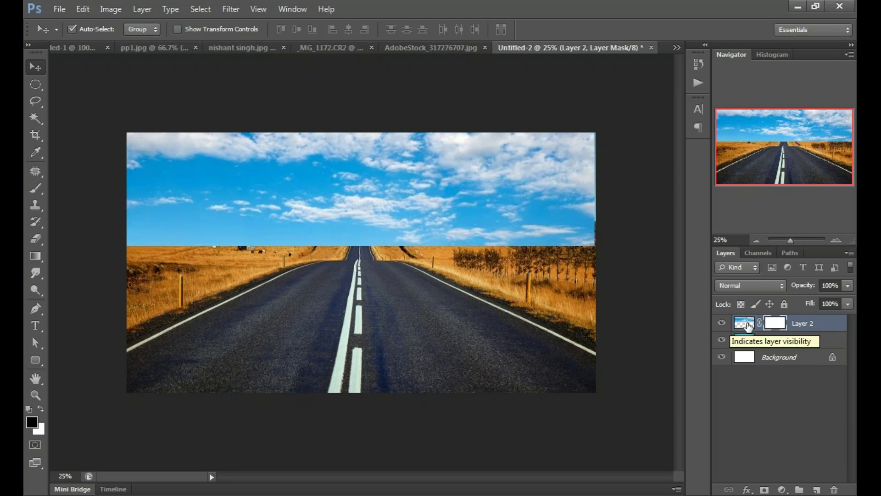
pyautogui.click(748, 326)
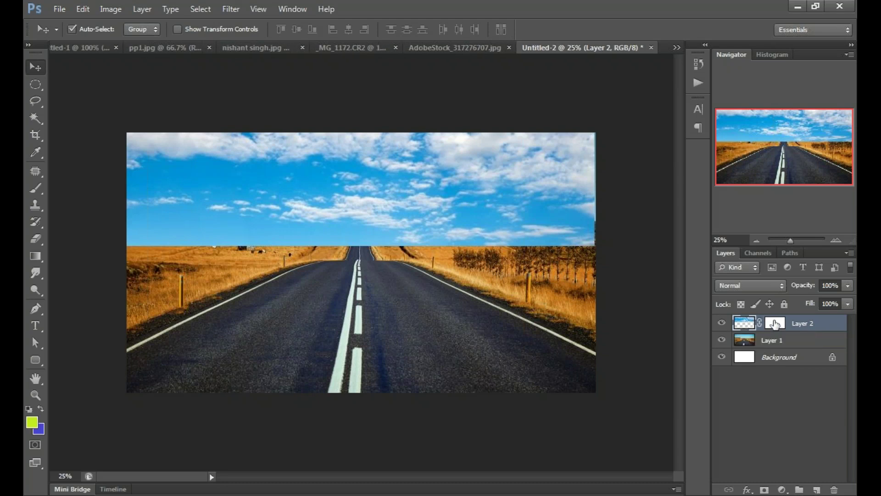
pyautogui.click(776, 324)
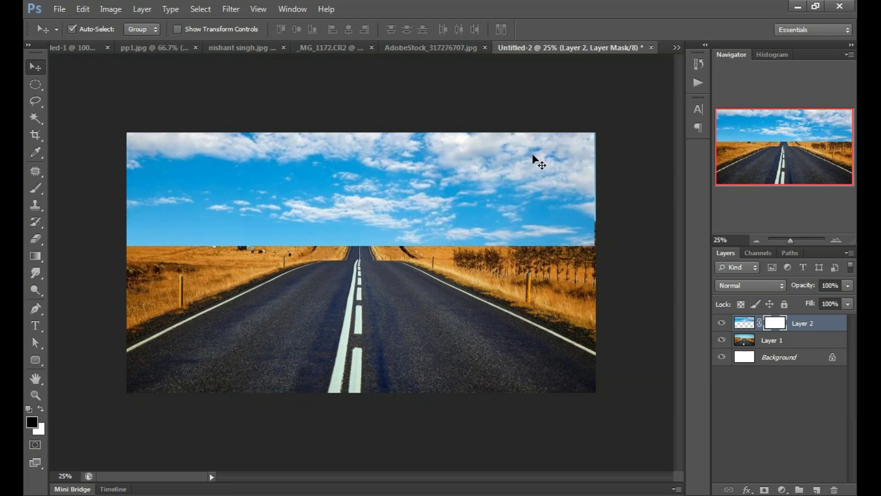
# Step: Lower Layer 2's opacity to 64% so the road shows through faintly
pyautogui.click(848, 304)
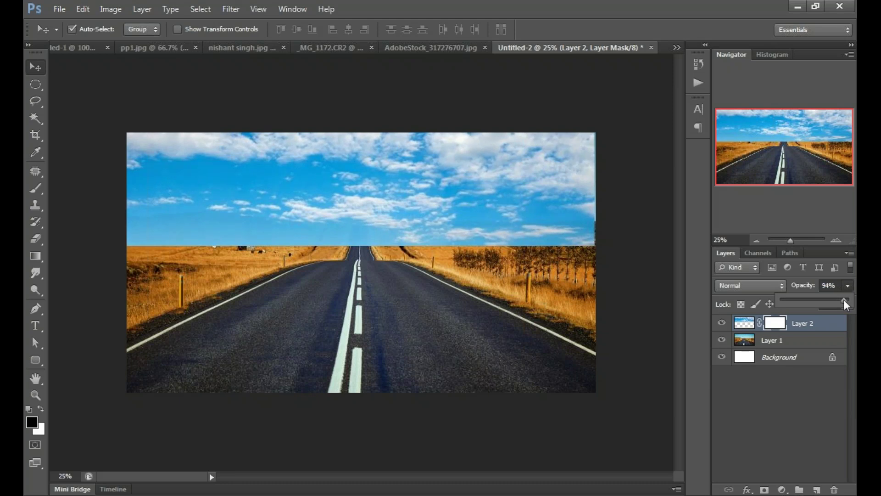
pyautogui.moveTo(841, 300); pyautogui.dragTo(837, 300)
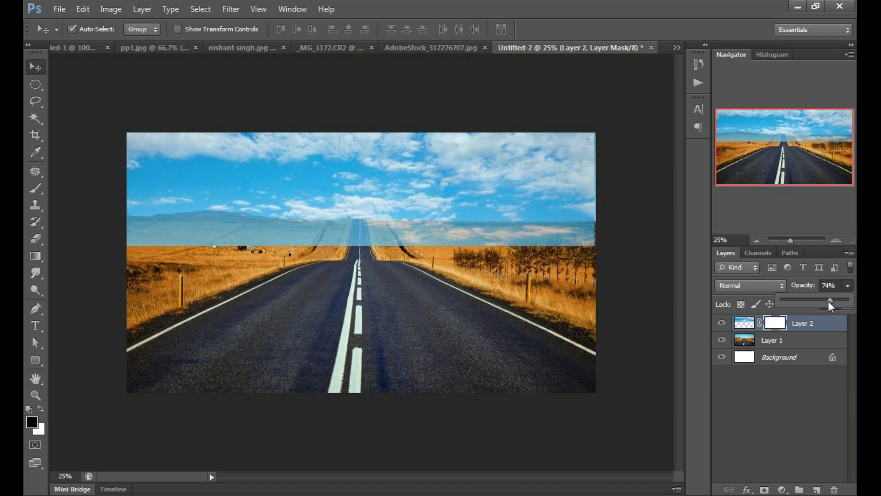
pyautogui.moveTo(829, 302); pyautogui.dragTo(824, 301)
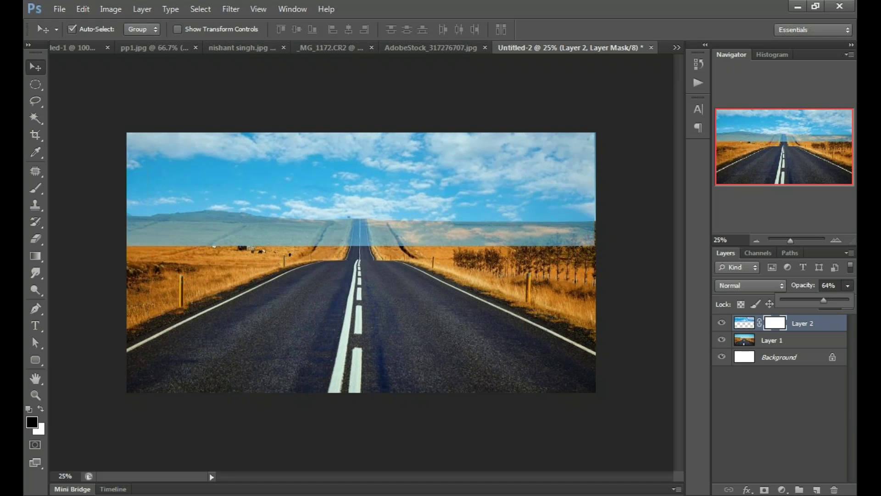
pyautogui.click(780, 414)
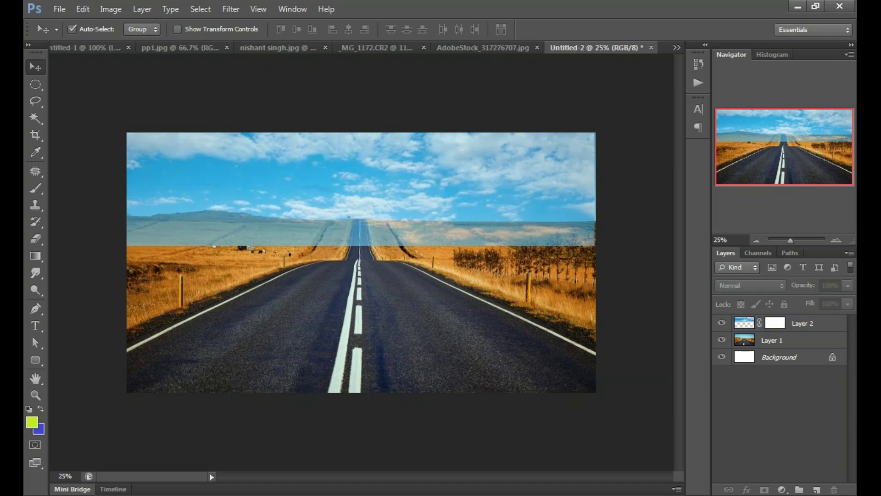
# Step: Delete Layer 2's layer mask, keeping the clouds at 64% opacity
pyautogui.click(775, 340)
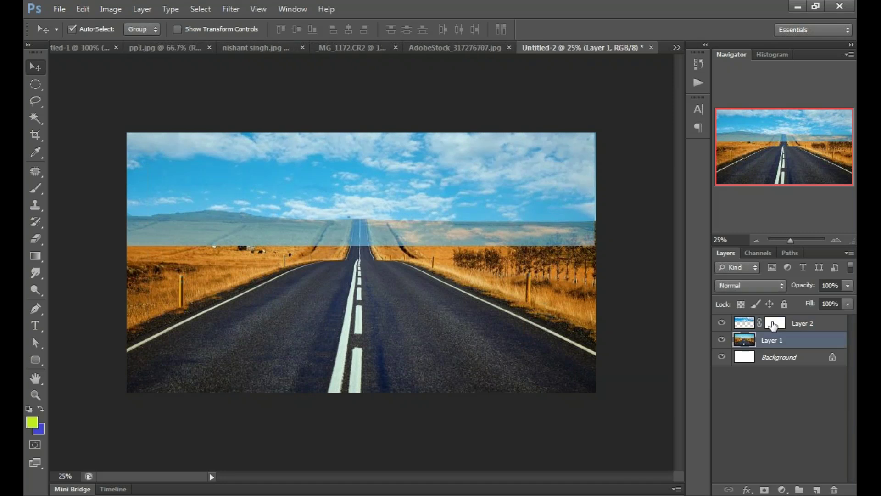
pyautogui.click(774, 325)
pyautogui.rightClick(774, 324)
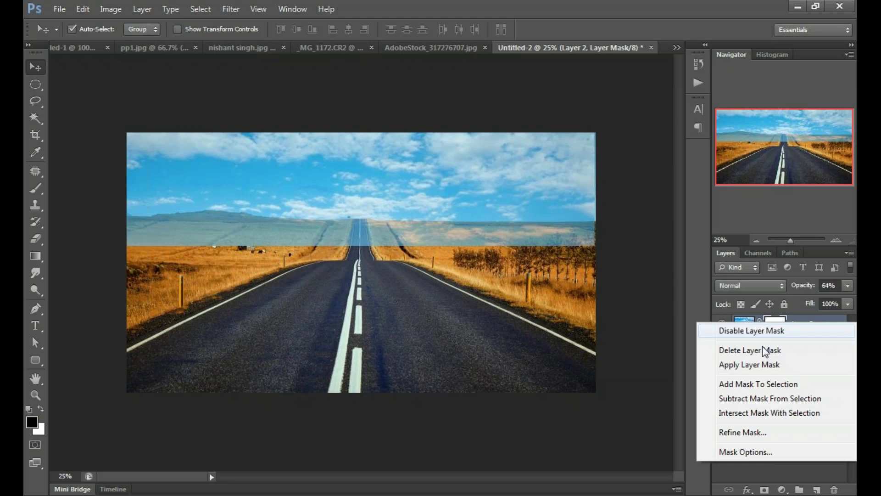
pyautogui.click(764, 351)
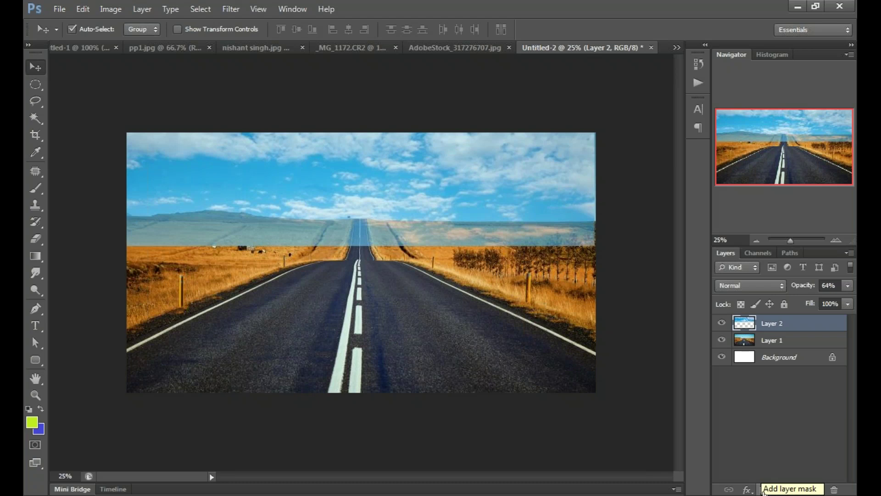
# Step: Re-add a white mask to Layer 2, nudge the sky up slightly, and choose the Brush Tool
pyautogui.click(764, 491)
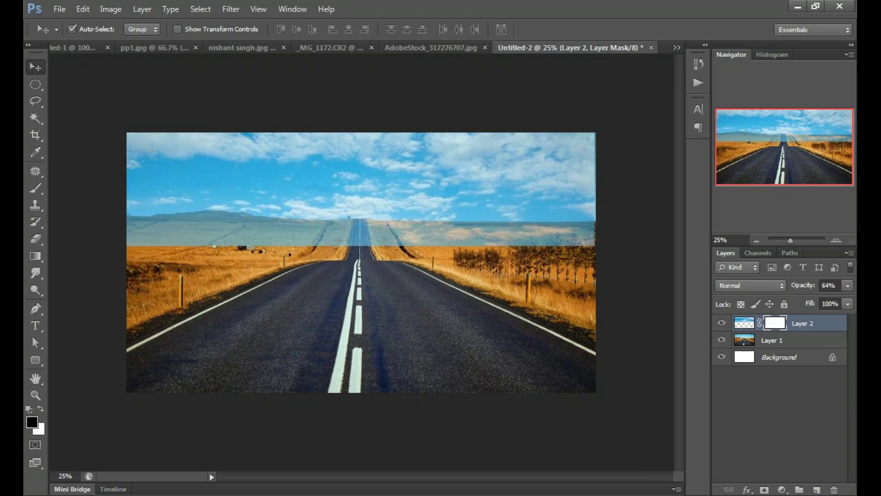
pyautogui.click(746, 324)
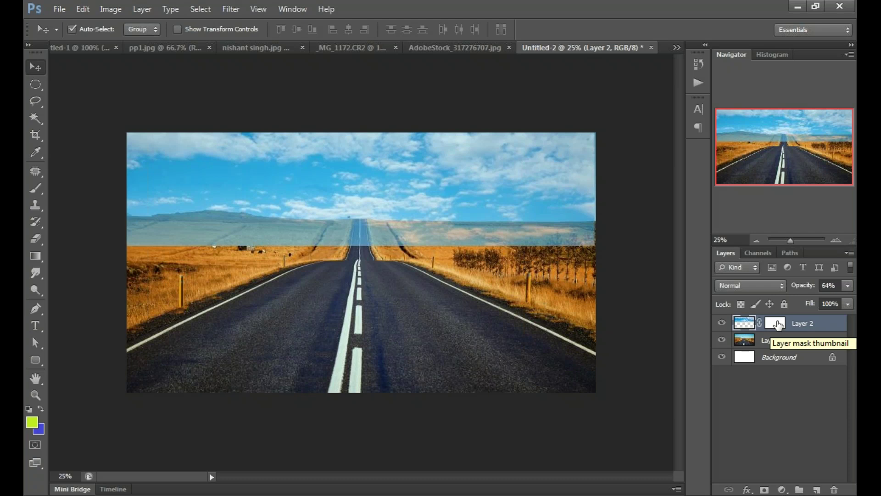
pyautogui.click(776, 323)
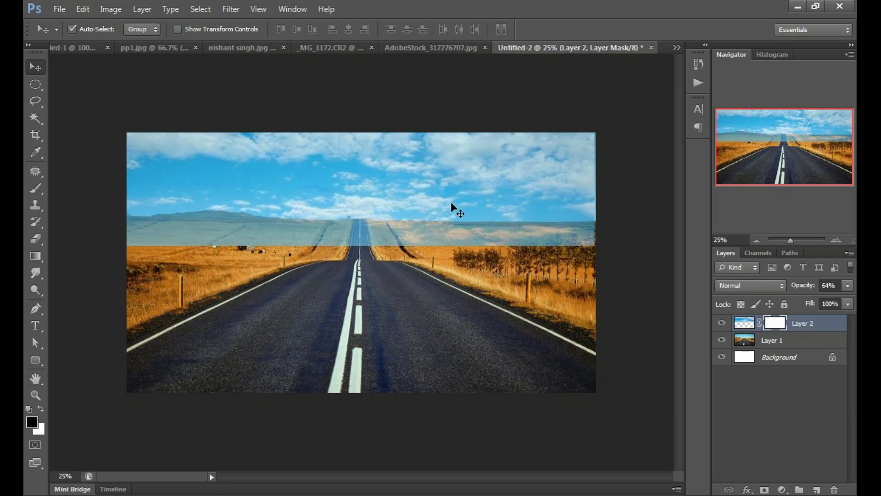
pyautogui.moveTo(451, 202); pyautogui.dragTo(453, 192)
pyautogui.click(719, 323)
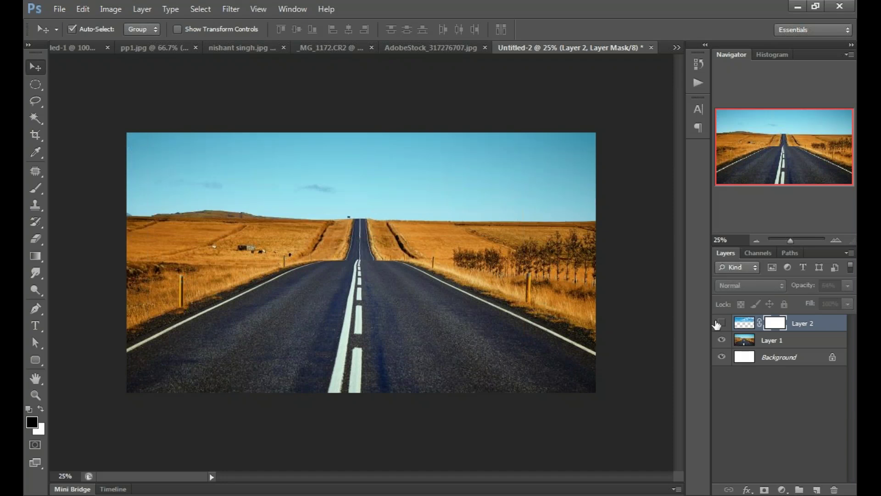
pyautogui.click(721, 323)
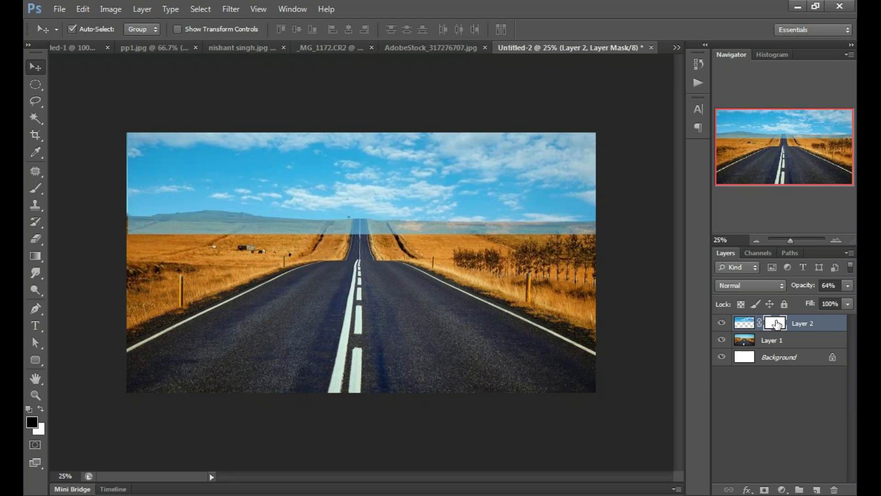
pyautogui.moveTo(36, 188); pyautogui.dragTo(80, 189)
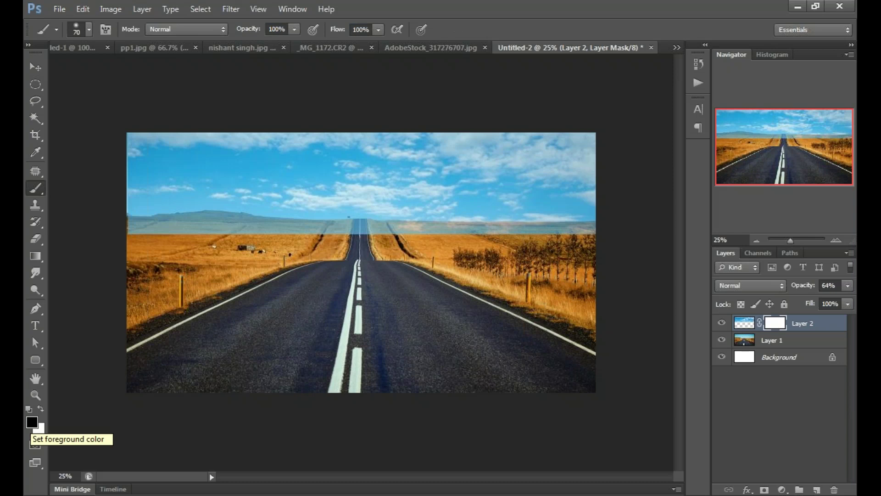
# Step: Enlarge the brush to 200 and paint black along the horizon band
pyautogui.press(']')
pyautogui.press(']')
pyautogui.press(']')
pyautogui.press(']')
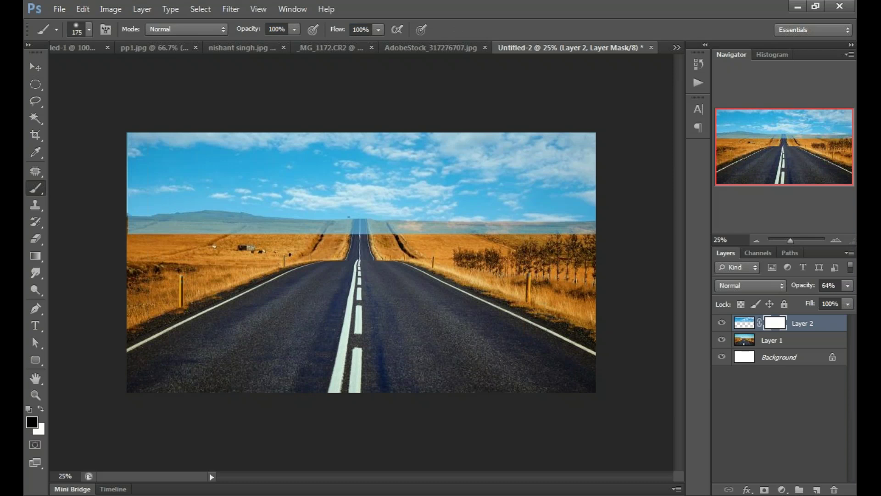
pyautogui.press(']')
pyautogui.moveTo(138, 237); pyautogui.dragTo(183, 236)
pyautogui.moveTo(183, 237); pyautogui.dragTo(595, 235)
# Step: Raise the sky layer's opacity to 100%
pyautogui.click(848, 285)
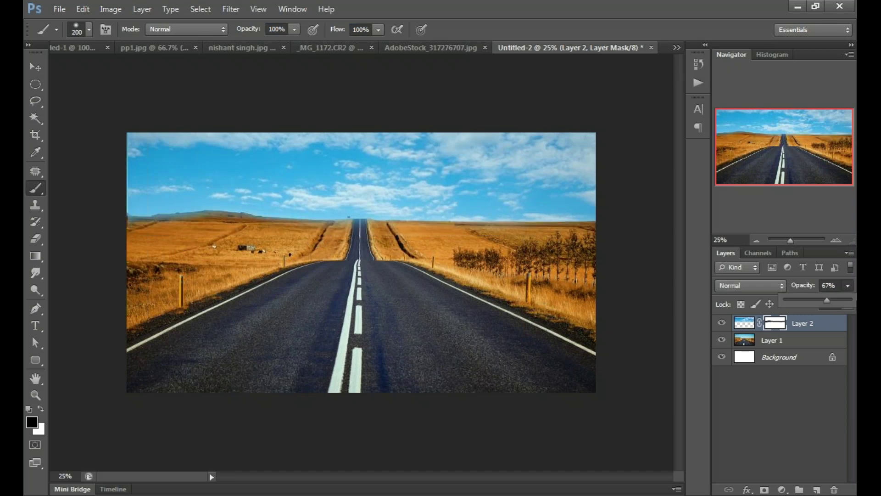
pyautogui.moveTo(827, 300); pyautogui.dragTo(851, 301)
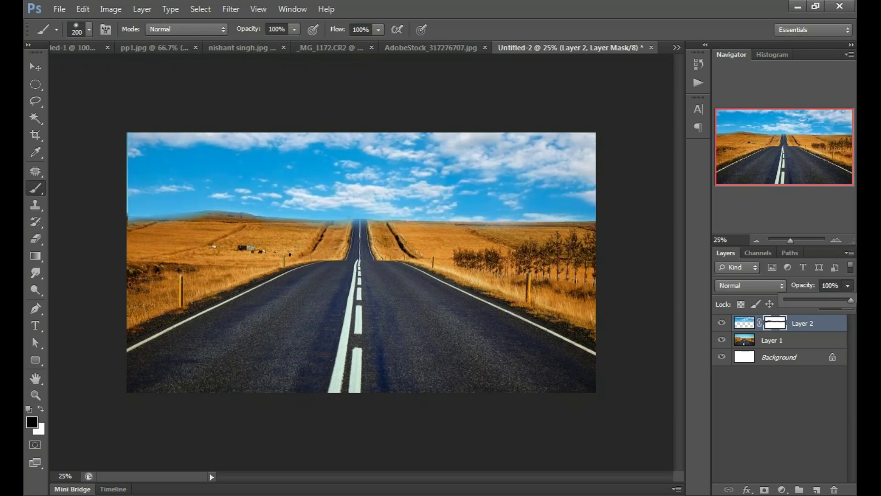
pyautogui.click(778, 404)
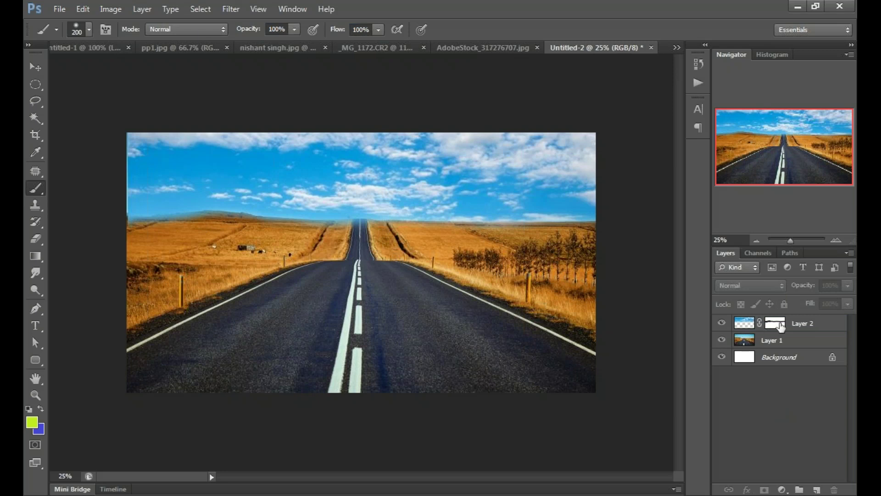
# Step: Paint out the hazy horizon on the mask at left and around the vanishing point
pyautogui.click(781, 324)
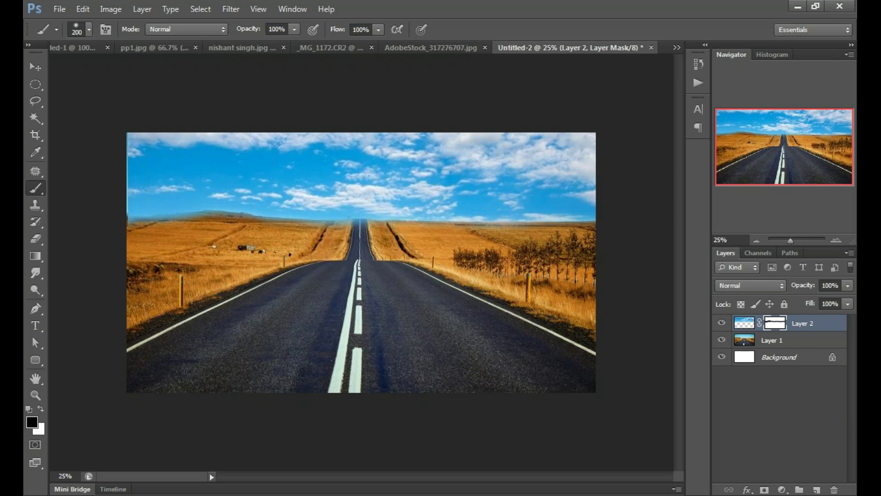
pyautogui.moveTo(133, 219); pyautogui.dragTo(197, 219)
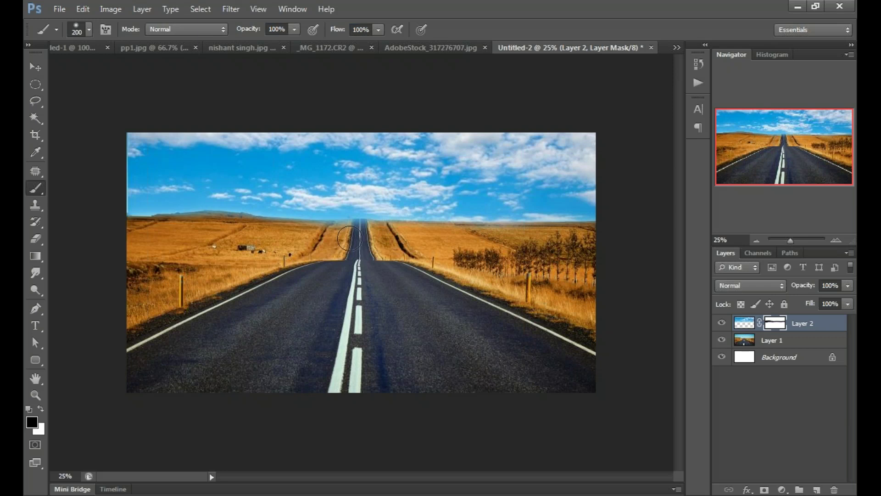
pyautogui.moveTo(350, 238); pyautogui.dragTo(454, 224)
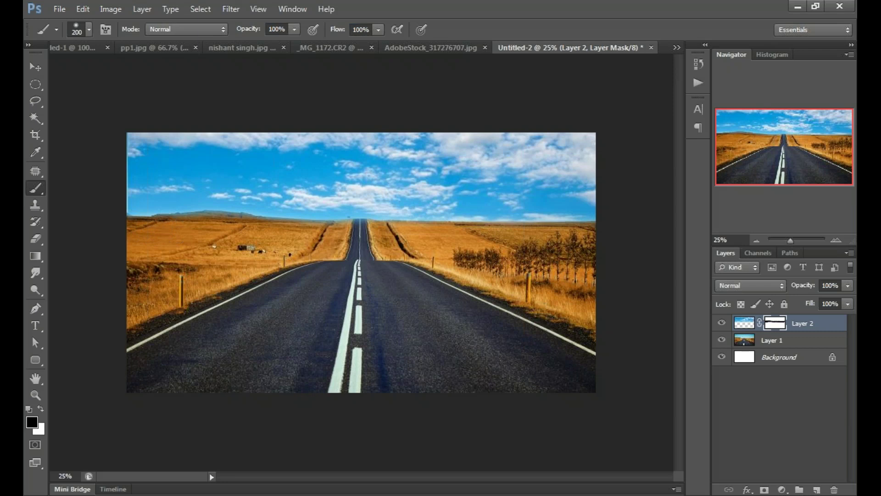
pyautogui.click(722, 323)
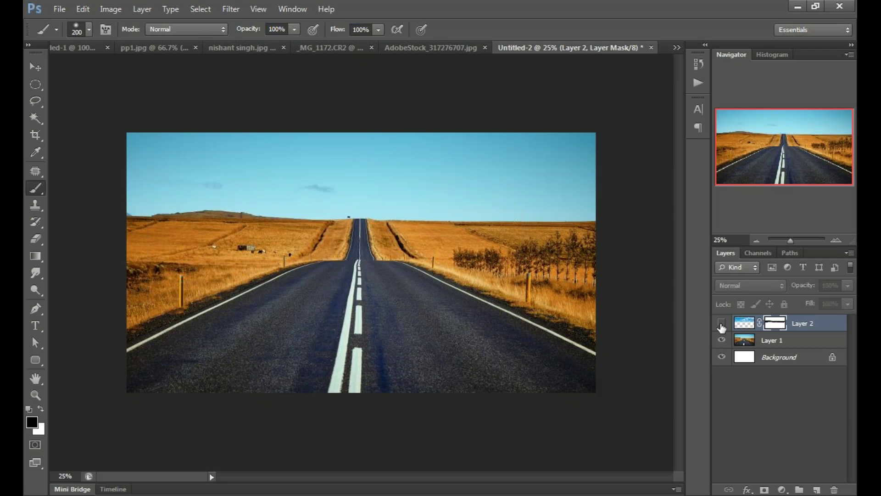
pyautogui.click(722, 323)
pyautogui.press('v')
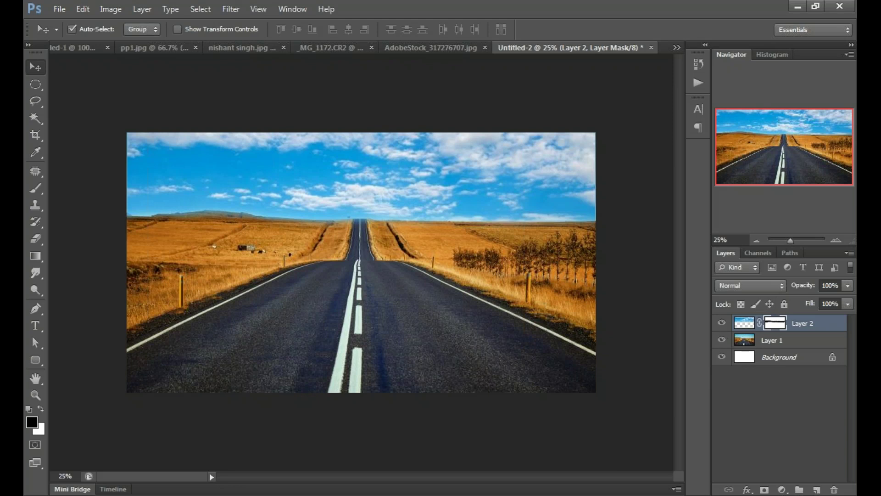
# Step: Toggle the cloudy sky layer to compare, leave it hidden, and select the road photo Layer 1
pyautogui.click(761, 407)
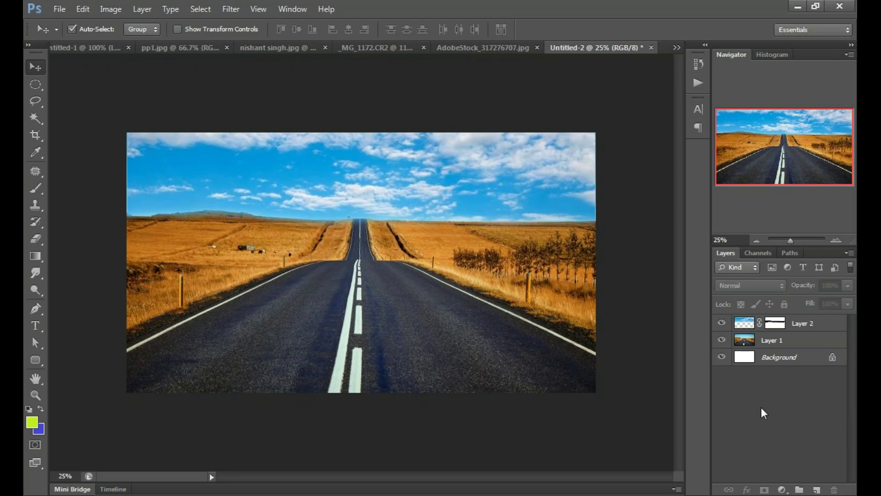
pyautogui.click(808, 324)
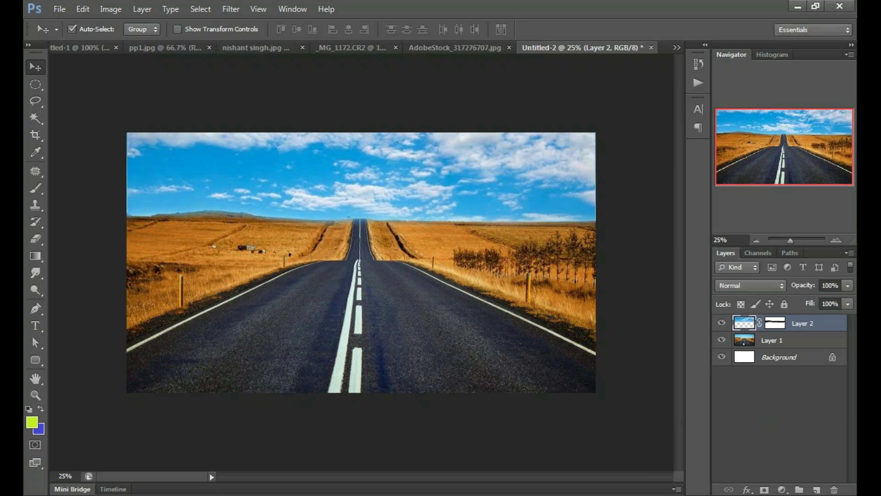
pyautogui.click(722, 323)
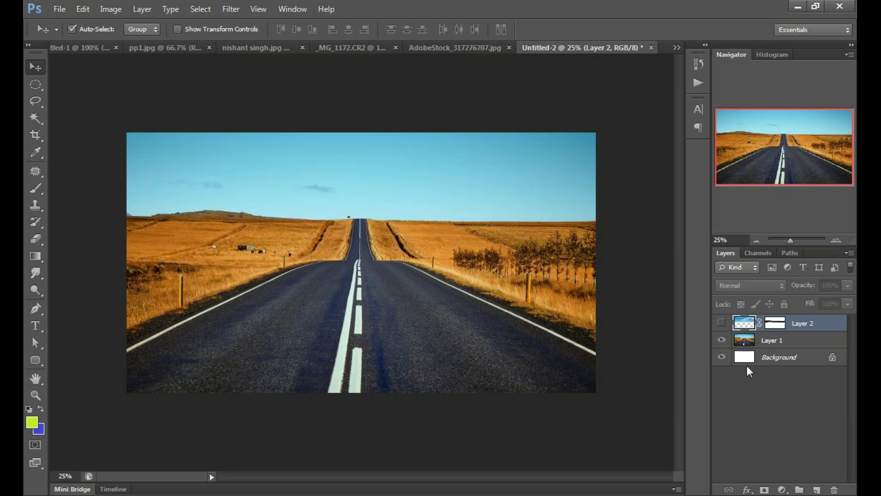
pyautogui.click(722, 323)
pyautogui.click(722, 324)
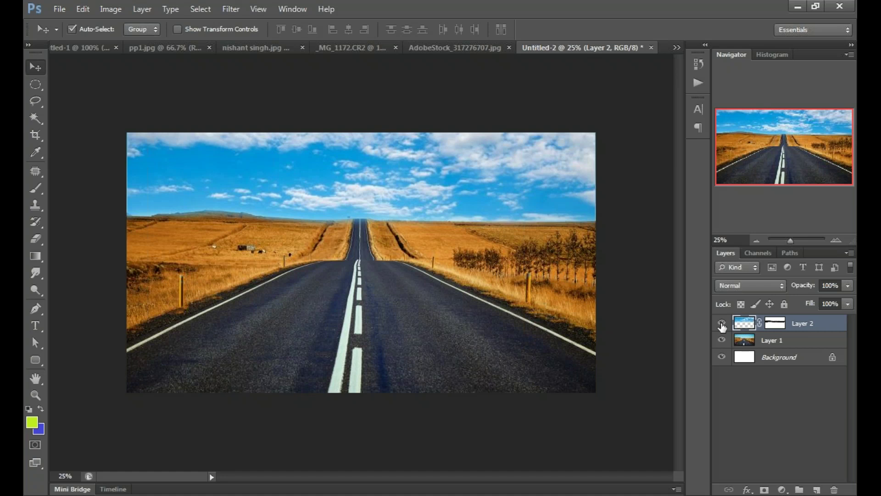
pyautogui.click(723, 324)
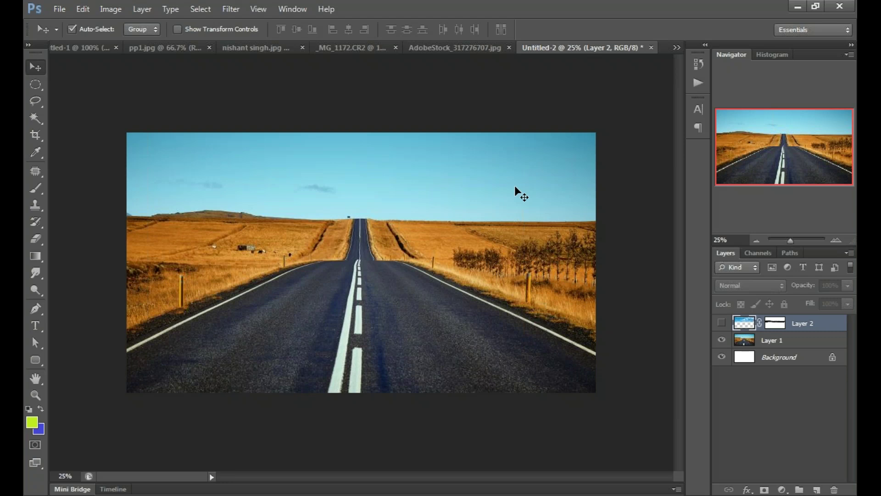
pyautogui.click(529, 178)
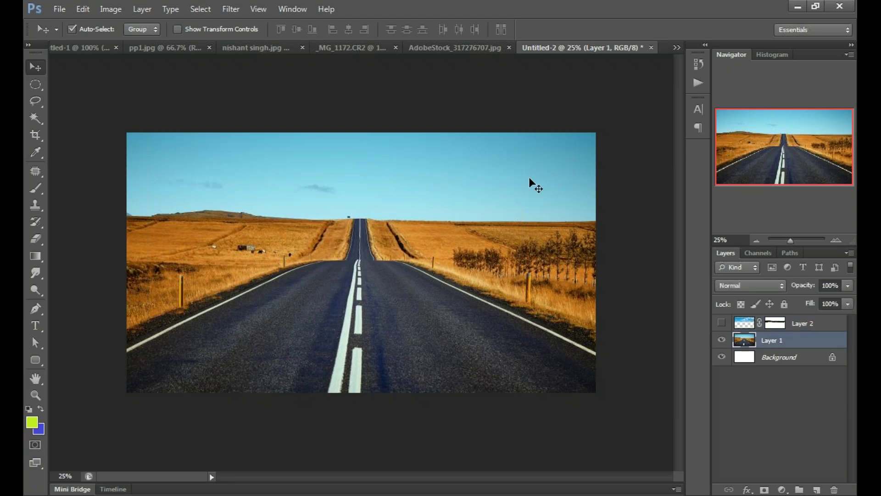
# Step: Switch to the Quick Selection Tool and enlarge its brush to 35
pyautogui.click(35, 118)
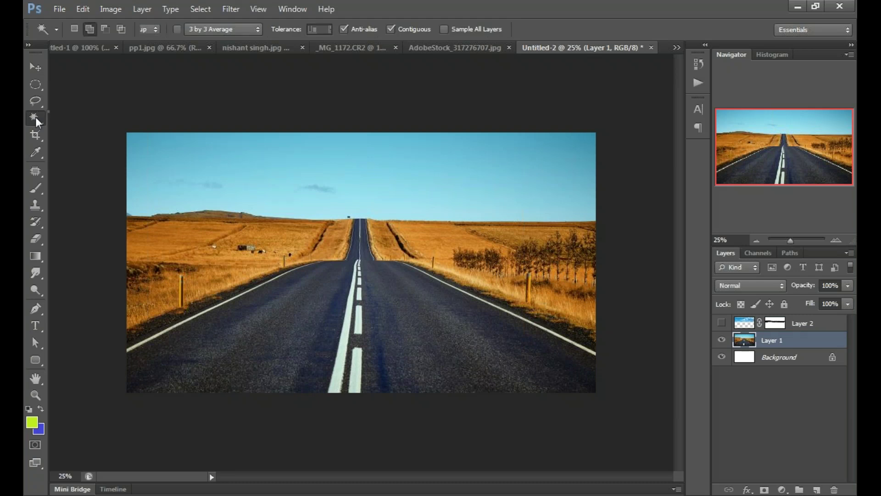
pyautogui.rightClick(44, 115)
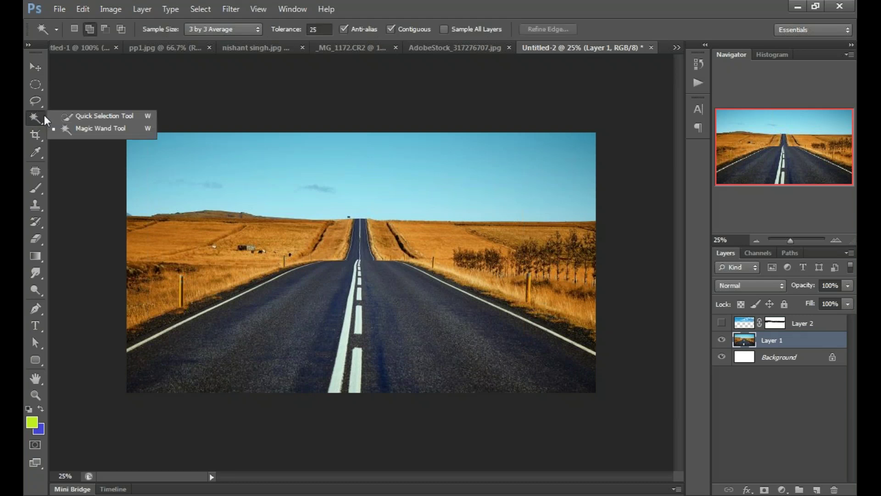
pyautogui.click(78, 116)
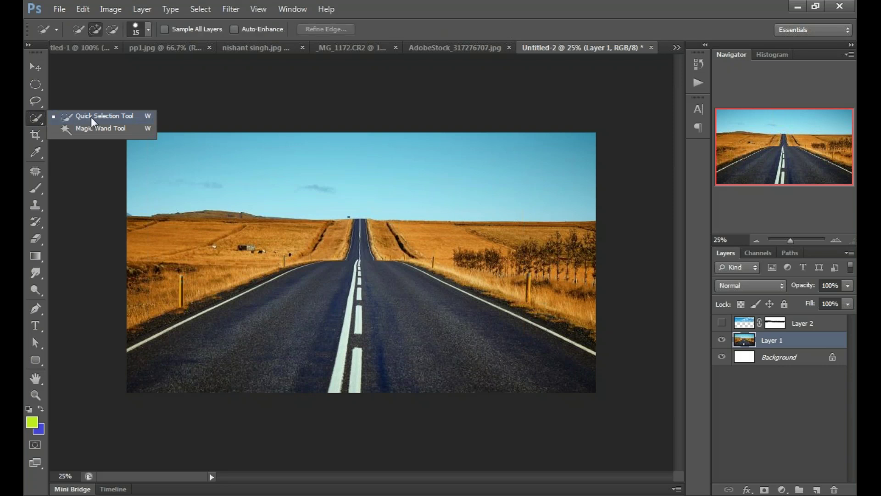
pyautogui.click(91, 117)
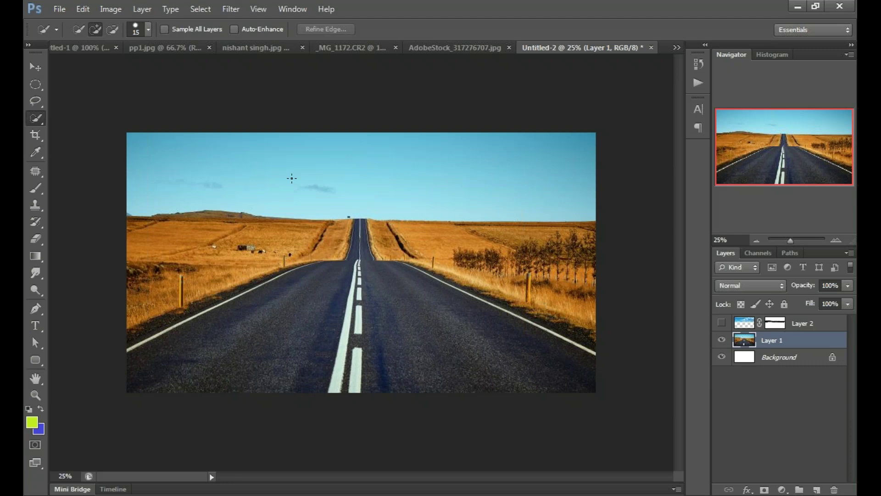
pyautogui.press(']')
pyautogui.press(']')
pyautogui.press(']')
pyautogui.press(']')
pyautogui.press(']')
pyautogui.press(']')
# Step: Select and delete the road photo's blue sky from Layer 1, then show Layer 2's clouds
pyautogui.moveTo(159, 167); pyautogui.dragTo(365, 173)
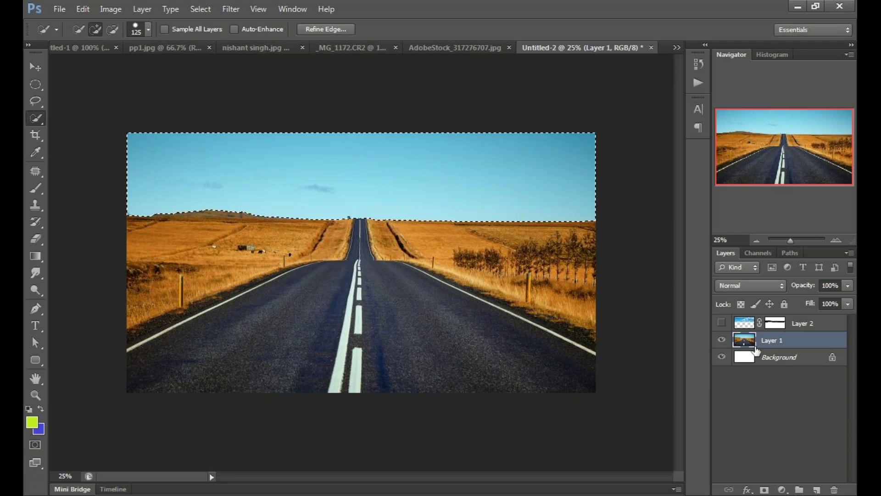
pyautogui.press('Delete')
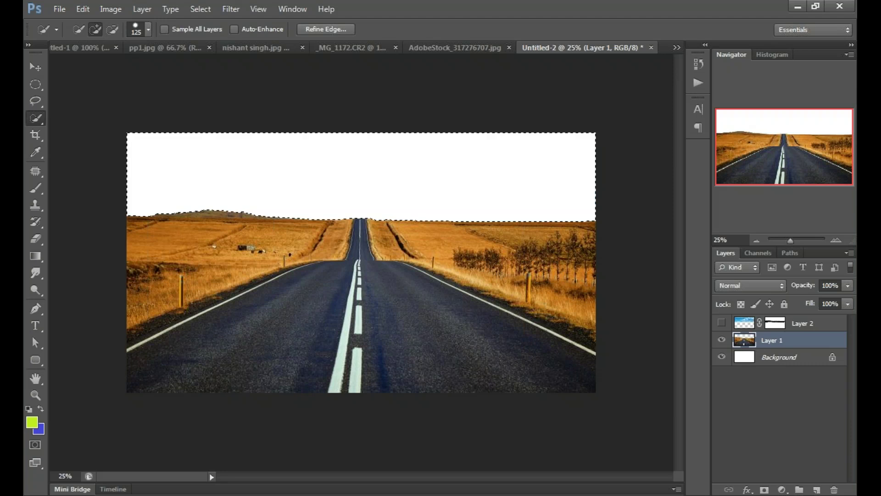
pyautogui.hotkey('ctrl', 'd')
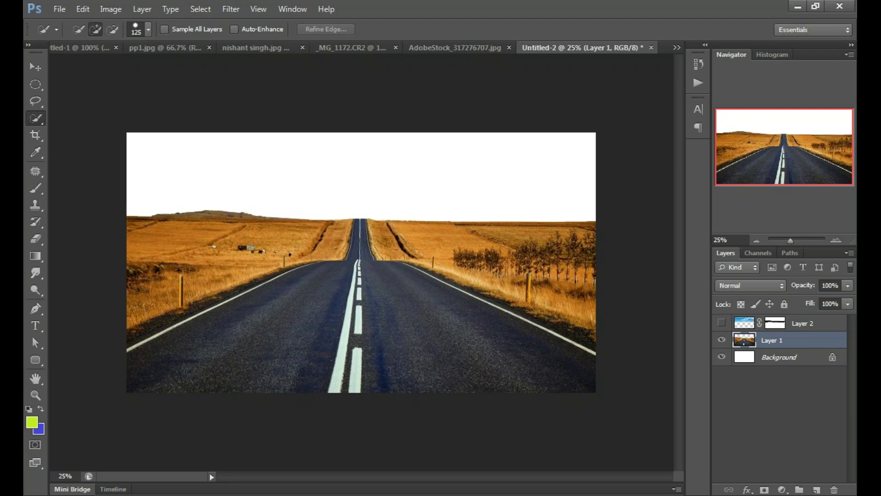
pyautogui.click(721, 322)
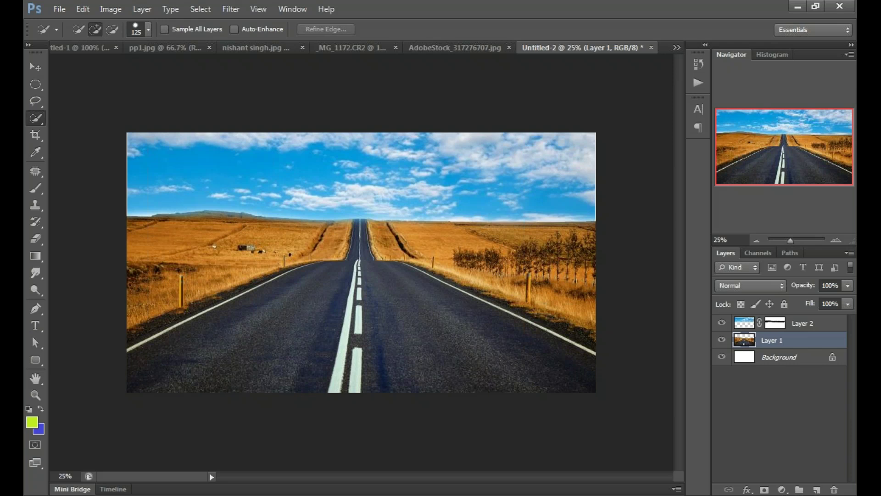
# Step: Move the cloudy sky layer below Layer 1, delete its mask, and reposition it on the canvas
pyautogui.press('v')
pyautogui.moveTo(804, 324)
pyautogui.mouseDown()
pyautogui.moveTo(810, 344)
pyautogui.moveTo(780, 341)
pyautogui.mouseUp()
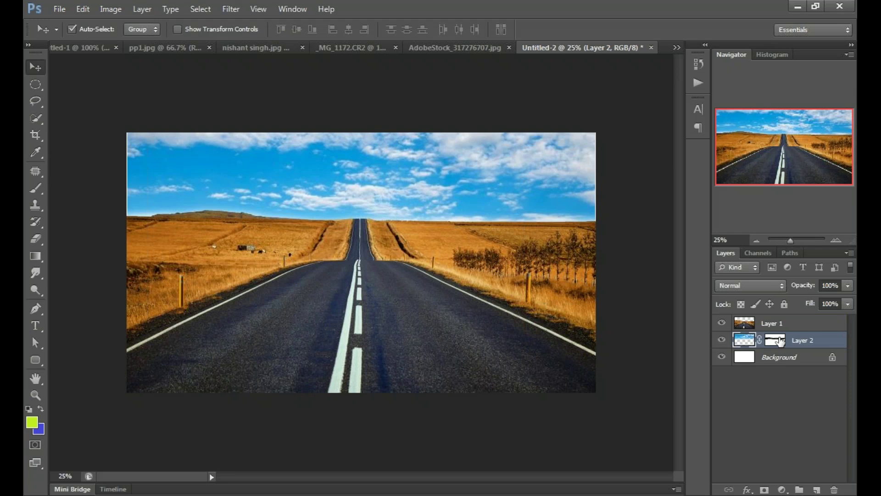
pyautogui.click(780, 342)
pyautogui.rightClick(780, 342)
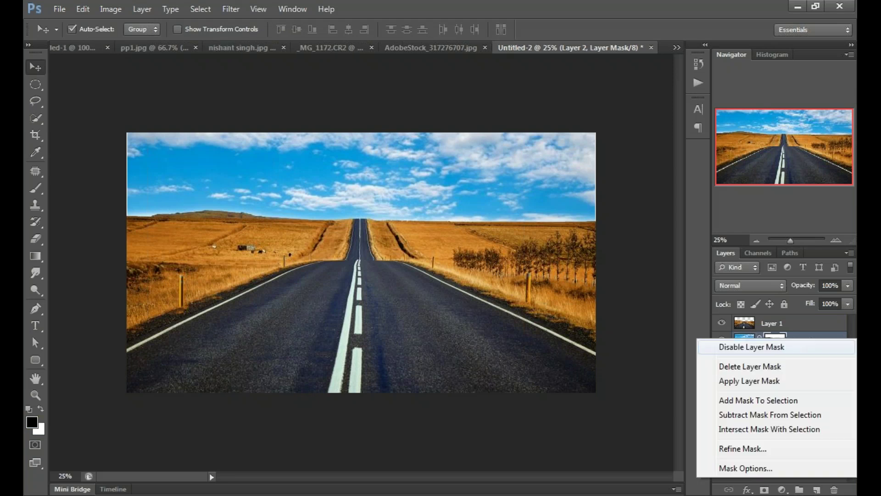
pyautogui.click(766, 366)
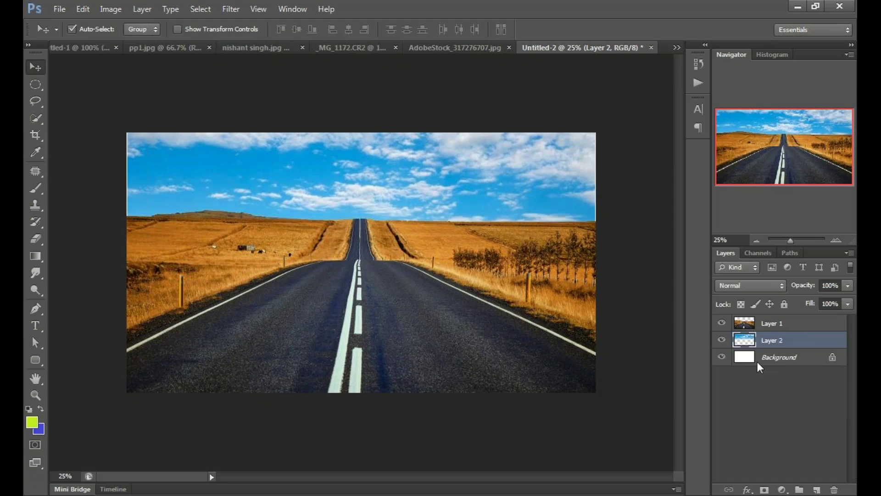
pyautogui.moveTo(476, 184); pyautogui.dragTo(481, 232)
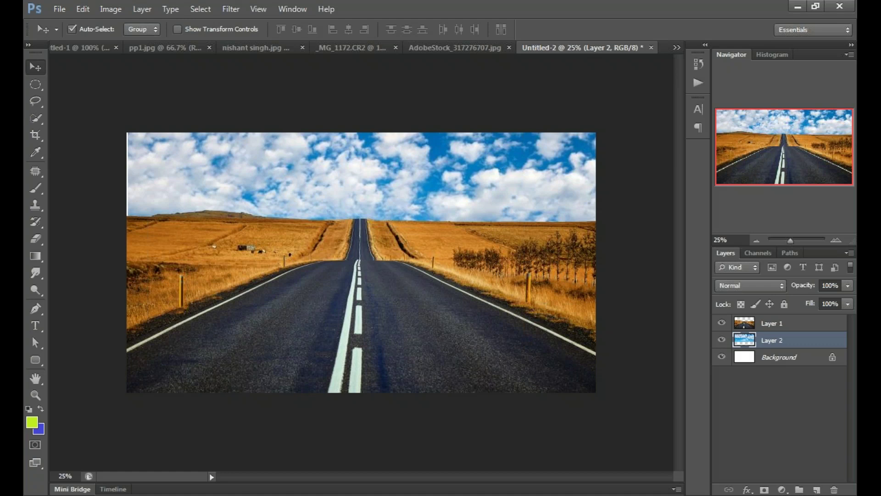
# Step: Nudge the sky, stretch it left over the white strip, and raise it slightly
pyautogui.hotkey('shift', 'Down')
pyautogui.hotkey('shift', 'Down')
pyautogui.hotkey('shift', 'Down')
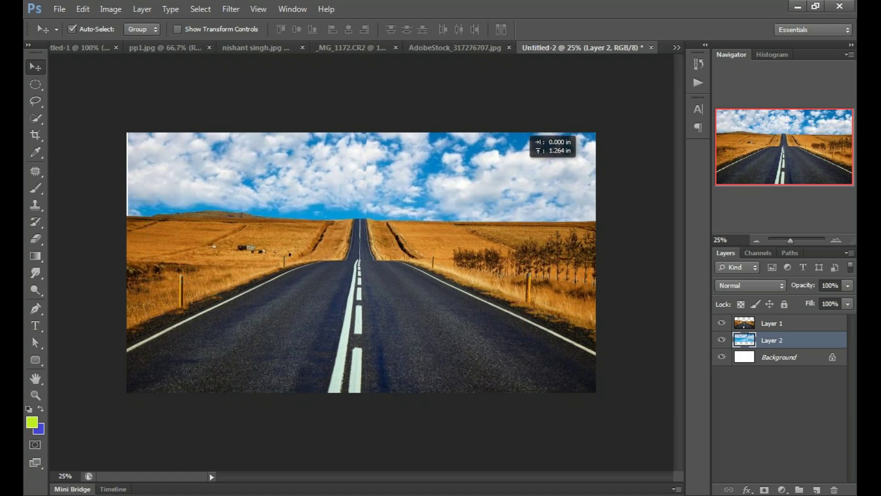
pyautogui.hotkey('shift', 'Down')
pyautogui.hotkey('shift', 'Left')
pyautogui.hotkey('shift', 'Right')
pyautogui.hotkey('shift', 'Right')
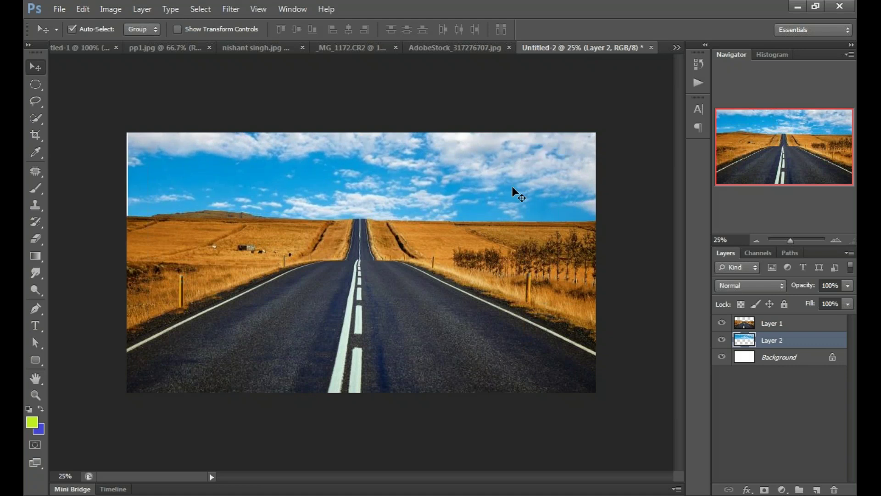
pyautogui.hotkey('ctrl', 't')
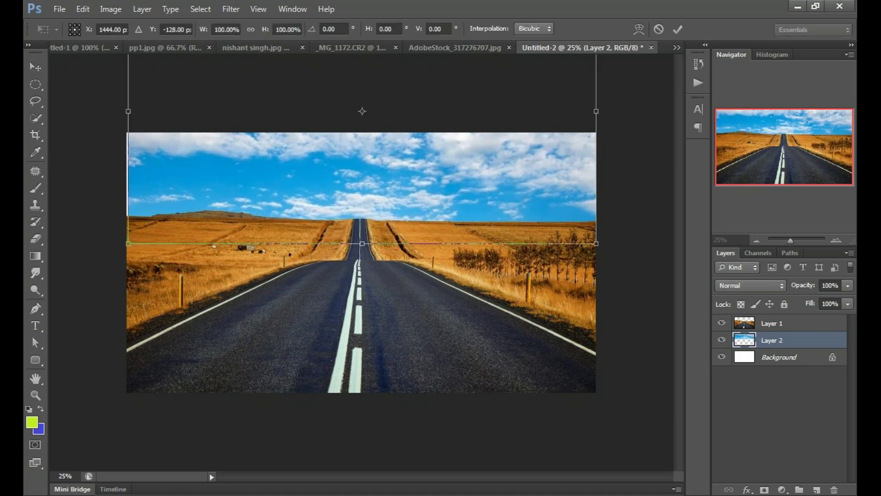
pyautogui.moveTo(128, 243); pyautogui.dragTo(129, 250)
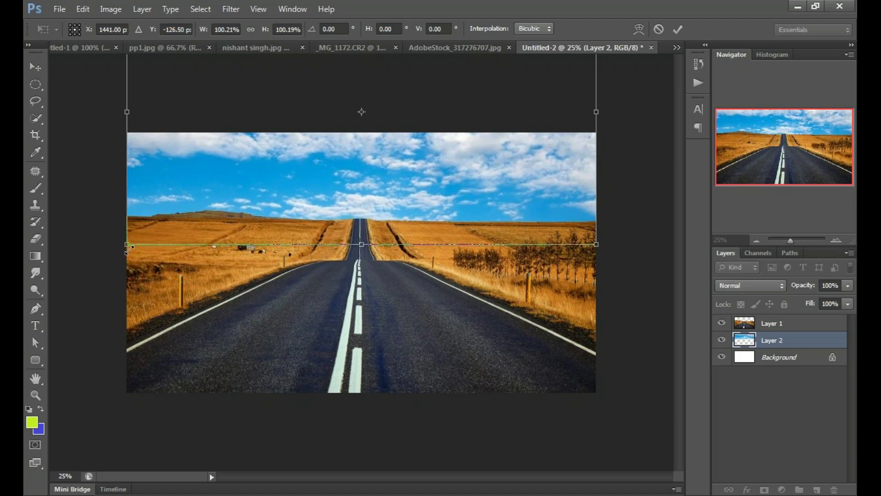
pyautogui.press('Return')
pyautogui.moveTo(432, 215); pyautogui.dragTo(432, 194)
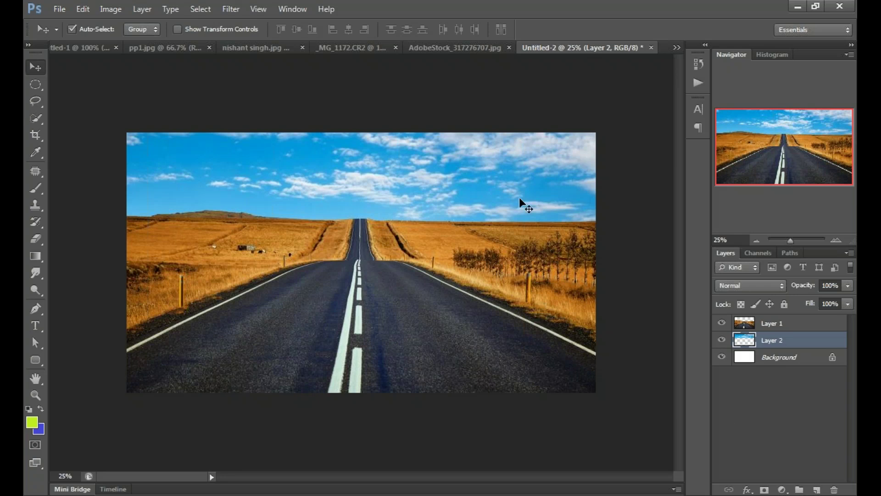
pyautogui.click(633, 237)
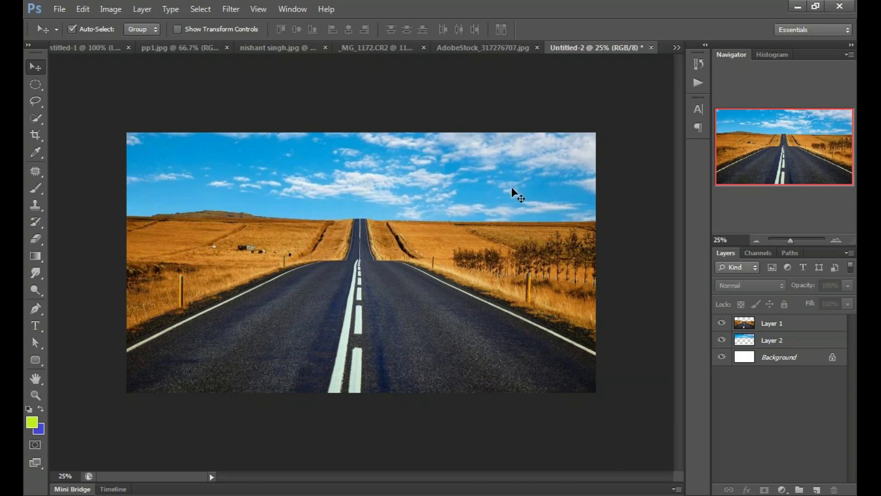
pyautogui.click(763, 342)
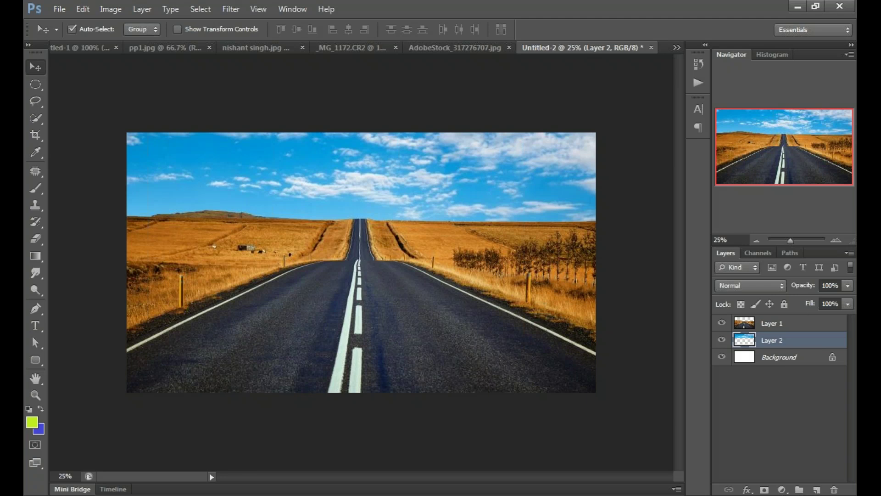
# Step: Paste the pink sunset sky, scale it to about 288% from the top-left, and nudge it into place
pyautogui.hotkey('ctrl', 'v')
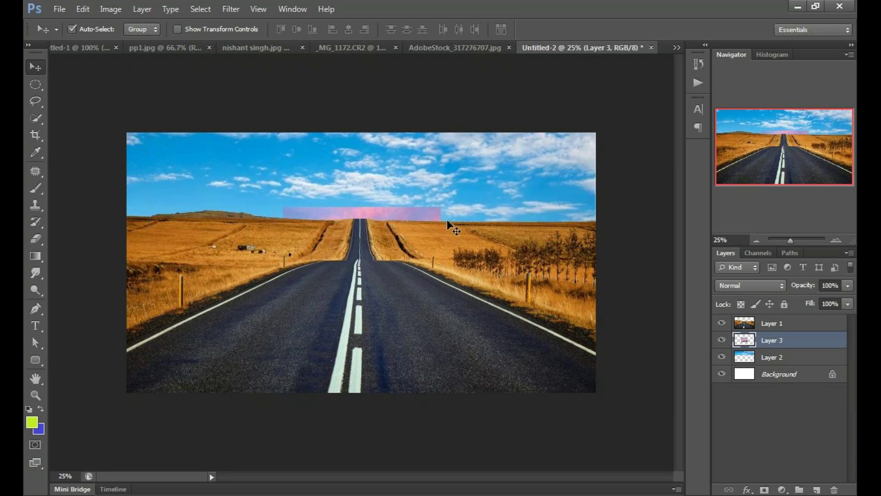
pyautogui.hotkey('ctrl', 't')
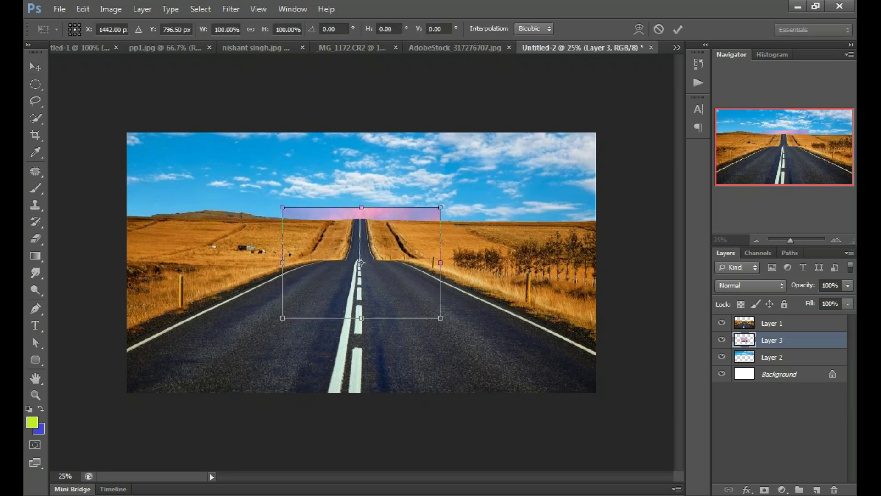
pyautogui.moveTo(425, 218); pyautogui.dragTo(269, 144)
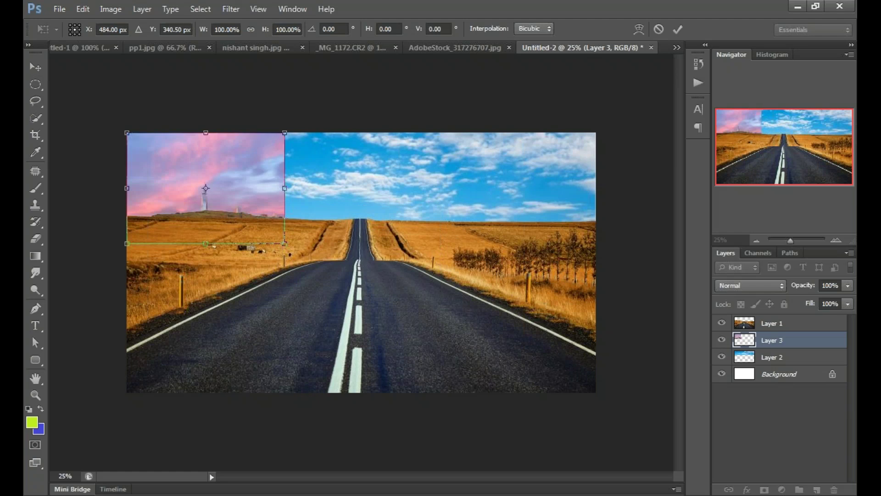
pyautogui.moveTo(285, 243); pyautogui.dragTo(595, 463)
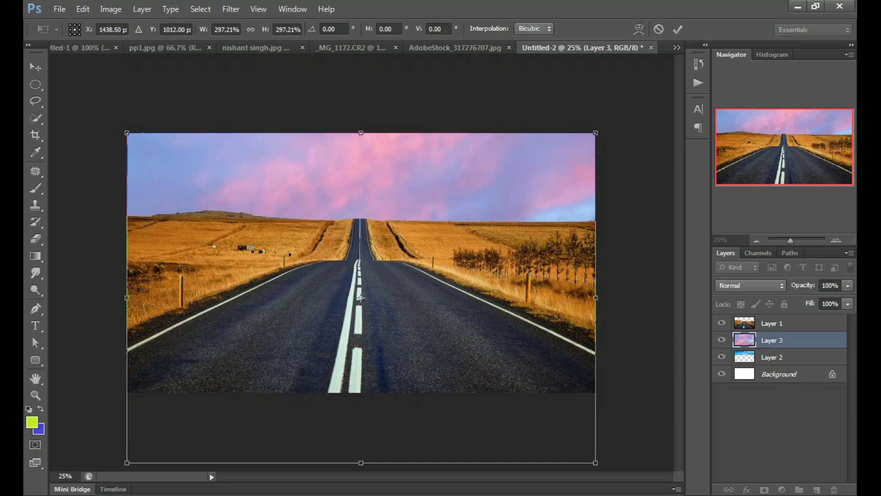
pyautogui.press('Return')
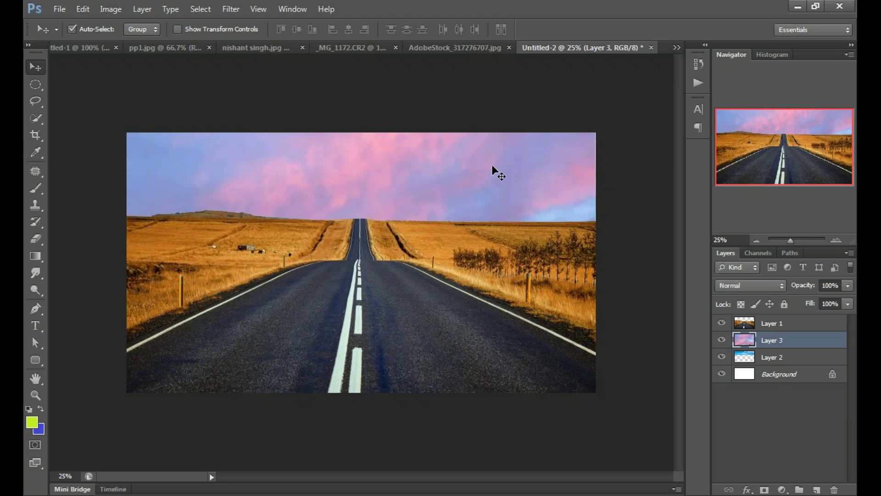
pyautogui.hotkey('shift', 'Up')
pyautogui.hotkey('shift', 'Up')
pyautogui.hotkey('shift', 'Up')
pyautogui.hotkey('shift', 'Up')
pyautogui.hotkey('shift', 'Up')
pyautogui.hotkey('shift', 'Up')
pyautogui.hotkey('shift', 'Up')
pyautogui.hotkey('shift', 'Up')
pyautogui.hotkey('shift', 'Up')
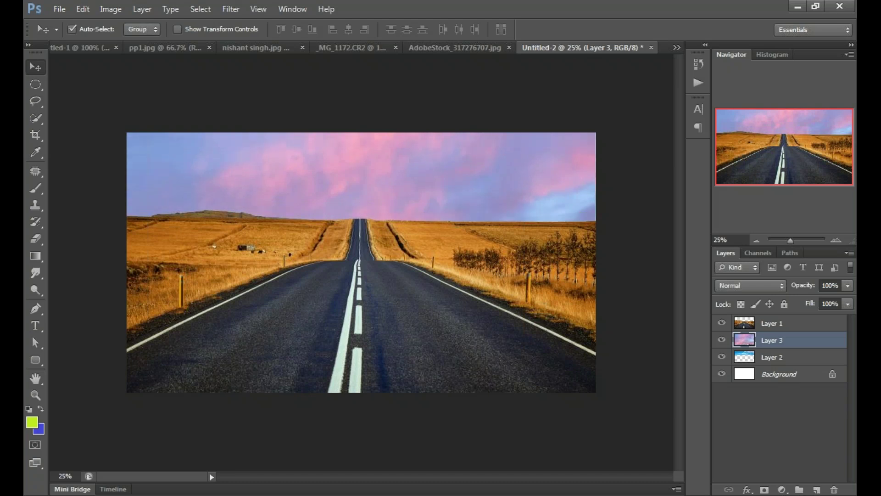
pyautogui.moveTo(511, 120); pyautogui.dragTo(500, 139)
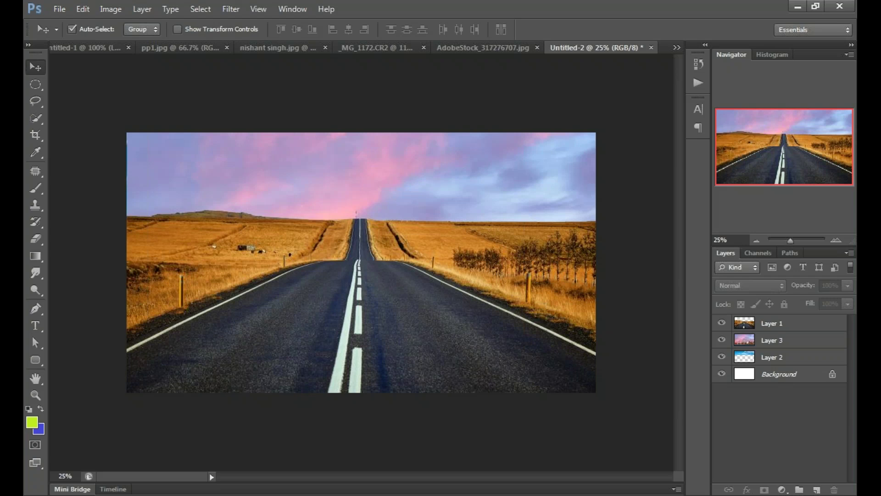
# Step: Hide the pink sky, blue sky and white Background layers
pyautogui.click(724, 342)
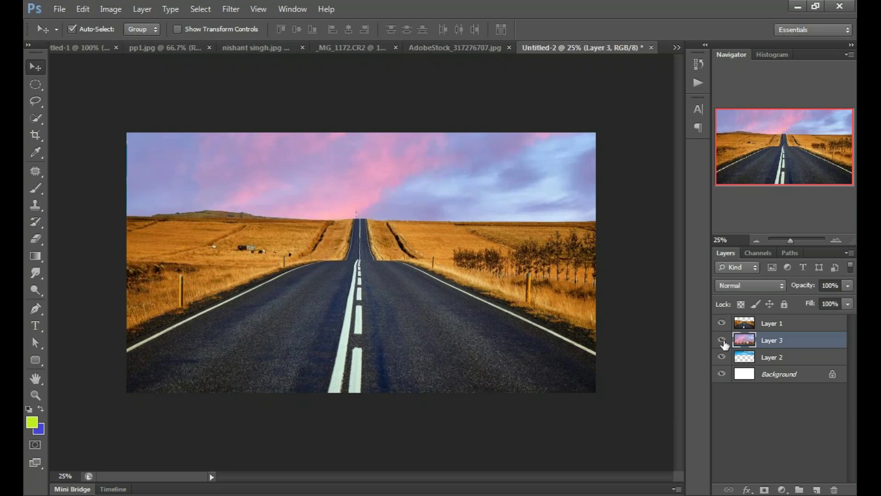
pyautogui.click(723, 340)
pyautogui.click(722, 357)
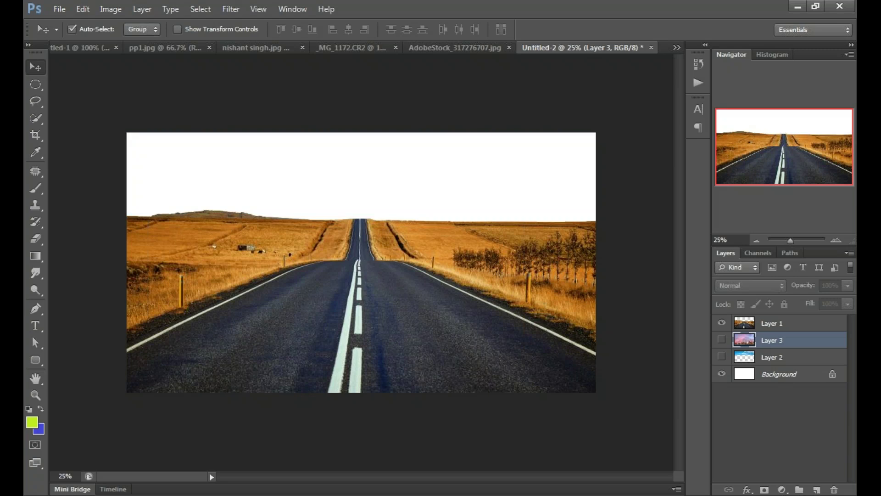
pyautogui.click(722, 373)
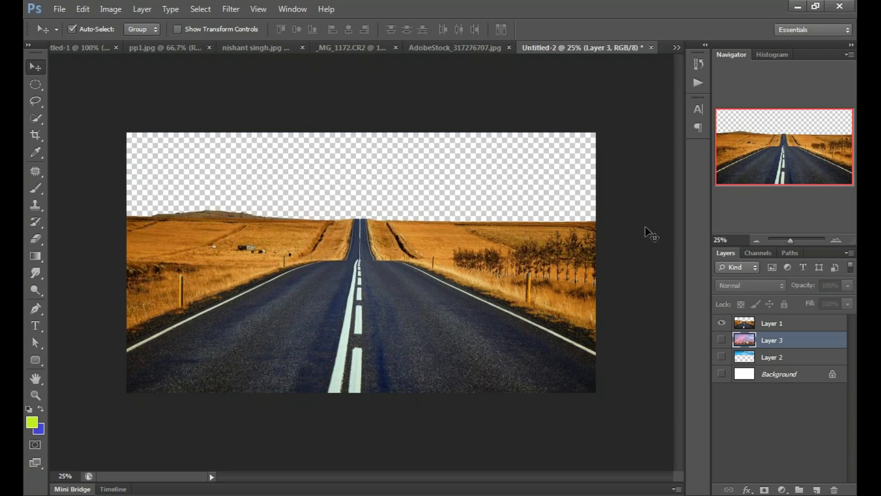
pyautogui.click(466, 187)
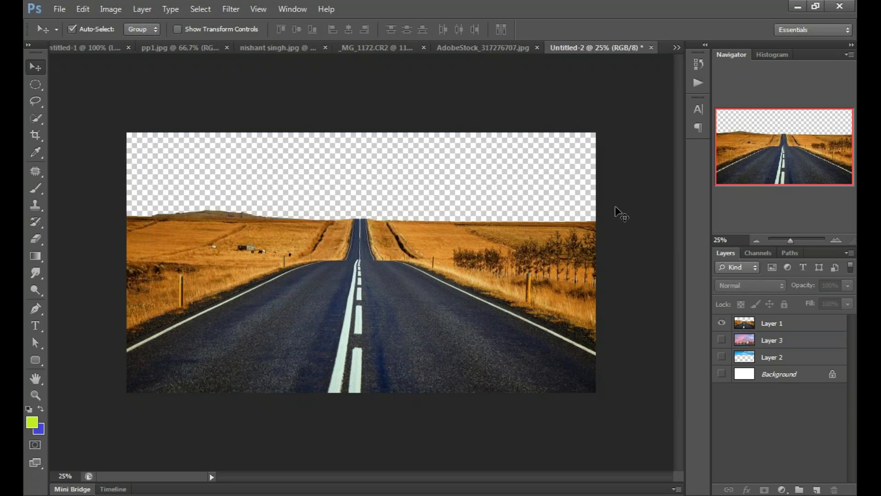
# Step: Compare layer combinations, ending with the road photo and pink skyline visible and the blue sky hidden
pyautogui.click(721, 340)
pyautogui.click(721, 340)
pyautogui.click(722, 340)
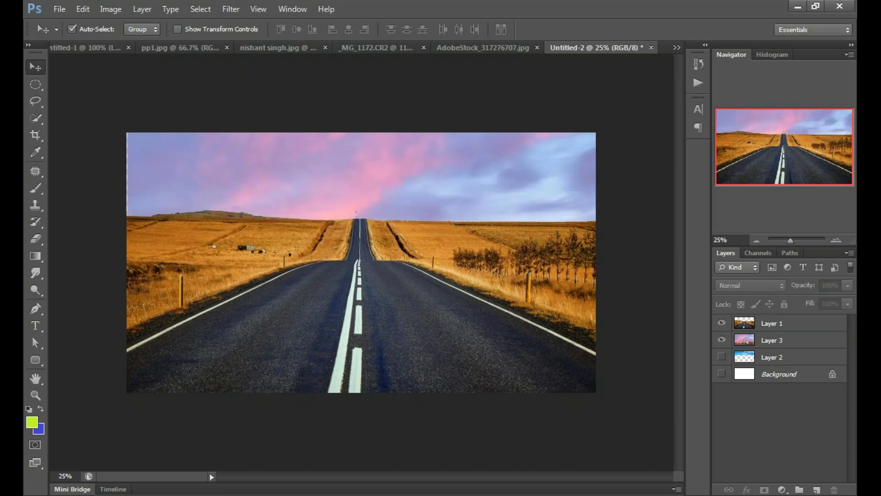
pyautogui.click(722, 341)
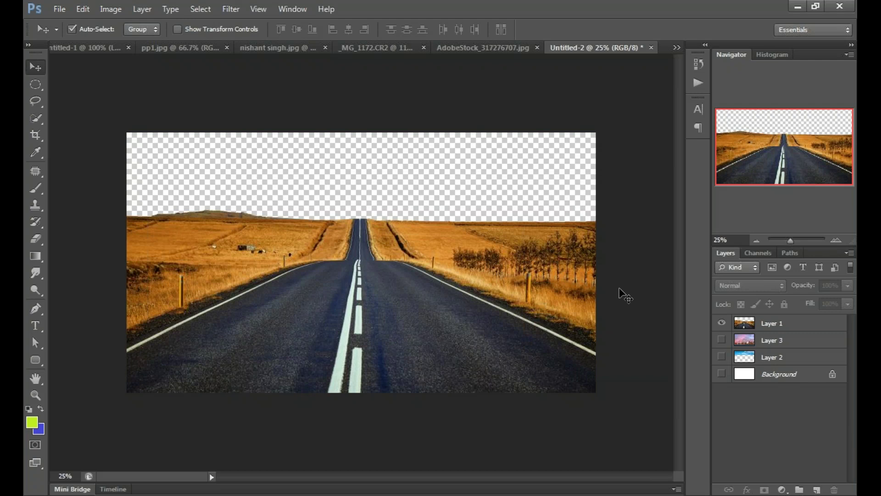
pyautogui.click(722, 323)
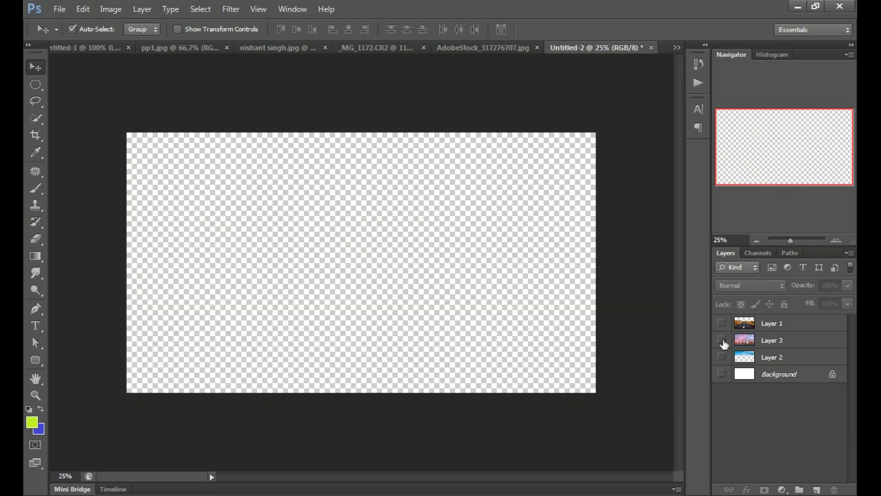
pyautogui.click(722, 340)
pyautogui.click(719, 357)
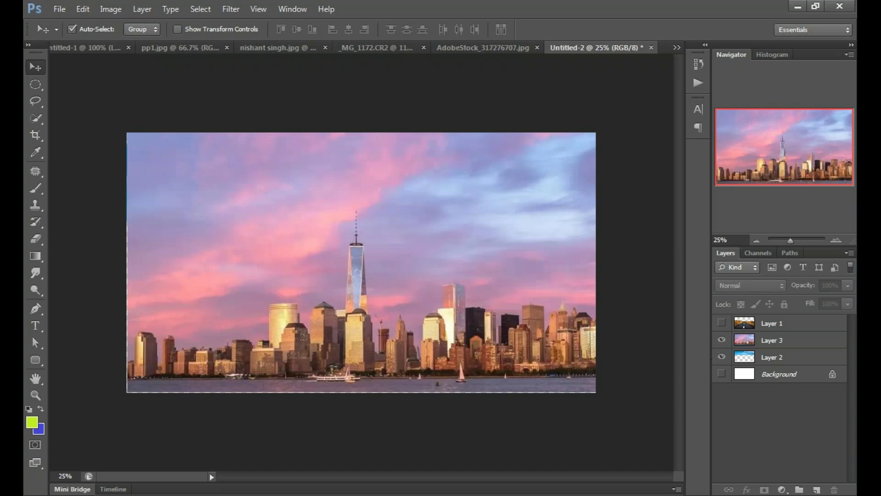
pyautogui.click(721, 358)
pyautogui.click(722, 323)
pyautogui.click(721, 322)
pyautogui.click(722, 323)
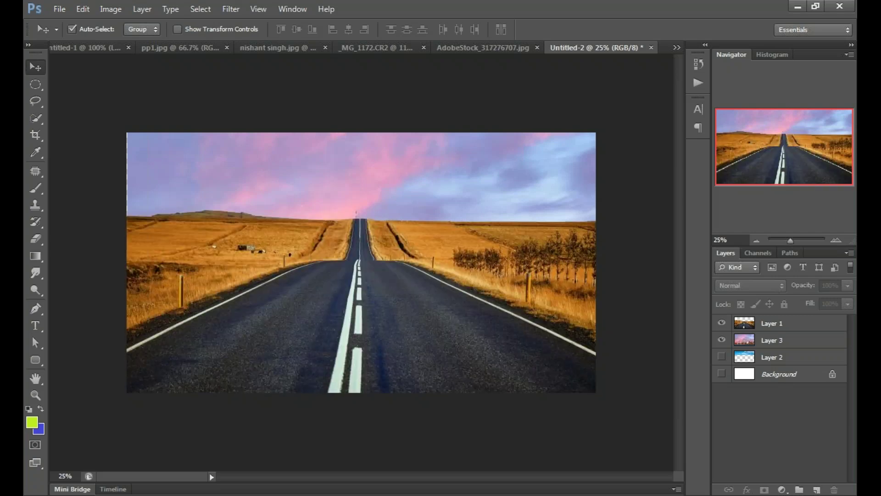
# Step: Lower the road photo flush left, swap the pink sky for the blue sky, and move it down
pyautogui.moveTo(417, 235); pyautogui.dragTo(424, 299)
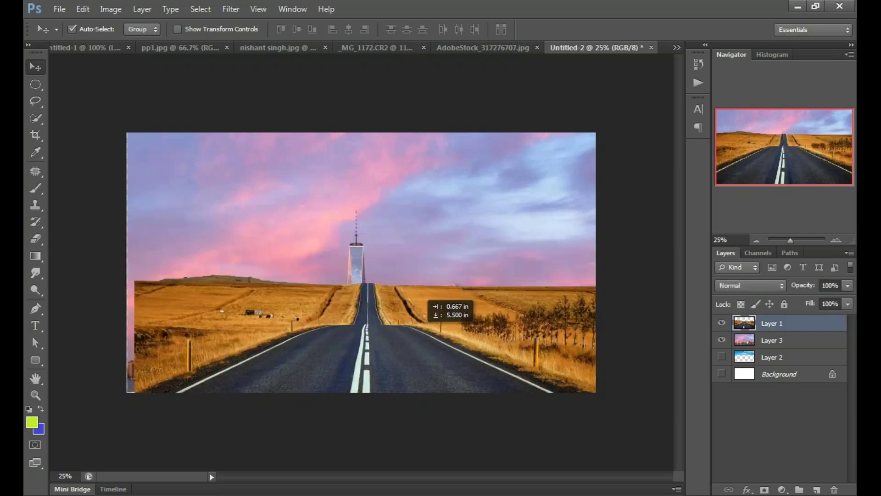
pyautogui.moveTo(417, 335); pyautogui.dragTo(407, 339)
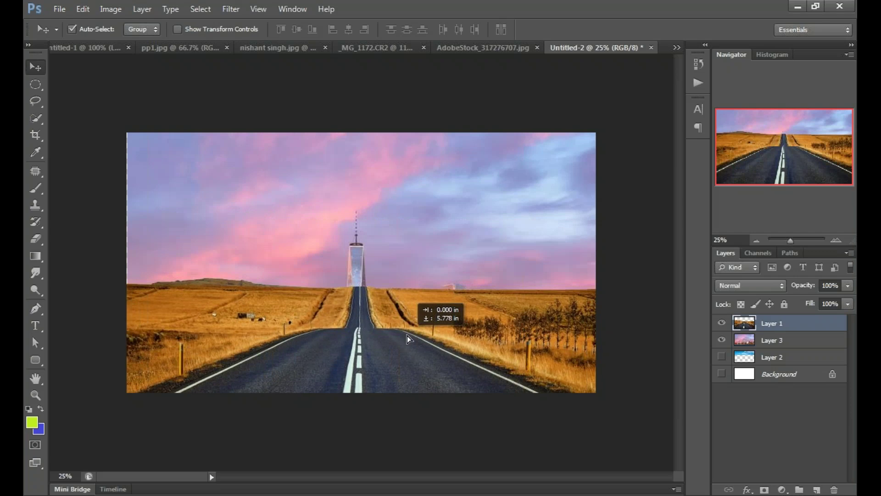
pyautogui.click(722, 339)
pyautogui.click(722, 356)
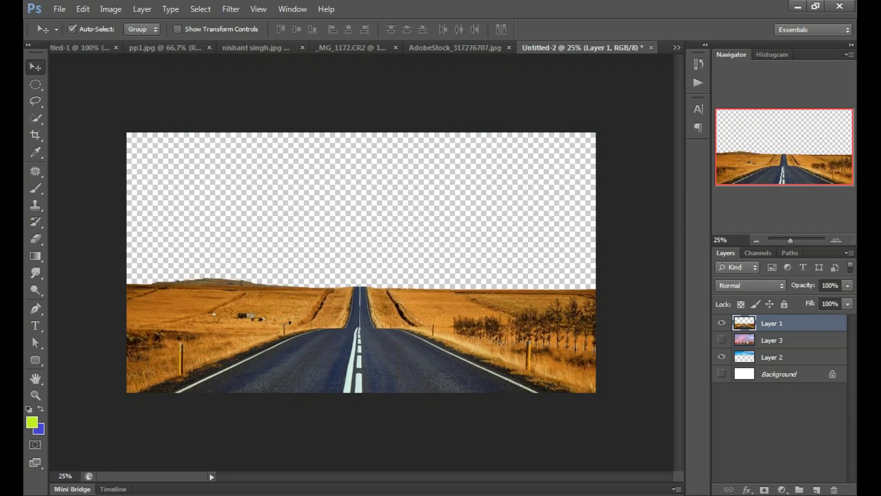
pyautogui.moveTo(461, 194); pyautogui.dragTo(461, 267)
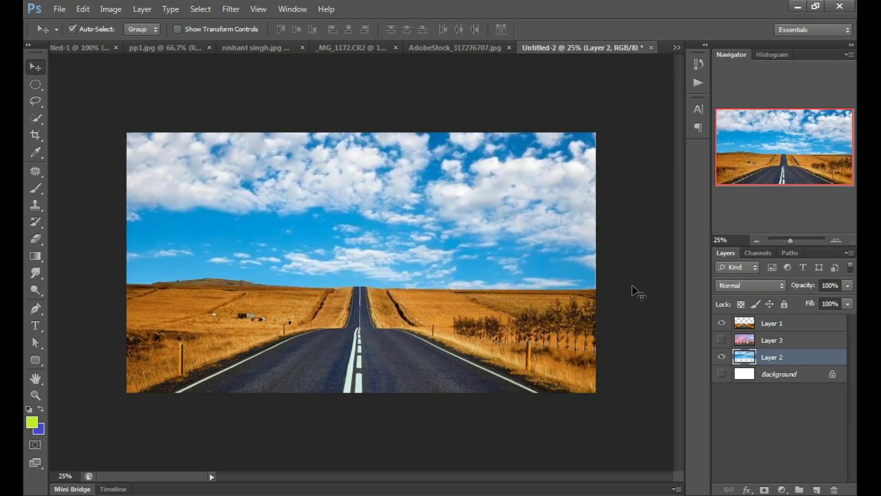
pyautogui.click(638, 293)
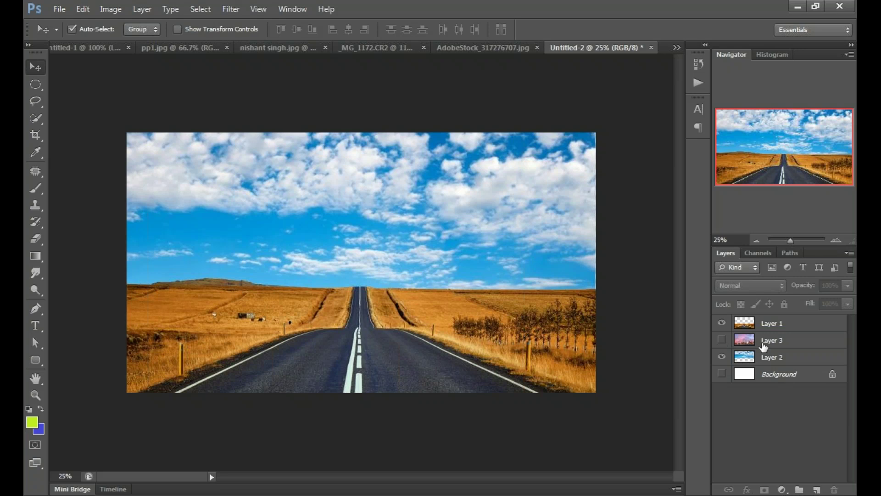
# Step: Hide the blue sky, show the pink skyline, then open AdobeStock_317276707.jpg and hide its Layer 2
pyautogui.click(722, 358)
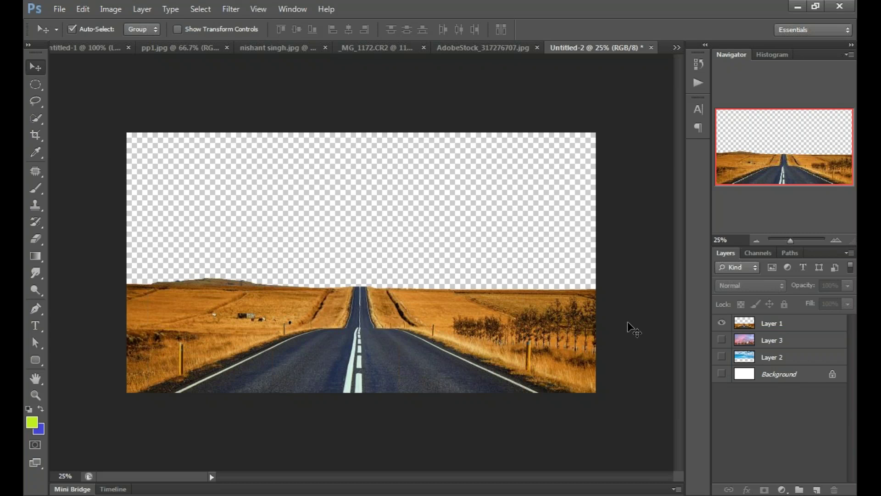
pyautogui.click(722, 340)
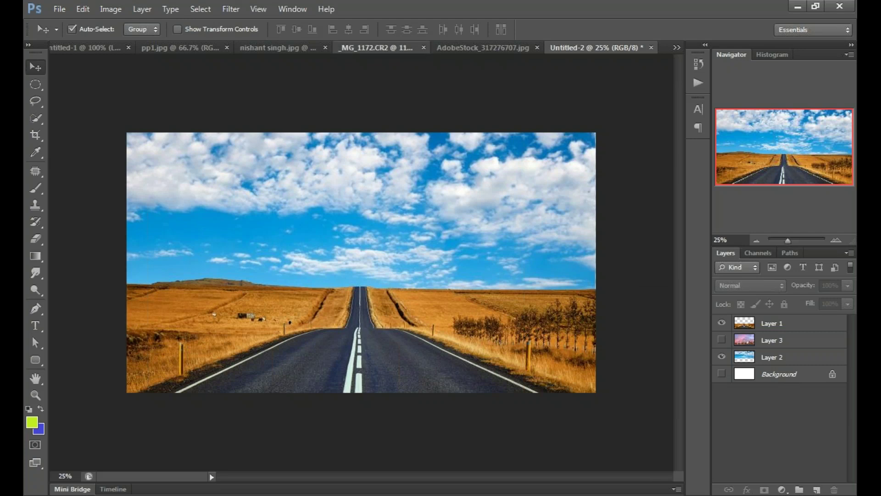
pyautogui.click(375, 47)
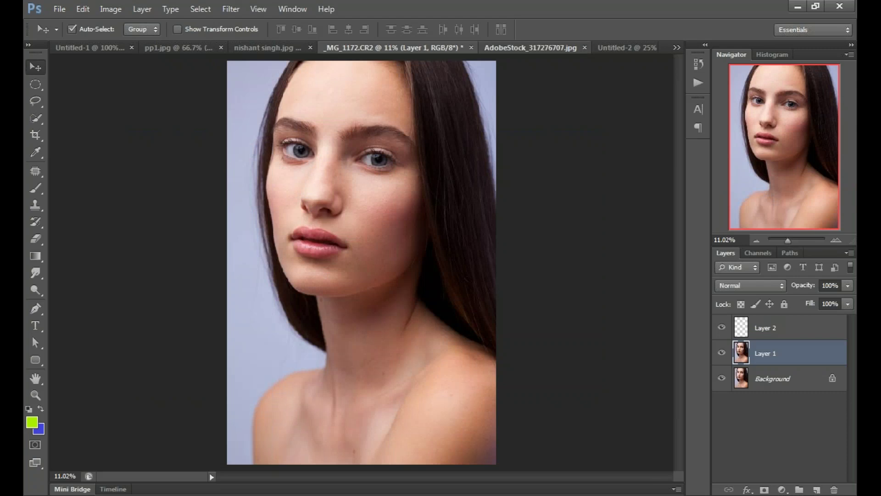
pyautogui.click(536, 48)
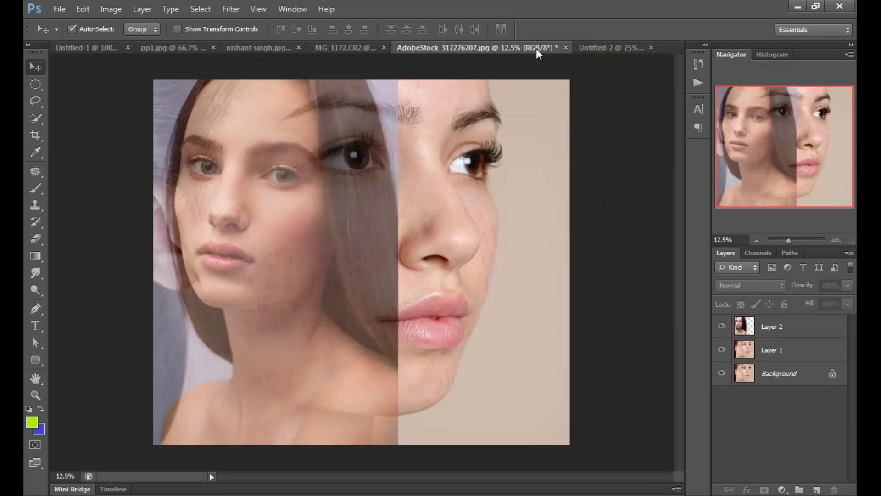
pyautogui.click(722, 326)
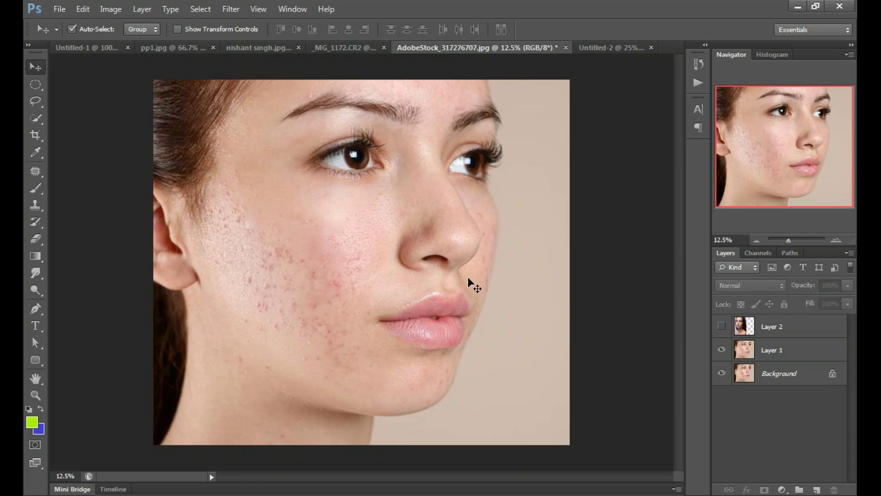
# Step: Make Layer 1 active, switch to the Quick Selection Tool, and clear the whole-canvas selection
pyautogui.click(469, 277)
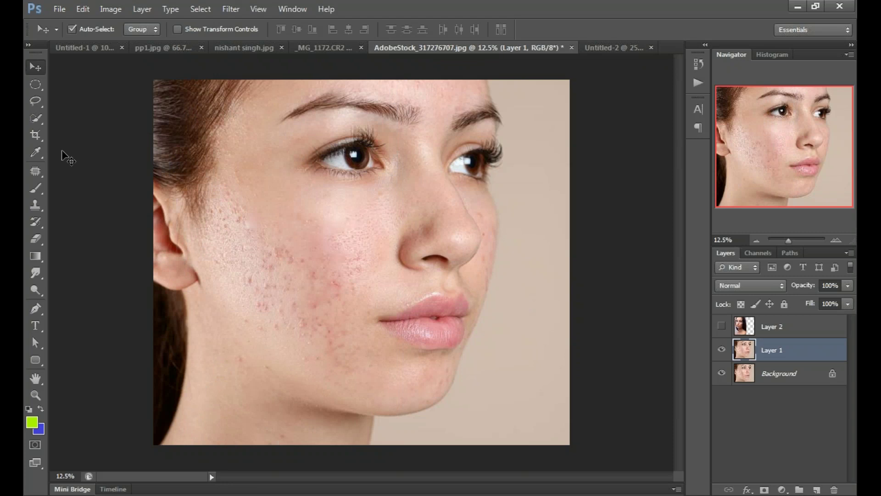
pyautogui.click(37, 189)
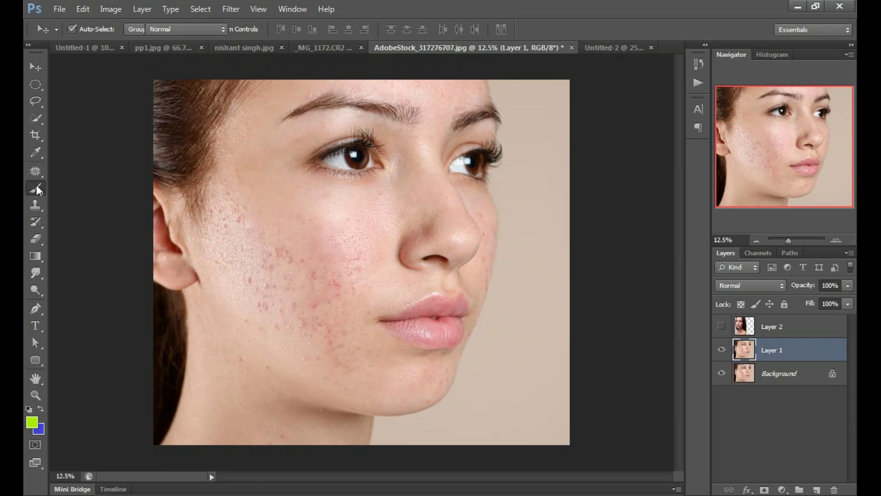
pyautogui.rightClick(37, 184)
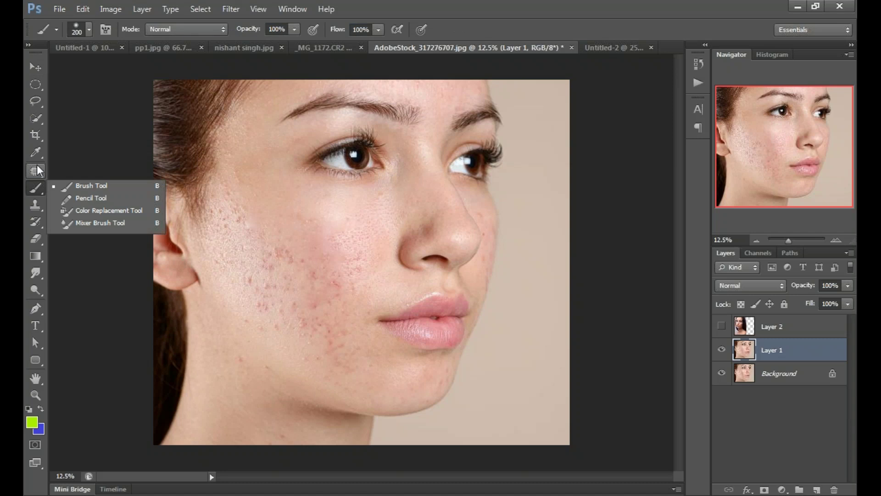
pyautogui.rightClick(37, 118)
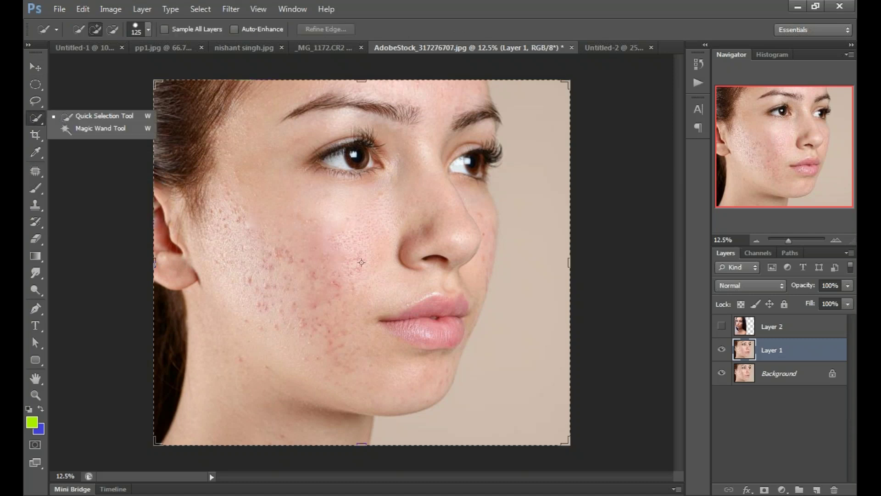
pyautogui.press('Escape')
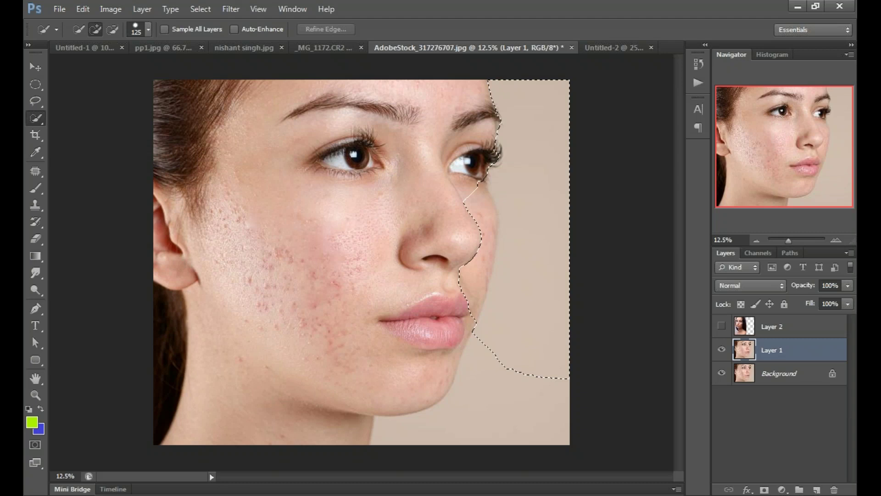
# Step: Select the beige backdrop beside the face, subtracting the cheek and chin, then hide the Background layer
pyautogui.click(519, 404)
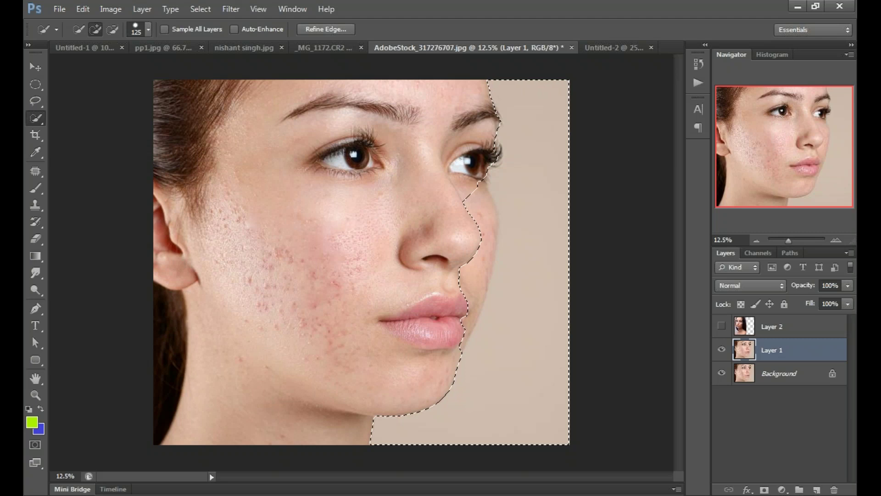
pyautogui.press('alt')
pyautogui.click(479, 192)
pyautogui.click(479, 192)
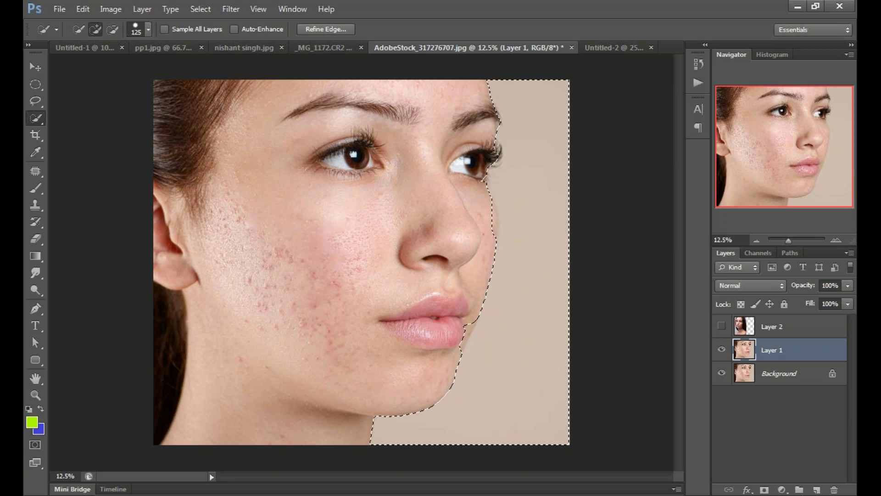
pyautogui.press('alt')
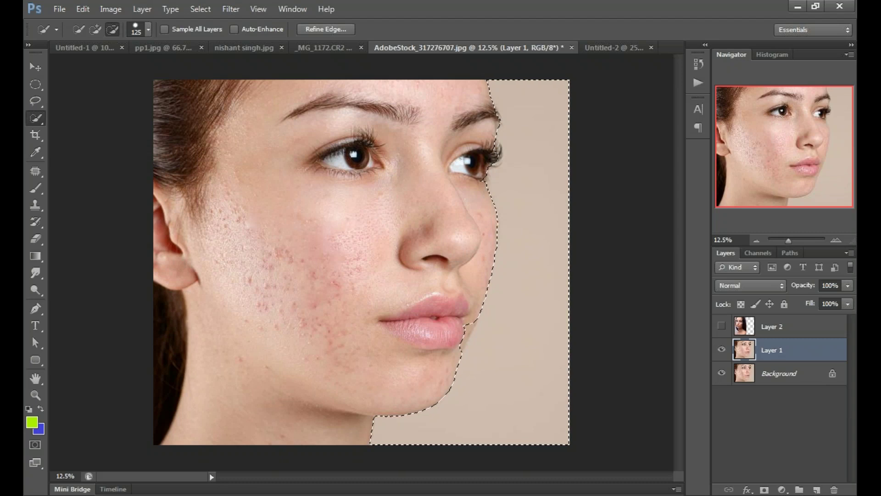
pyautogui.press('alt')
pyautogui.press('alt')
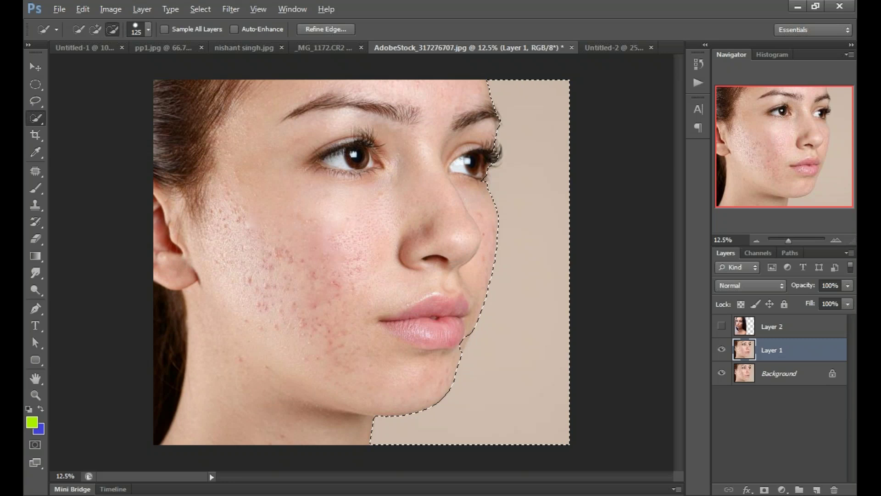
pyautogui.keyDown('alt'); pyautogui.click(466, 342); pyautogui.keyUp('alt')
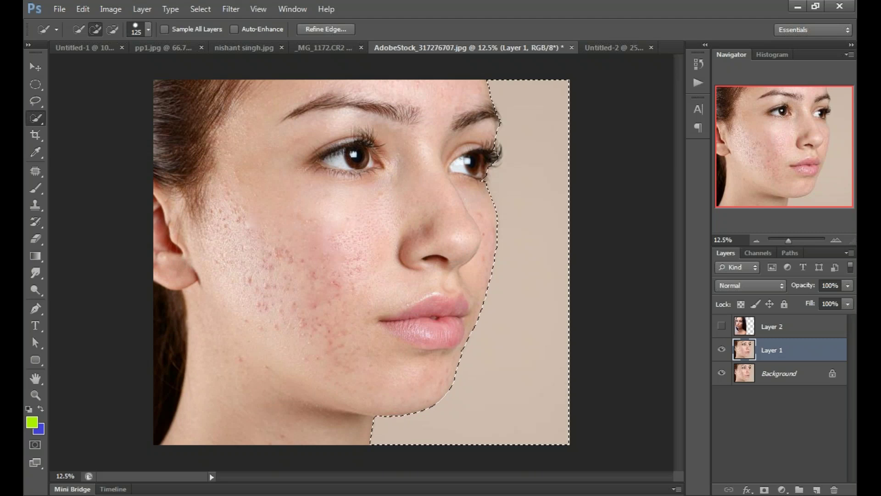
pyautogui.press('alt')
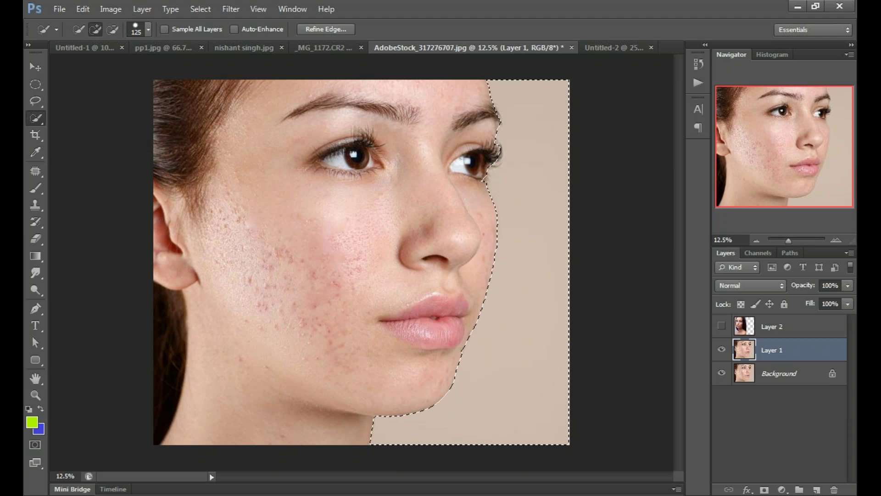
pyautogui.click(721, 374)
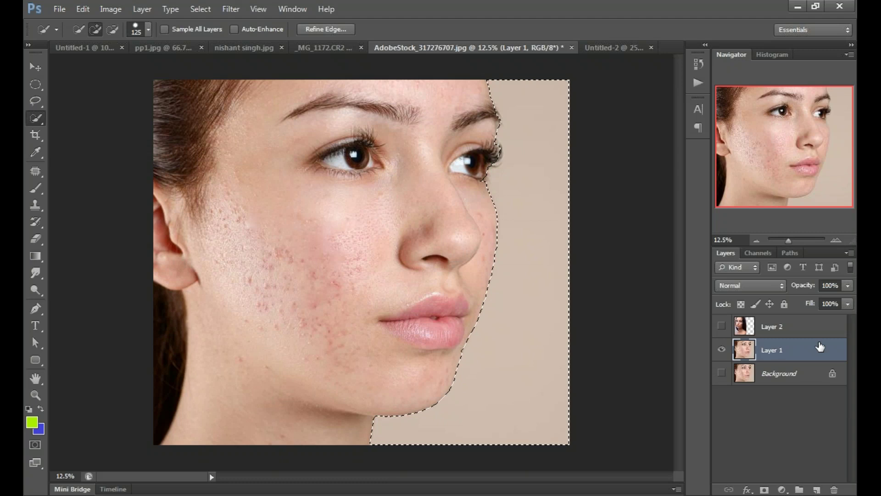
# Step: Delete the selected beige backdrop, then paste the city skyline and scale it to about 658%
pyautogui.press('Delete')
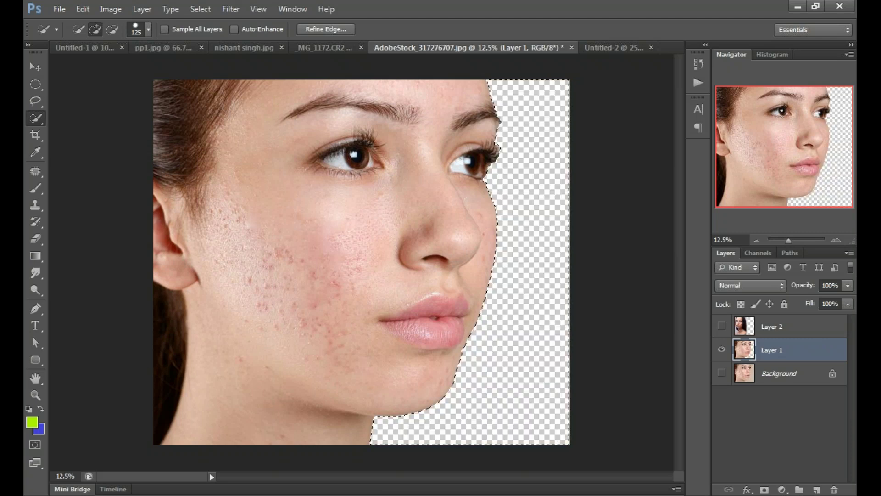
pyautogui.hotkey('ctrl', 'd')
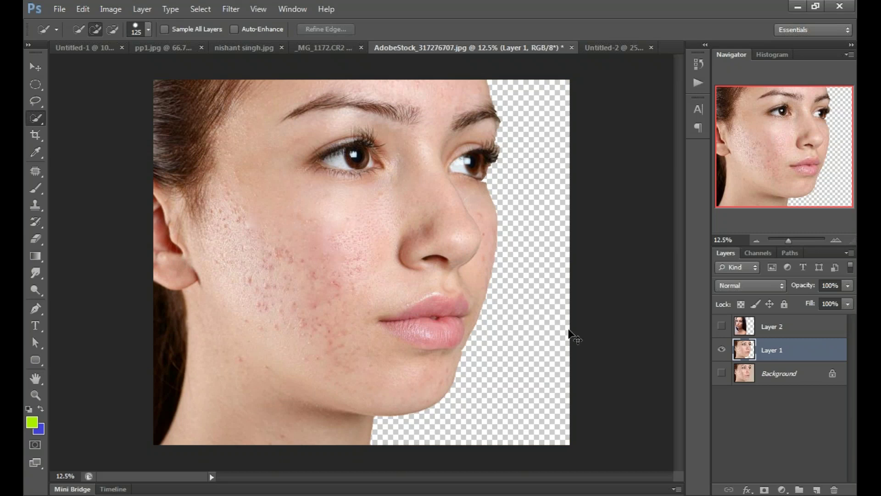
pyautogui.hotkey('ctrl', 'v')
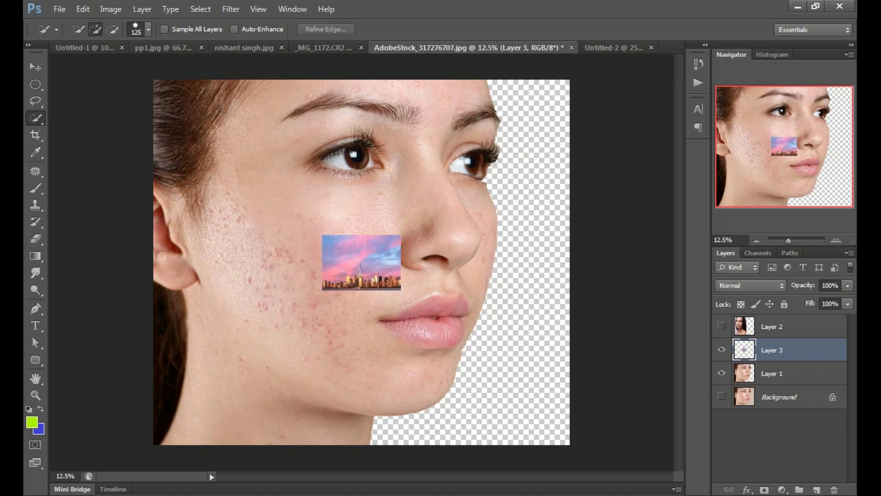
pyautogui.press('v')
pyautogui.moveTo(363, 277); pyautogui.dragTo(531, 118)
pyautogui.hotkey('ctrl', 't')
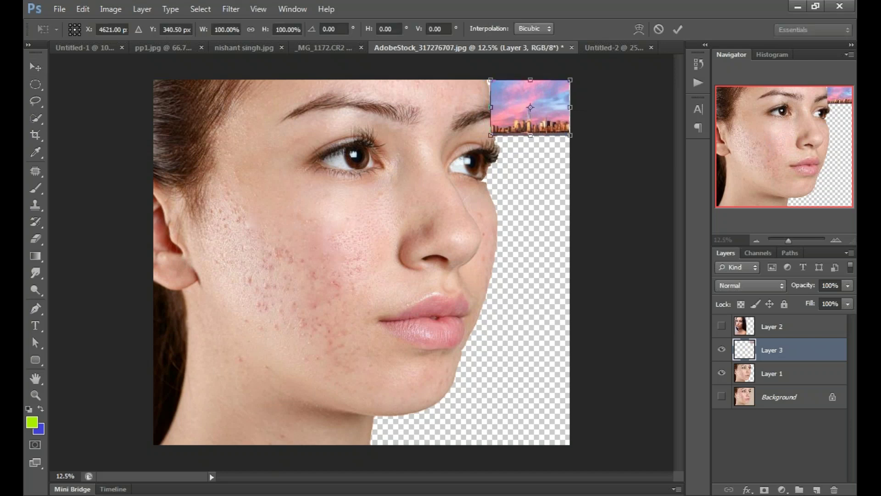
pyautogui.moveTo(491, 135); pyautogui.dragTo(60, 457)
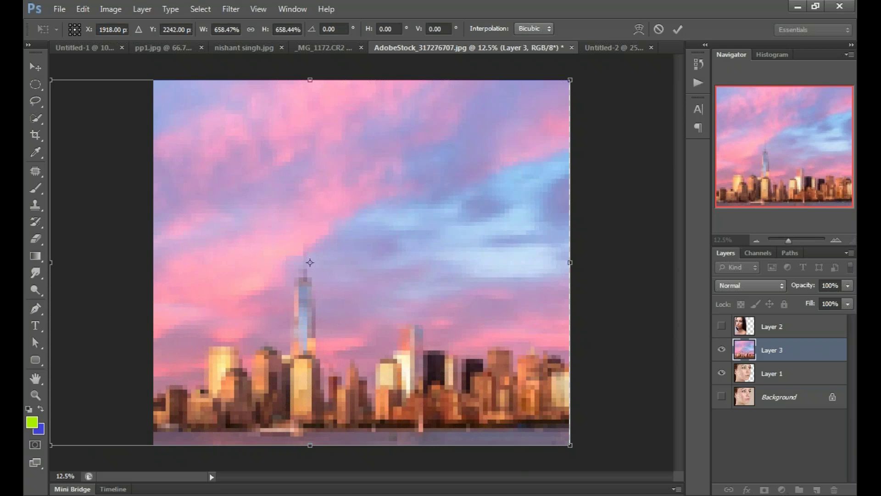
pyautogui.press('Return')
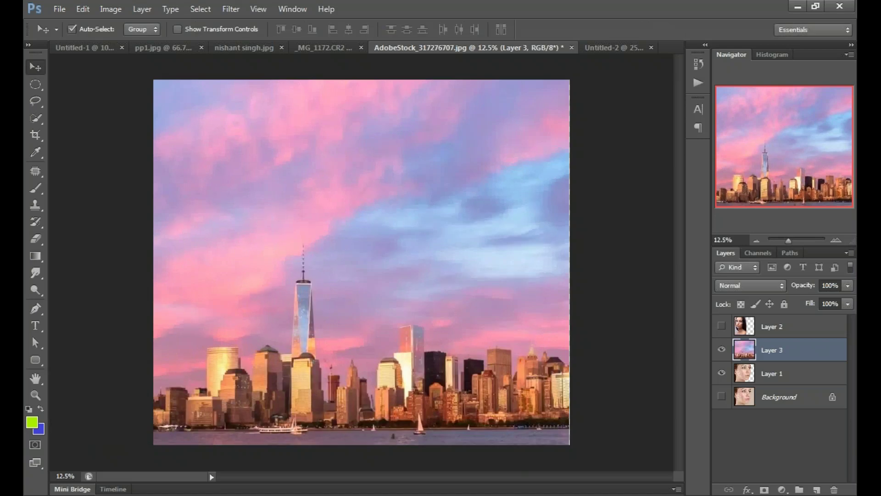
# Step: Put the skyline layer beneath the face layer, shift the face left, and hide the skyline
pyautogui.moveTo(808, 350); pyautogui.dragTo(809, 379)
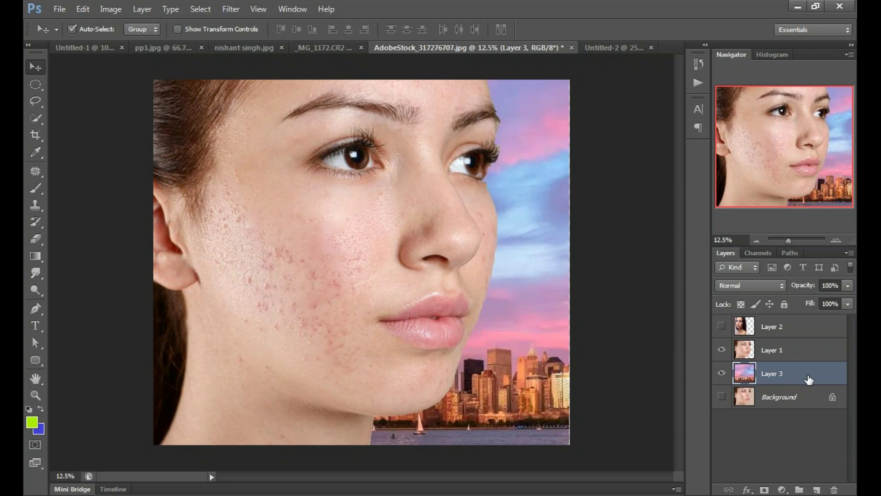
pyautogui.click(629, 344)
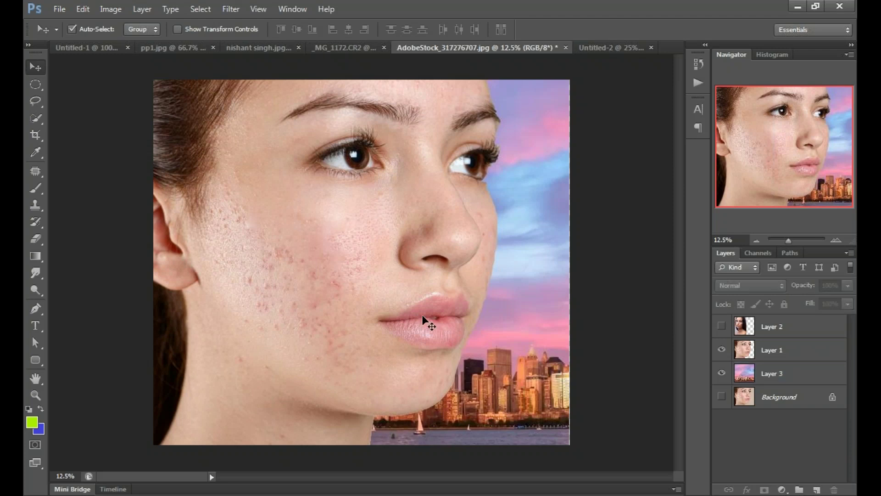
pyautogui.moveTo(423, 317); pyautogui.dragTo(357, 313)
pyautogui.click(629, 334)
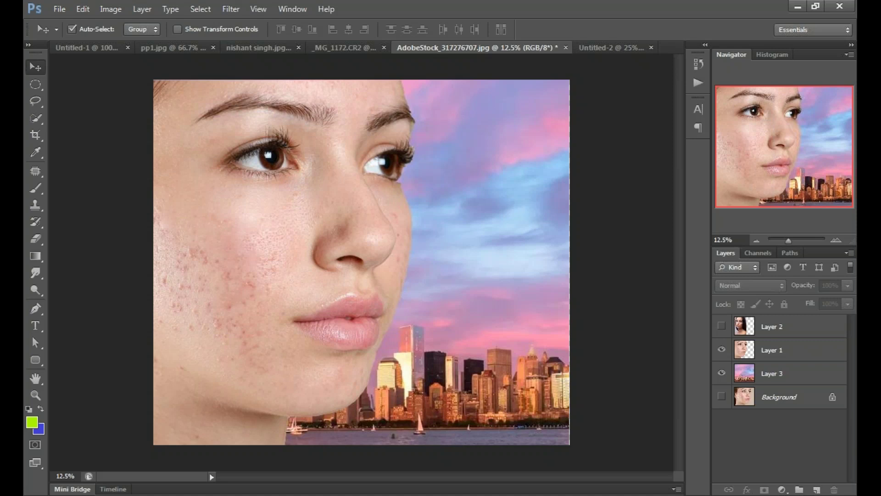
pyautogui.click(739, 353)
pyautogui.click(722, 373)
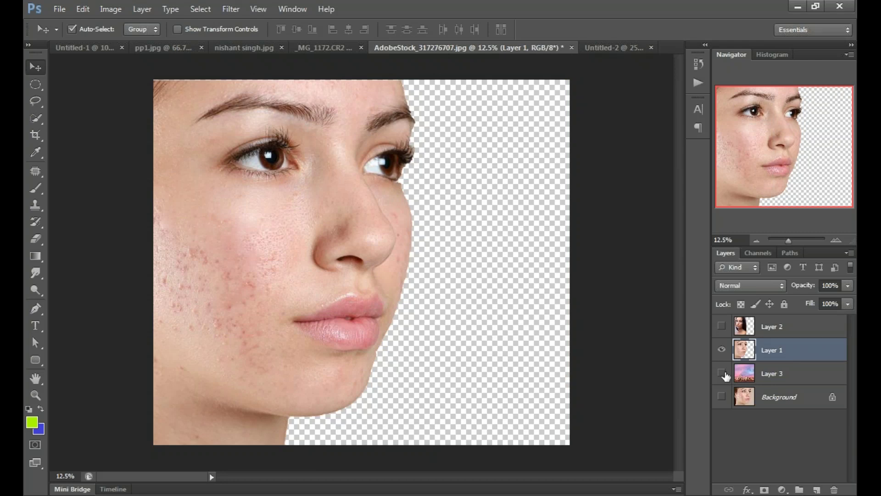
# Step: Show the pink sunset skyline on Layer 3 again and nudge it slightly right
pyautogui.click(723, 373)
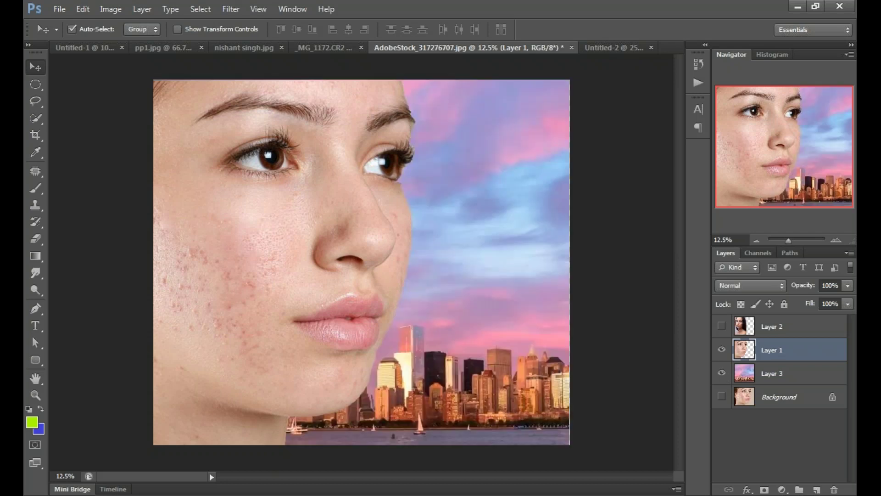
pyautogui.click(522, 374)
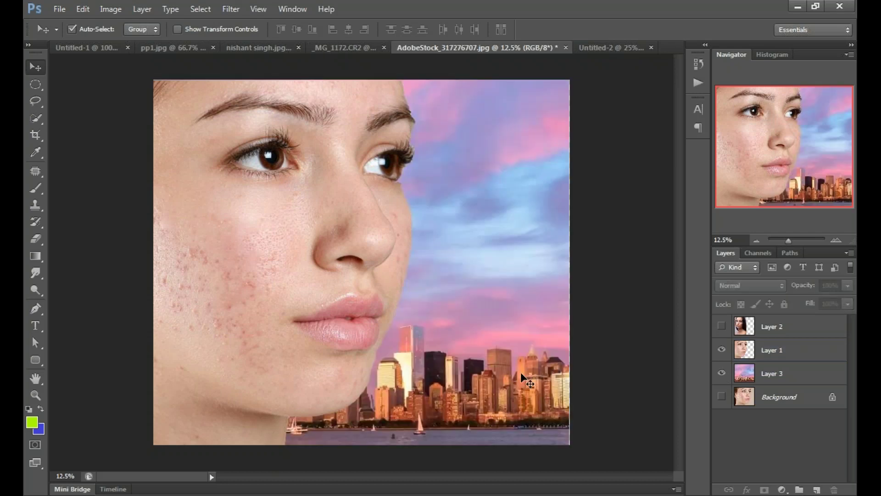
pyautogui.moveTo(520, 372); pyautogui.dragTo(525, 372)
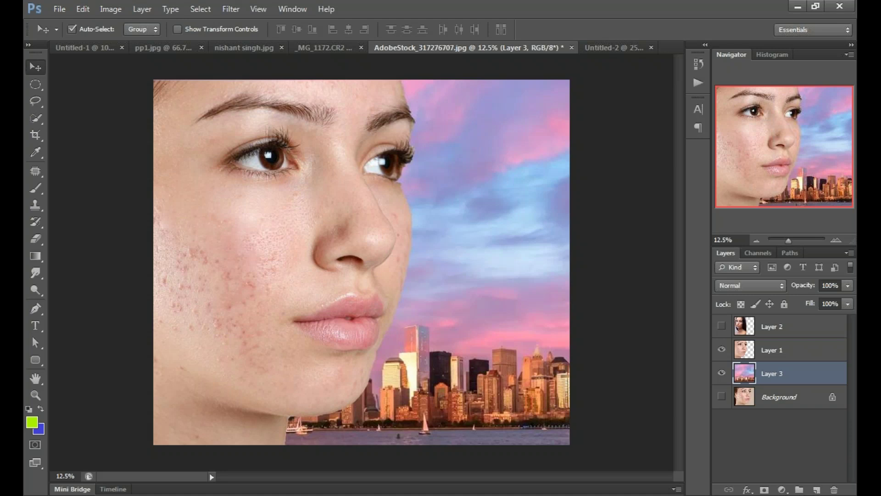
# Step: Select and deselect Layer 3 to check the skyline's placement behind the profile
pyautogui.click(628, 331)
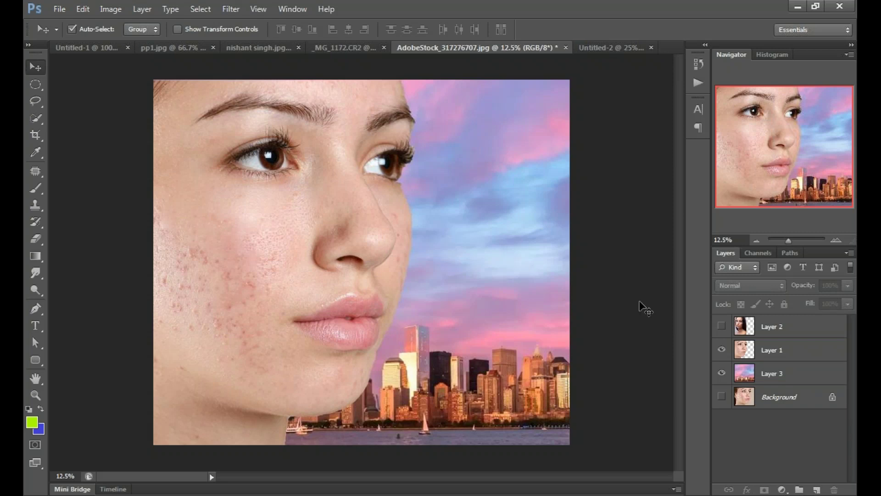
pyautogui.click(786, 386)
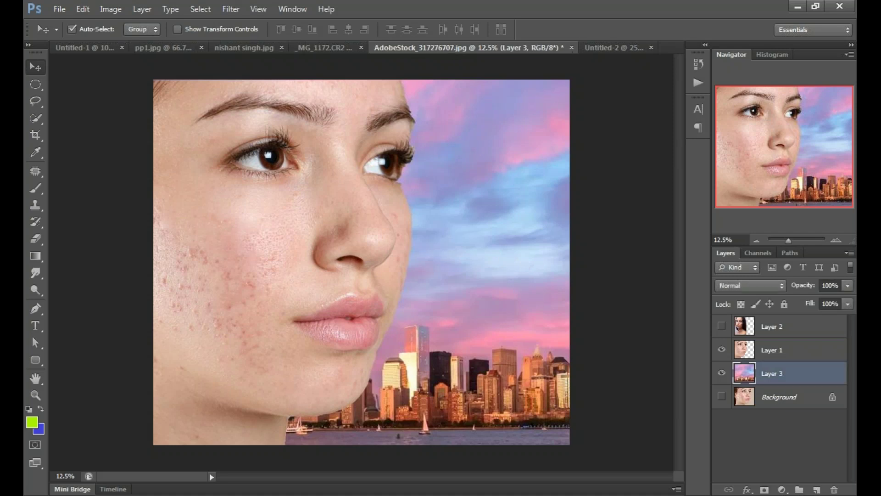
pyautogui.hotkey('alt', '.')
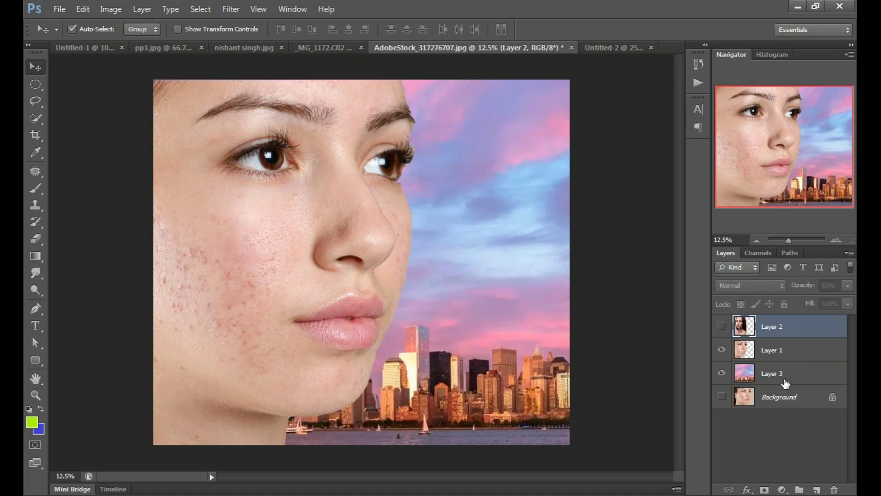
pyautogui.click(786, 383)
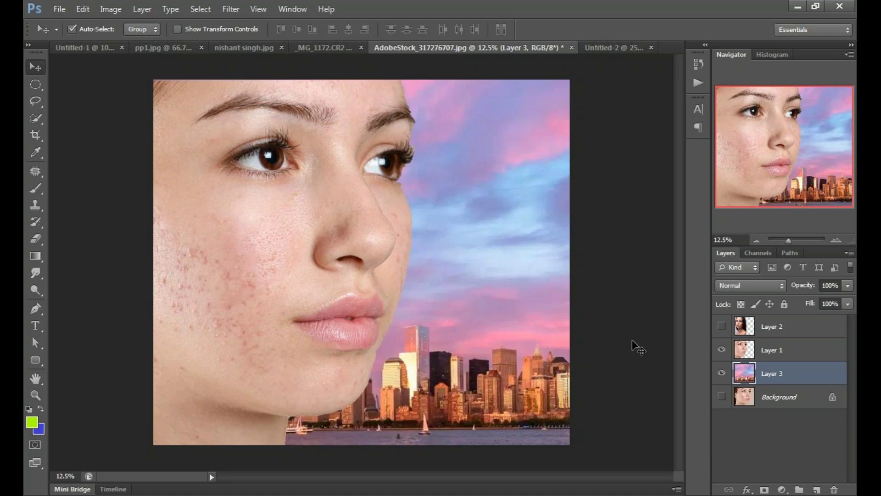
pyautogui.click(633, 341)
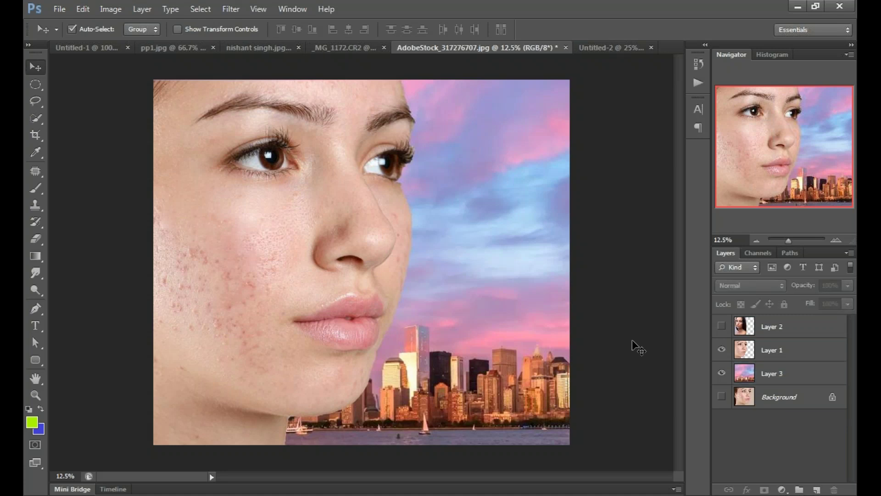
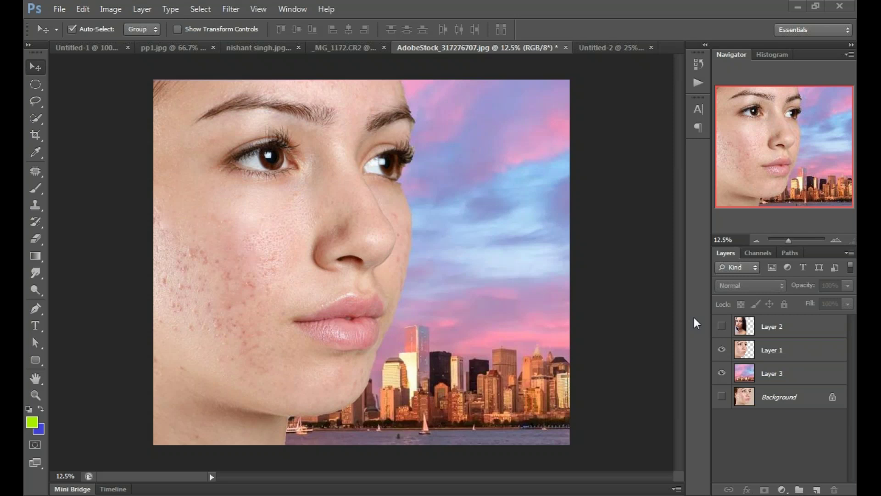
# Step: Switch from the moon image to the _MG_1172.CR2 portrait of the dark-haired woman
pyautogui.click(258, 46)
pyautogui.click(407, 46)
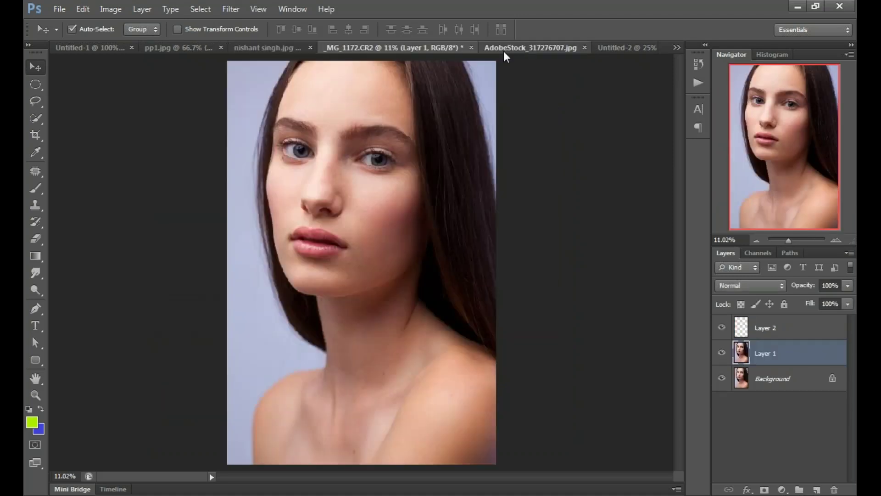
# Step: Bring up the before-after.jpg moonlit bride composite with its source-photo strip
pyautogui.click(504, 51)
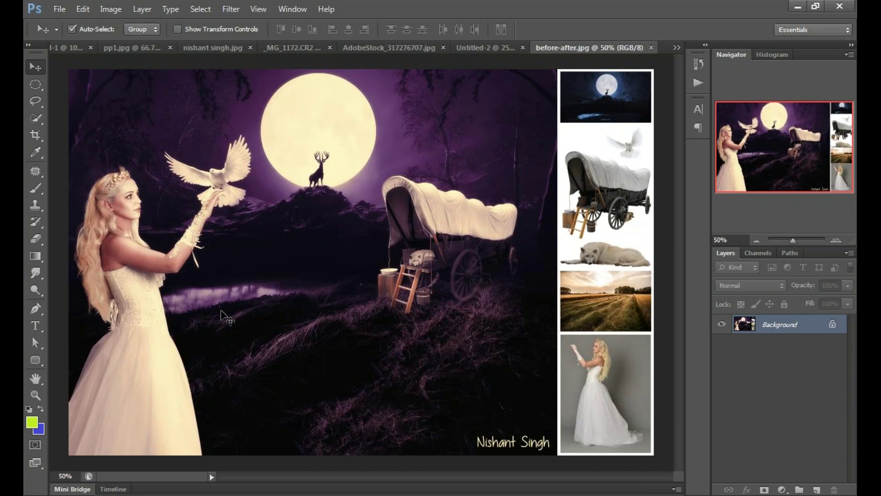
pyautogui.hotkey('ctrl', '+')
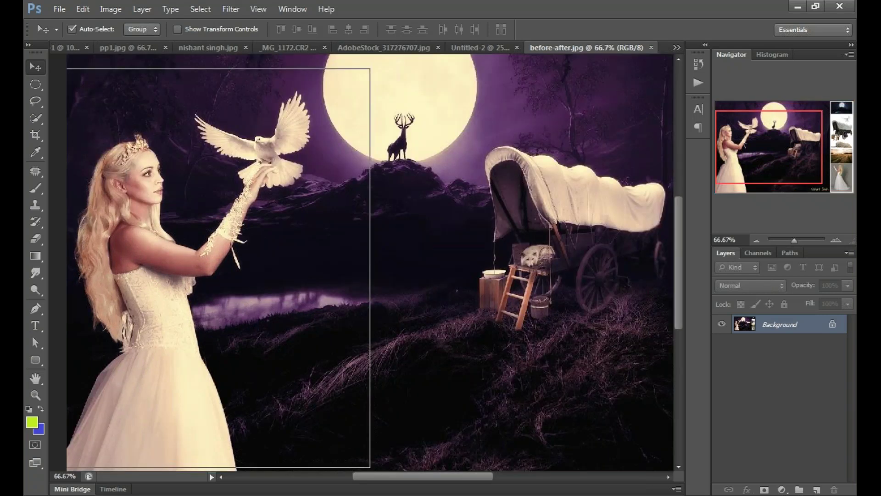
pyautogui.hotkey('ctrl', '+')
pyautogui.hotkey('ctrl', '+')
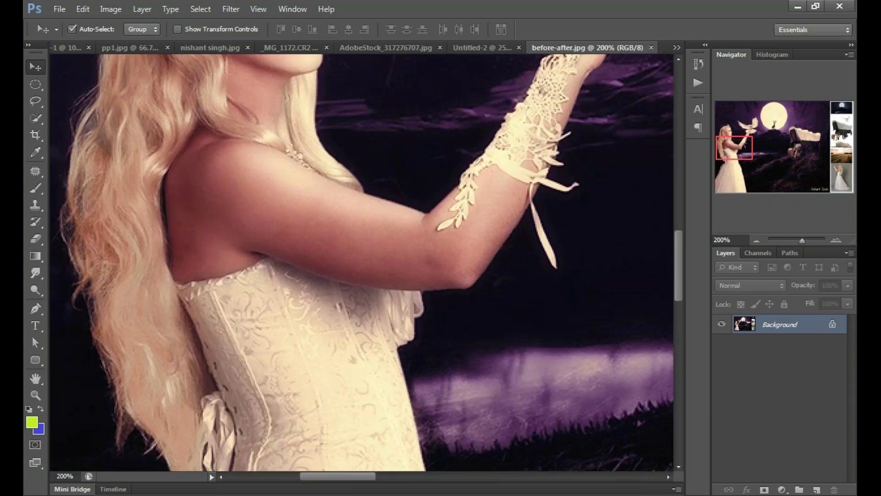
pyautogui.hscroll(-4, 362, 262)
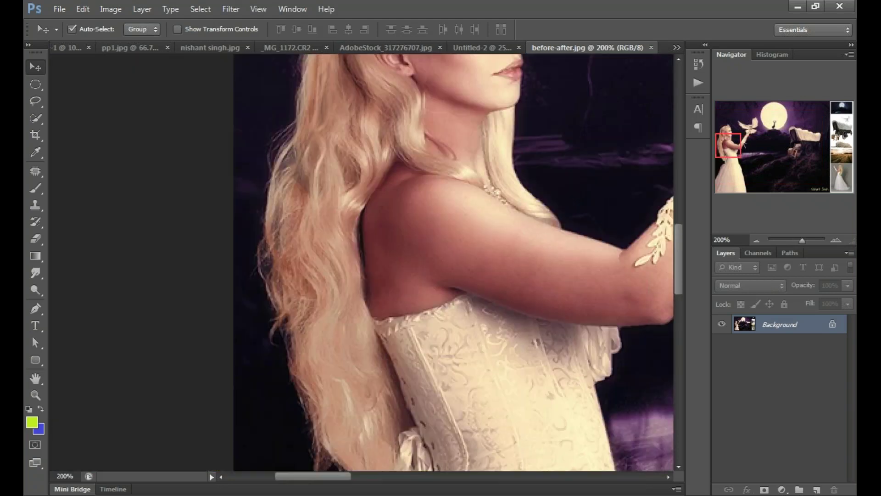
pyautogui.hotkey('ctrl', '-')
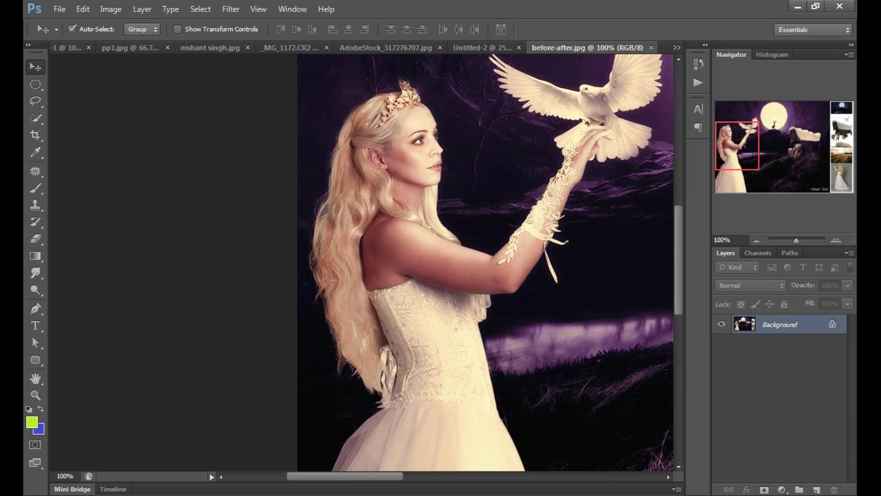
pyautogui.hotkey('ctrl', '-')
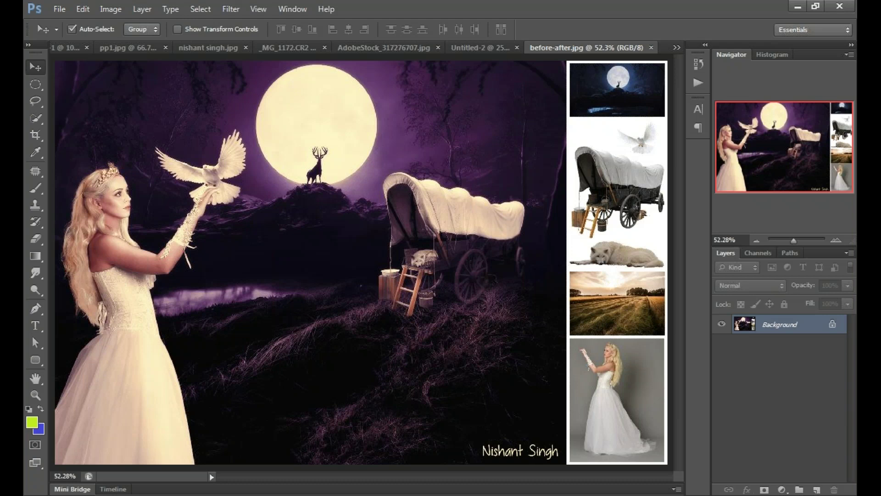
pyautogui.scroll(2, 445, 265)
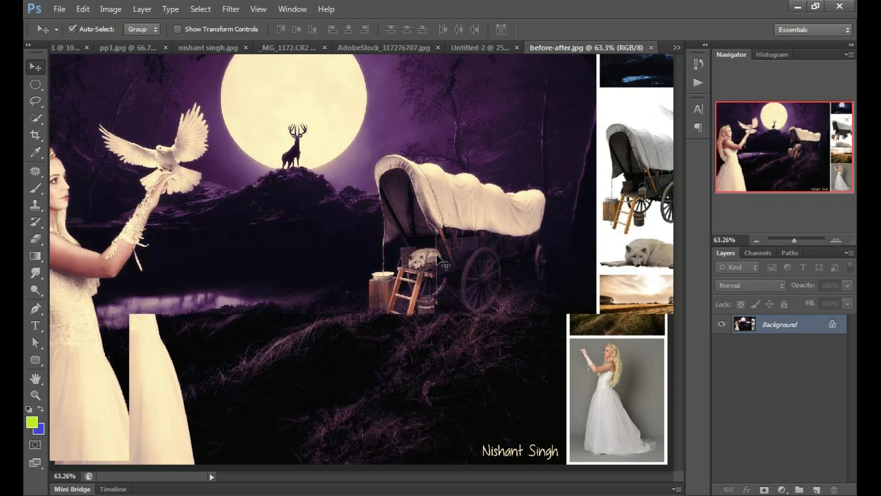
pyautogui.scroll(6, 439, 257)
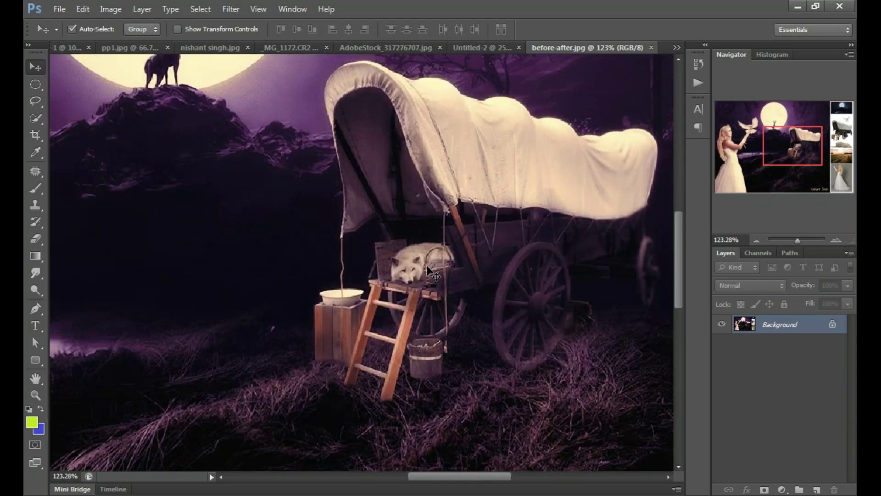
pyautogui.scroll(-2, 427, 268)
pyautogui.scroll(-3, 425, 268)
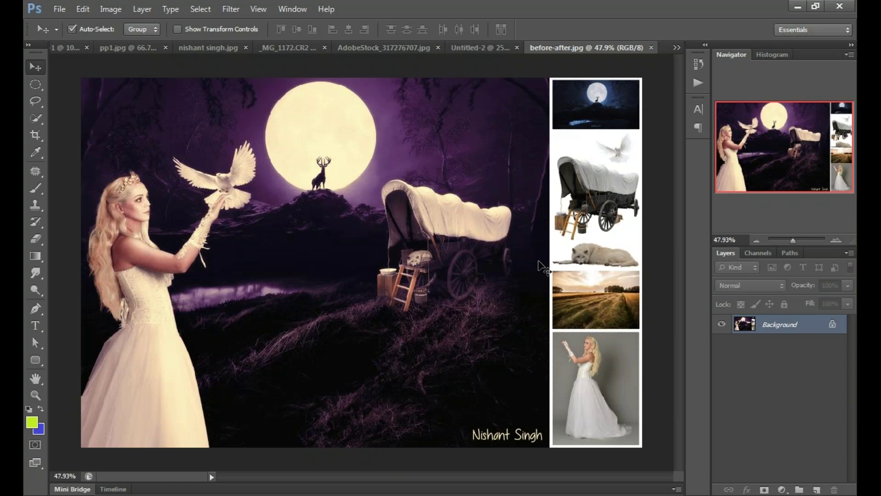
pyautogui.scroll(2, 539, 262)
pyautogui.scroll(3, 605, 239)
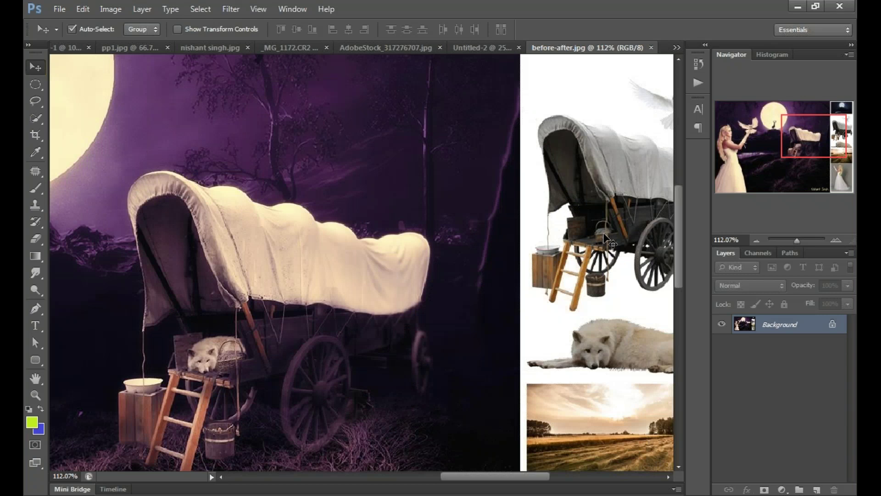
pyautogui.moveTo(606, 239); pyautogui.dragTo(539, 193)
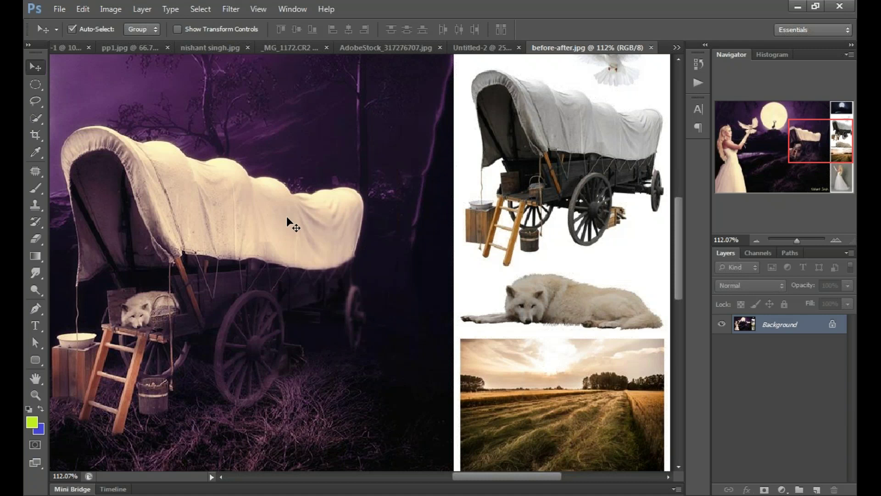
pyautogui.hotkey('ctrl', '0')
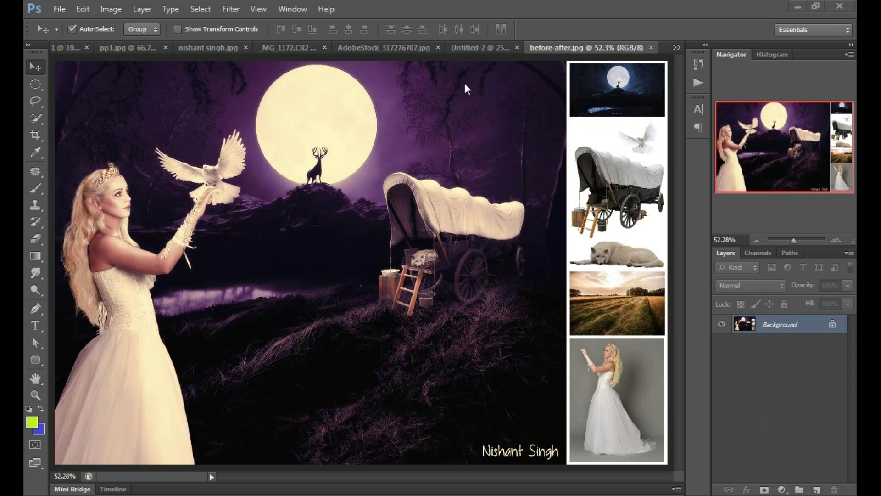
# Step: In the Untitled-1 design, move the blue Smile text down beneath the red Hello
pyautogui.click(104, 49)
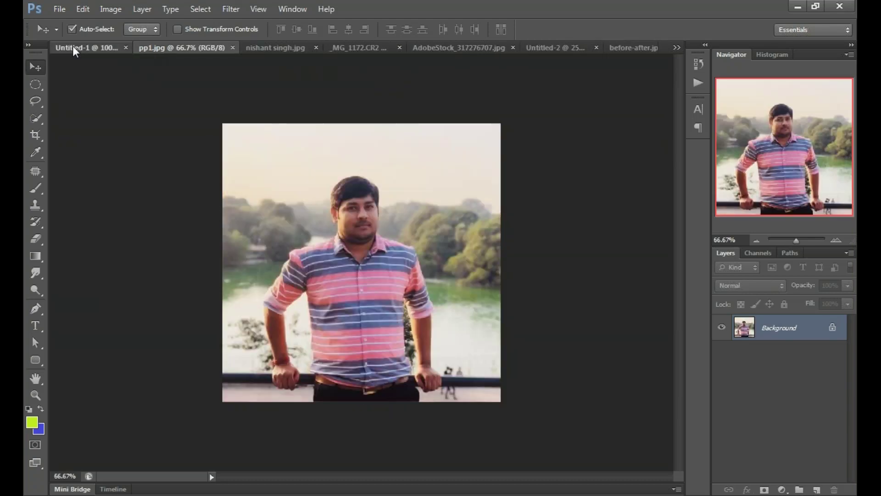
pyautogui.click(74, 48)
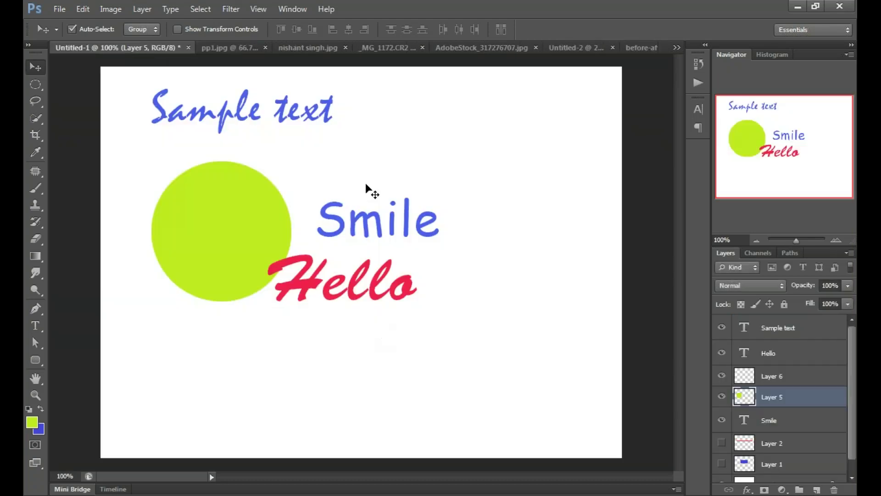
pyautogui.moveTo(422, 236); pyautogui.dragTo(373, 363)
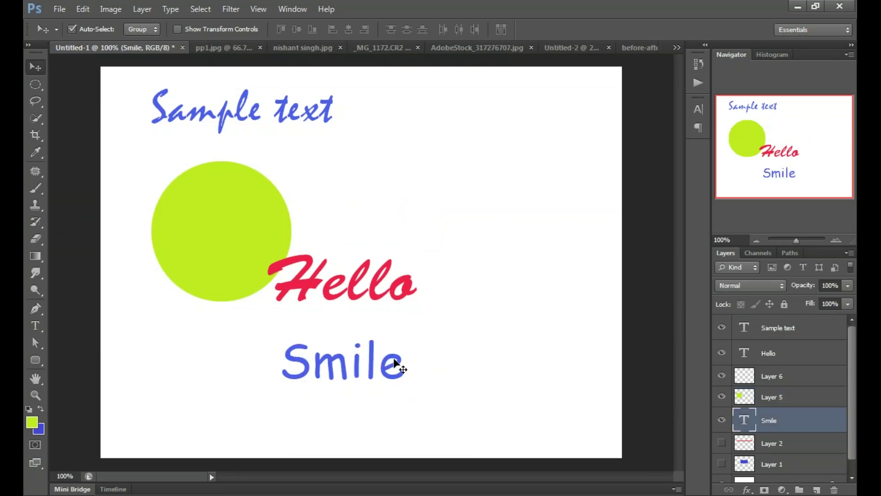
pyautogui.press('t')
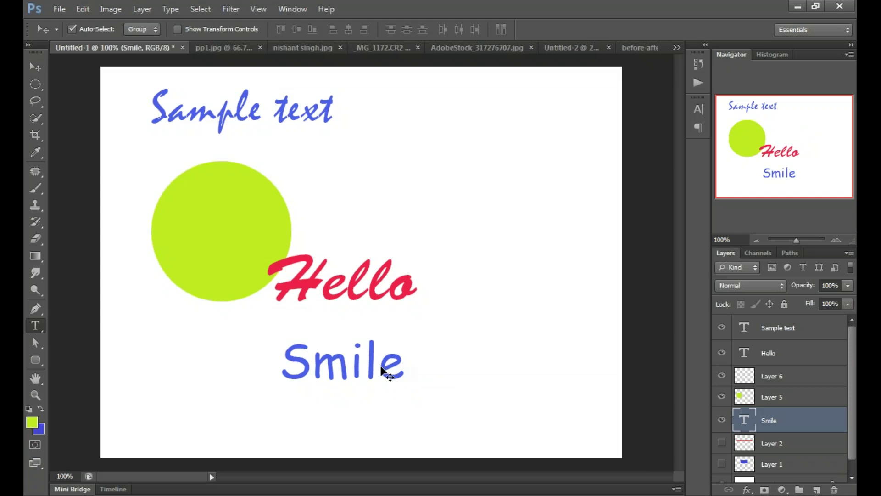
pyautogui.click(380, 368)
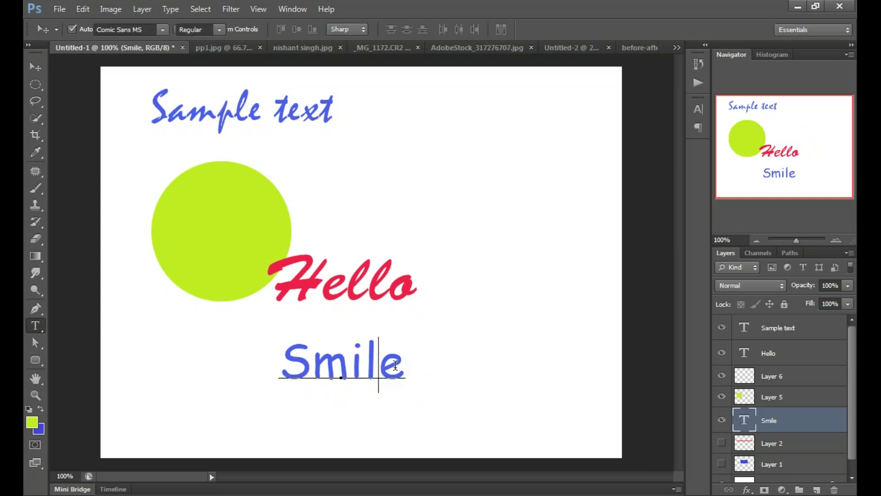
pyautogui.doubleClick(400, 365)
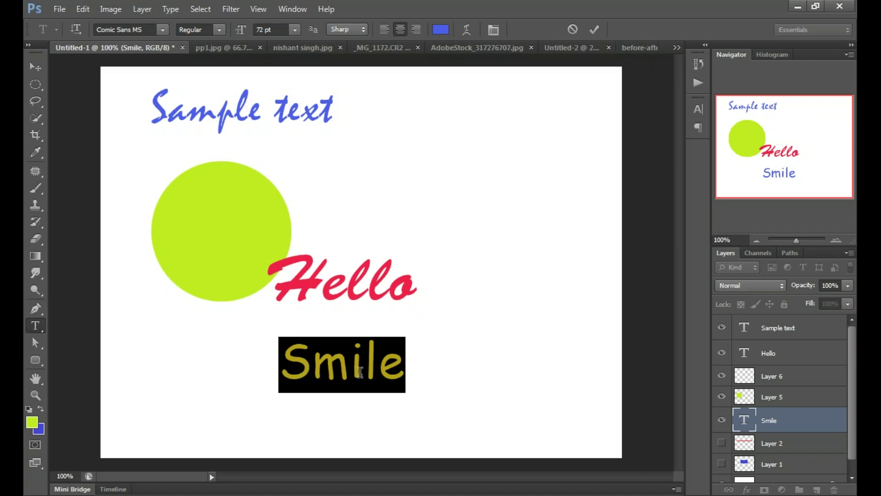
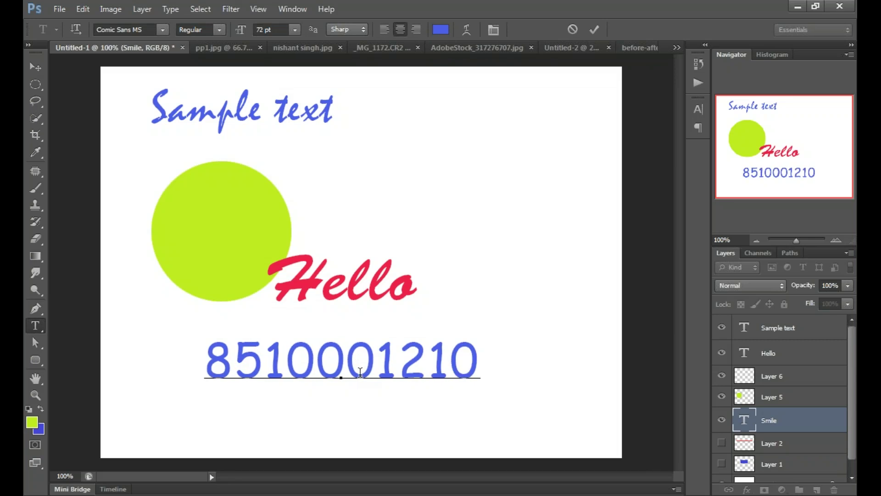
pyautogui.press('Return')
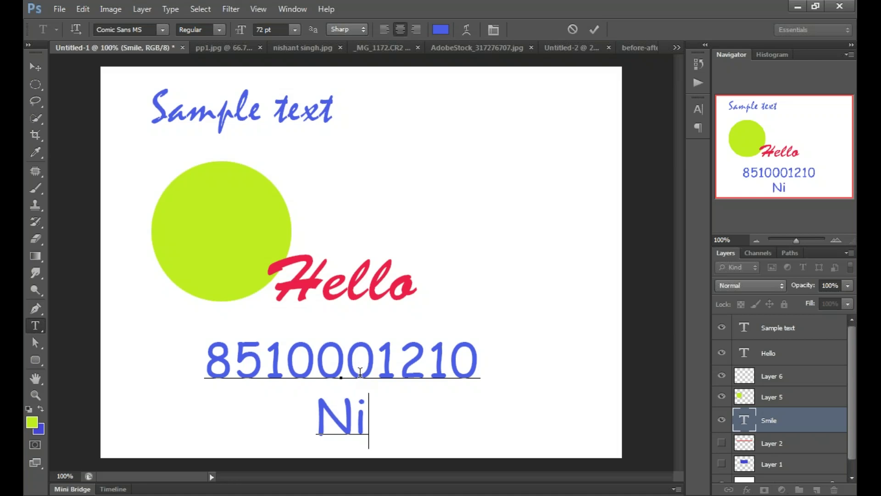
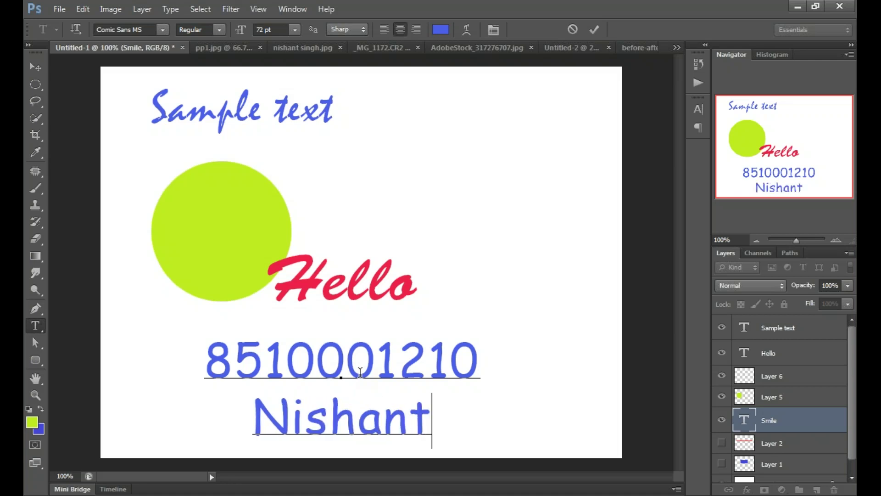